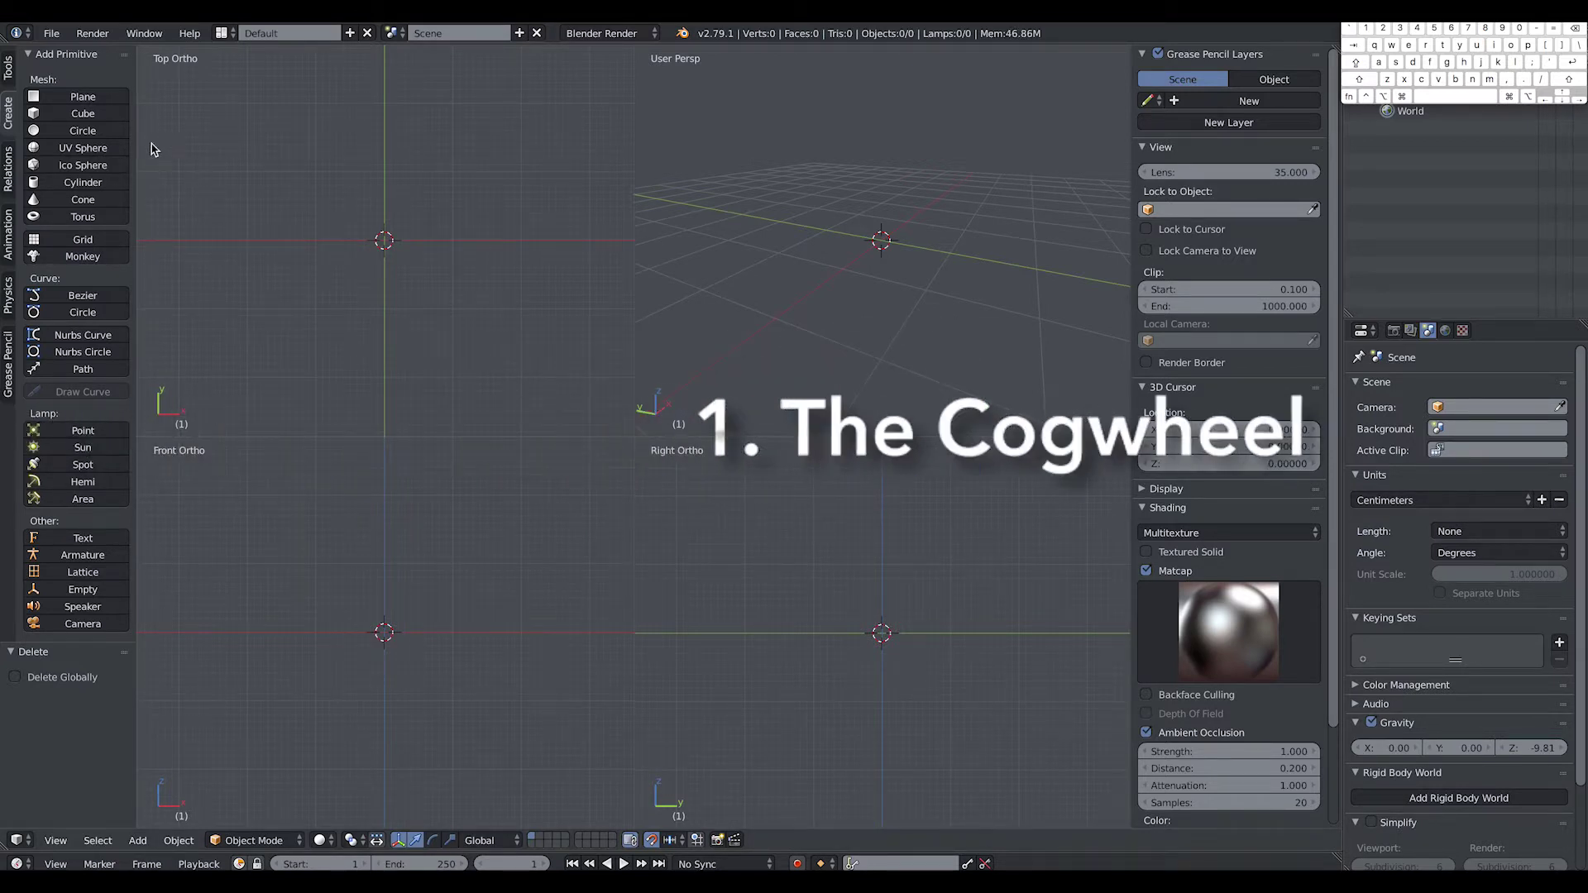
Step: Add a 32-vertex mesh circle of radius 1 and prepare it for vertex selection in Edit Mode
{"action": "left_click", "coordinate": [103, 132]}
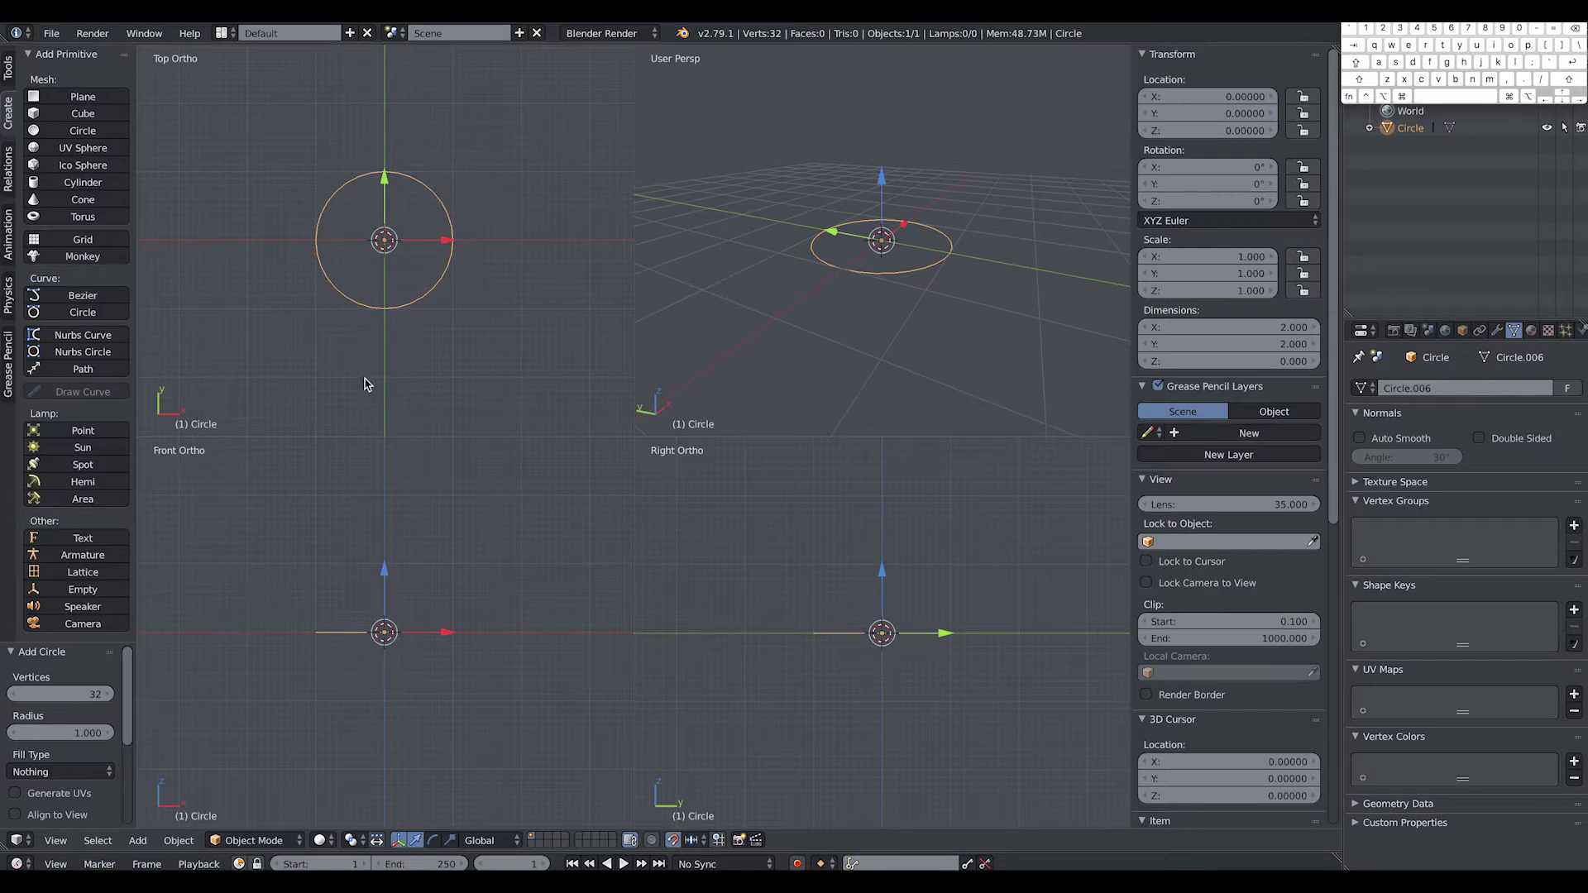
{"action": "scroll", "coordinate": [406, 277], "scroll_direction": "up", "scroll_amount": 3}
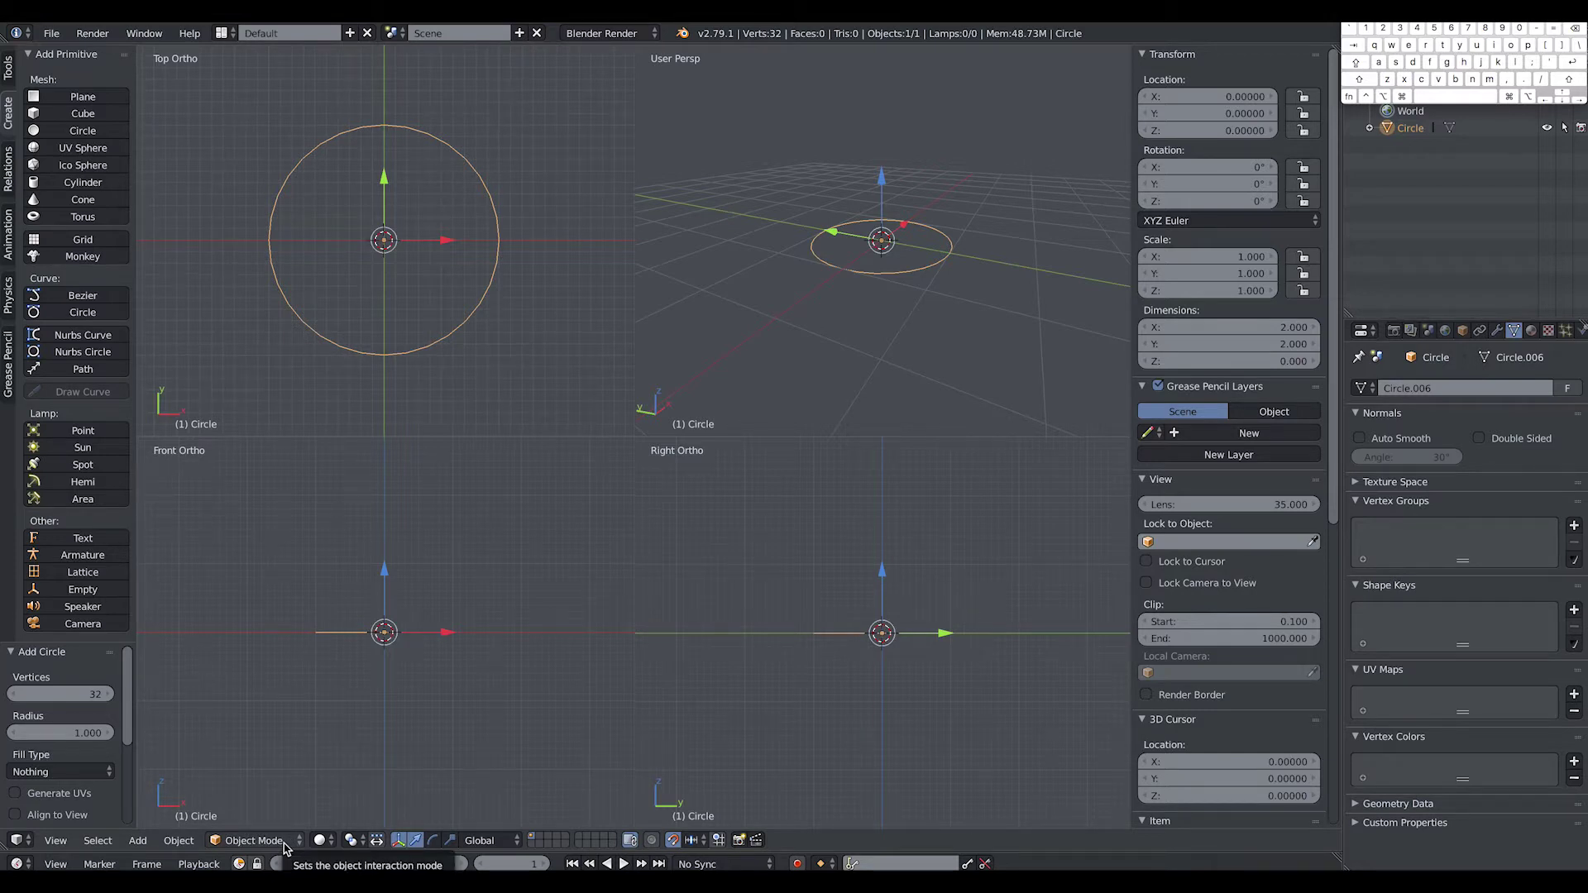
{"action": "key", "text": "Tab"}
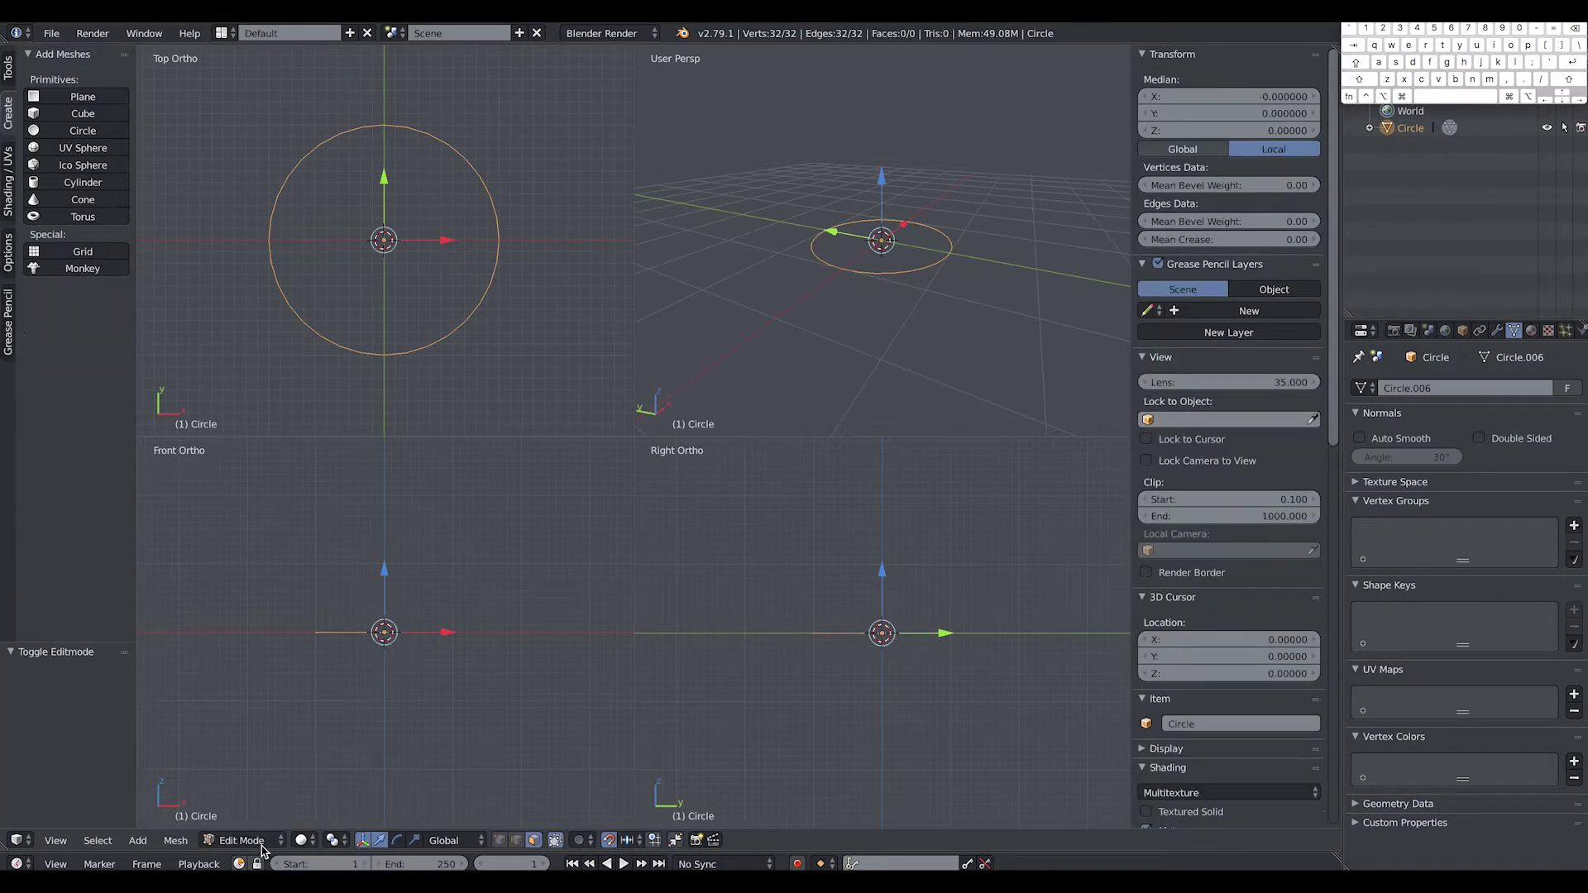
{"action": "left_click", "coordinate": [498, 840]}
Step: Select every second vertex all the way around the circle in the top view
{"action": "right_click", "coordinate": [379, 348]}
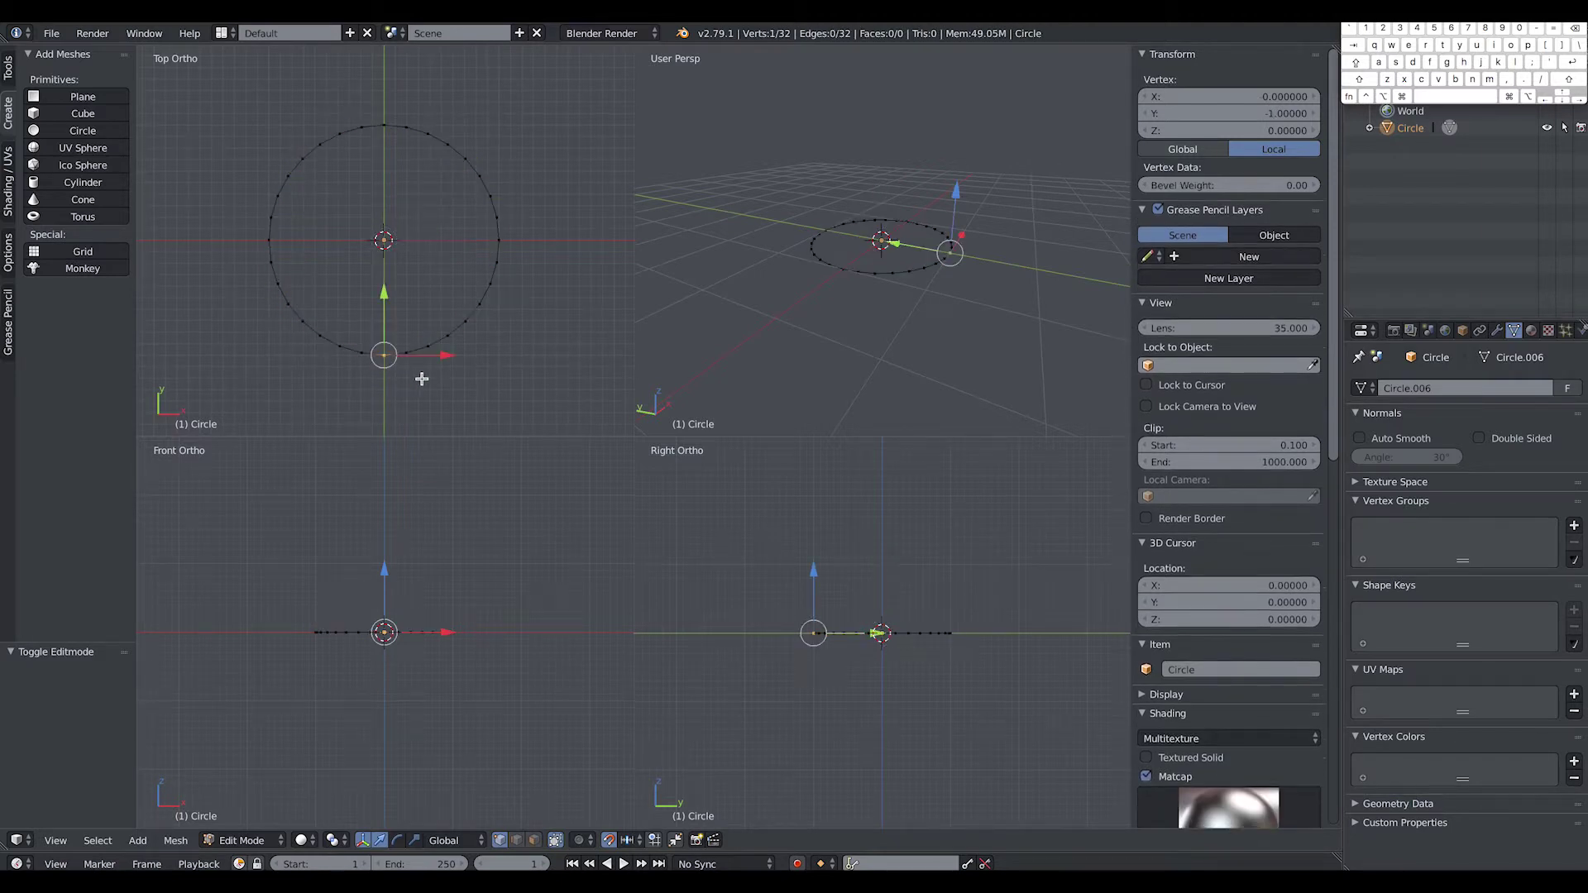
{"action": "right_click", "coordinate": [429, 347], "text": "shift"}
{"action": "right_click", "coordinate": [465, 321], "text": "shift"}
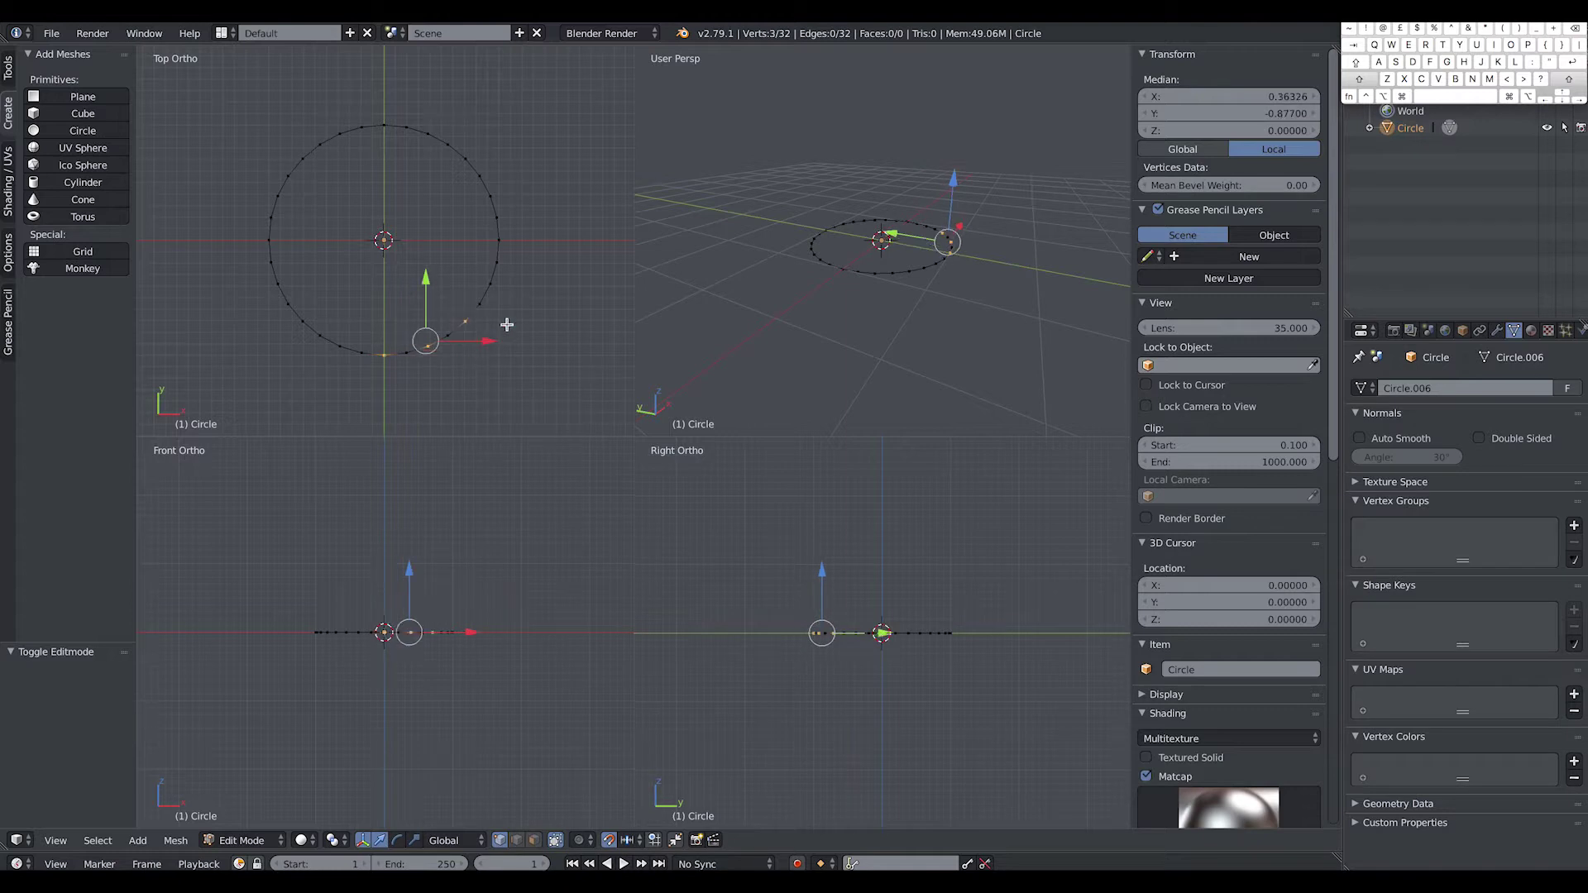
{"action": "right_click", "coordinate": [492, 286], "text": "shift"}
{"action": "right_click", "coordinate": [499, 237], "text": "shift"}
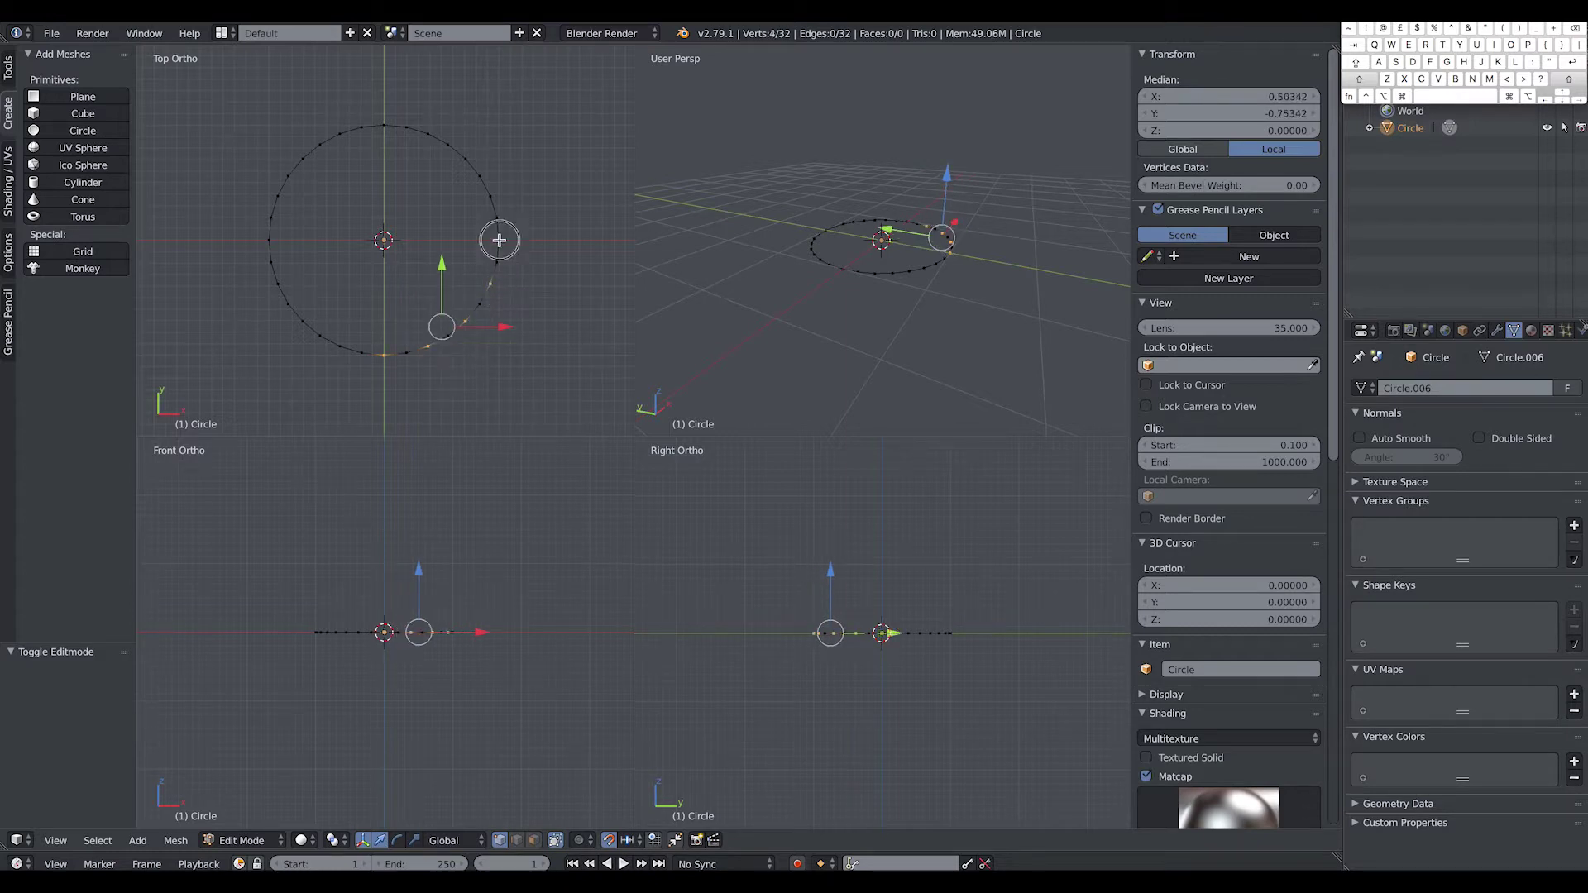
{"action": "right_click", "coordinate": [491, 194], "text": "shift"}
{"action": "right_click", "coordinate": [466, 158], "text": "shift"}
{"action": "right_click", "coordinate": [425, 122], "text": "shift"}
{"action": "right_click", "coordinate": [382, 124], "text": "shift"}
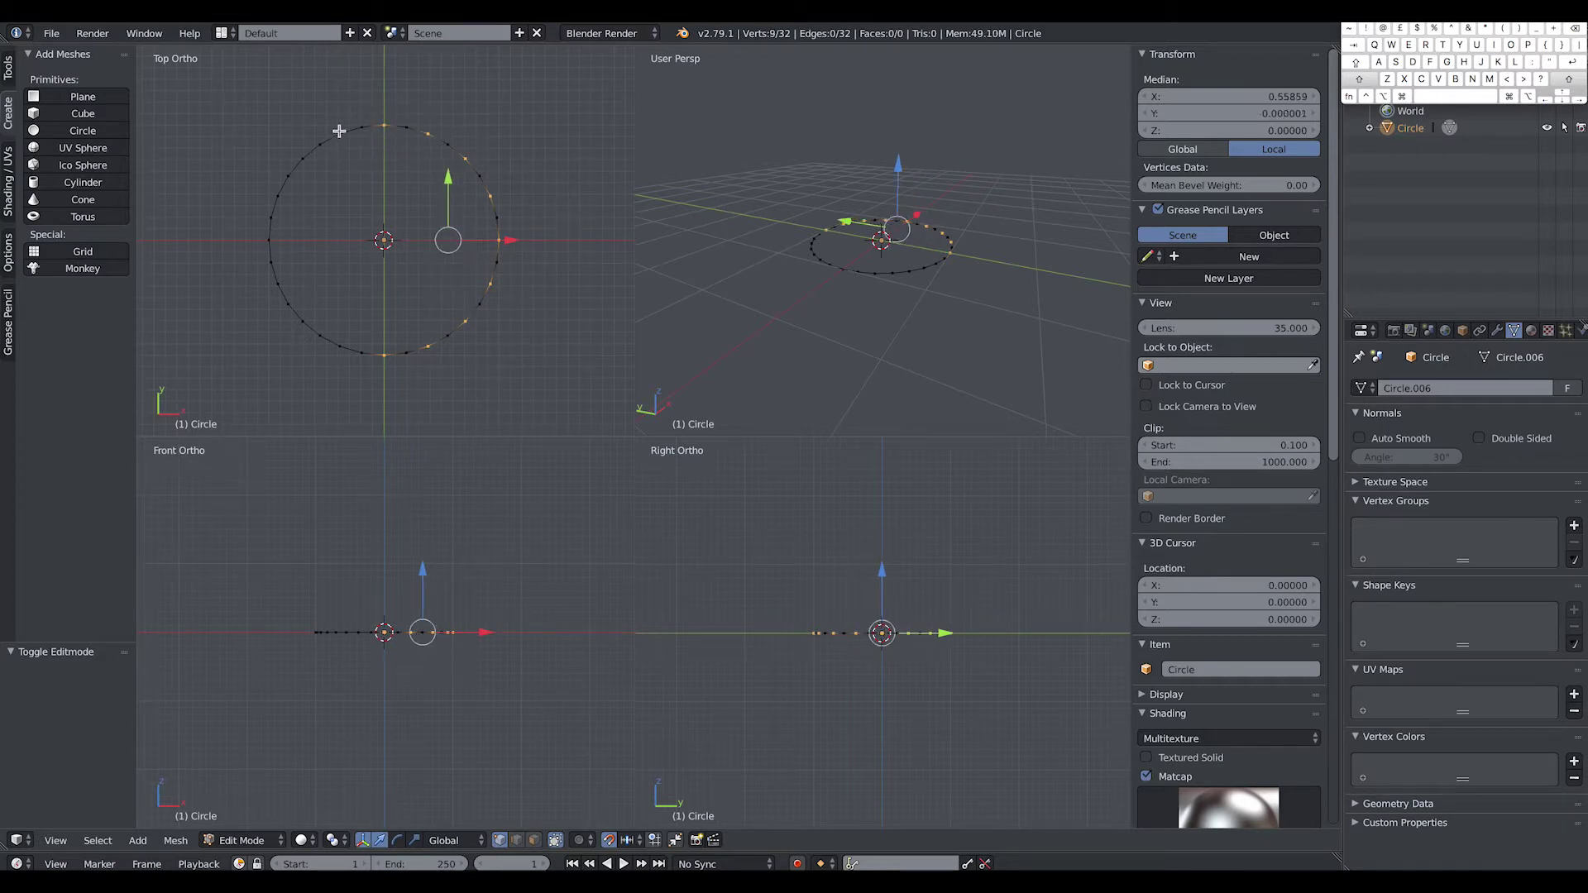
{"action": "right_click", "coordinate": [341, 135], "text": "shift"}
{"action": "right_click", "coordinate": [306, 161], "text": "shift"}
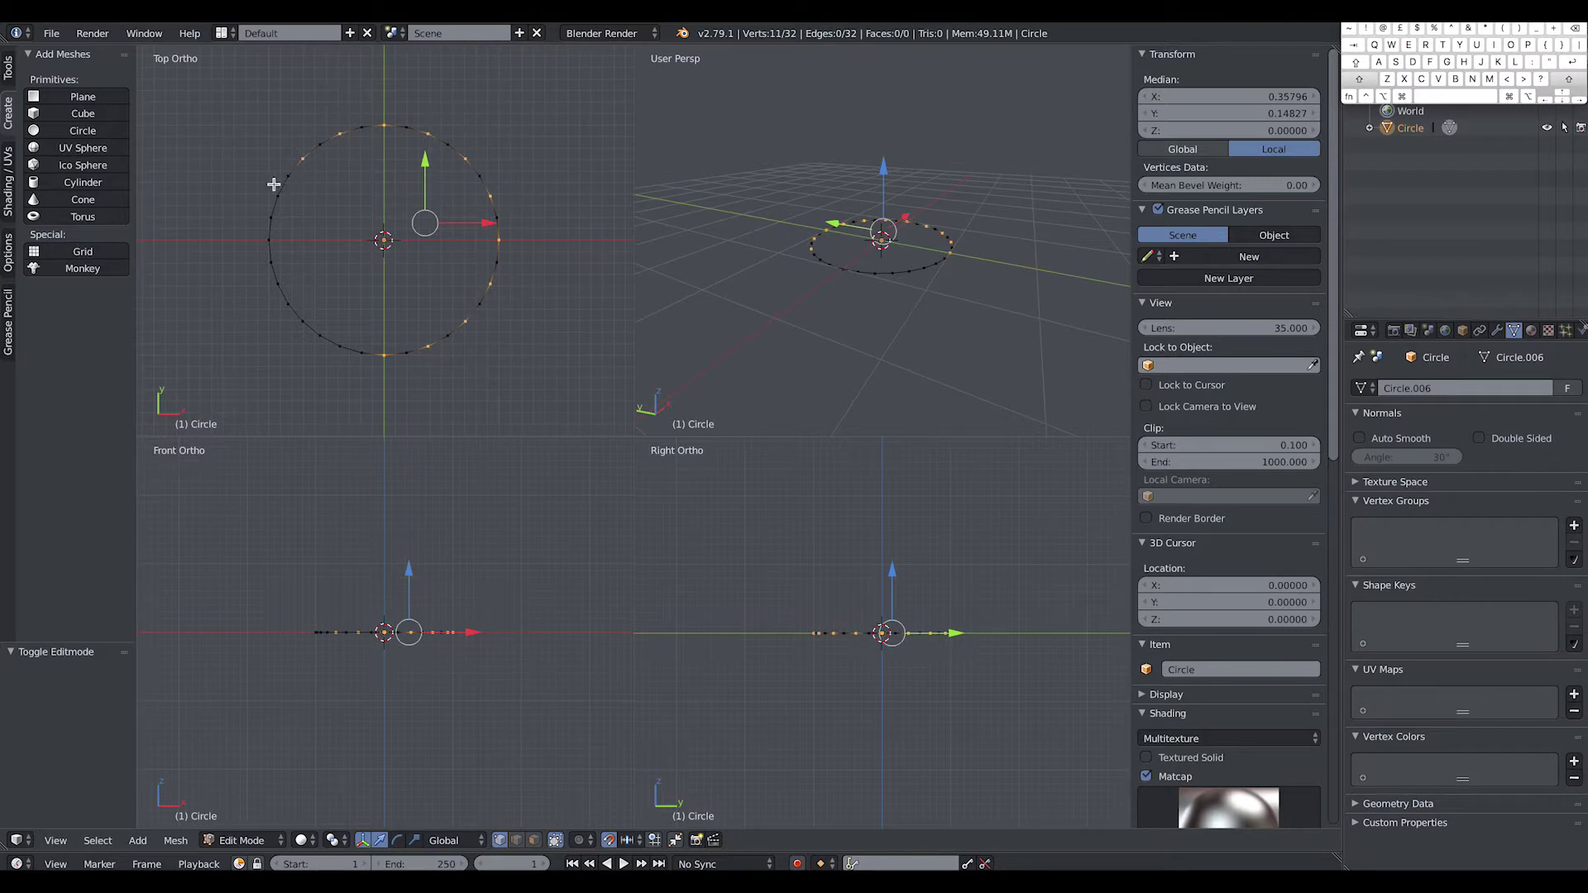
{"action": "right_click", "coordinate": [281, 200], "text": "shift"}
{"action": "right_click", "coordinate": [277, 241], "text": "shift"}
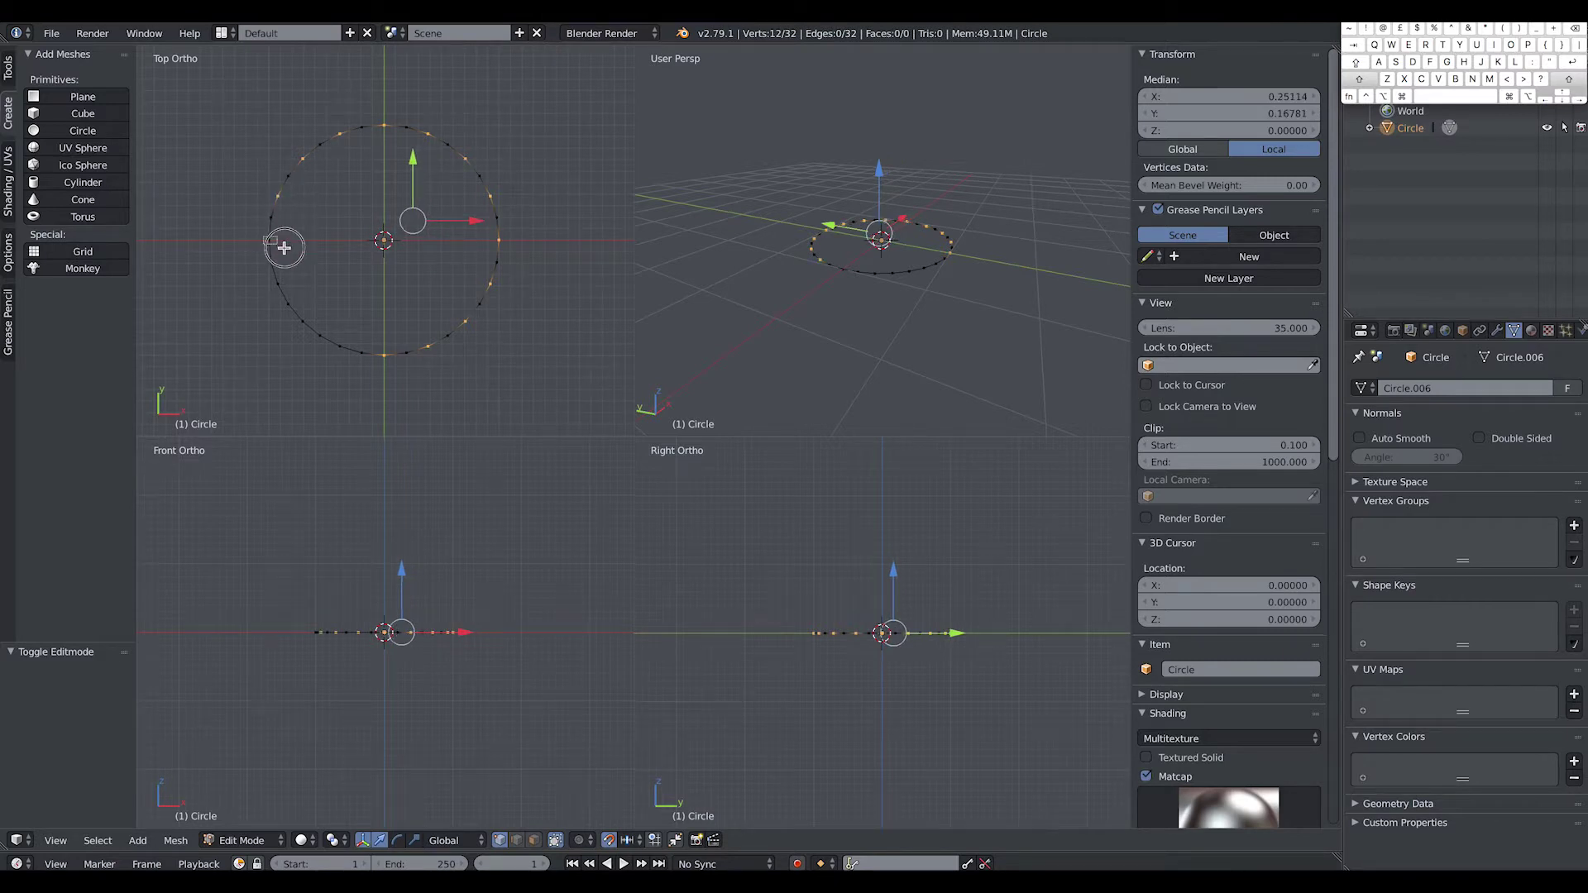
{"action": "right_click", "coordinate": [295, 292], "text": "shift"}
{"action": "right_click", "coordinate": [311, 330], "text": "shift"}
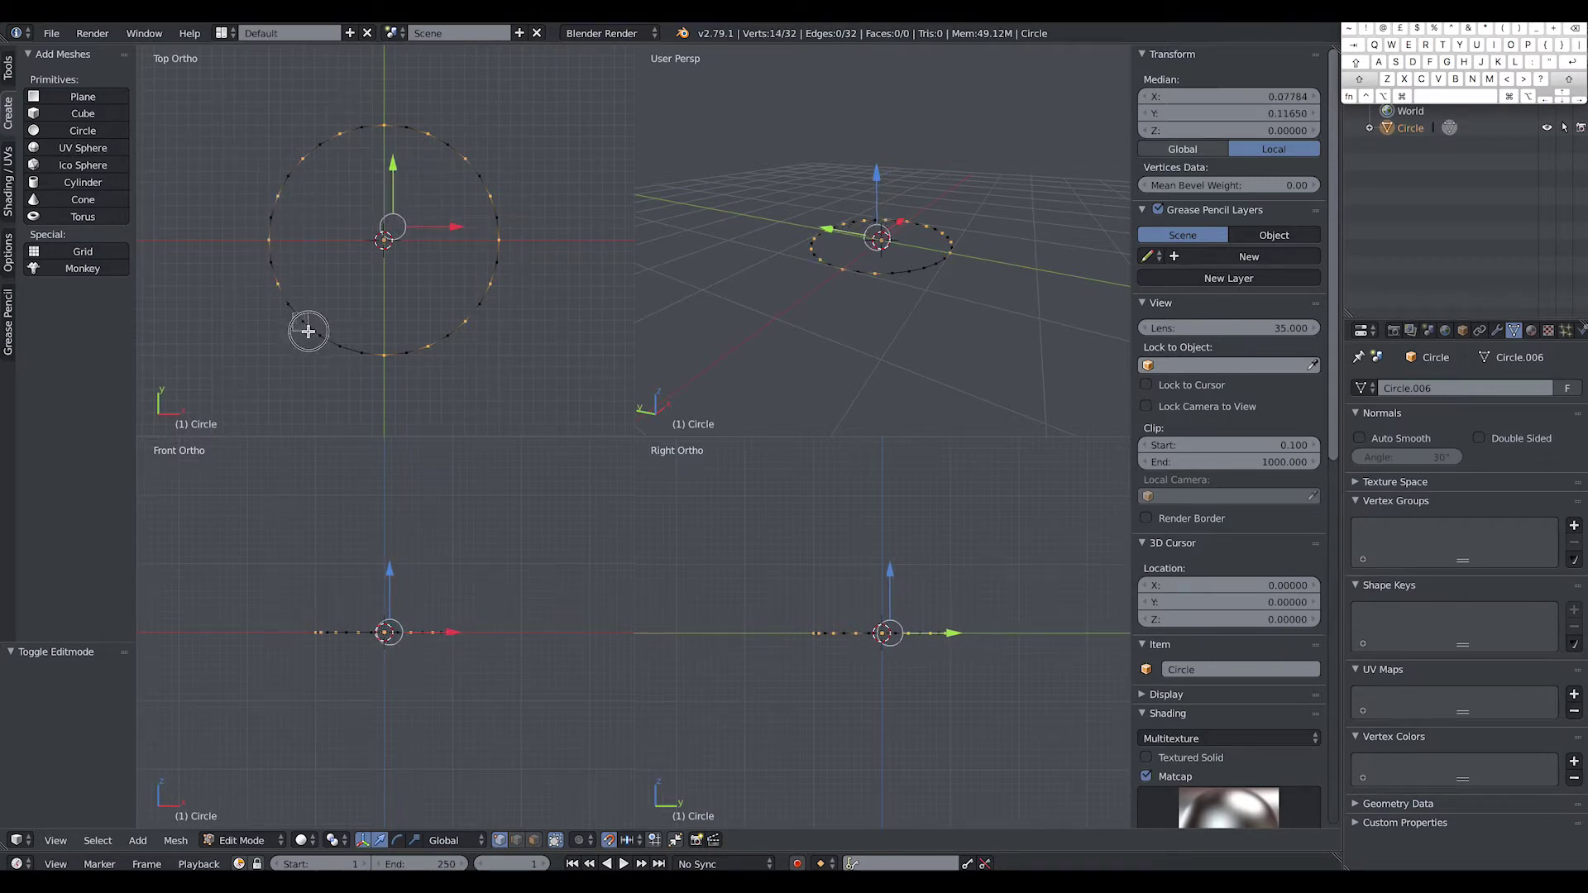
{"action": "right_click", "coordinate": [347, 353], "text": "shift"}
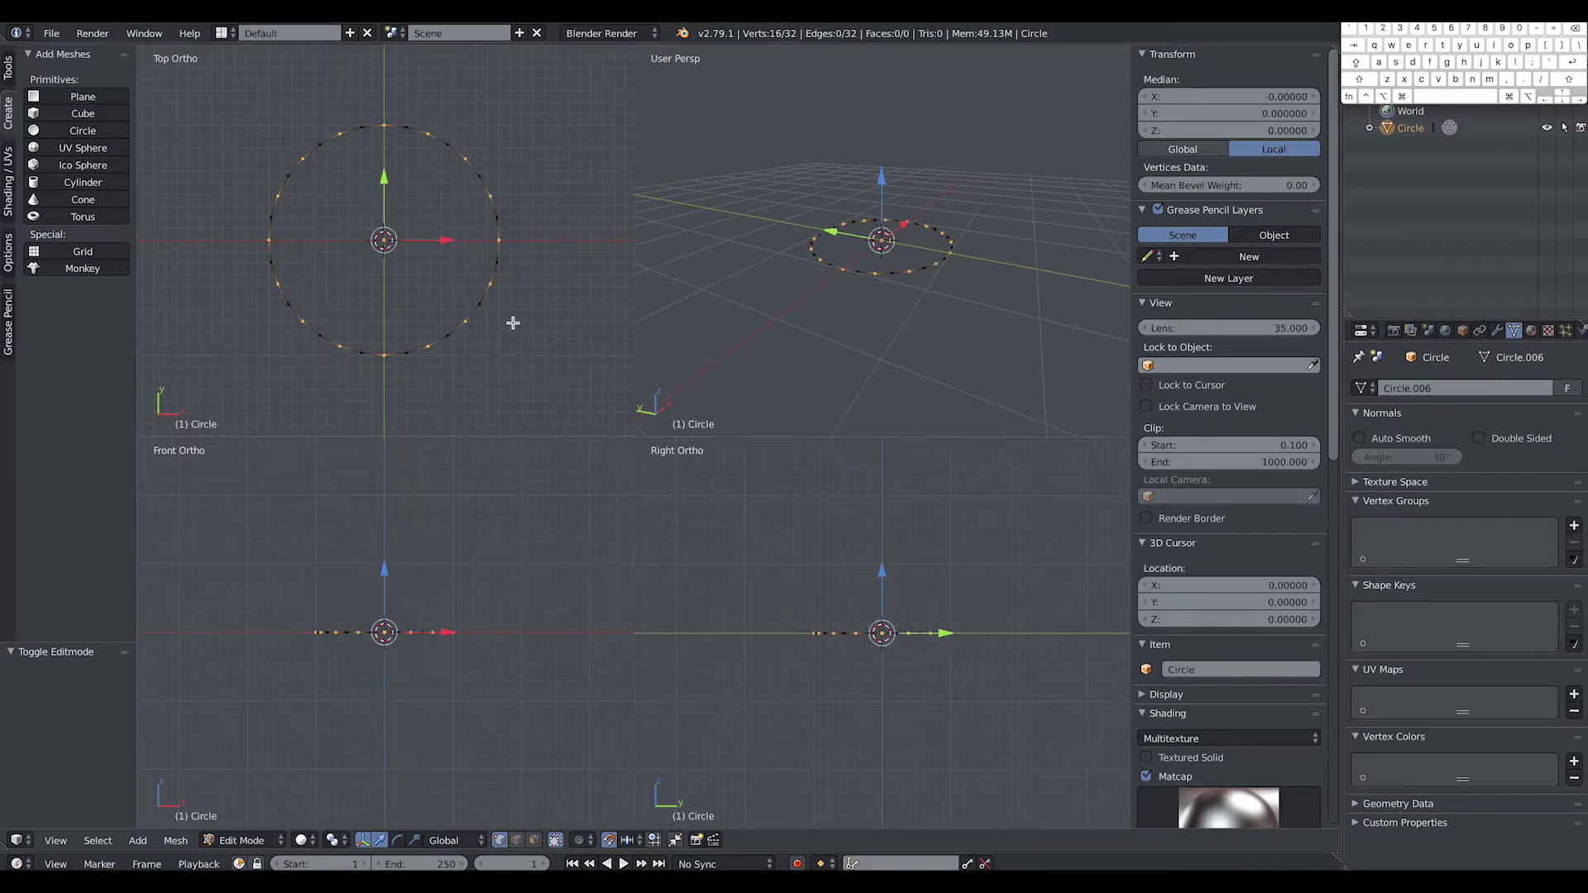
Step: Scale the selected vertices by 0.8 to form a toothed outline, deselect everything and return to Object Mode
{"action": "key", "text": "r"}
{"action": "left_click_drag", "start_coordinate": [393, 234], "coordinate": [390, 237]}
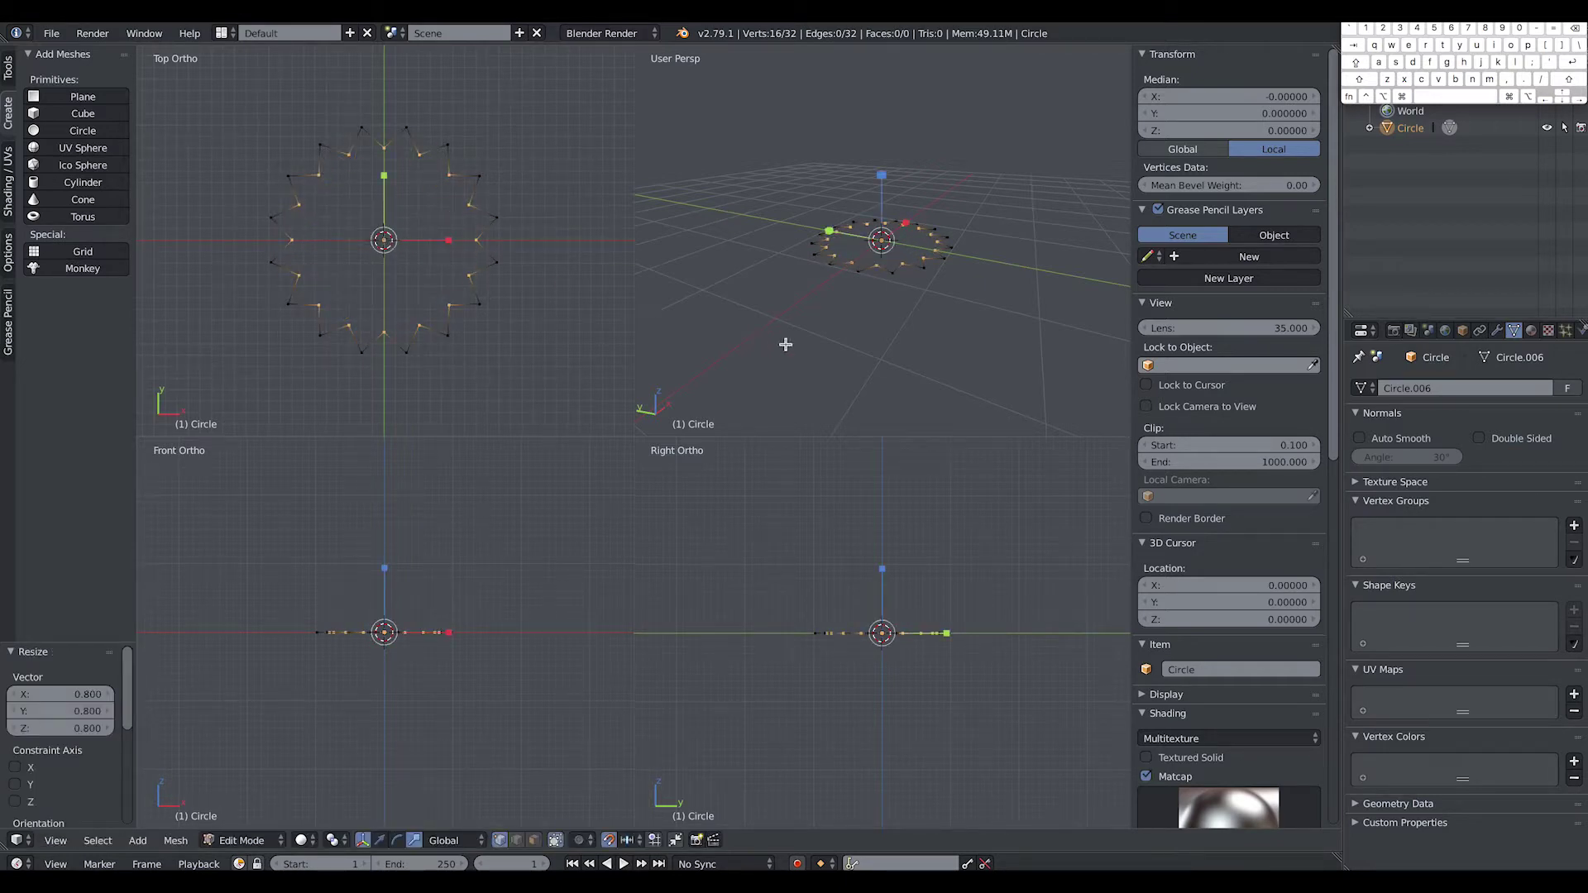
{"action": "key", "text": "a"}
{"action": "left_click", "coordinate": [241, 840]}
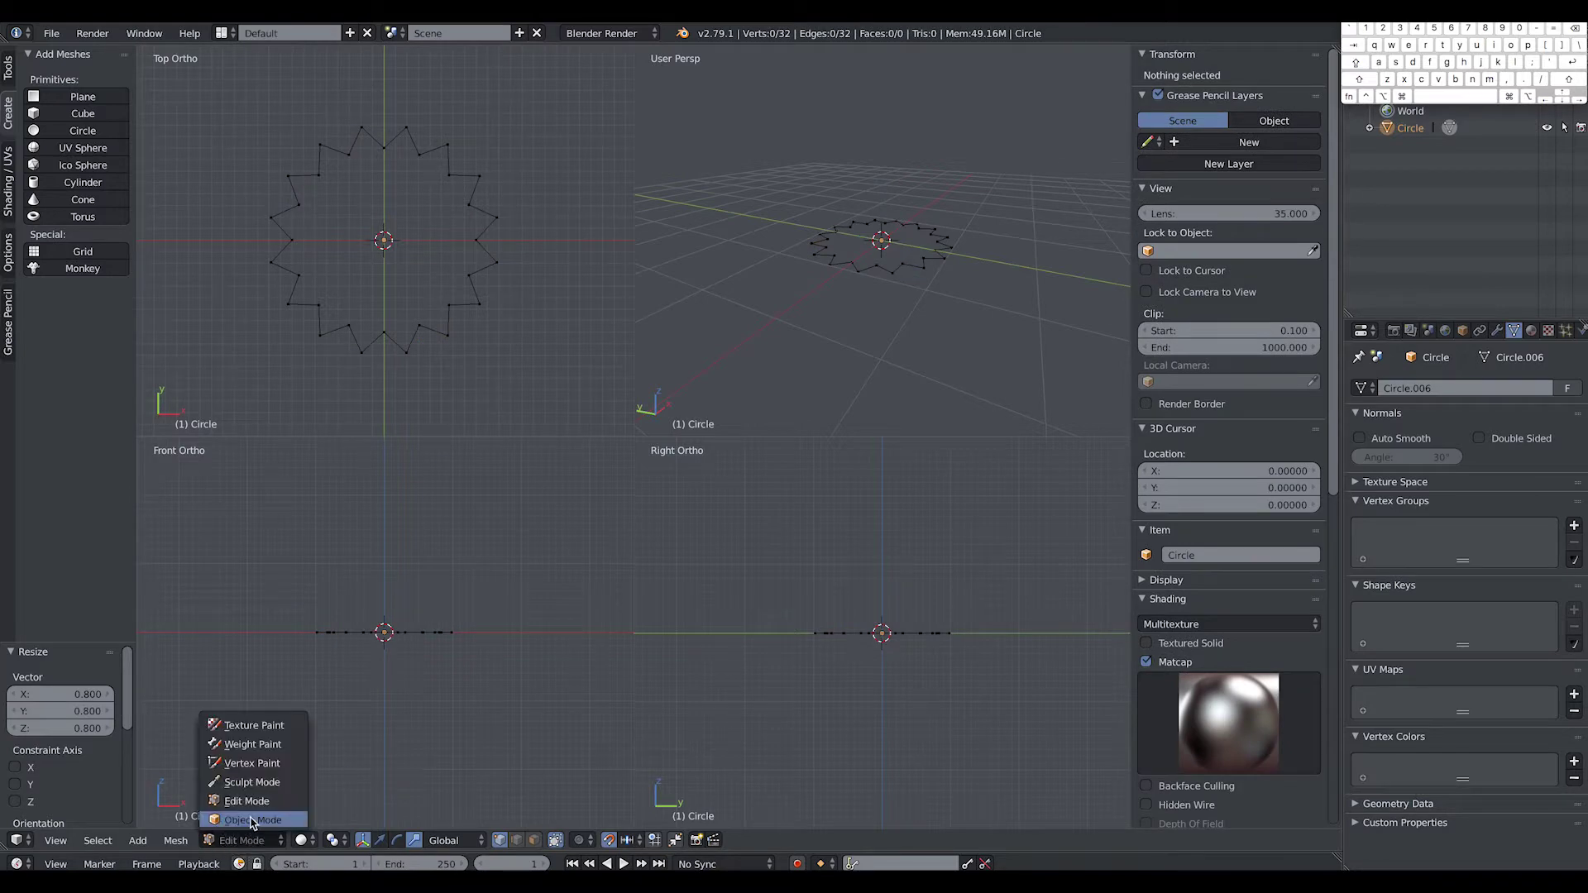
{"action": "left_click", "coordinate": [248, 822]}
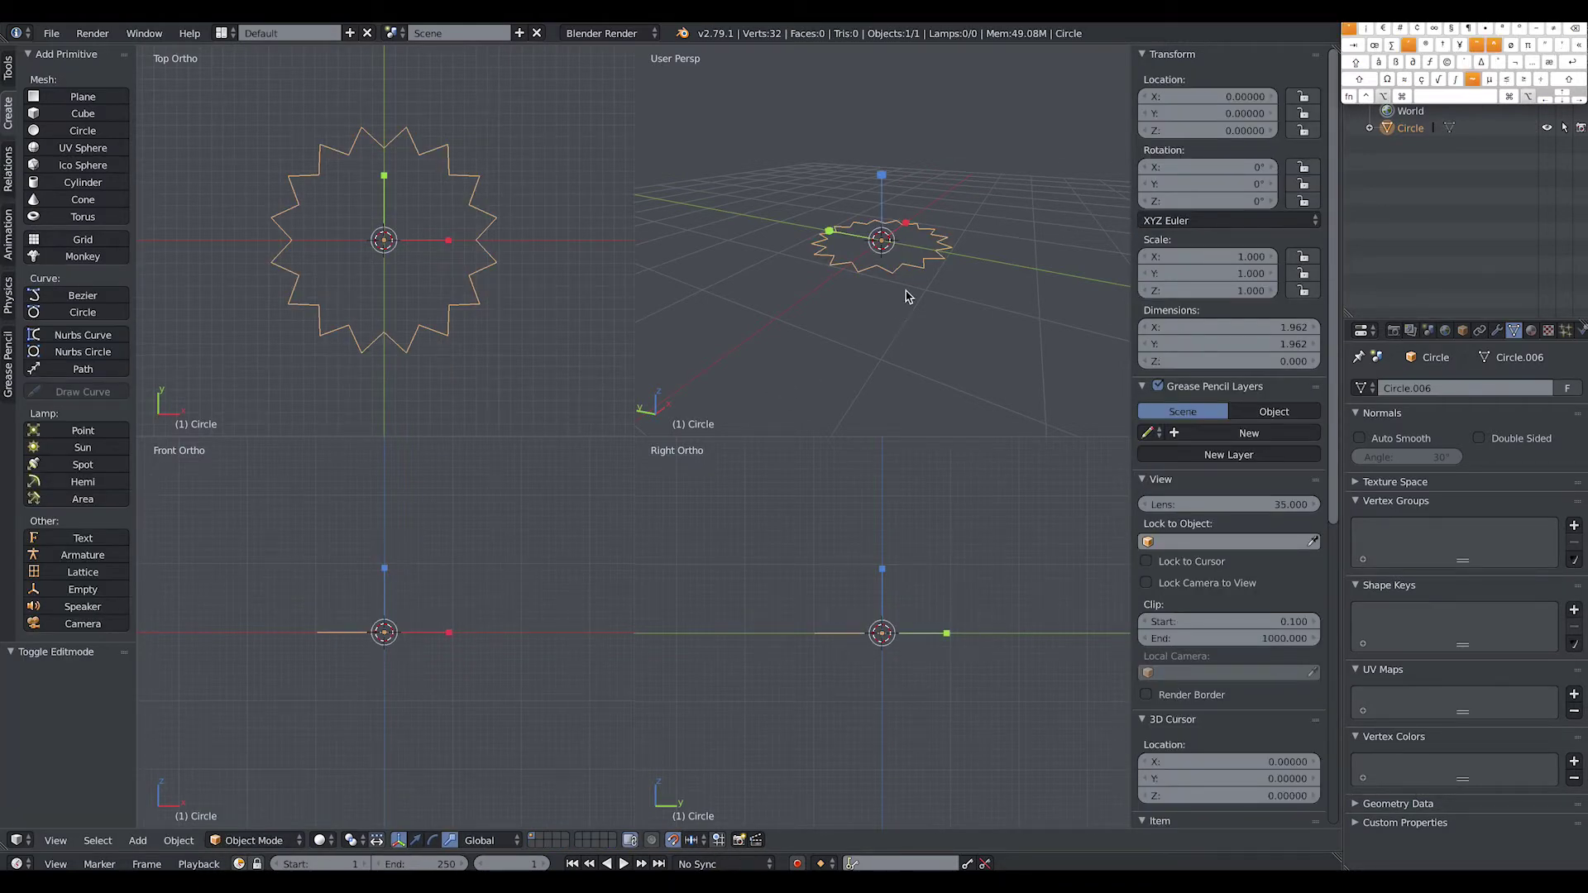
Step: Switch from the quad view to a single perspective view and select all vertices of the toothed outline in Edit Mode
{"action": "key", "text": "ctrl+alt+q"}
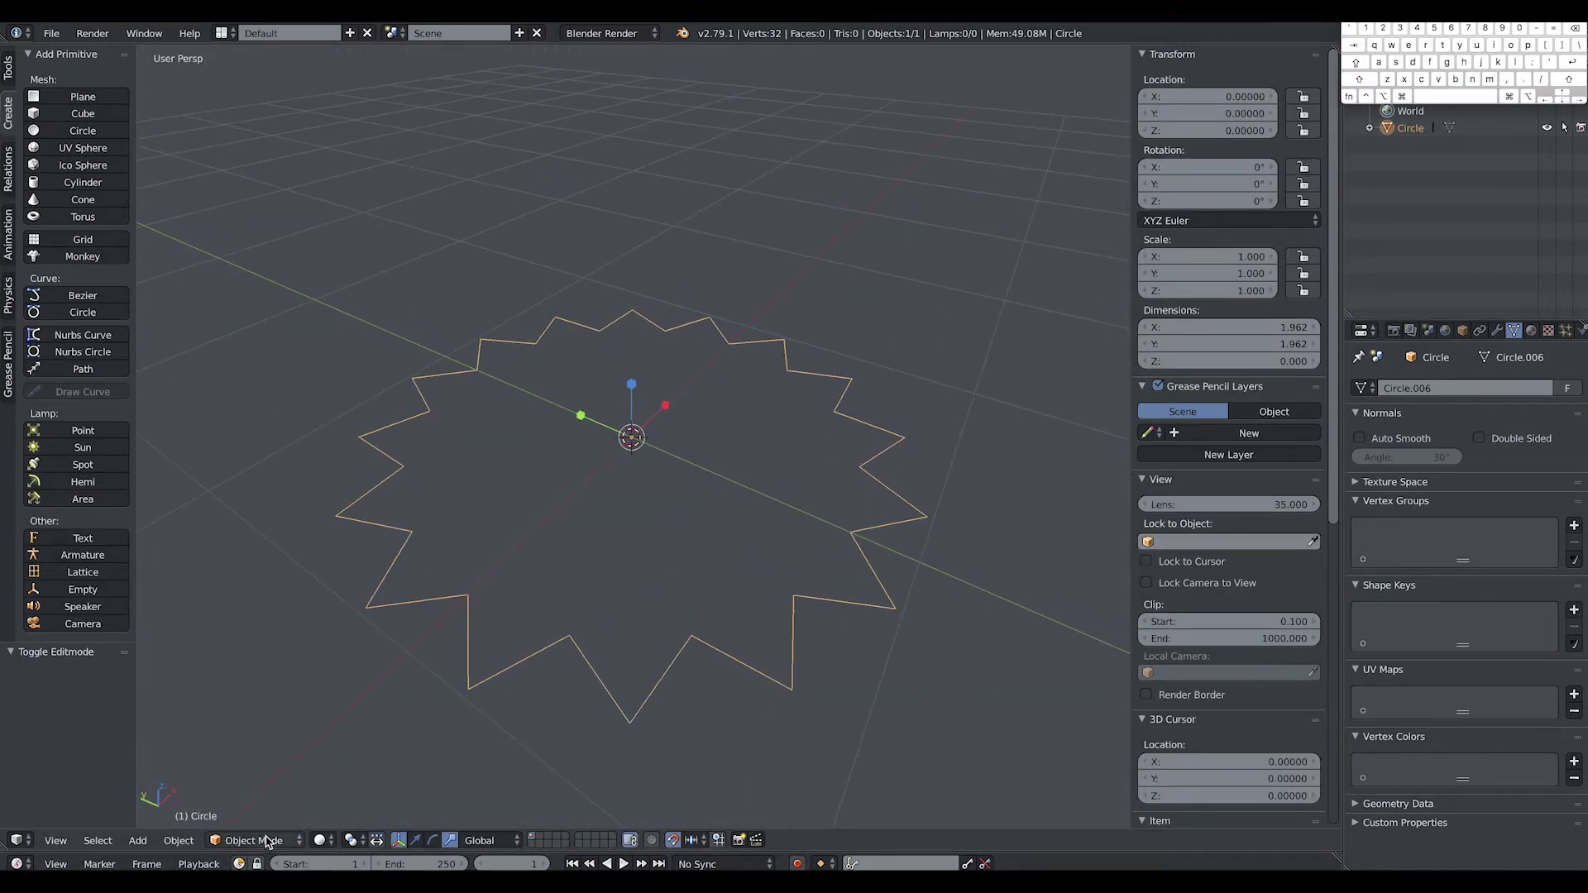
{"action": "left_click_drag", "start_coordinate": [659, 707], "coordinate": [581, 678], "text": "alt"}
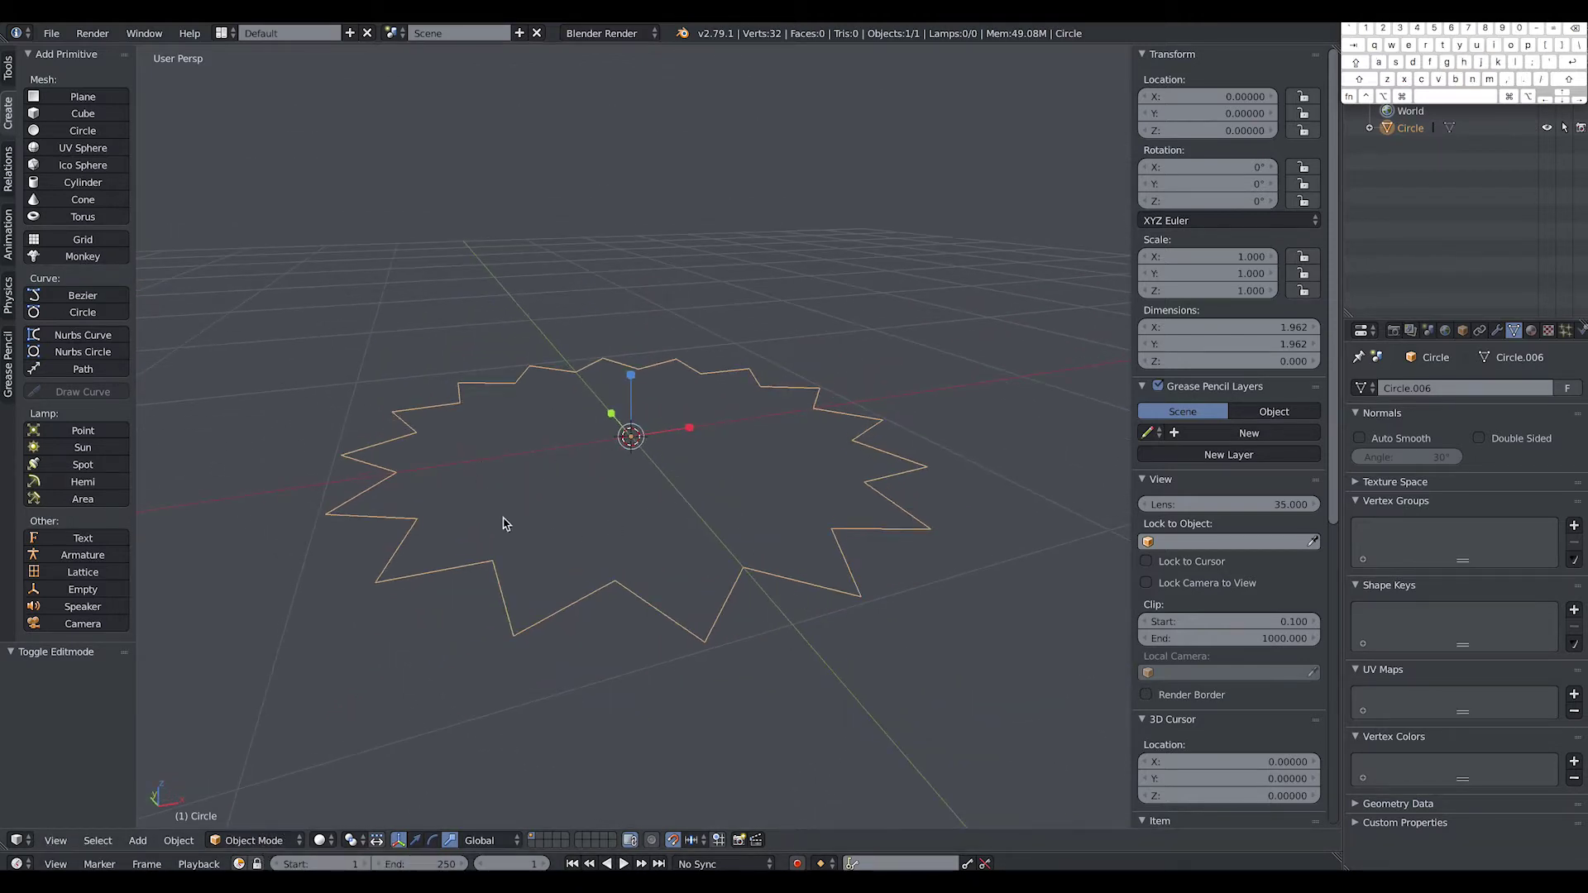
{"action": "mouse_move", "coordinate": [524, 621]}
{"action": "middle_mouse_down"}
{"action": "mouse_move", "coordinate": [557, 479]}
{"action": "mouse_move", "coordinate": [536, 613]}
{"action": "middle_mouse_up"}
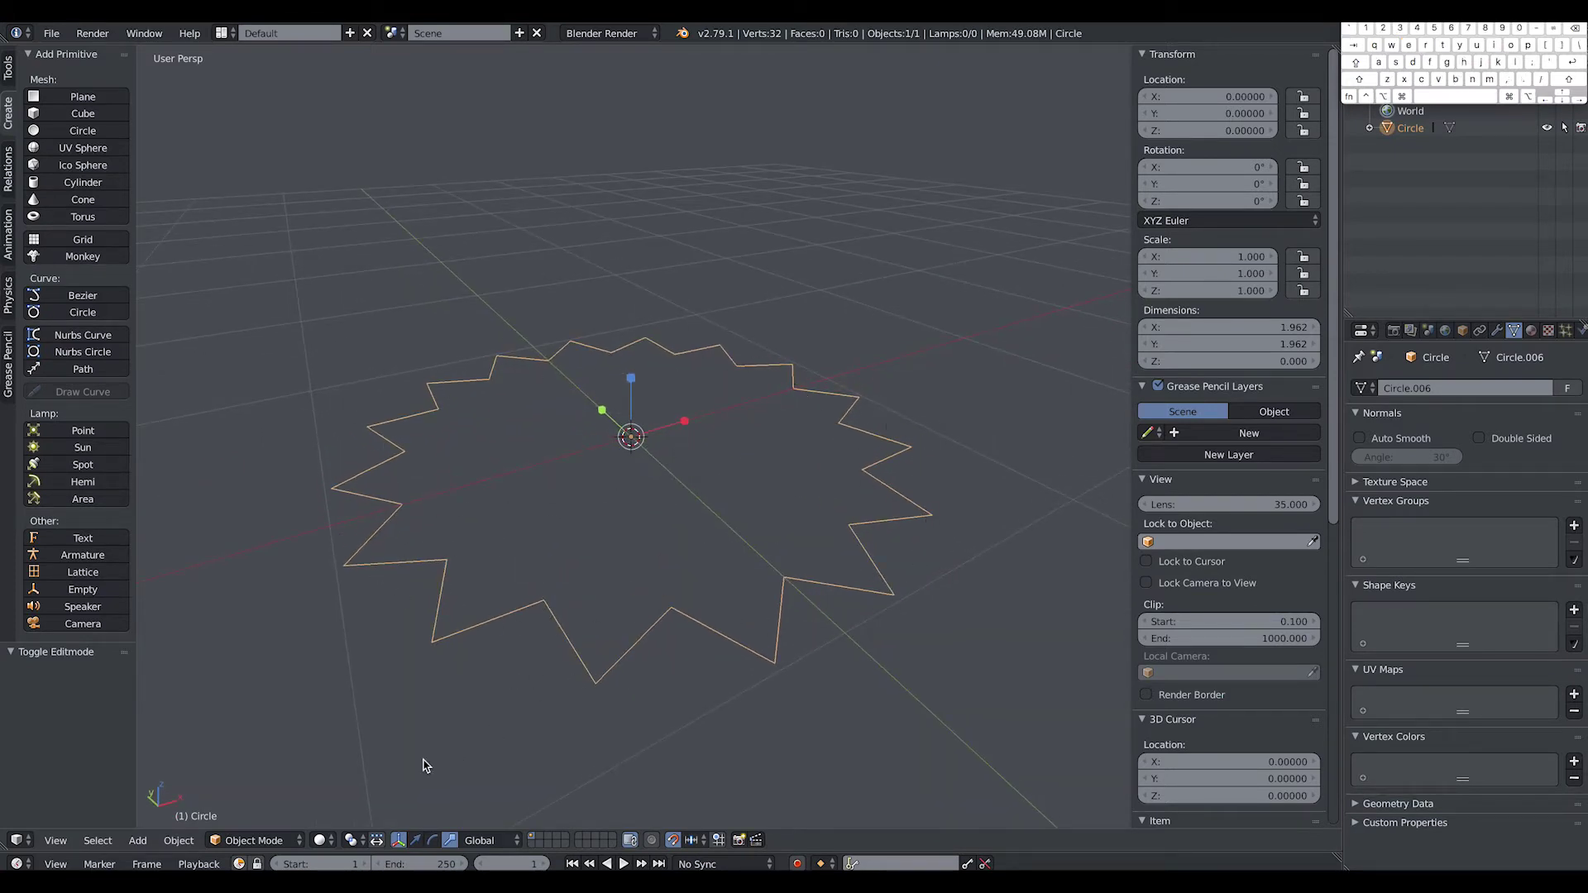
{"action": "left_click", "coordinate": [264, 845]}
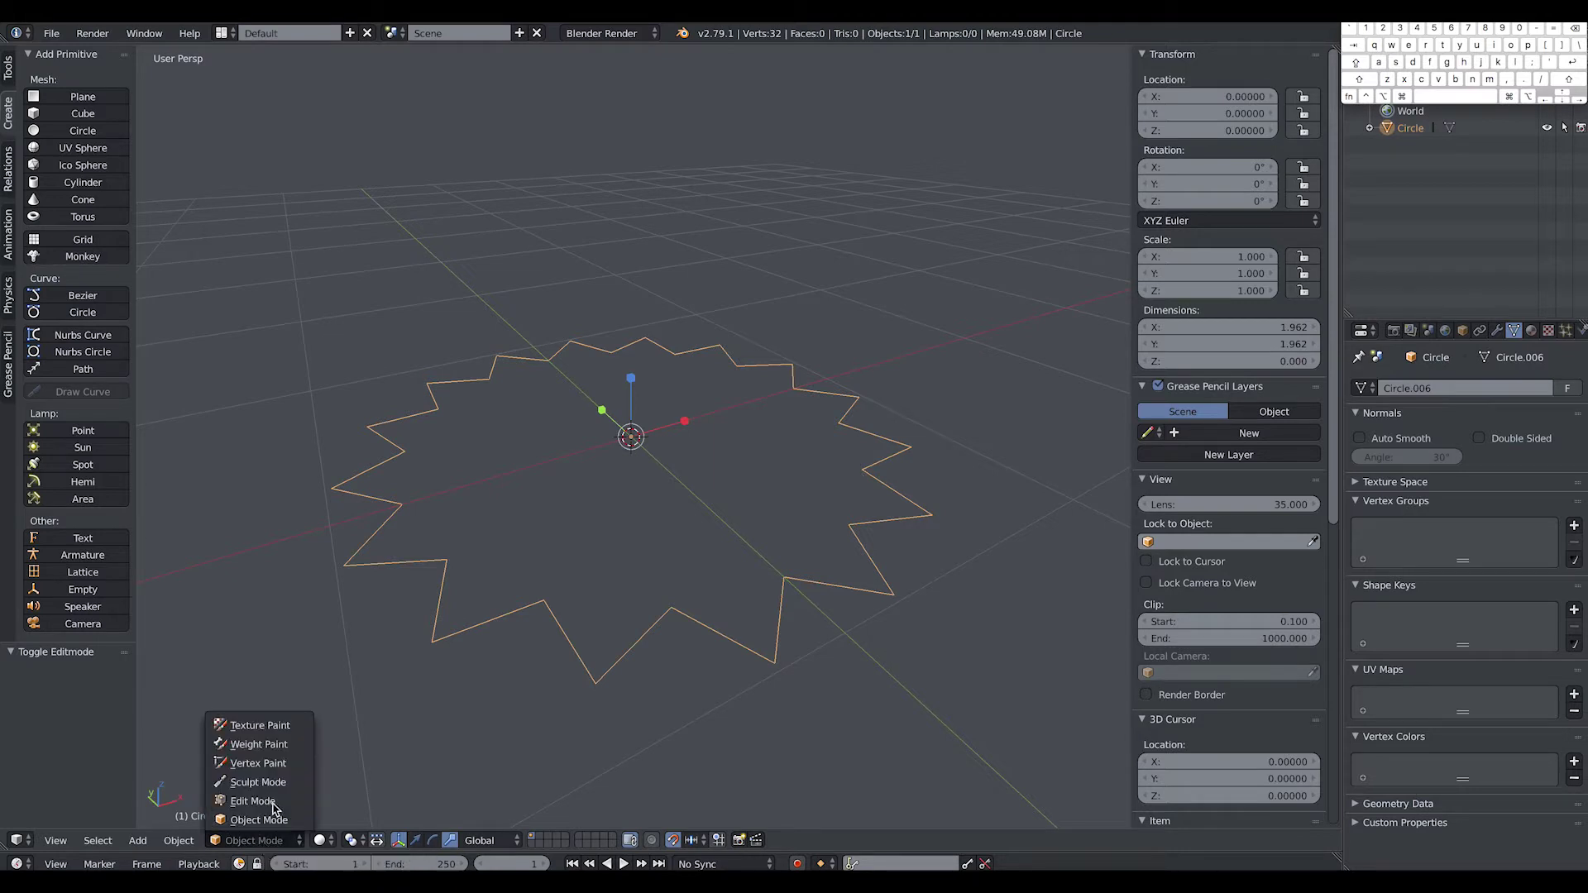
{"action": "left_click", "coordinate": [276, 807]}
{"action": "key", "text": "b"}
{"action": "left_click_drag", "start_coordinate": [279, 250], "coordinate": [1039, 785]}
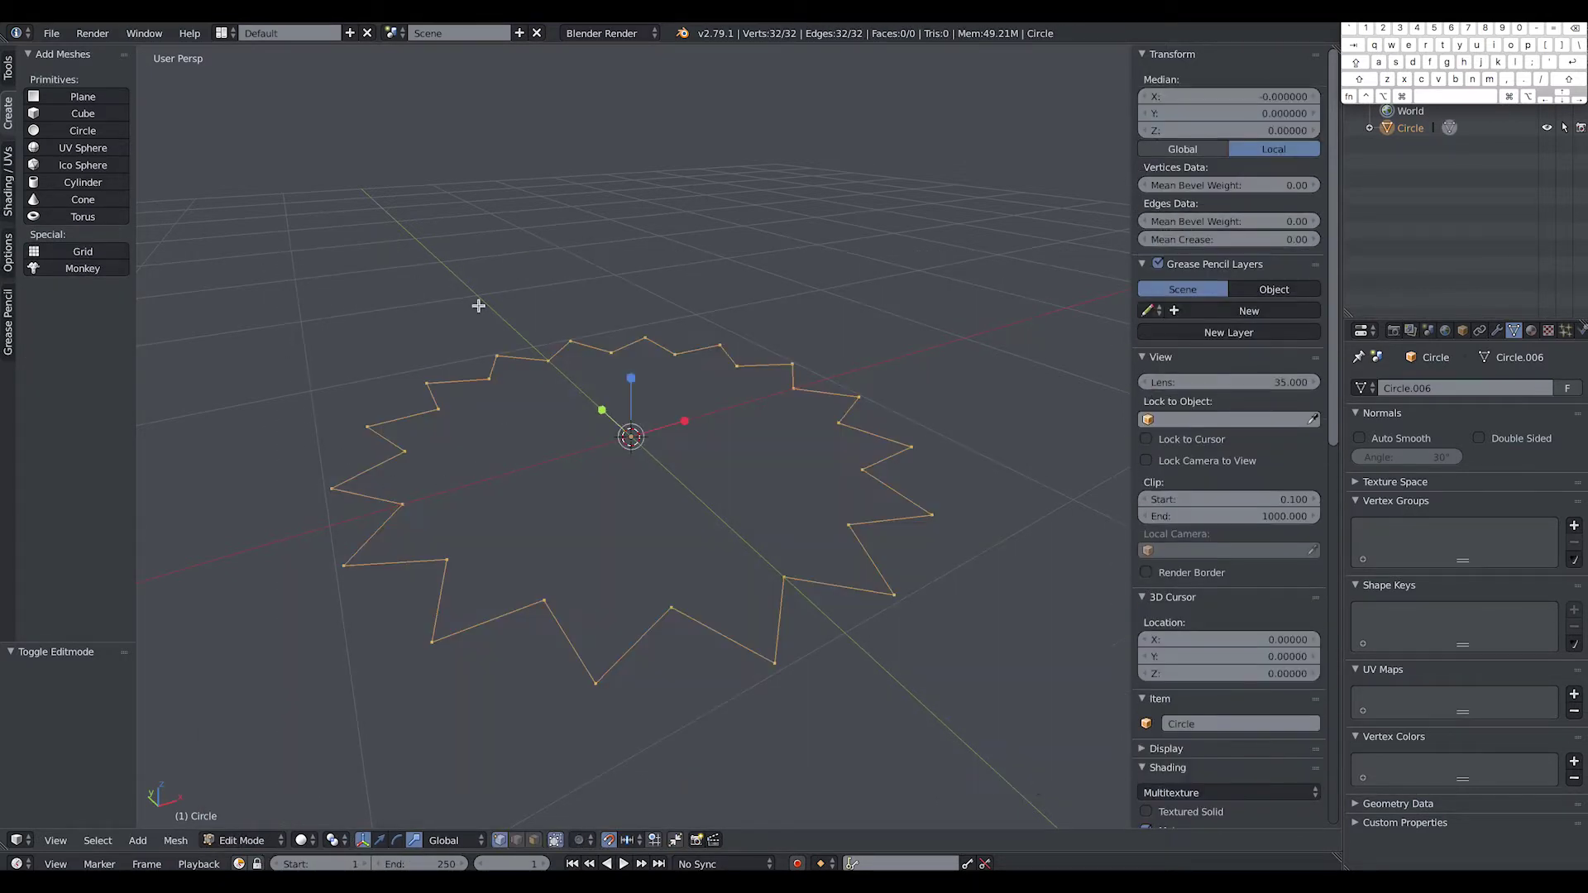
Step: Try filling the toothed outline with a face using Make Edge/Face, and undo the fill
{"action": "left_click", "coordinate": [8, 68]}
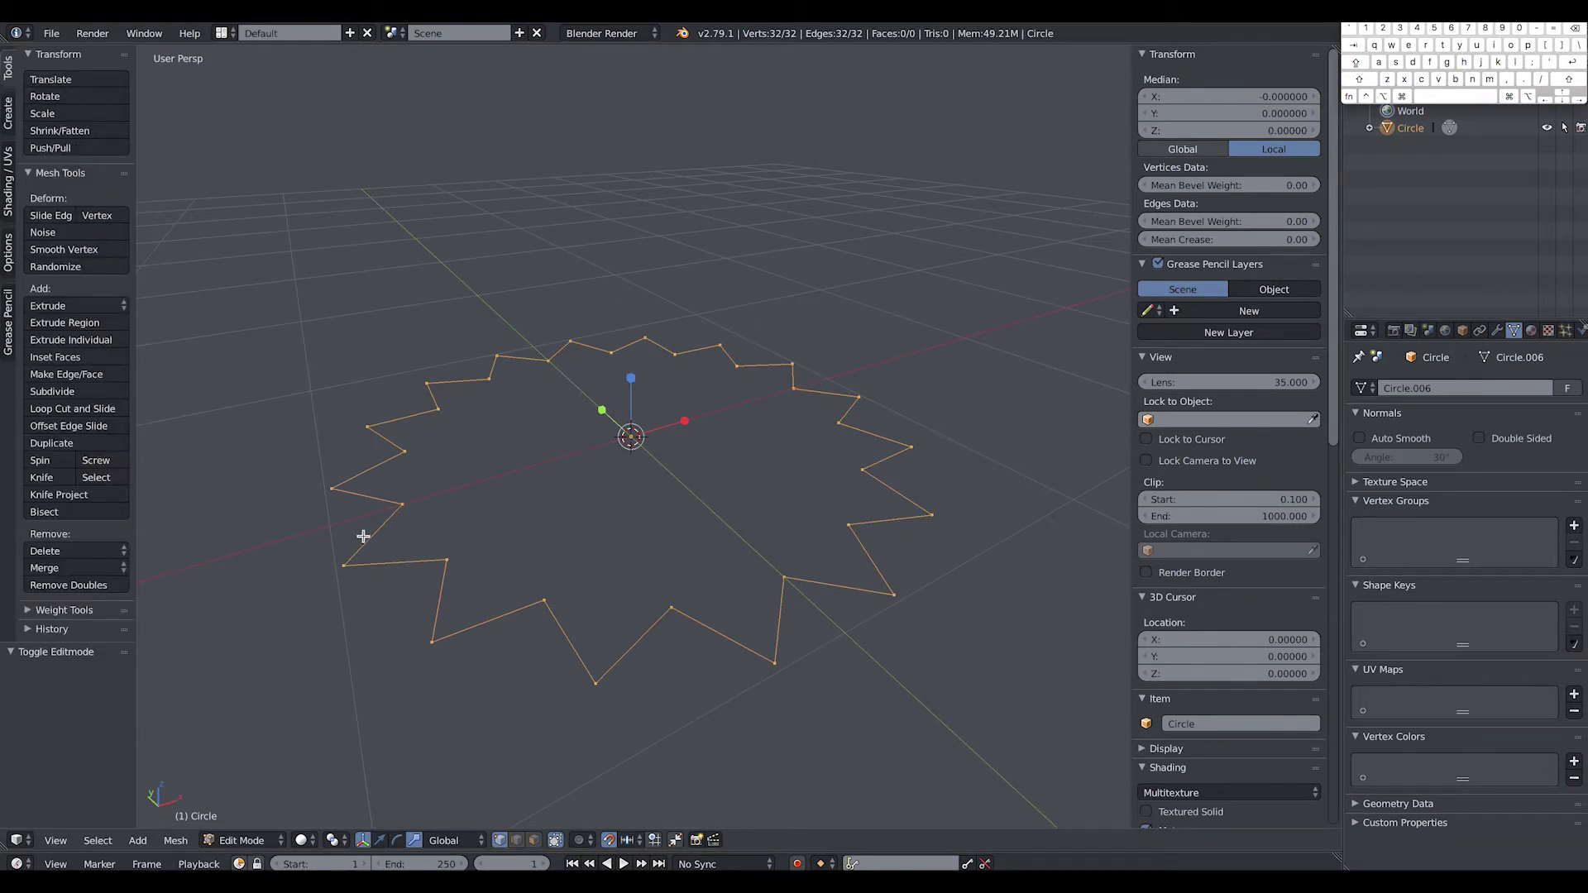
{"action": "middle_click_drag", "start_coordinate": [653, 539], "coordinate": [421, 546]}
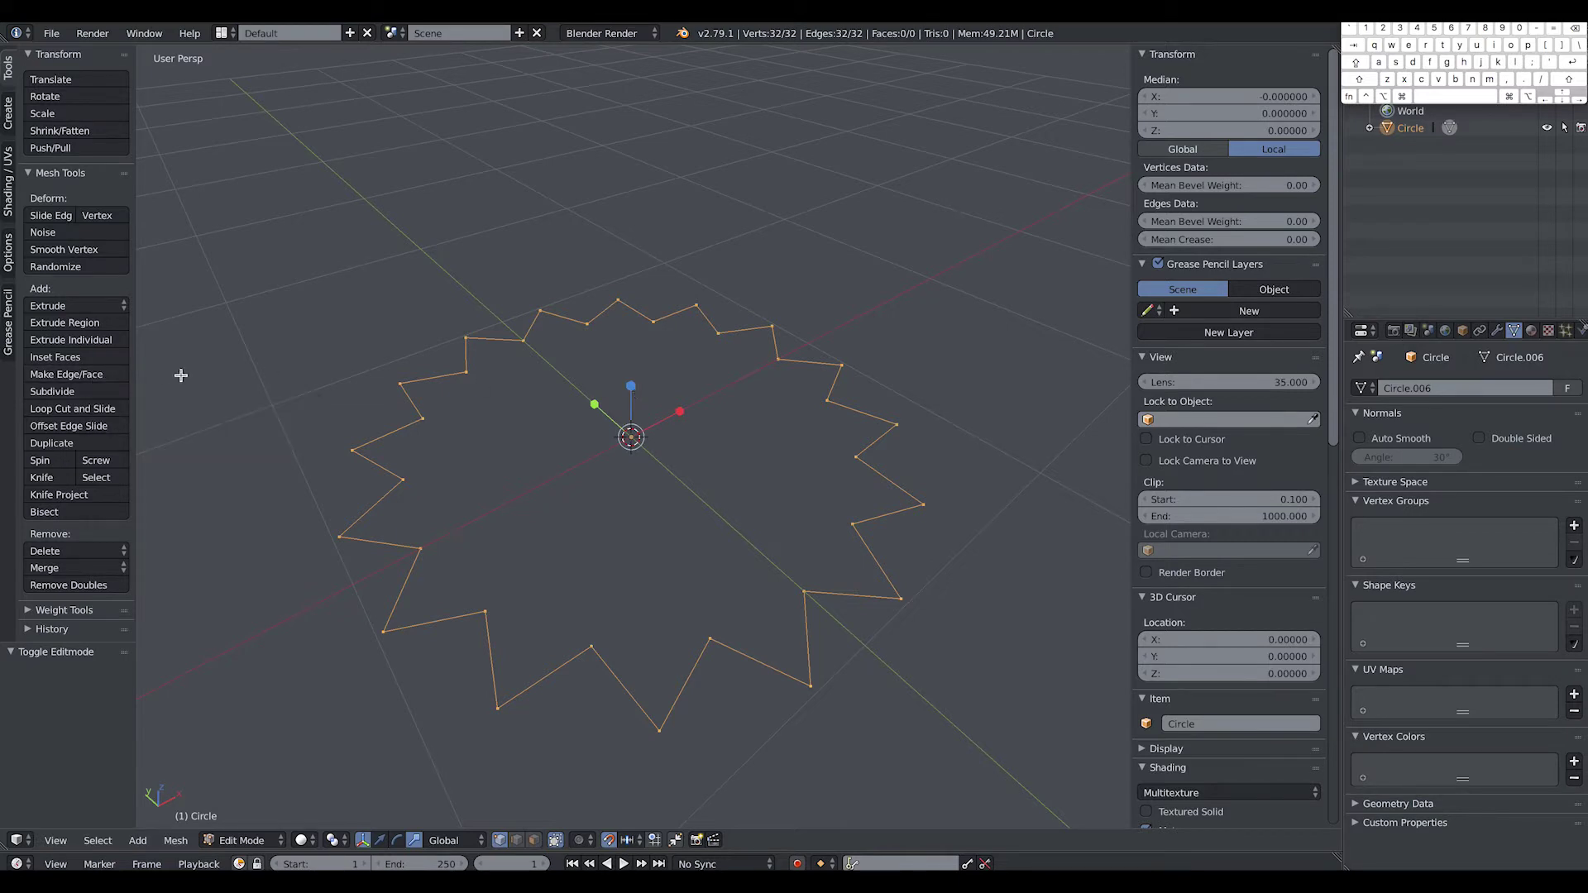
{"action": "left_click", "coordinate": [81, 379]}
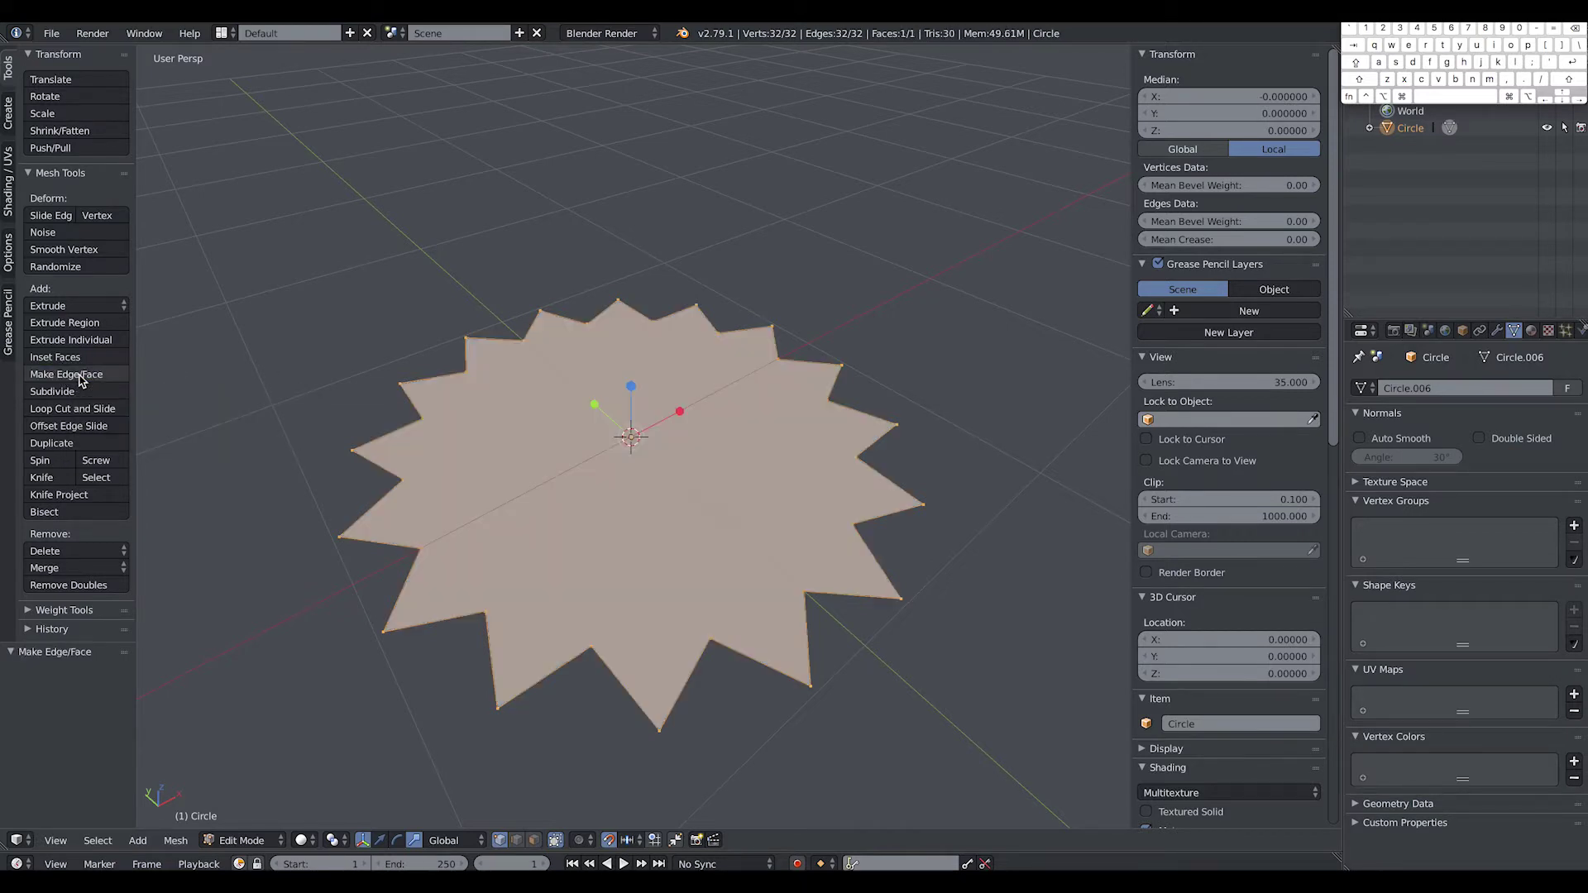
{"action": "left_click", "coordinate": [238, 840]}
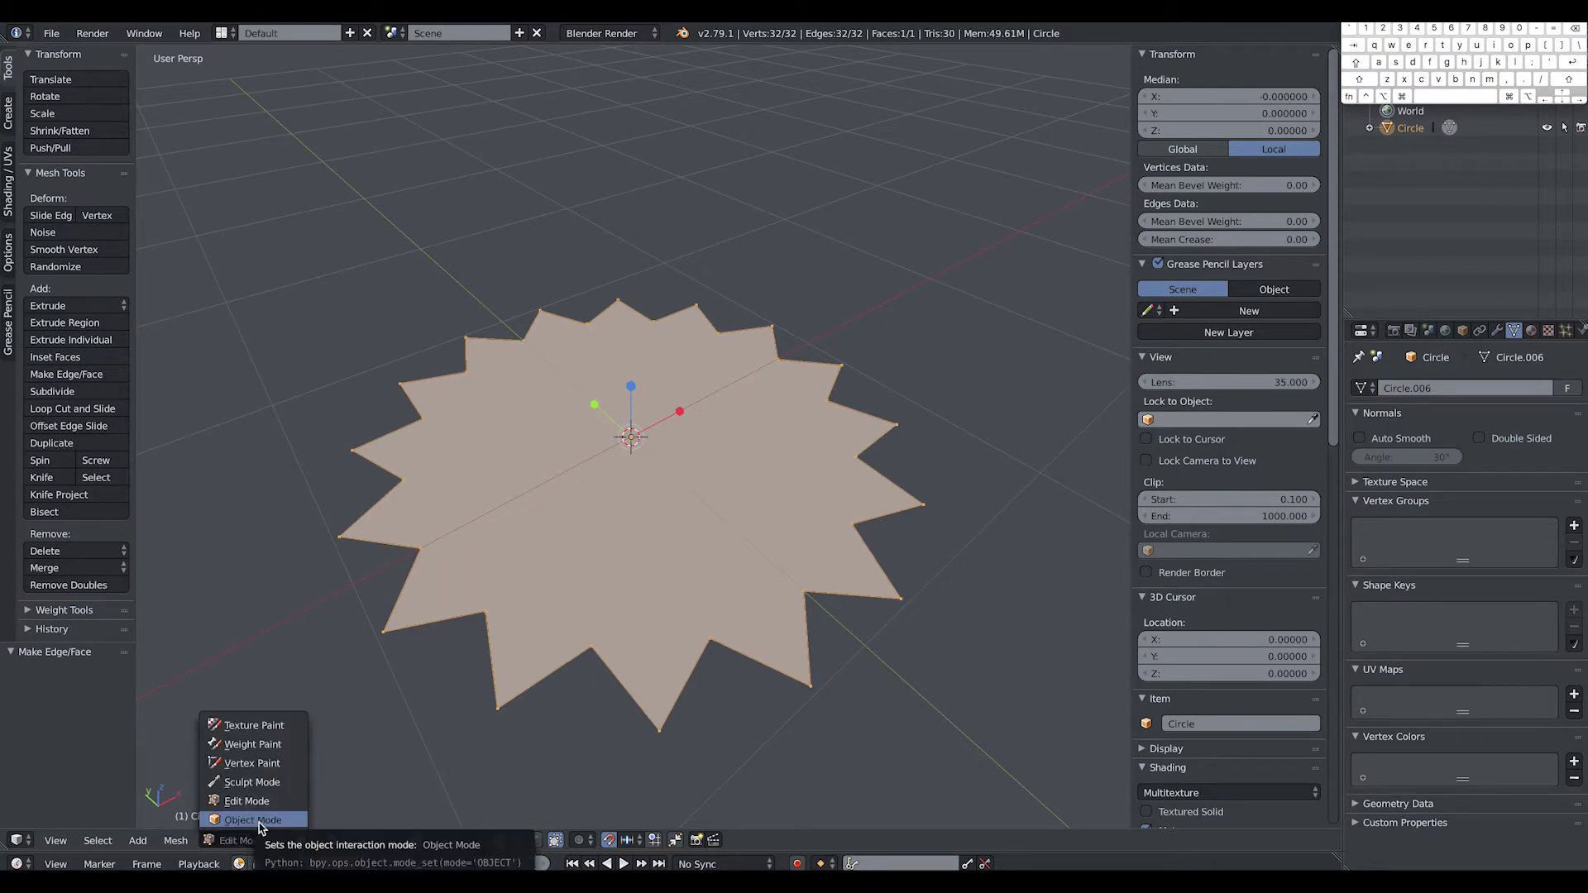
{"action": "left_click", "coordinate": [252, 819]}
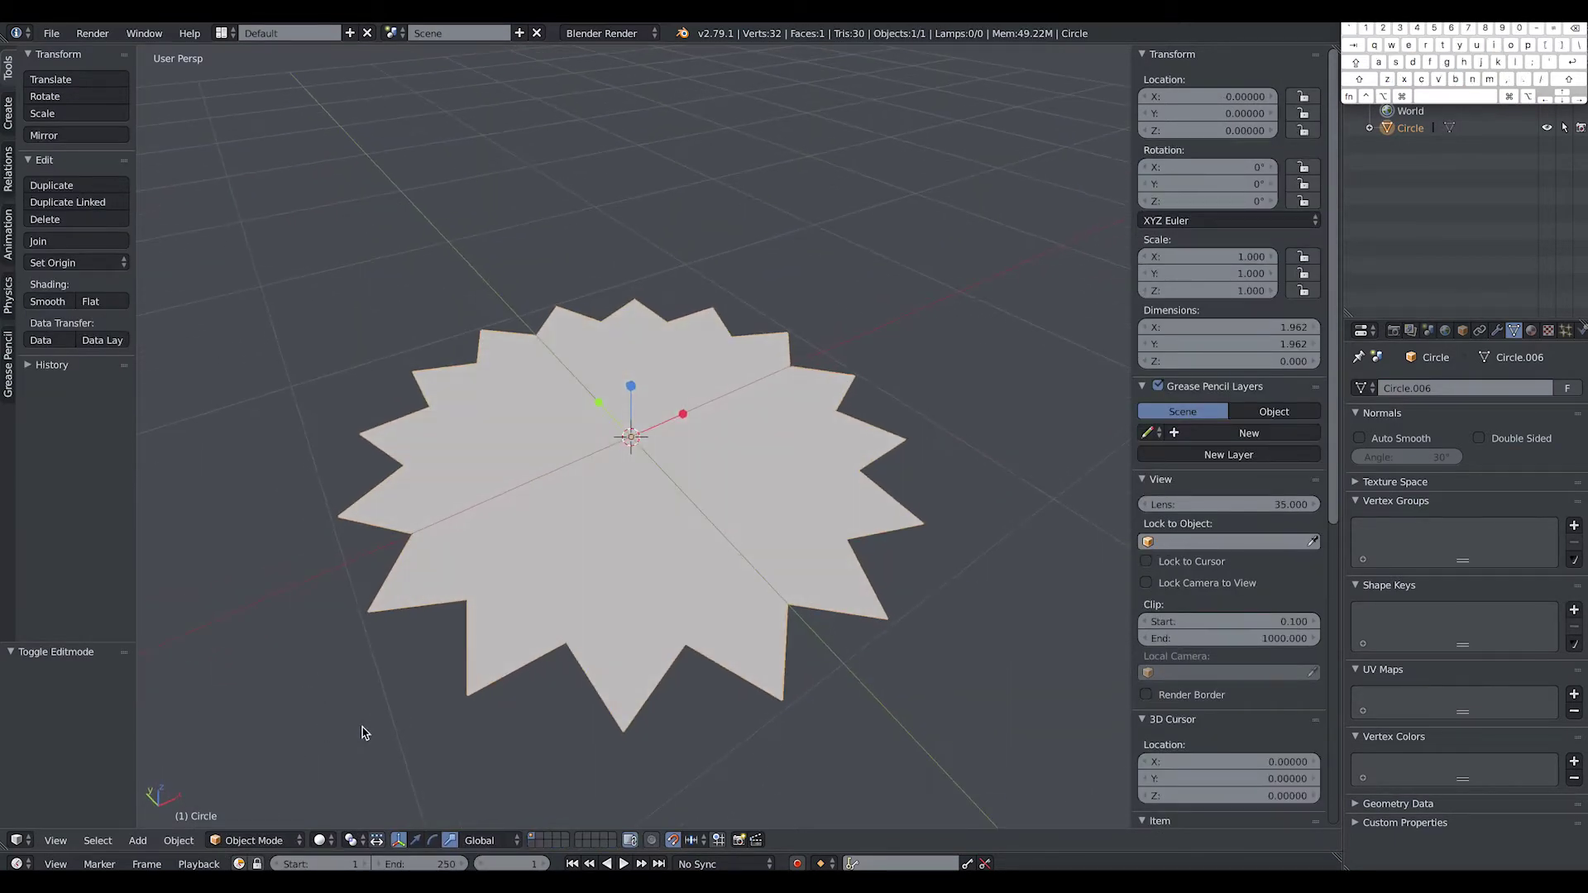
{"action": "key", "text": "ctrl+z"}
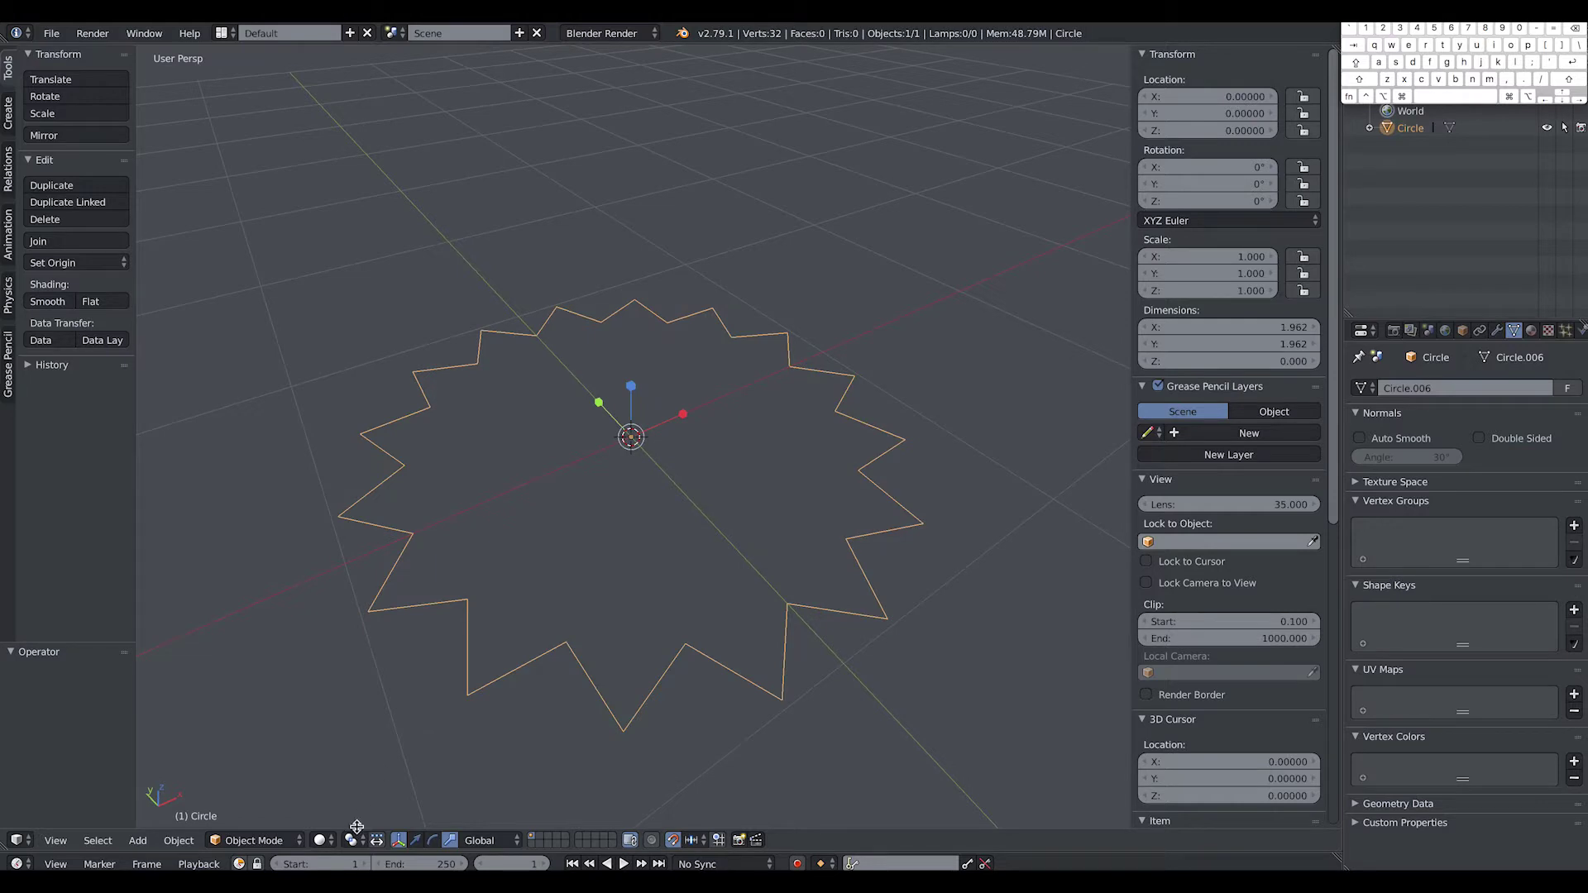
Step: Select the whole outline in Edit Mode, fill it with the Fill Holes command and return to Object Mode
{"action": "left_click", "coordinate": [248, 840]}
{"action": "left_click", "coordinate": [281, 804]}
{"action": "left_click_drag", "start_coordinate": [289, 246], "coordinate": [1044, 801]}
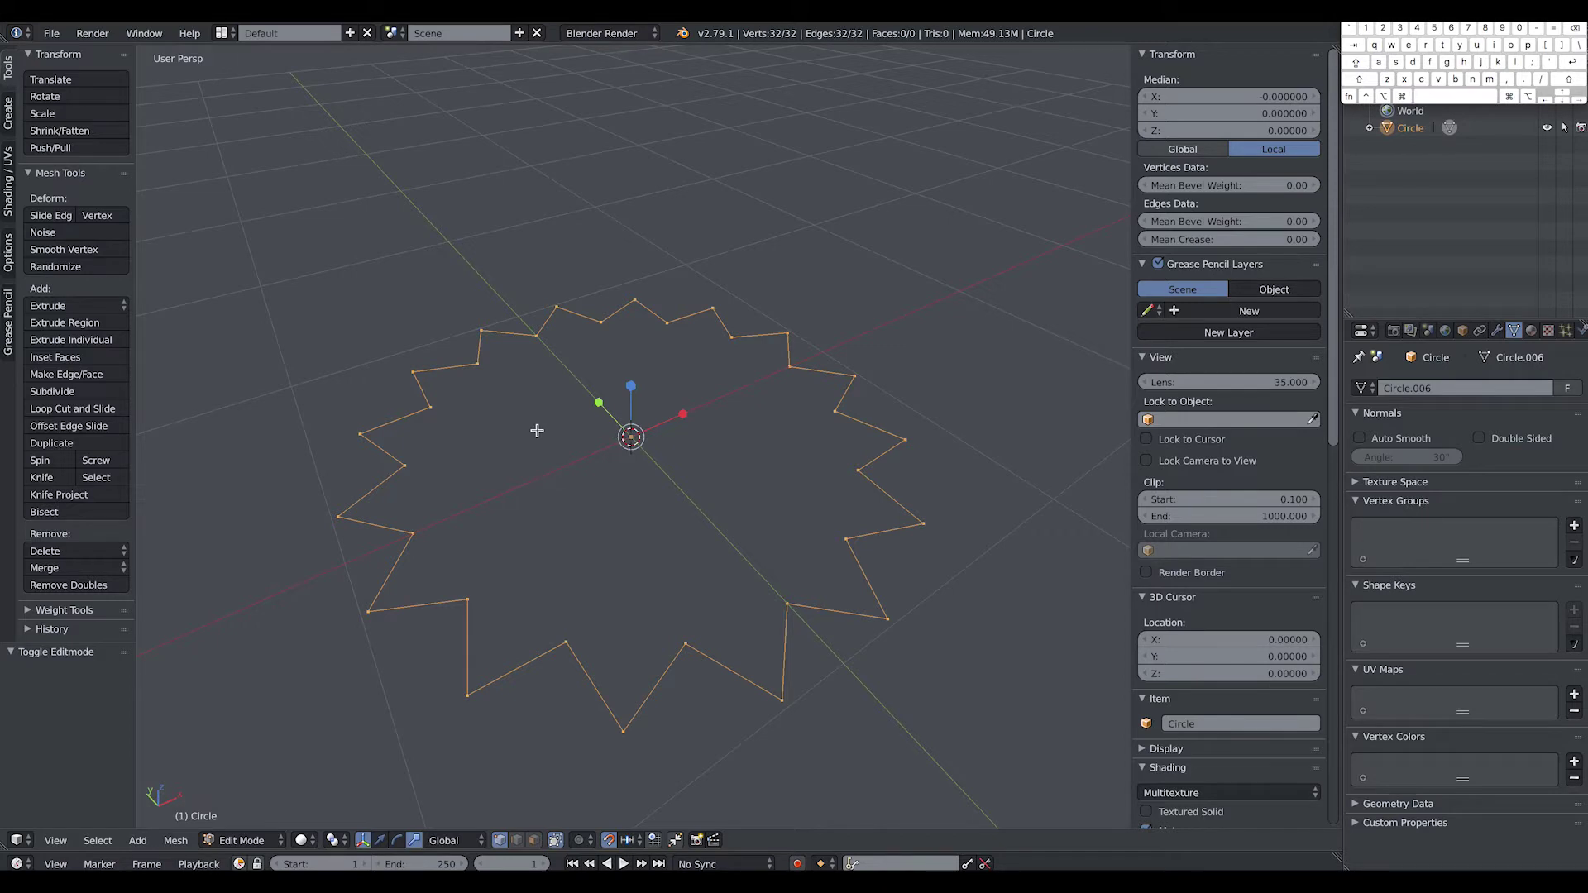
{"action": "key", "text": "space"}
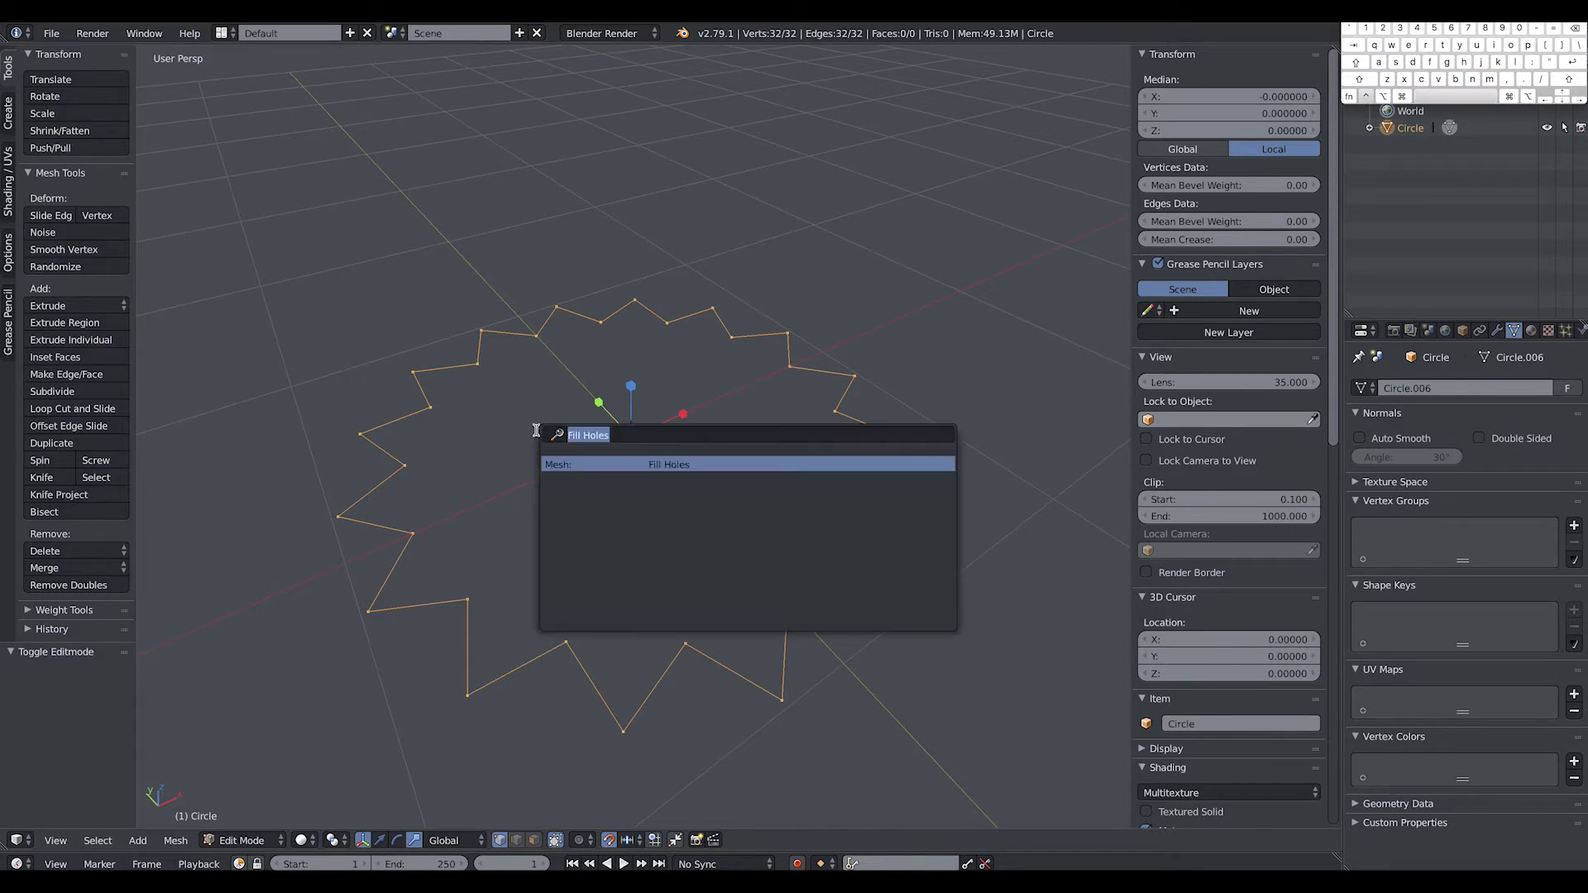
{"action": "left_click", "coordinate": [745, 464]}
{"action": "left_click", "coordinate": [244, 840]}
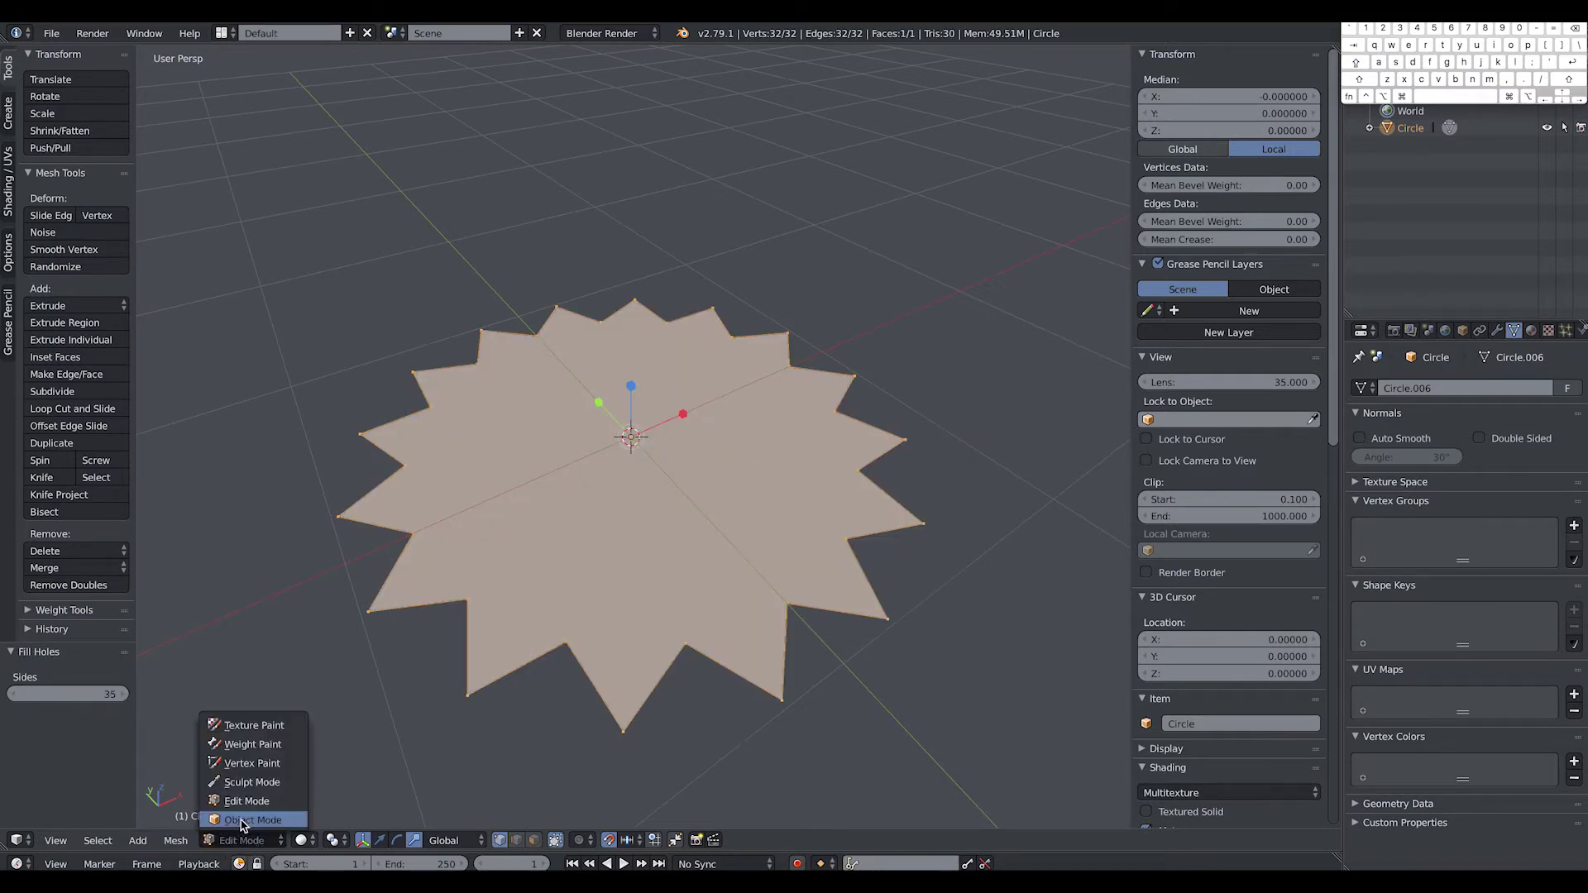
{"action": "left_click", "coordinate": [247, 814]}
Step: Reselect the cogwheel, enter Edit Mode with face selection and select its filled face
{"action": "key", "text": "a"}
{"action": "right_click", "coordinate": [659, 478]}
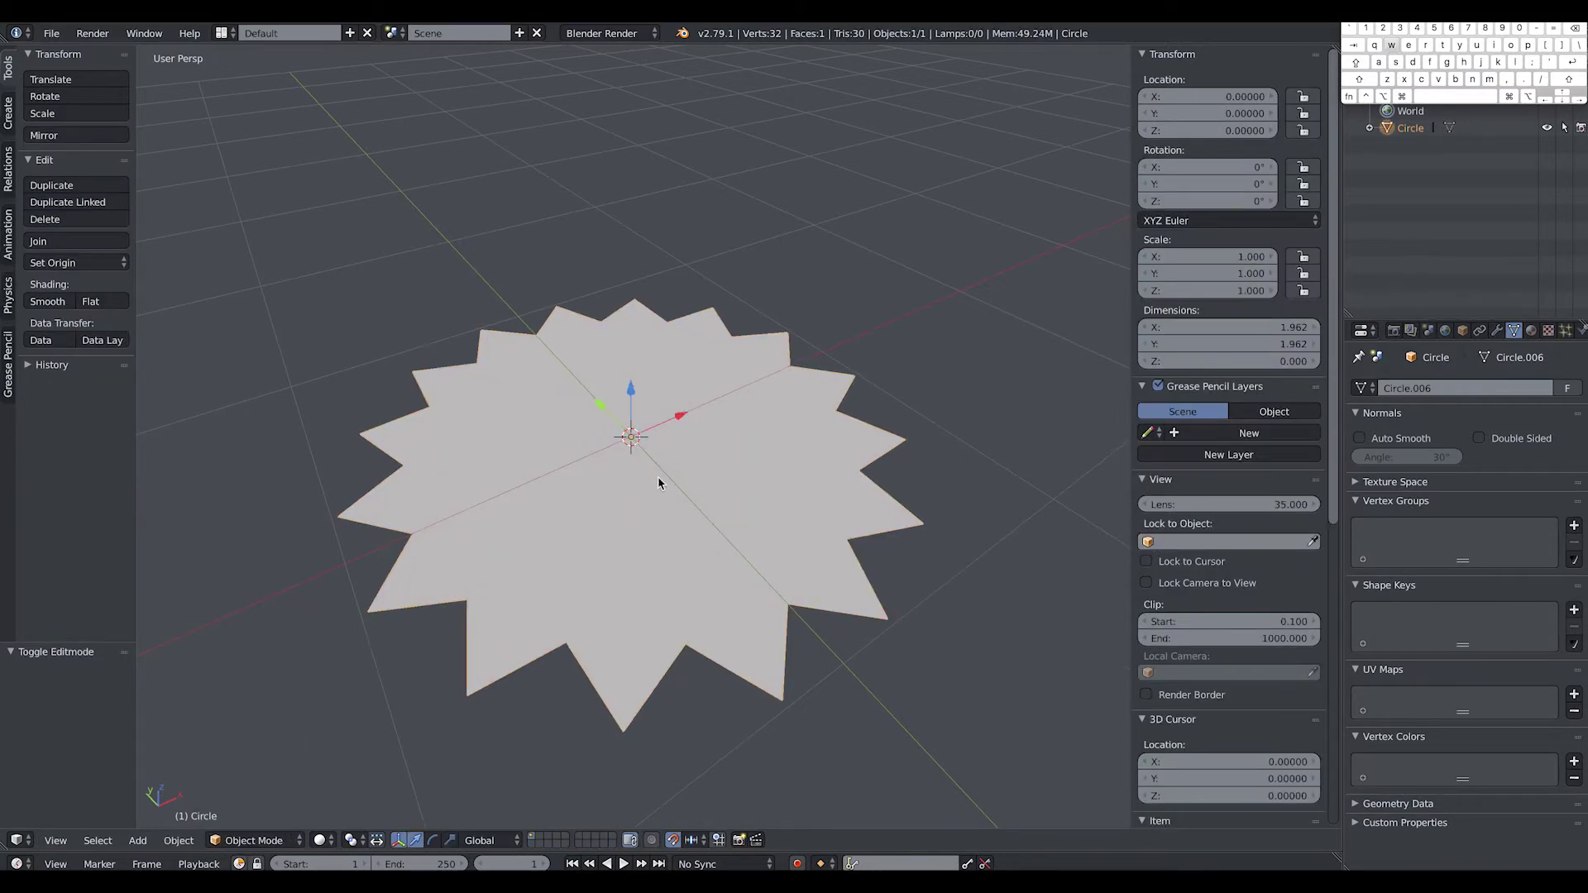
{"action": "key", "text": "ctrl"}
{"action": "mouse_move", "coordinate": [669, 561]}
{"action": "left_mouse_down", "text": "alt"}
{"action": "mouse_move", "coordinate": [634, 539]}
{"action": "mouse_move", "coordinate": [646, 561]}
{"action": "left_mouse_up", "text": "alt"}
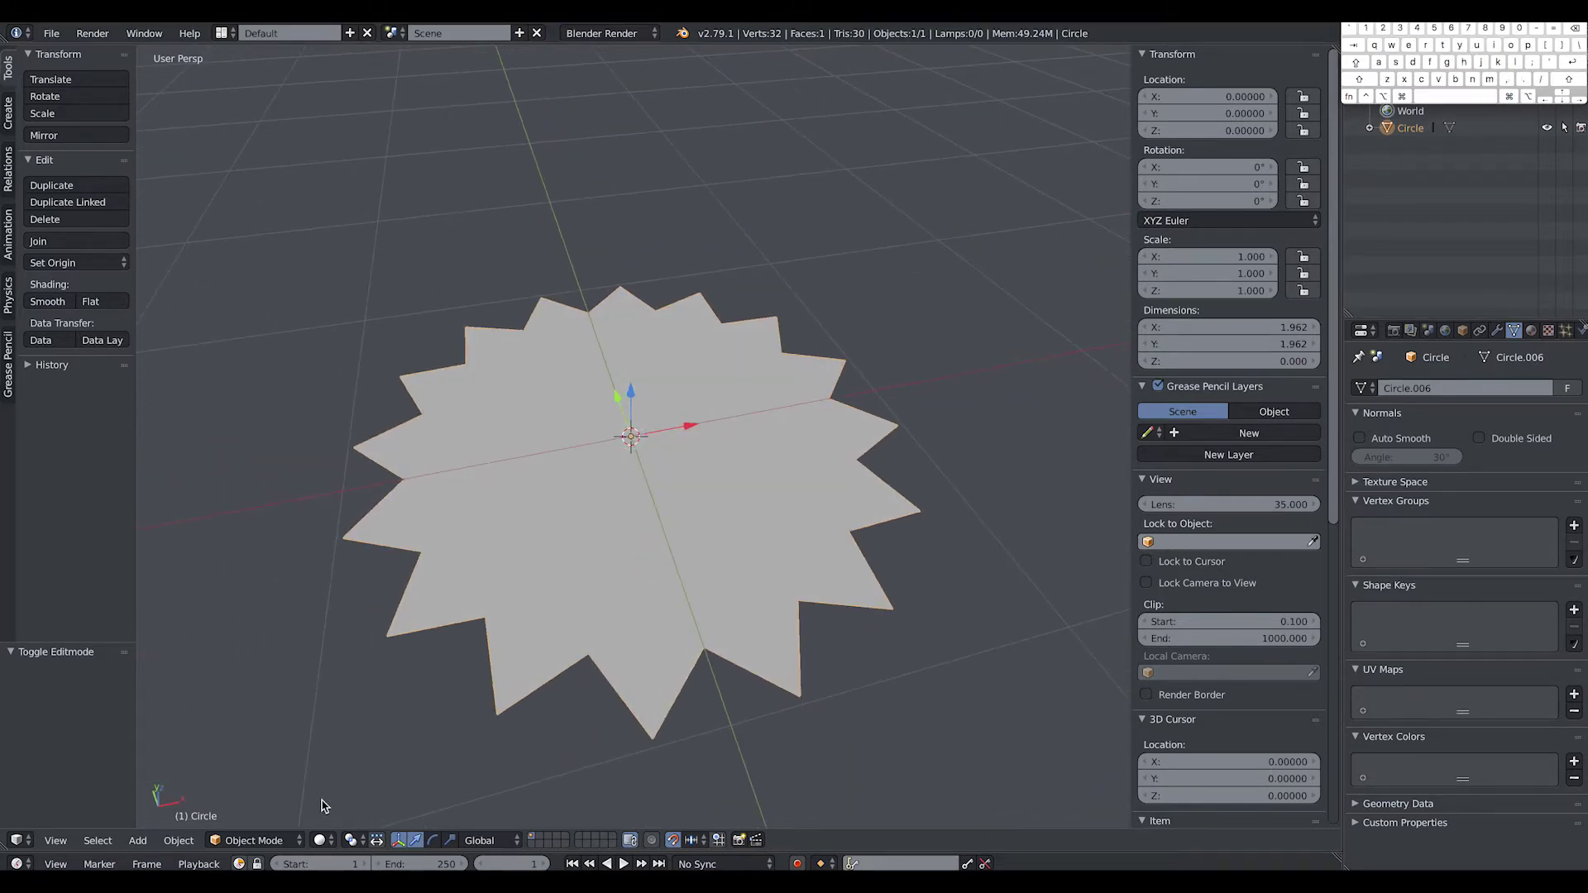
{"action": "left_click", "coordinate": [282, 838]}
{"action": "left_click", "coordinate": [271, 801]}
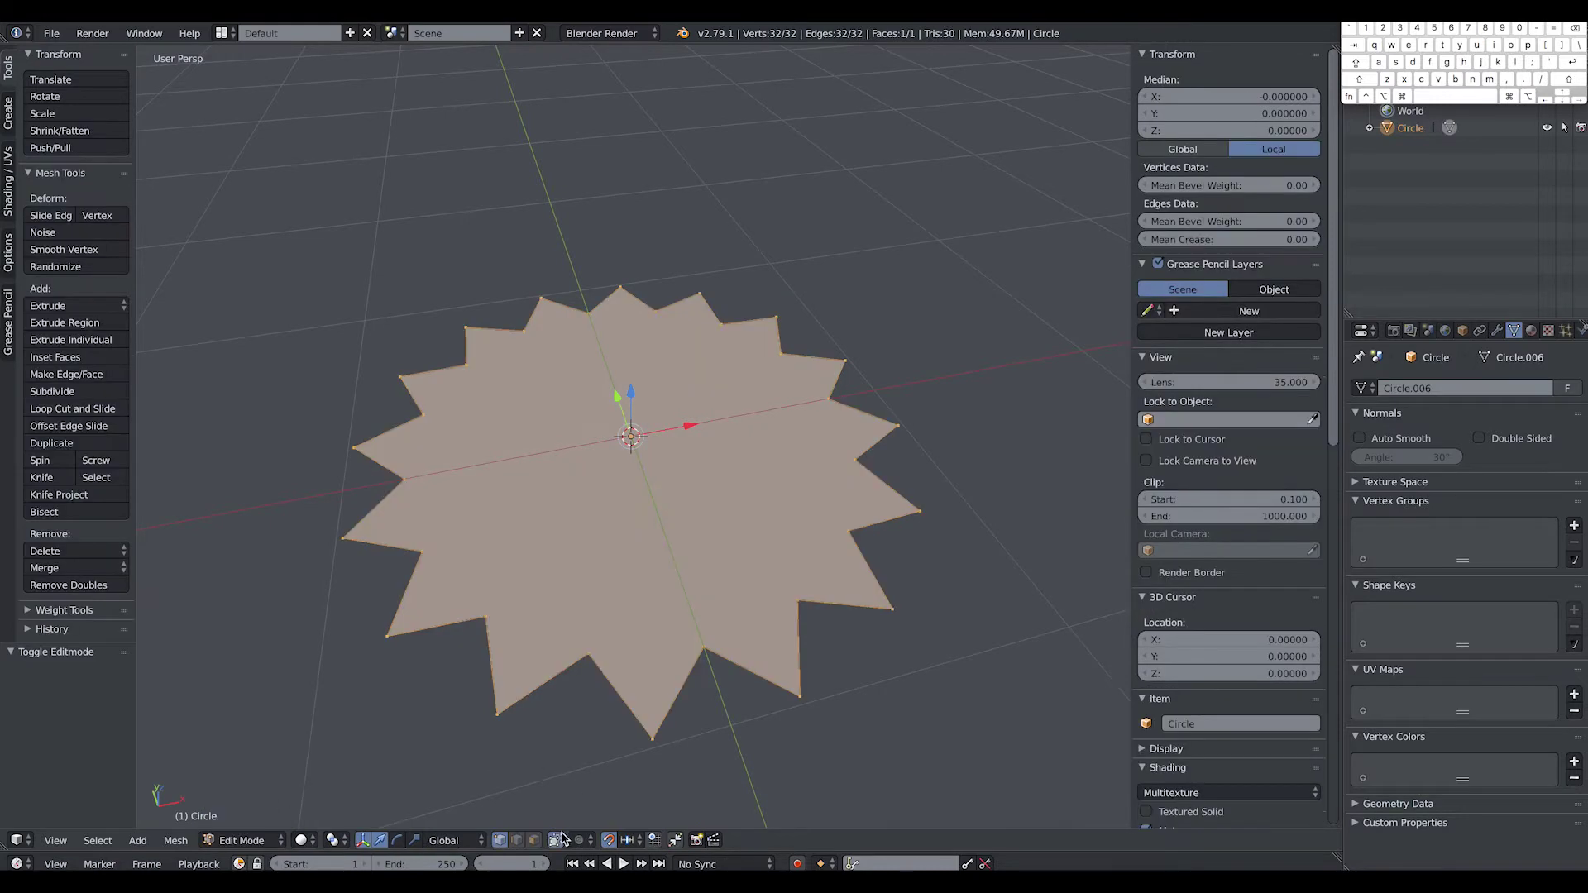
{"action": "left_click", "coordinate": [533, 840]}
{"action": "key", "text": "a"}
{"action": "key", "text": "a"}
Step: Extrude the cogwheel's face upward by about 0.102 along Z to give it thickness
{"action": "mouse_move", "coordinate": [622, 488]}
{"action": "left_mouse_down", "text": "alt"}
{"action": "mouse_move", "coordinate": [632, 438]}
{"action": "mouse_move", "coordinate": [628, 484]}
{"action": "left_mouse_up", "text": "alt"}
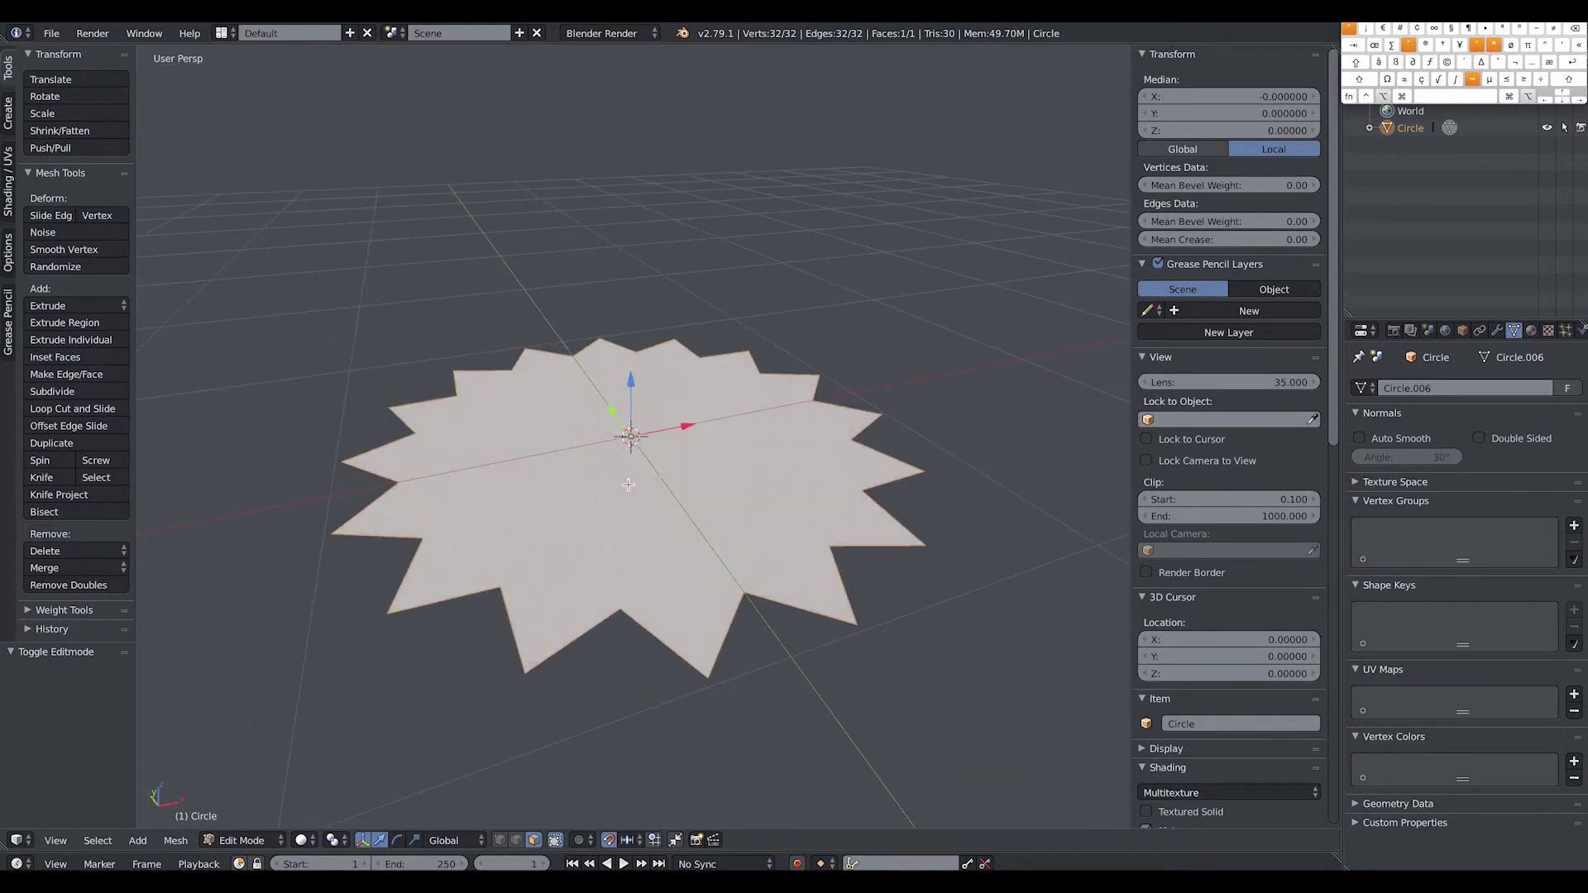
{"action": "scroll", "coordinate": [629, 505], "scroll_direction": "down", "scroll_amount": 1}
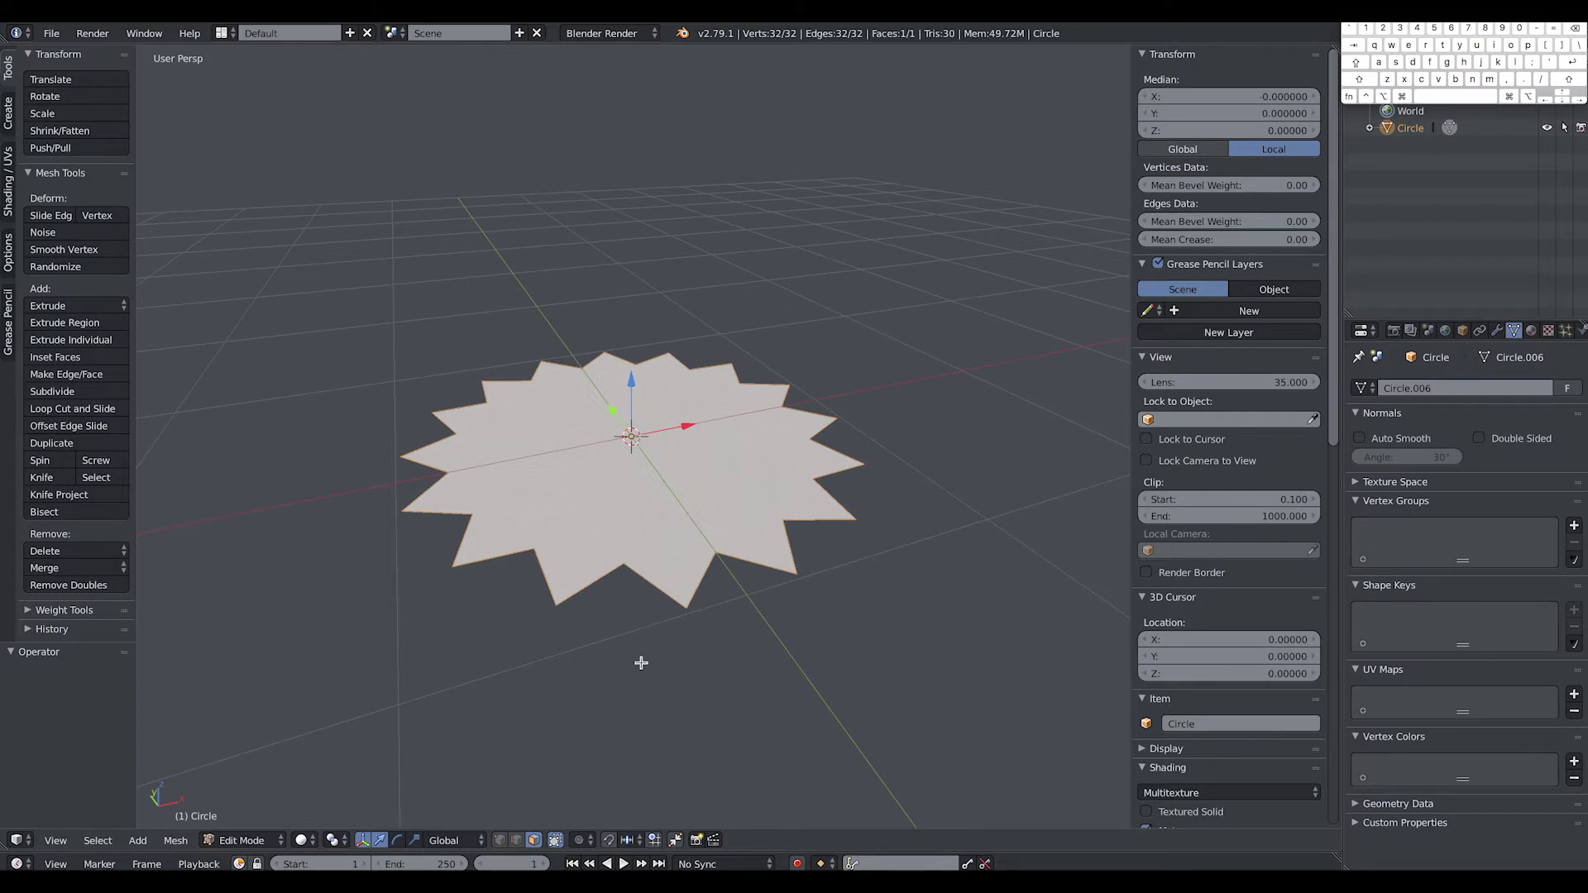
{"action": "left_click", "coordinate": [74, 325]}
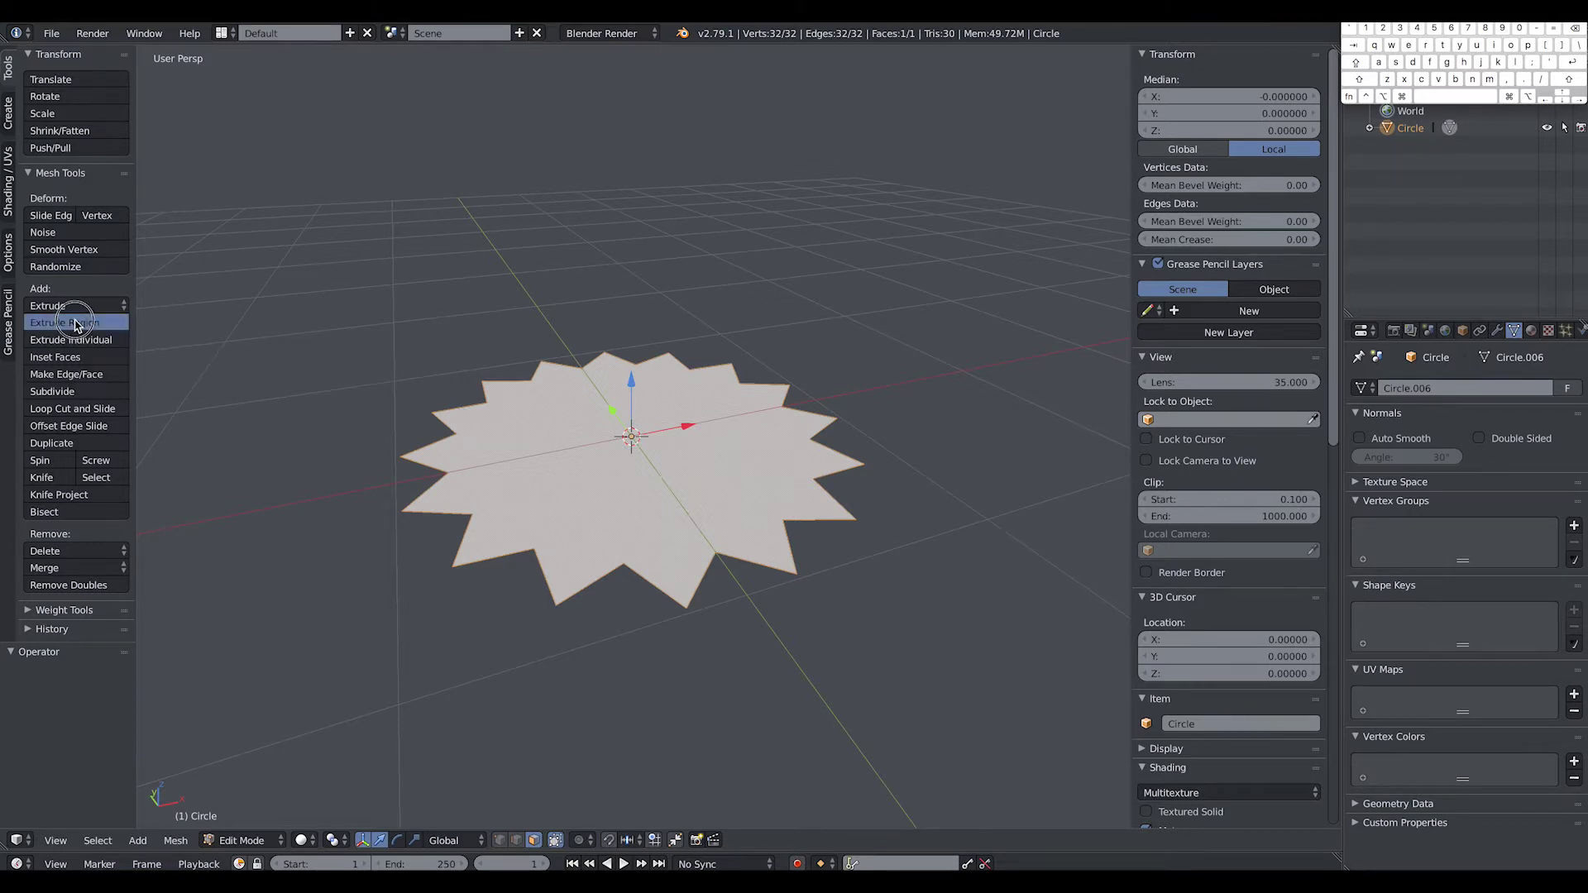
{"action": "left_click", "coordinate": [88, 306]}
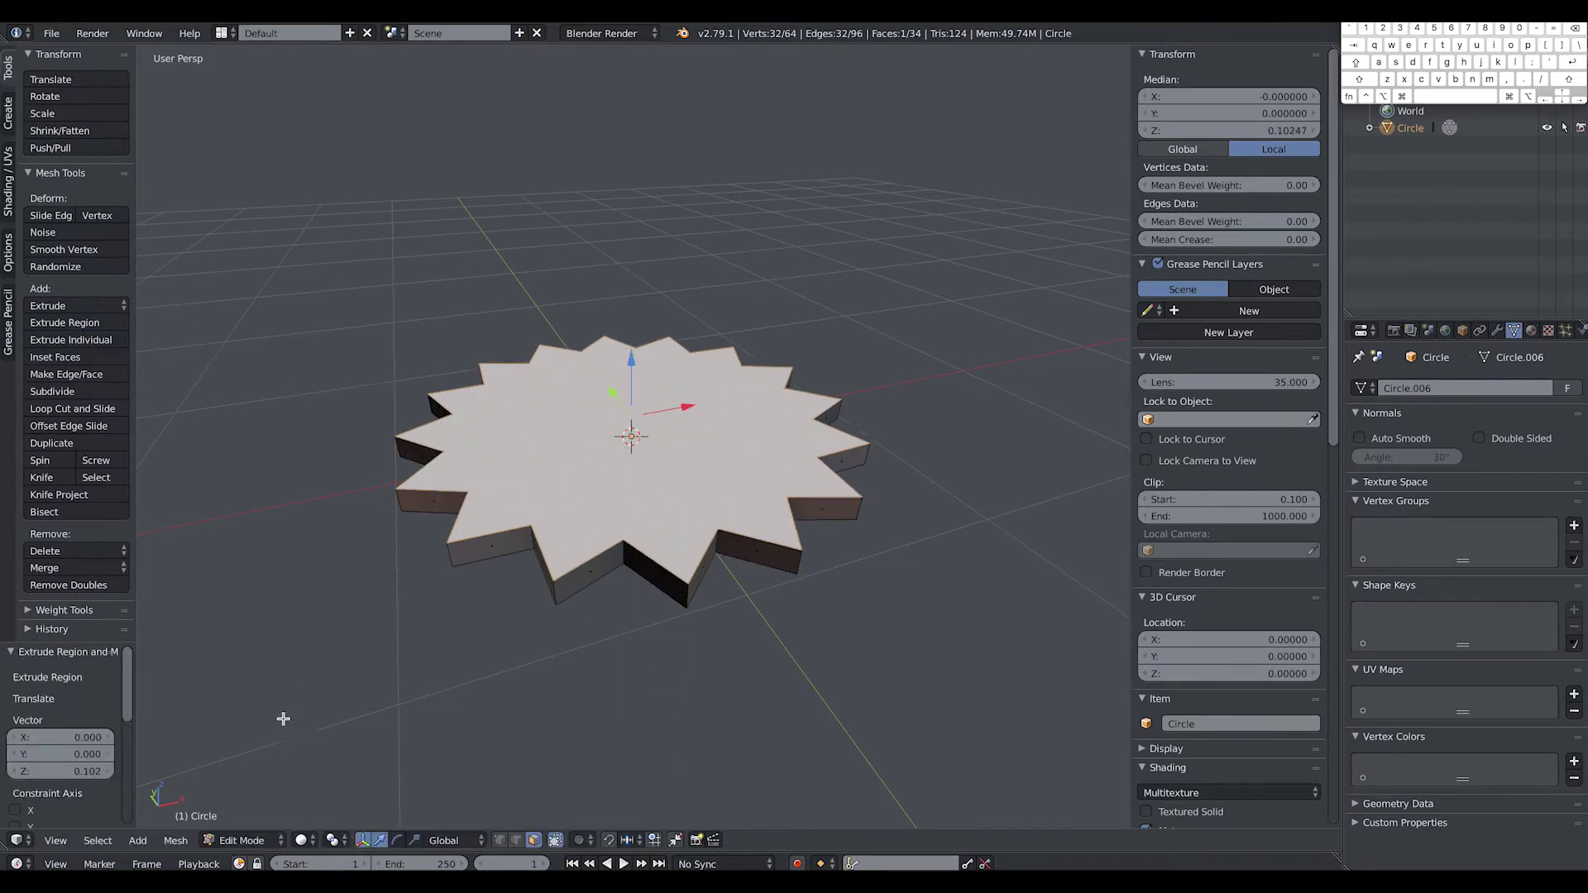
Step: Return to Object Mode and add a mesh cylinder of radius 0.42 and depth 2 at the cogwheel's centre
{"action": "left_click", "coordinate": [254, 839]}
{"action": "left_click", "coordinate": [263, 827]}
{"action": "middle_click_drag", "start_coordinate": [754, 631], "coordinate": [747, 555]}
{"action": "scroll", "coordinate": [684, 557], "scroll_direction": "up", "scroll_amount": 3}
{"action": "left_click_drag", "start_coordinate": [747, 555], "coordinate": [747, 557], "text": "alt"}
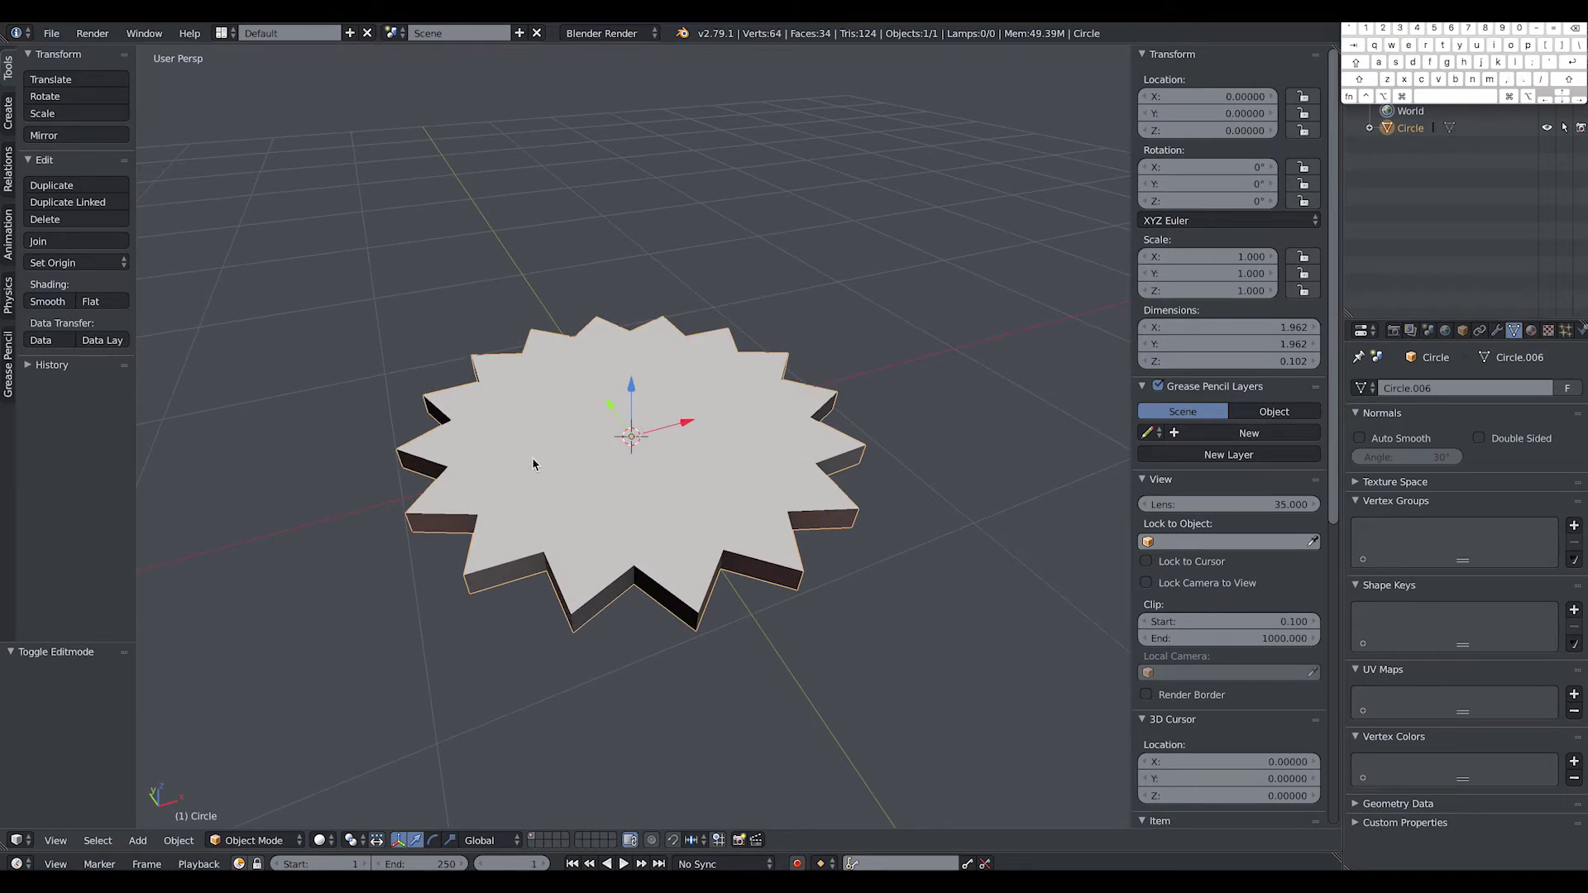
{"action": "left_click", "coordinate": [9, 117]}
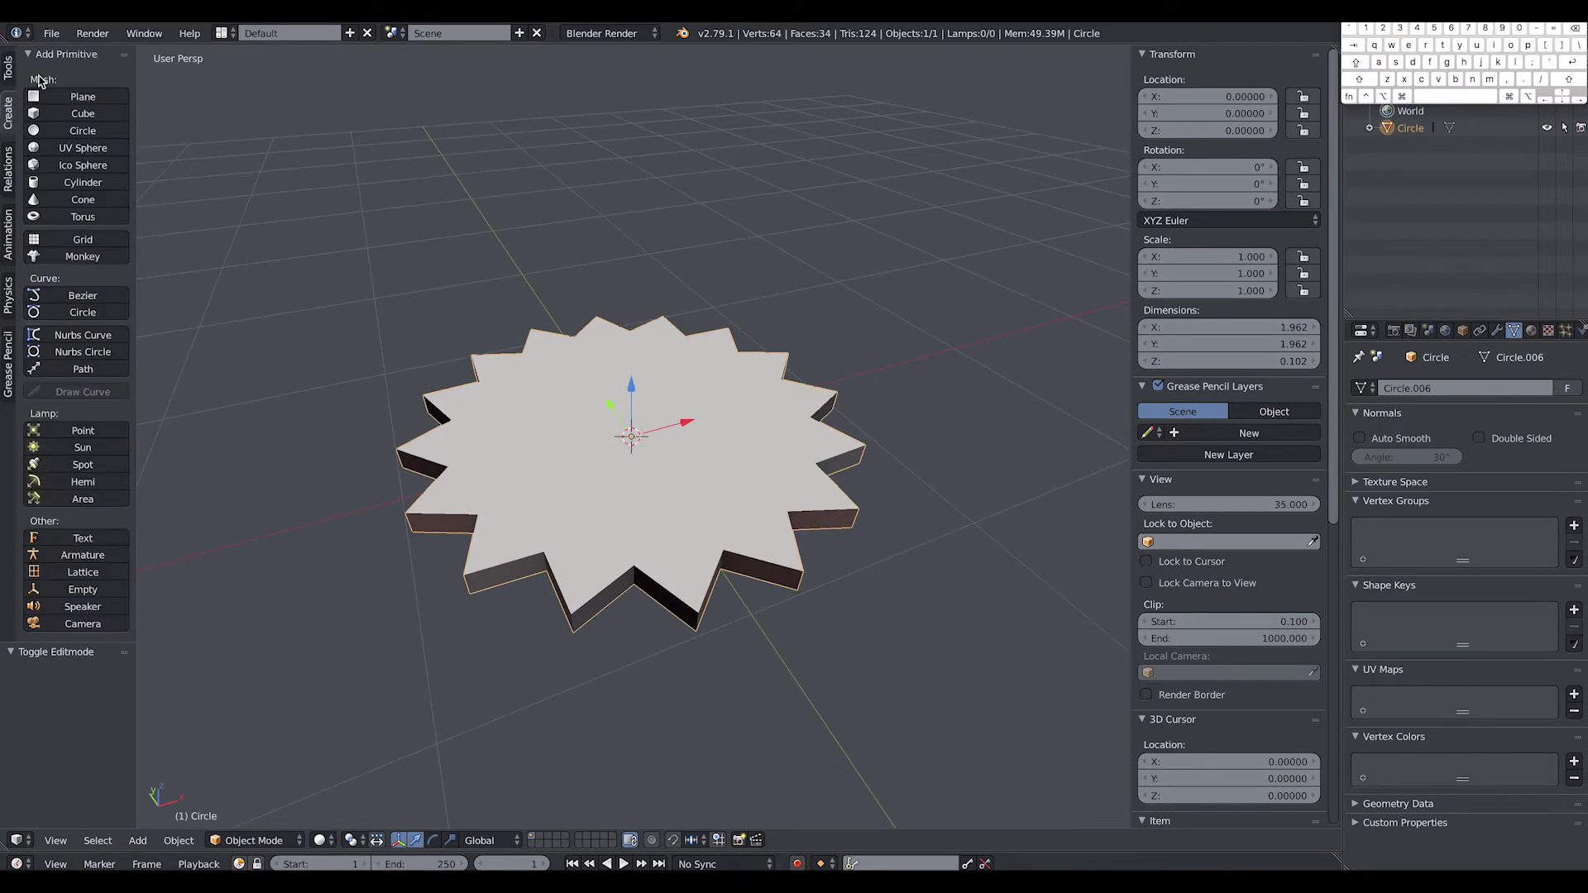
{"action": "left_click", "coordinate": [68, 186]}
{"action": "middle_click_drag", "start_coordinate": [786, 487], "coordinate": [785, 461]}
Step: Scale the cylinder uniformly by about 1.531 using quad view and wireframe shading, and deselect everything
{"action": "key", "text": "ctrl+alt+q"}
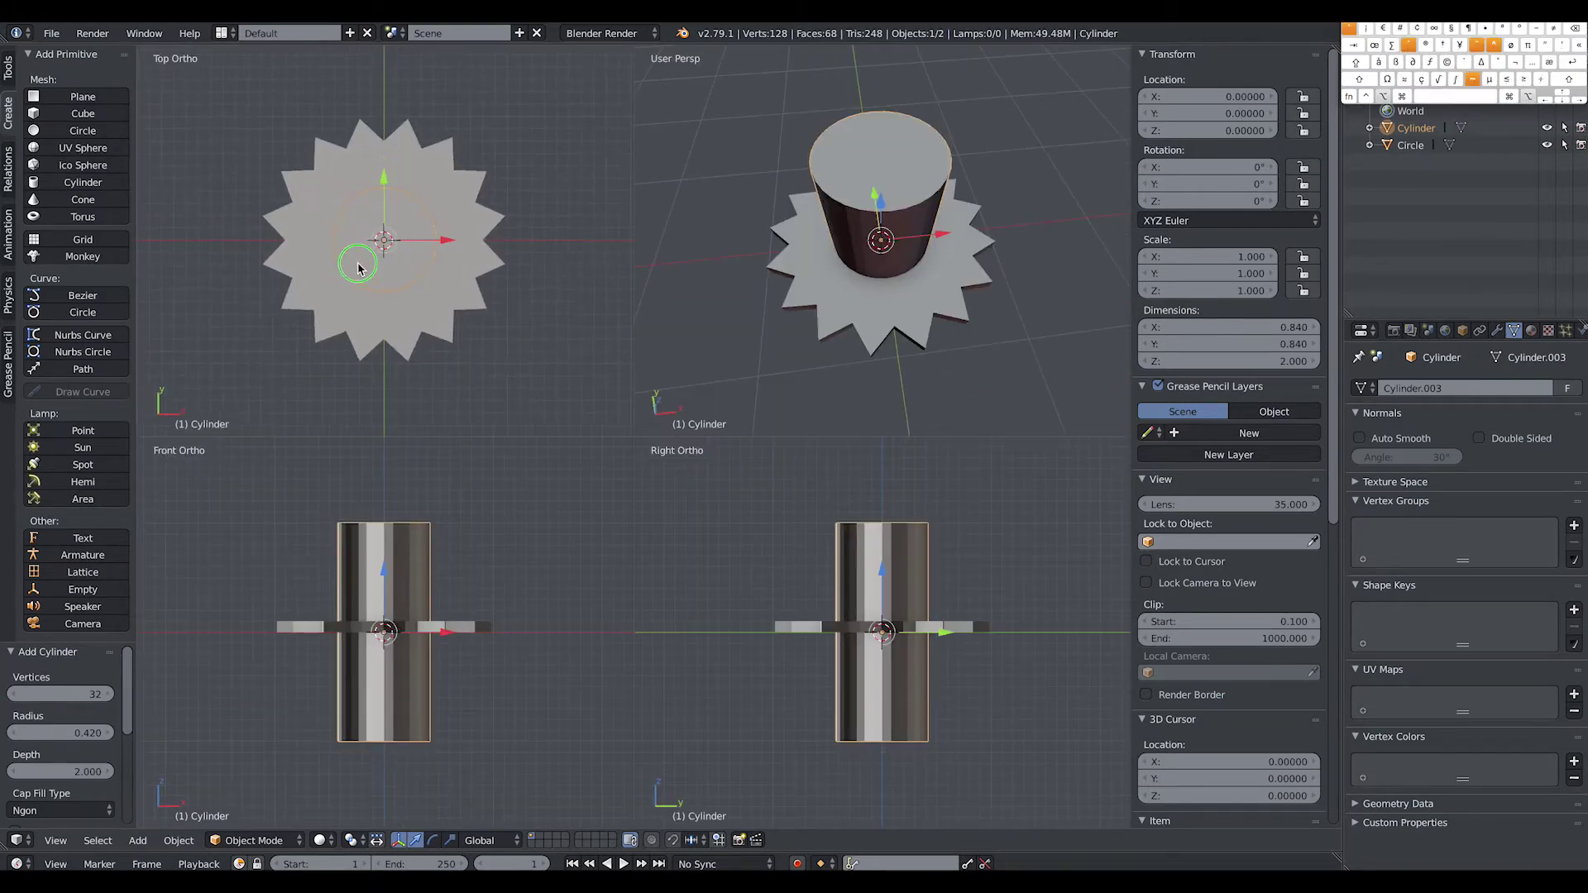
{"action": "key", "text": "z"}
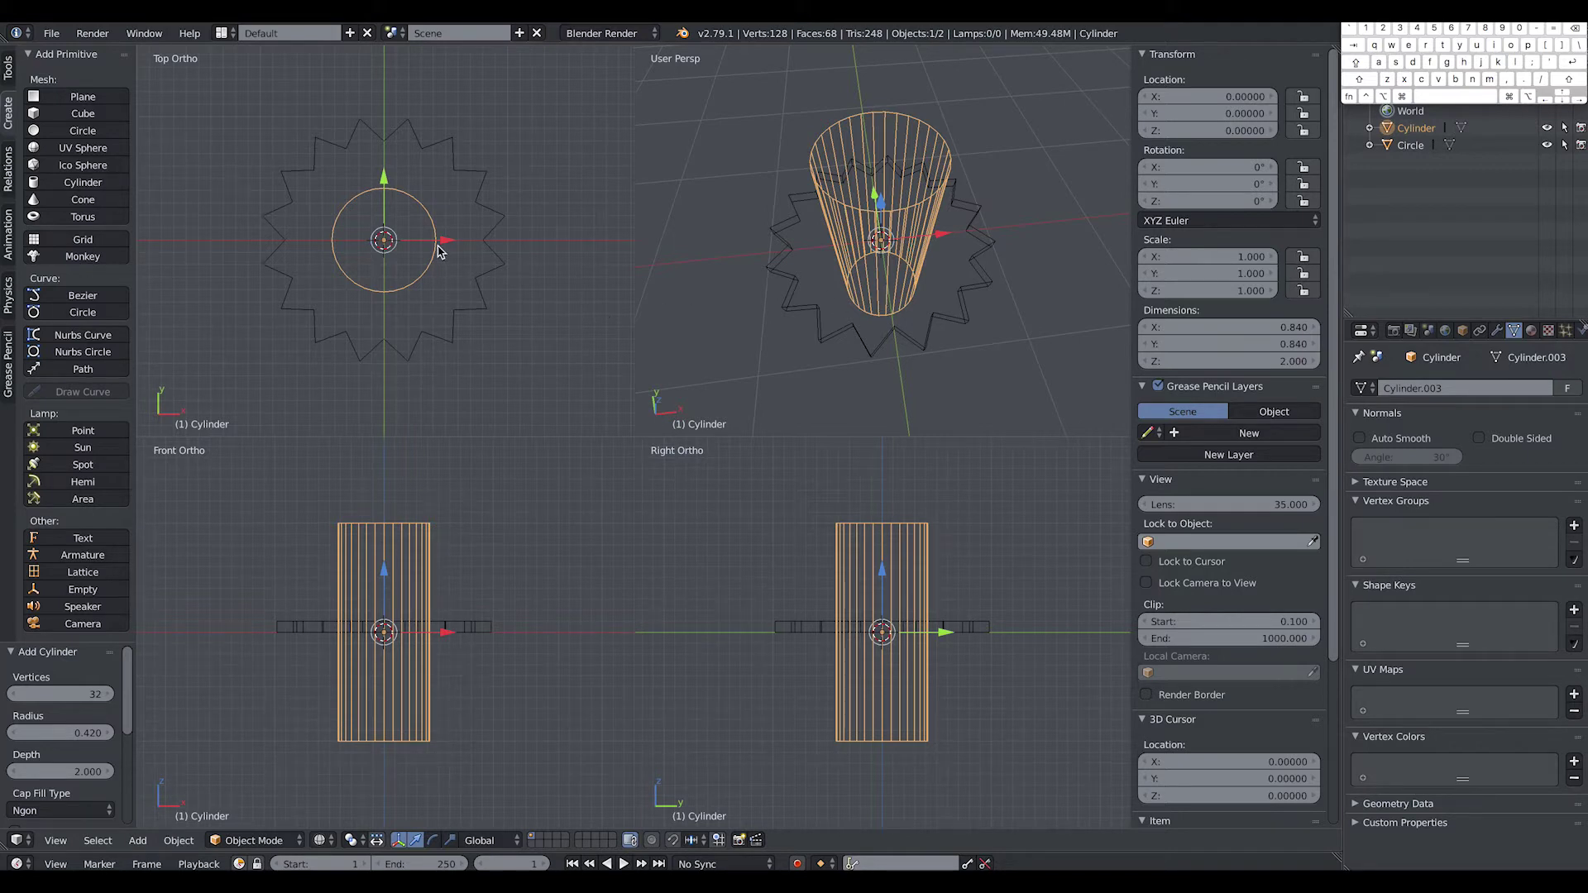
{"action": "key", "text": "ctrl+alt+s"}
{"action": "key", "text": "a"}
{"action": "right_click", "coordinate": [387, 240]}
{"action": "key", "text": "a"}
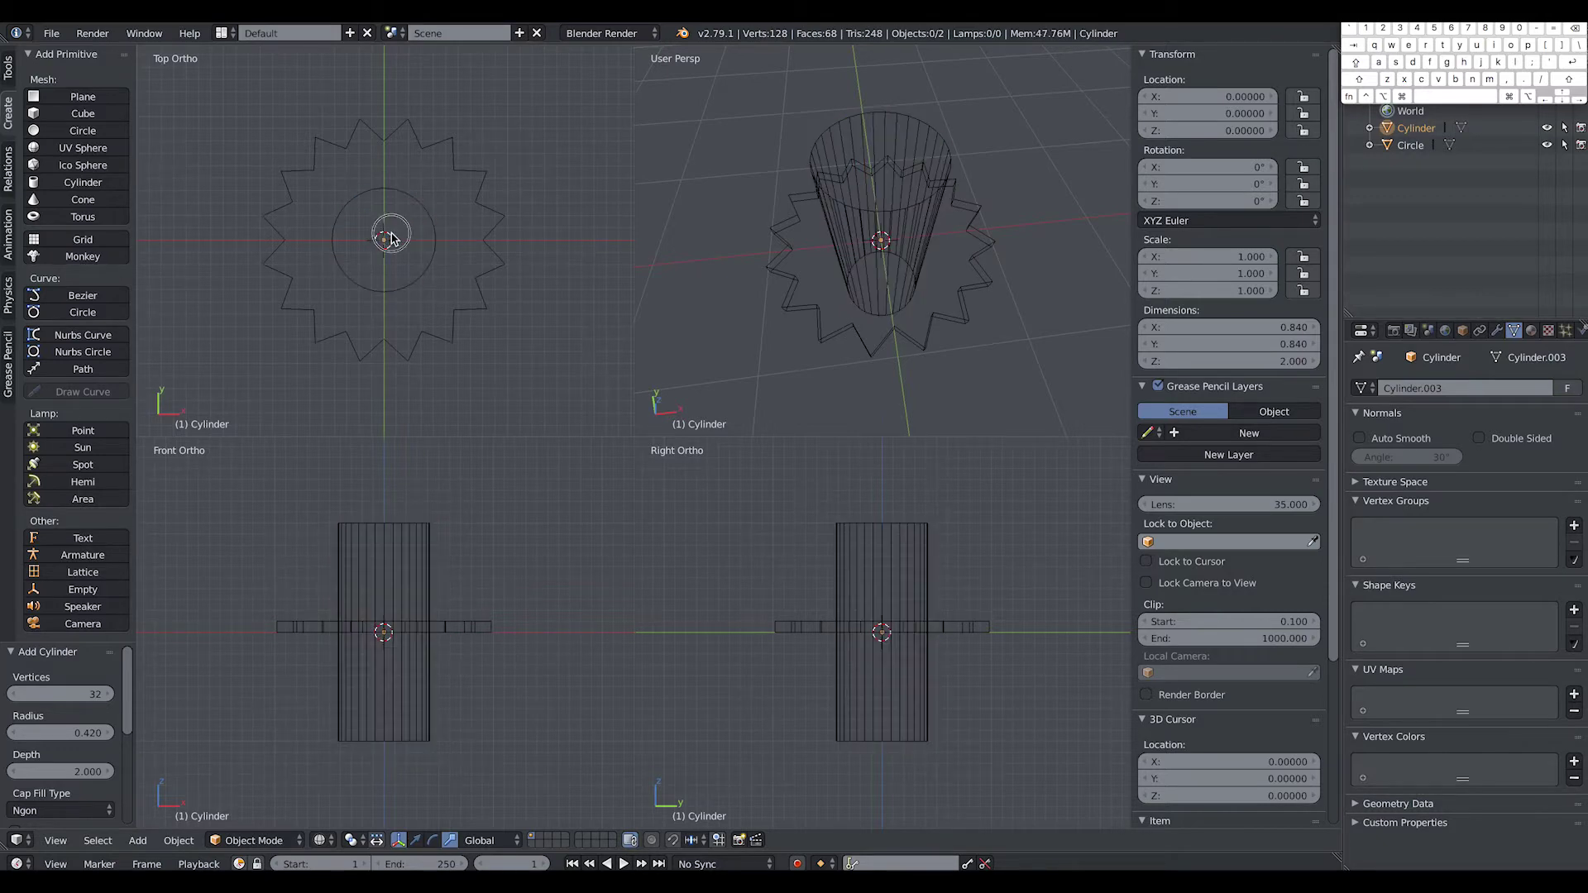
{"action": "right_click", "coordinate": [422, 206]}
{"action": "left_click_drag", "start_coordinate": [394, 236], "coordinate": [397, 231]}
{"action": "key", "text": "a"}
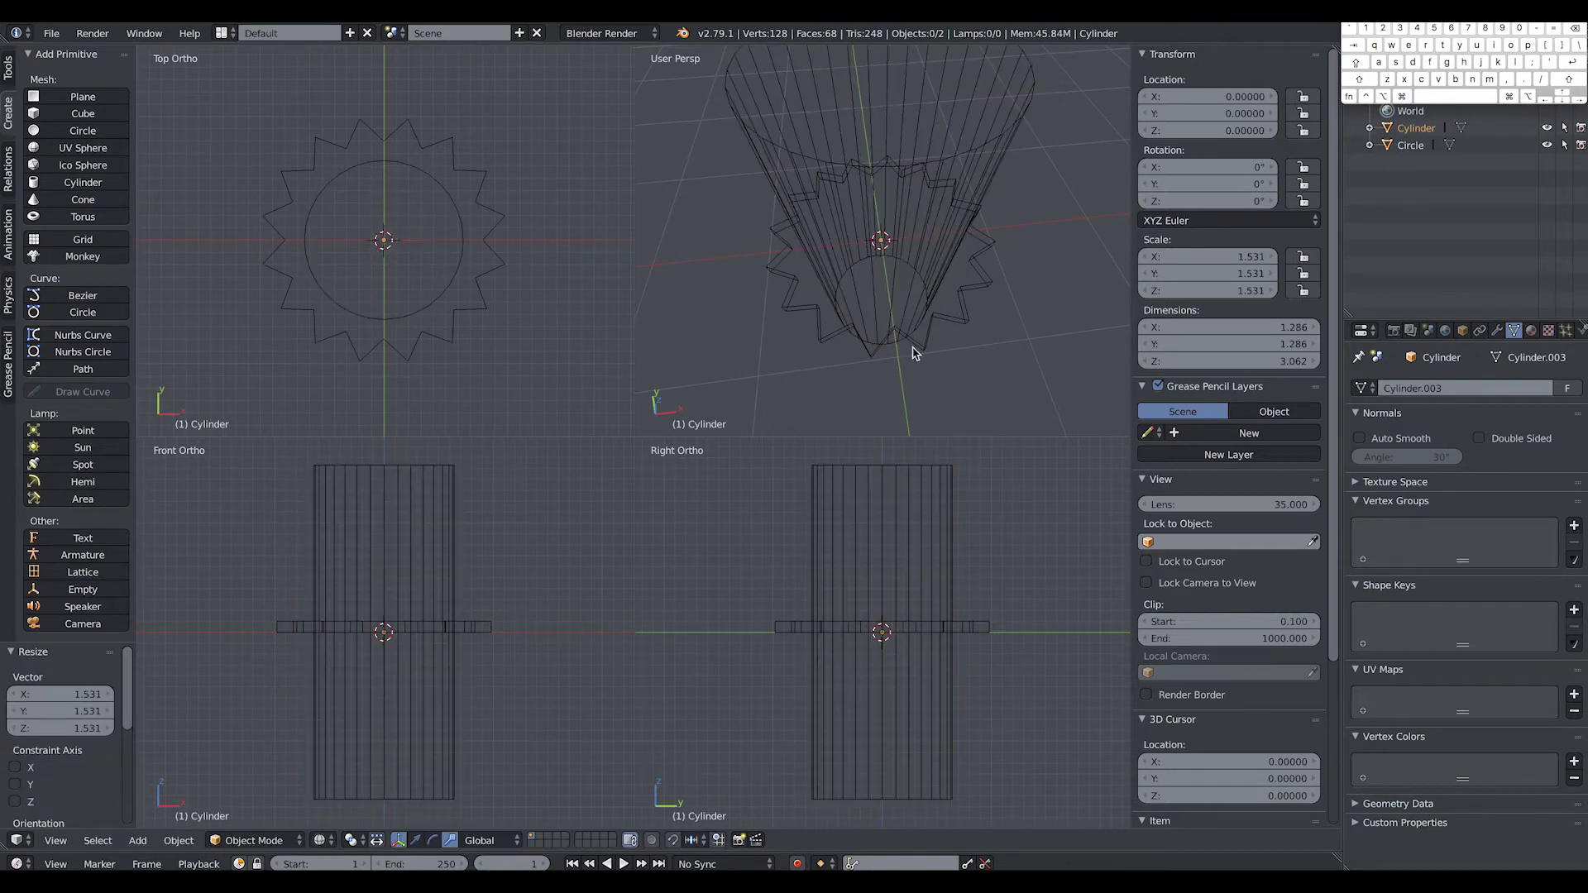
Step: Return to solid shading and a single perspective view, and add a Boolean modifier to the cogwheel
{"action": "key", "text": "z"}
{"action": "right_click", "coordinate": [928, 349]}
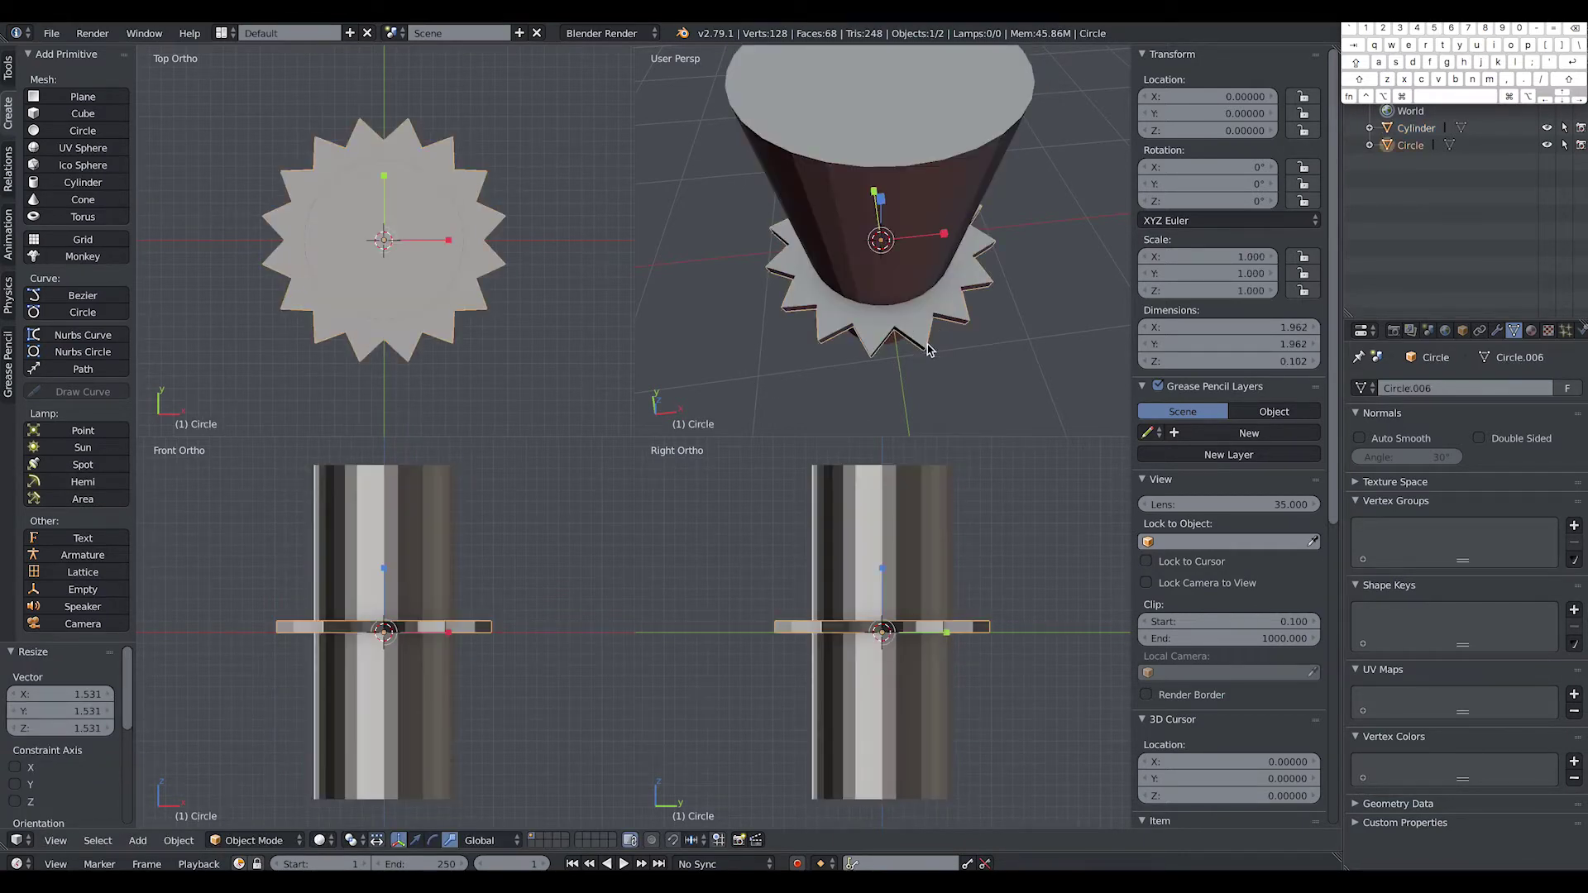
{"action": "left_click_drag", "start_coordinate": [918, 360], "coordinate": [958, 318], "text": "alt"}
{"action": "key", "text": "space"}
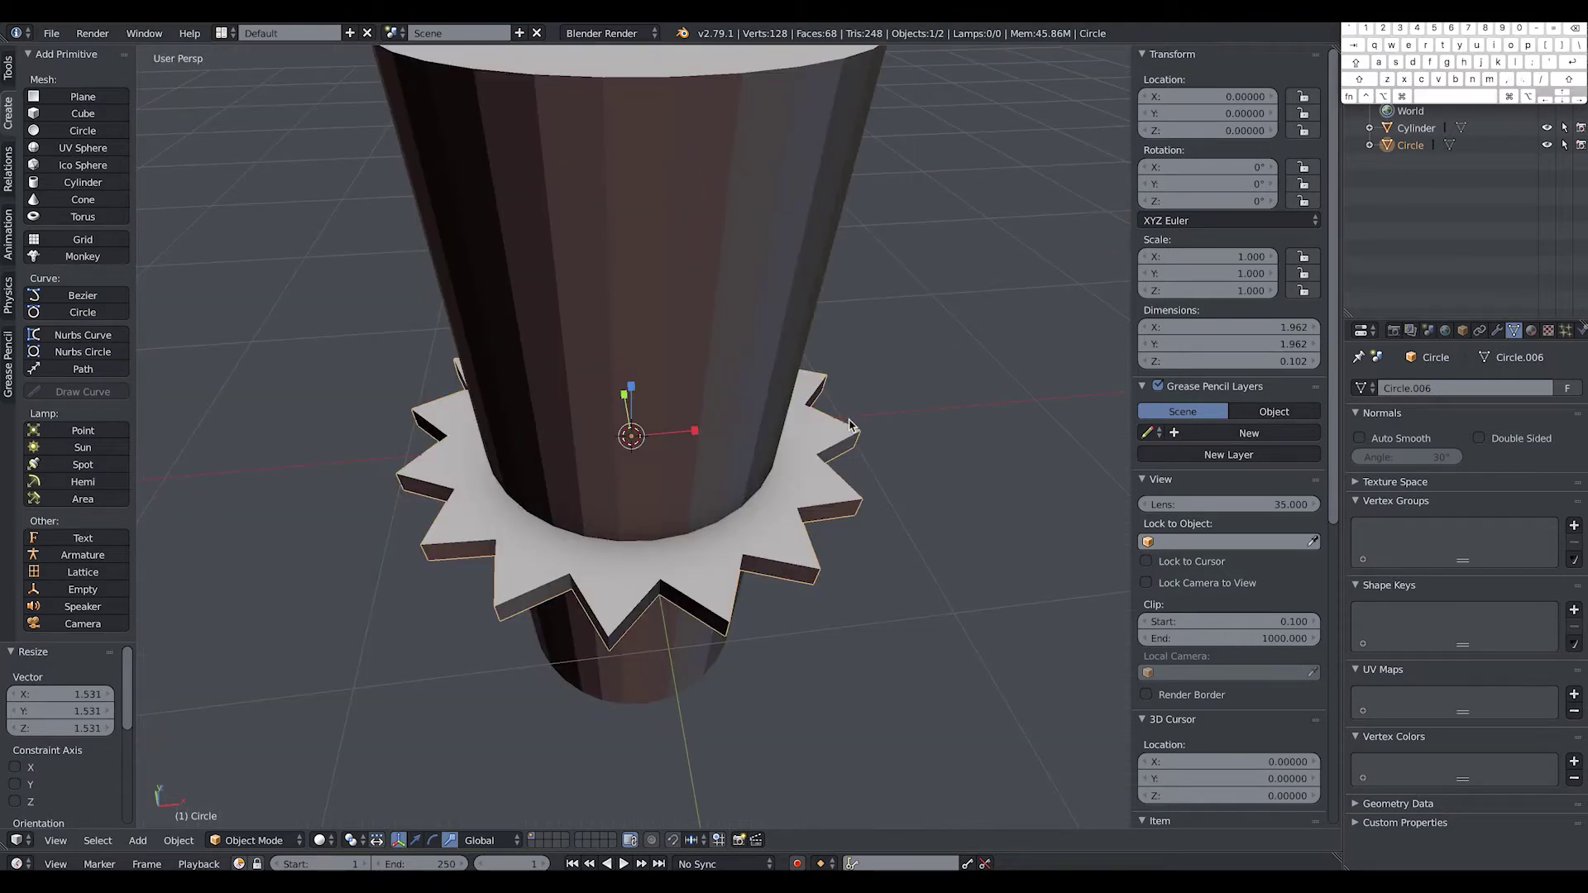
{"action": "right_click_drag", "start_coordinate": [849, 420], "coordinate": [896, 430], "text": "alt"}
{"action": "middle_click_drag", "start_coordinate": [895, 432], "coordinate": [794, 439]}
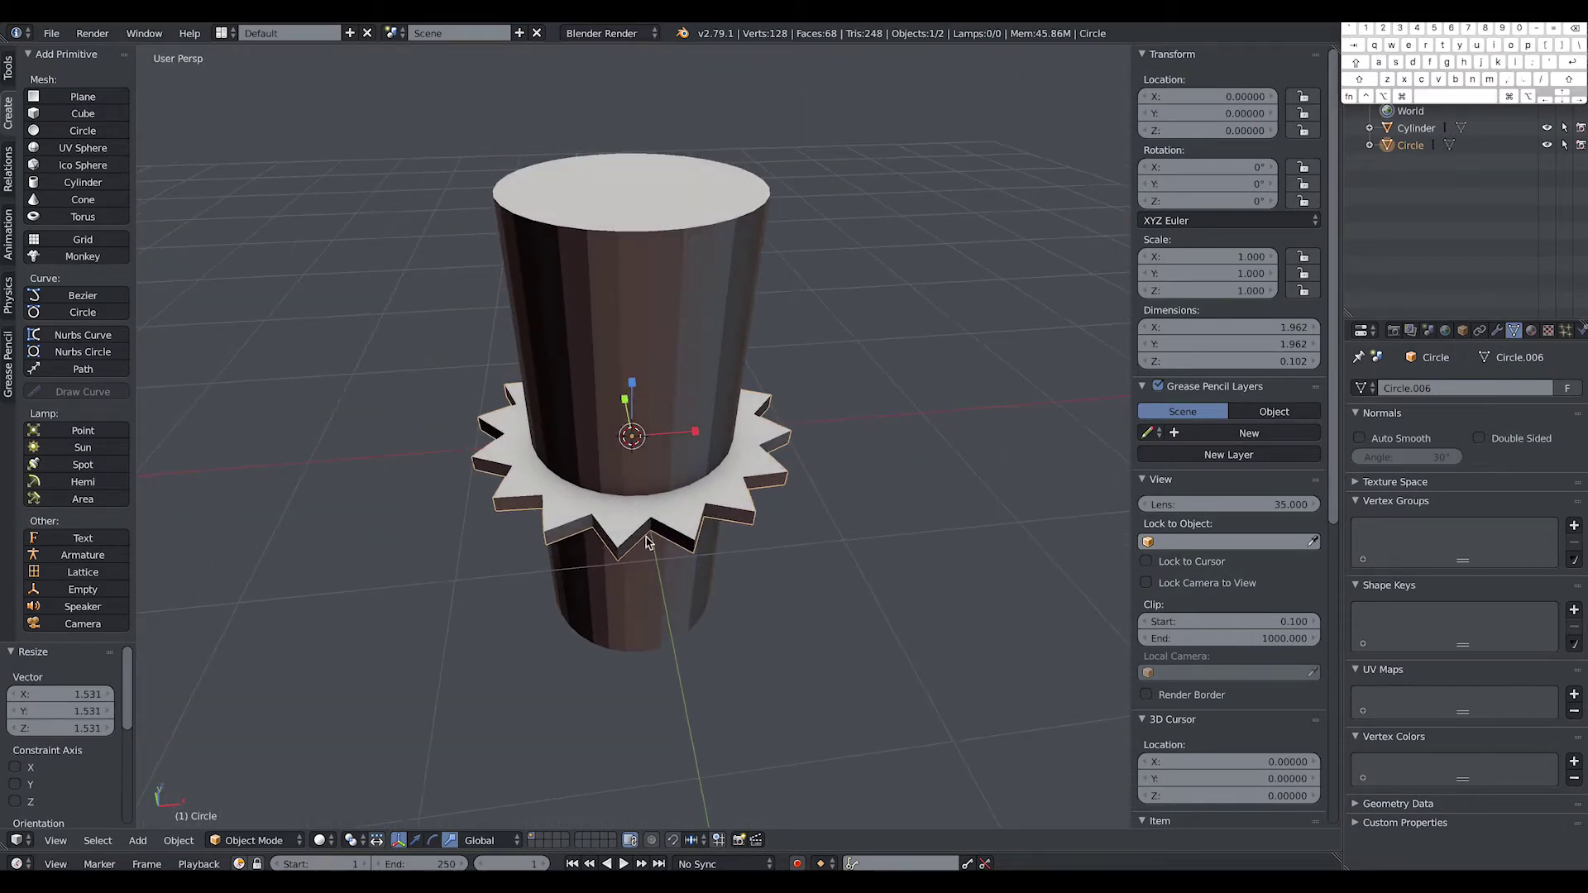
{"action": "left_click", "coordinate": [1500, 332]}
{"action": "left_click", "coordinate": [1489, 387]}
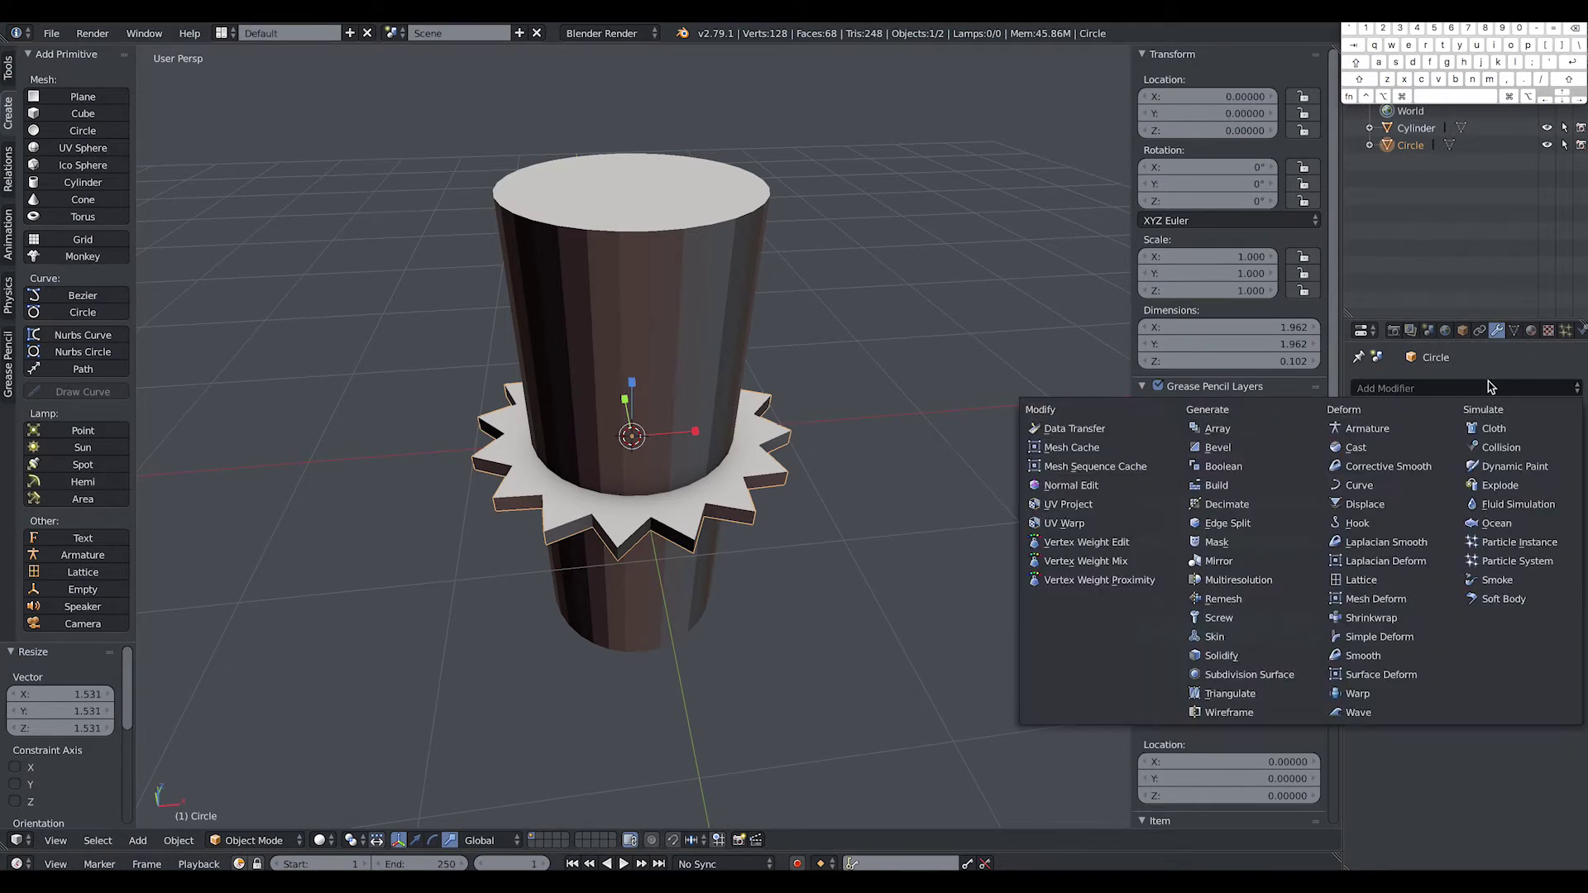
{"action": "left_click", "coordinate": [1222, 467]}
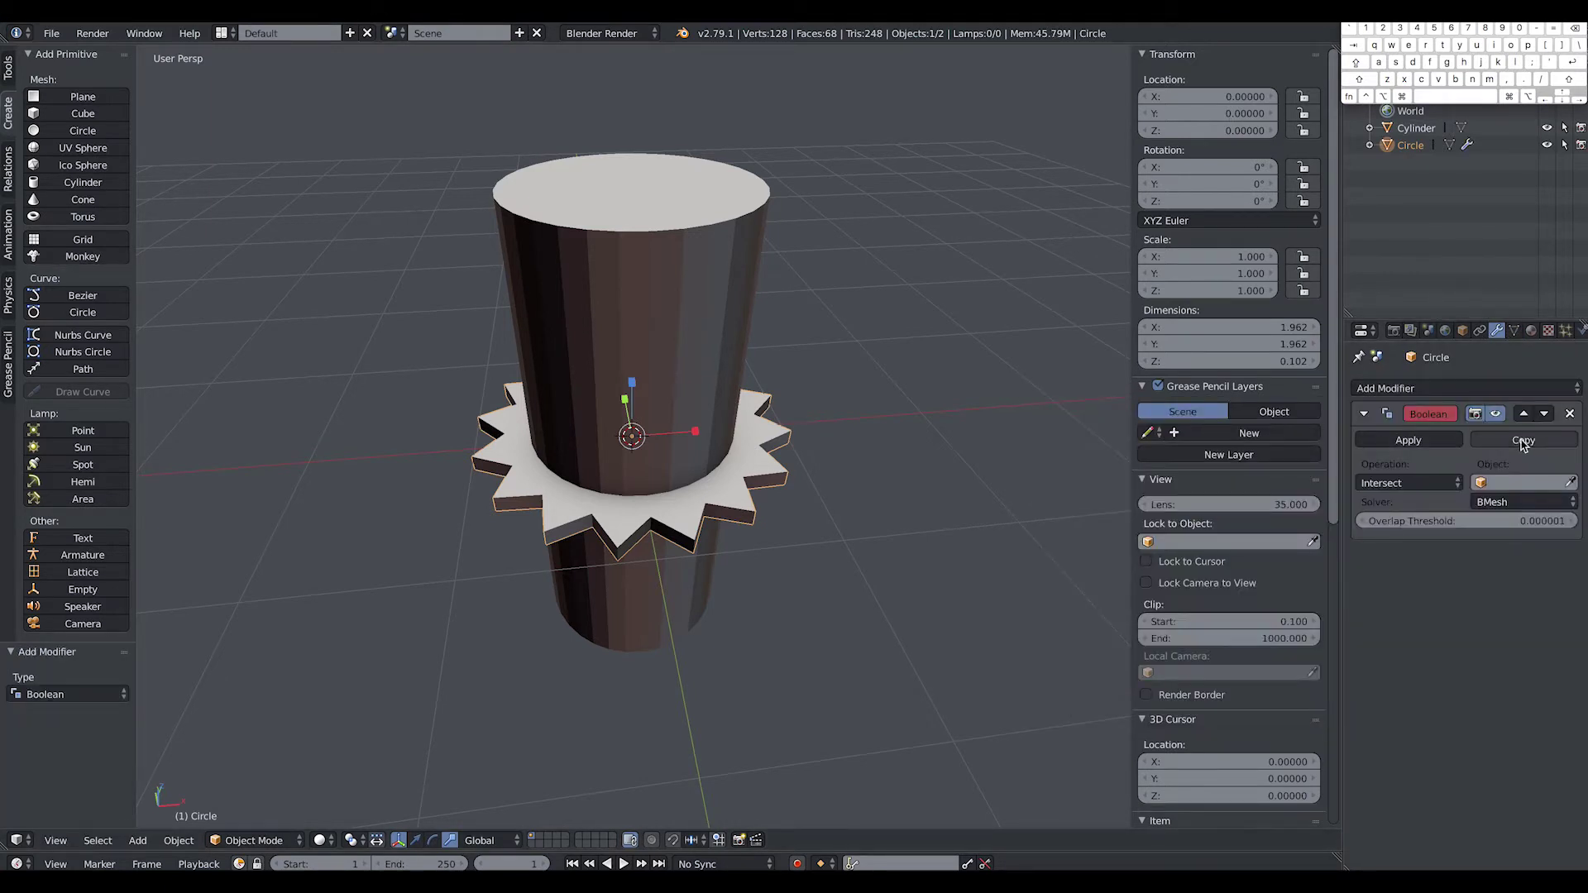
Step: Set the Boolean modifier's object to the cylinder and its operation to Difference, and apply the modifier
{"action": "left_click", "coordinate": [1570, 482]}
{"action": "left_click", "coordinate": [670, 324]}
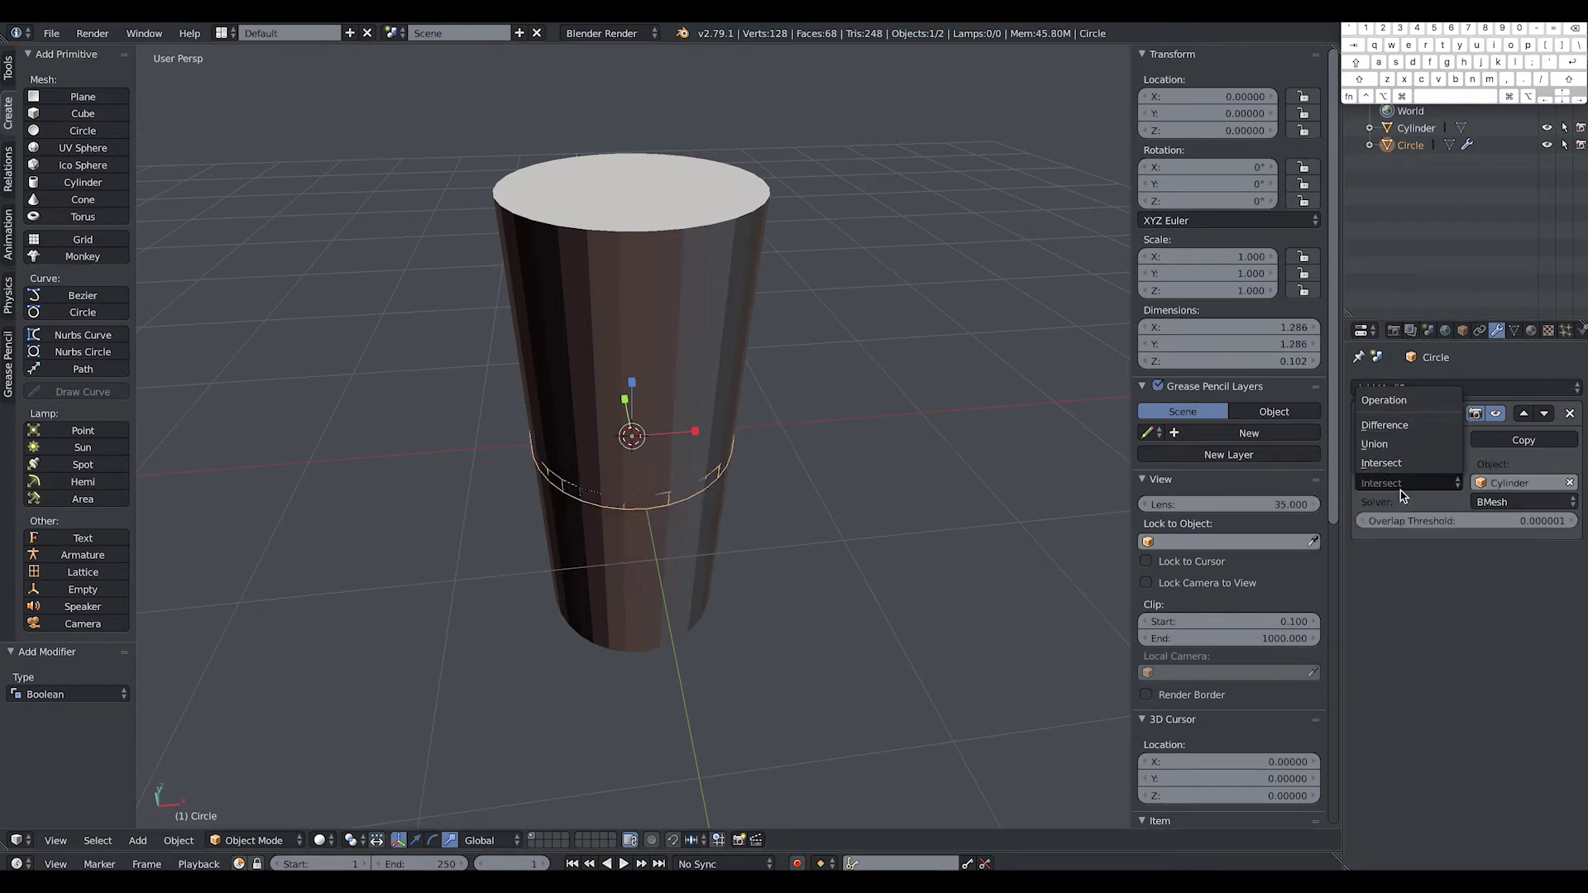
{"action": "left_click", "coordinate": [1410, 424]}
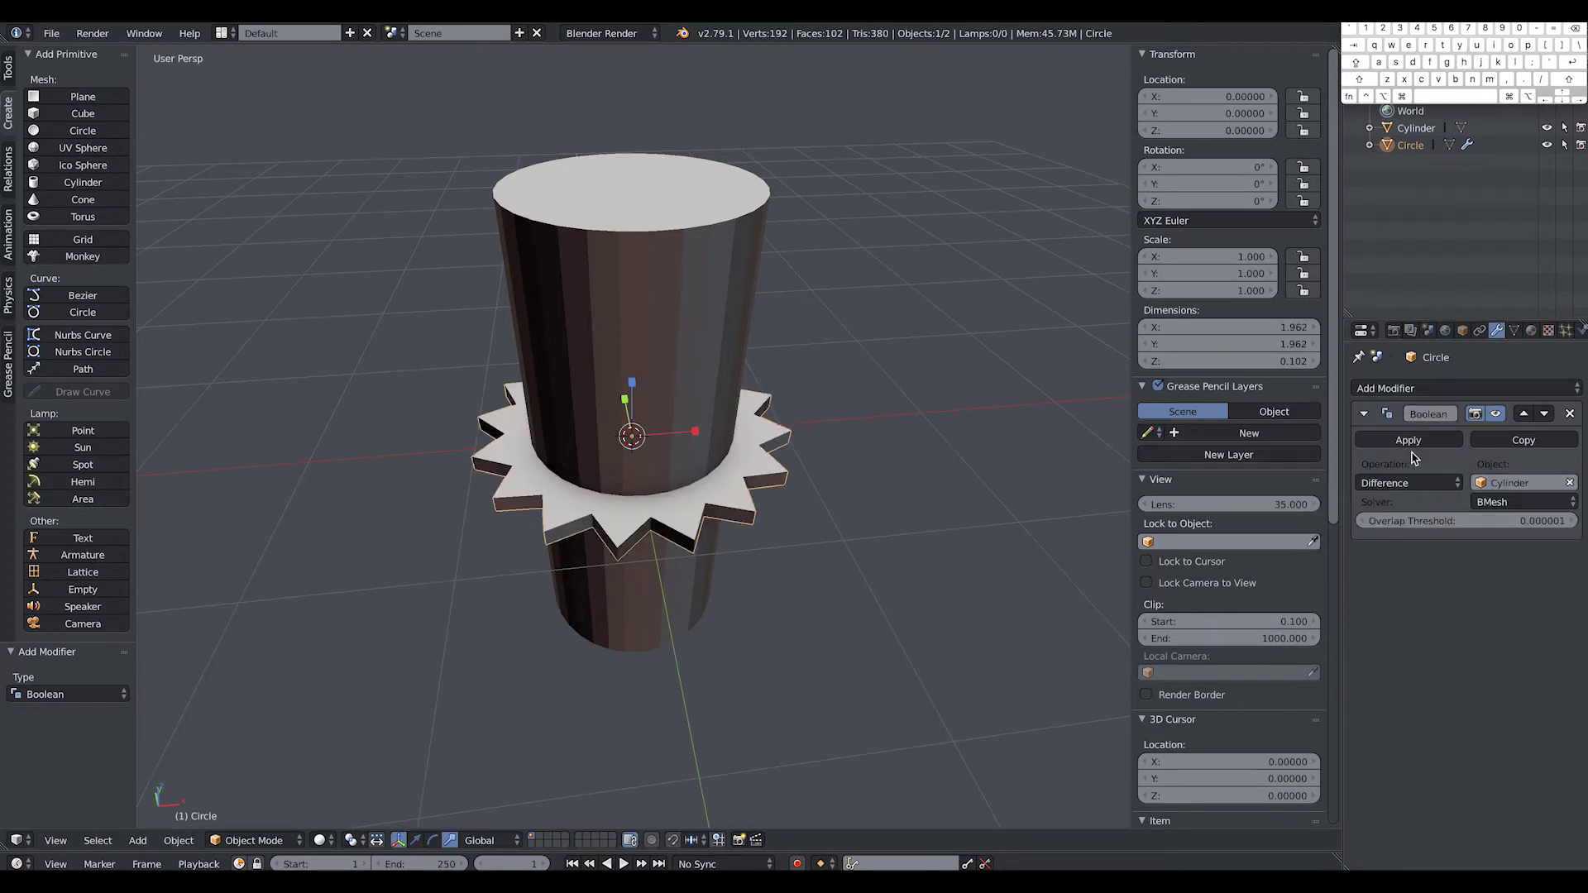
{"action": "left_click", "coordinate": [1408, 440]}
Step: Hide and reshow the cylinder to check the cut hole, and delete the cylinder
{"action": "right_click", "coordinate": [716, 350]}
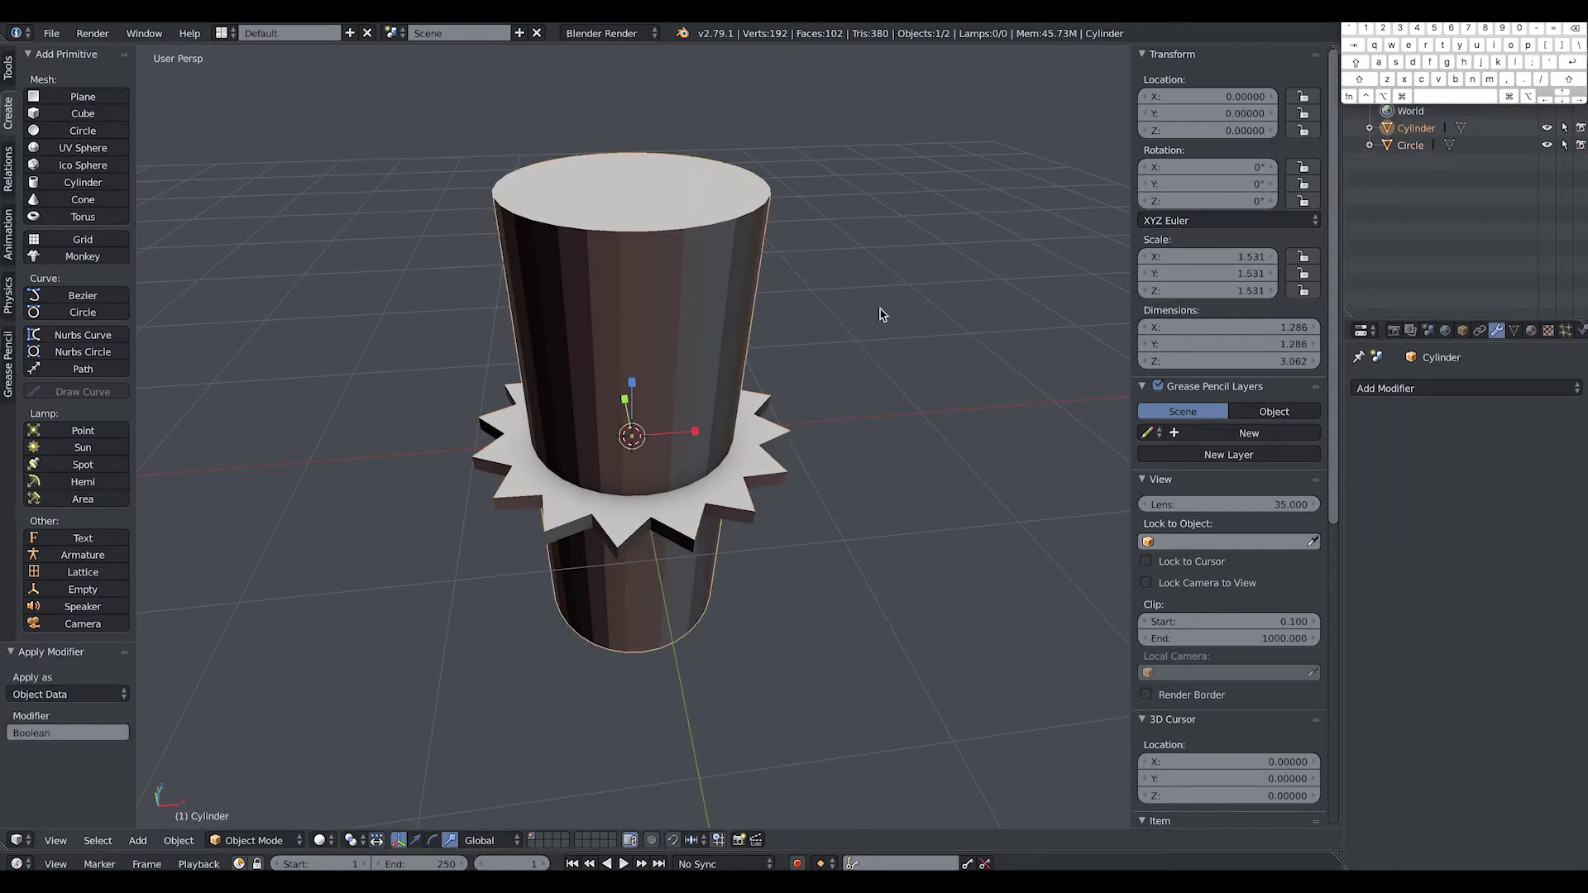
{"action": "left_click", "coordinate": [1547, 128]}
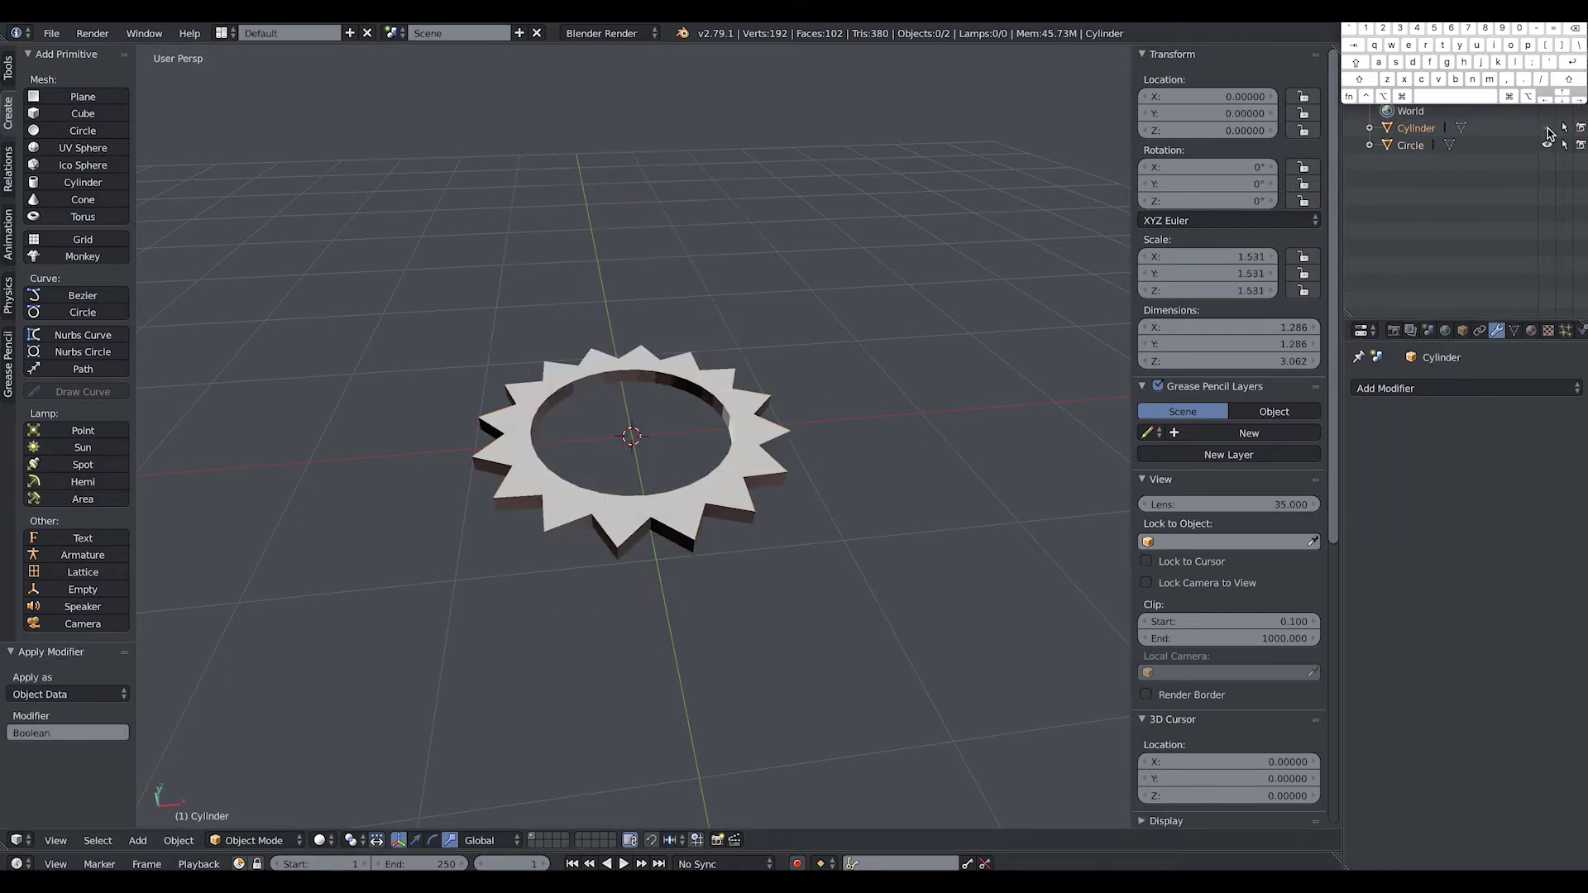
{"action": "left_click", "coordinate": [1547, 128]}
{"action": "right_click", "coordinate": [634, 362]}
{"action": "key", "text": "x"}
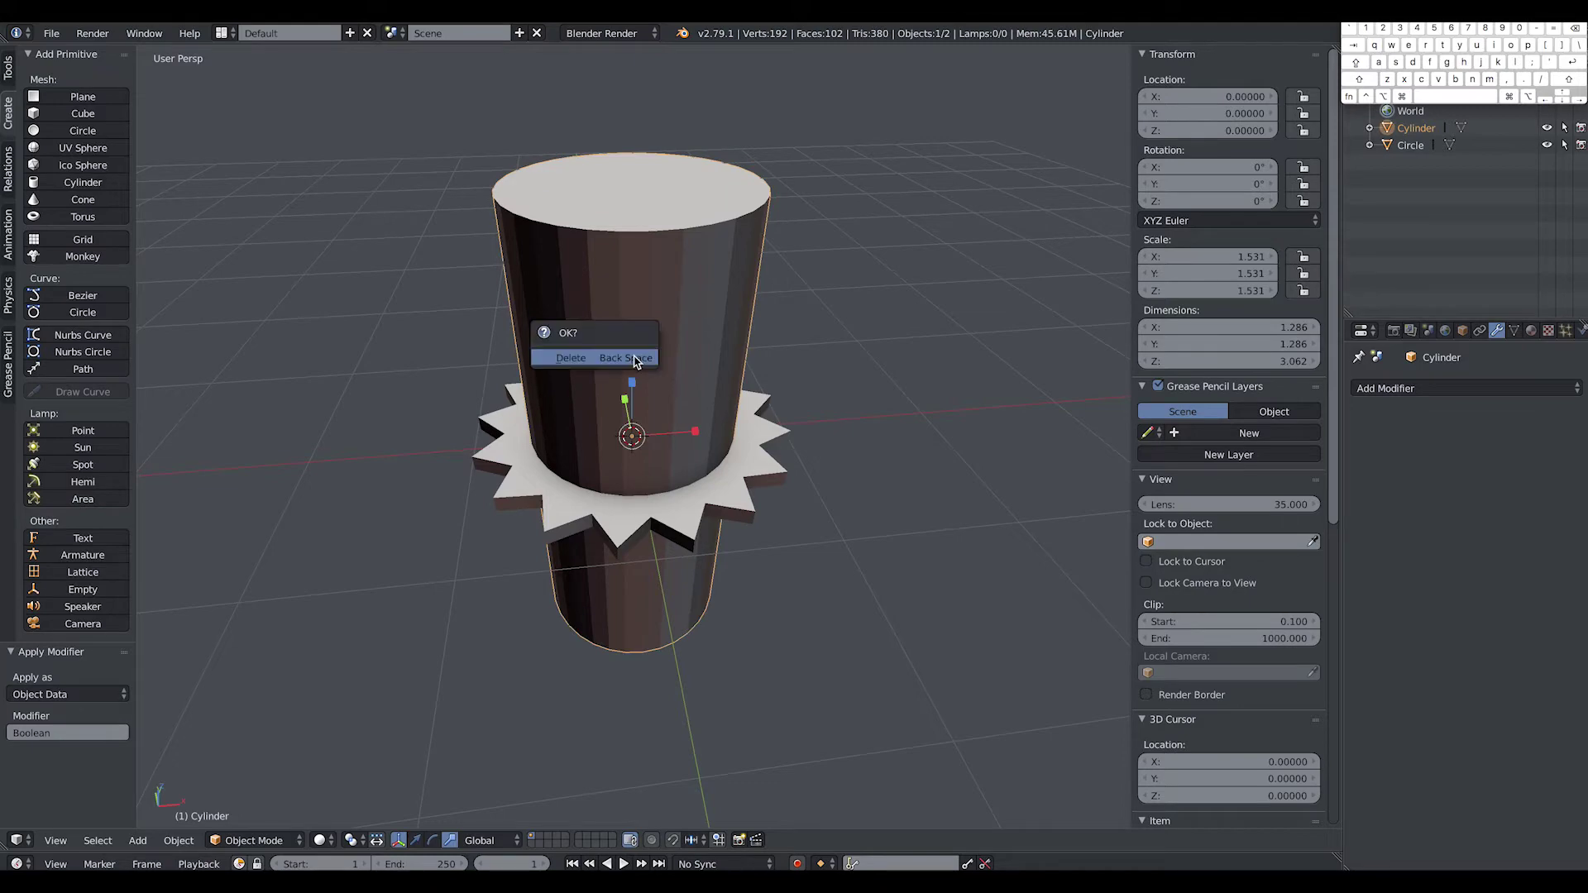
{"action": "left_click", "coordinate": [628, 362]}
{"action": "middle_click_drag", "start_coordinate": [813, 394], "coordinate": [694, 489]}
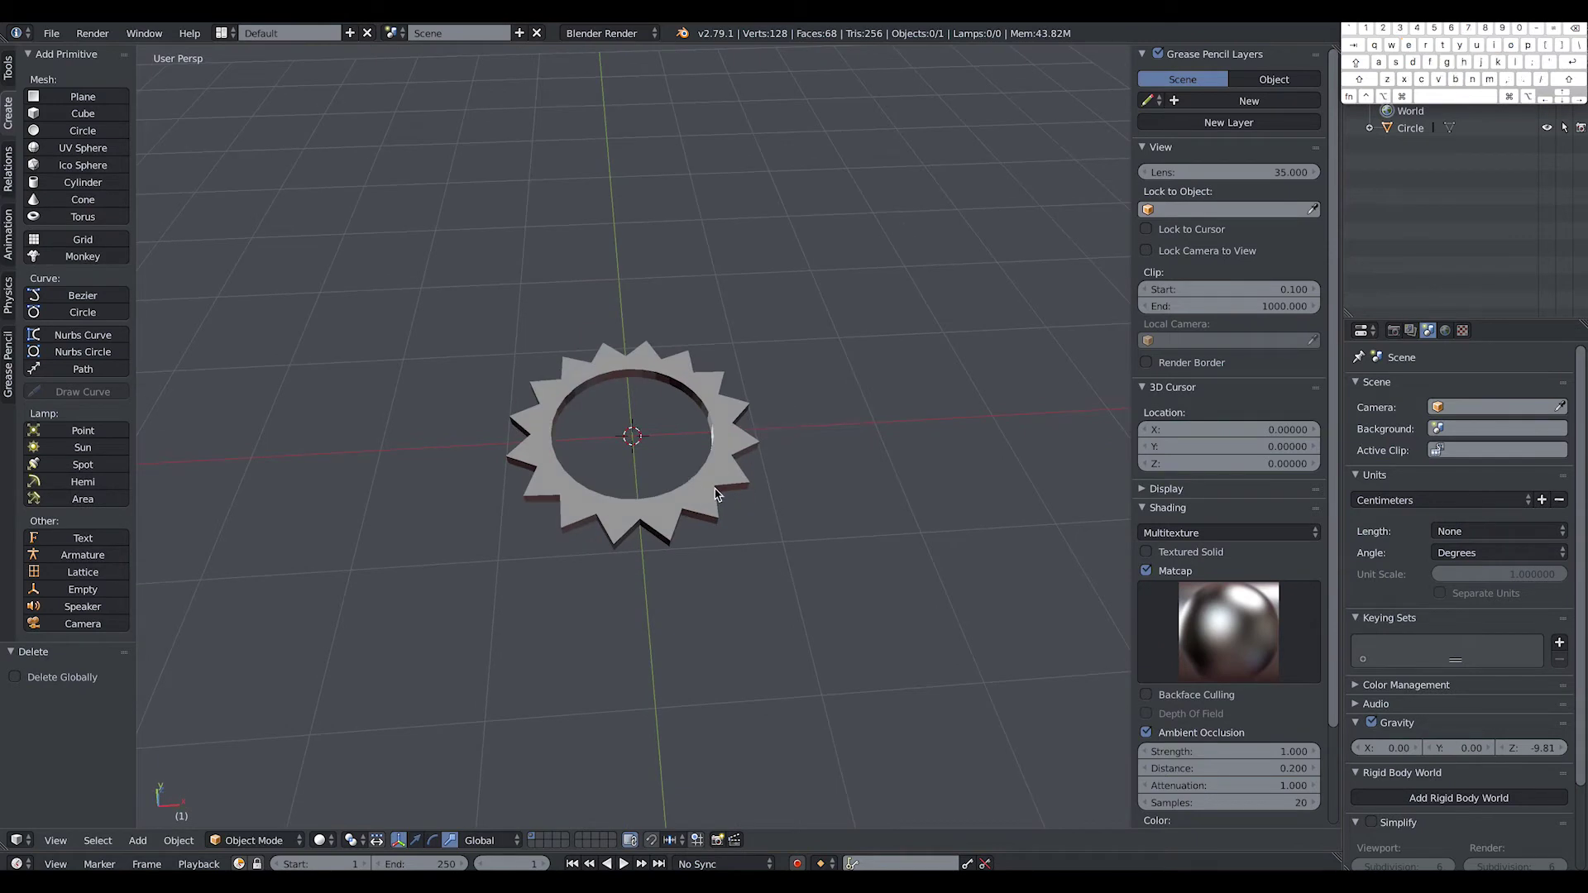
Step: Move the cogwheel about 3.556 along the X axis, away from the scene centre, and deselect it
{"action": "right_click", "coordinate": [716, 494]}
{"action": "key", "text": "w"}
{"action": "key", "text": "a"}
{"action": "right_click", "coordinate": [729, 459]}
{"action": "left_click_drag", "start_coordinate": [691, 434], "coordinate": [1108, 418]}
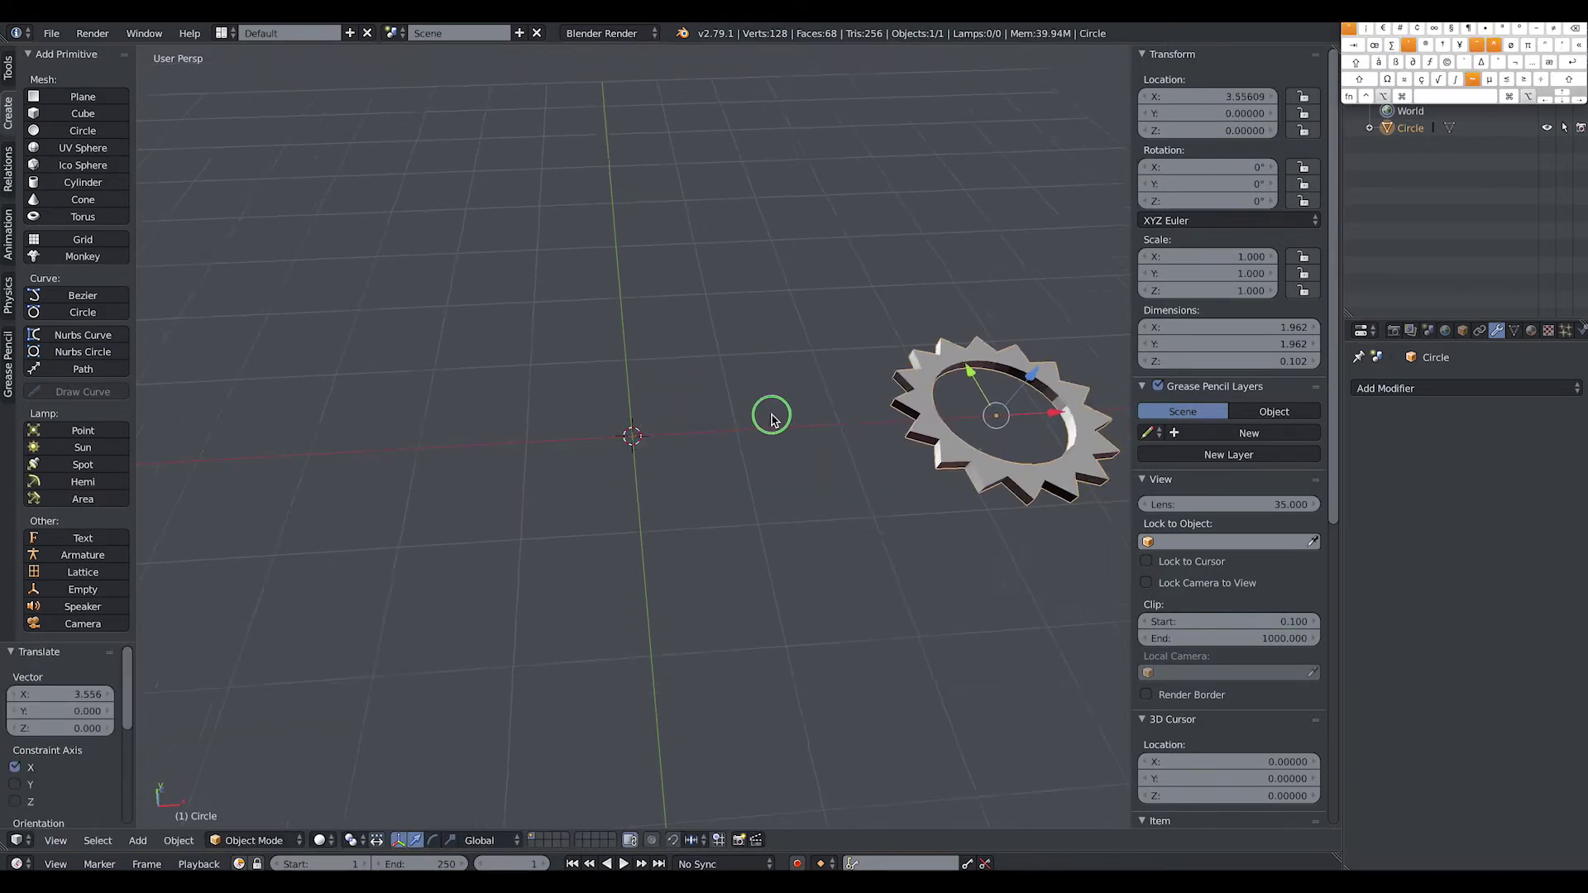
{"action": "key", "text": "a"}
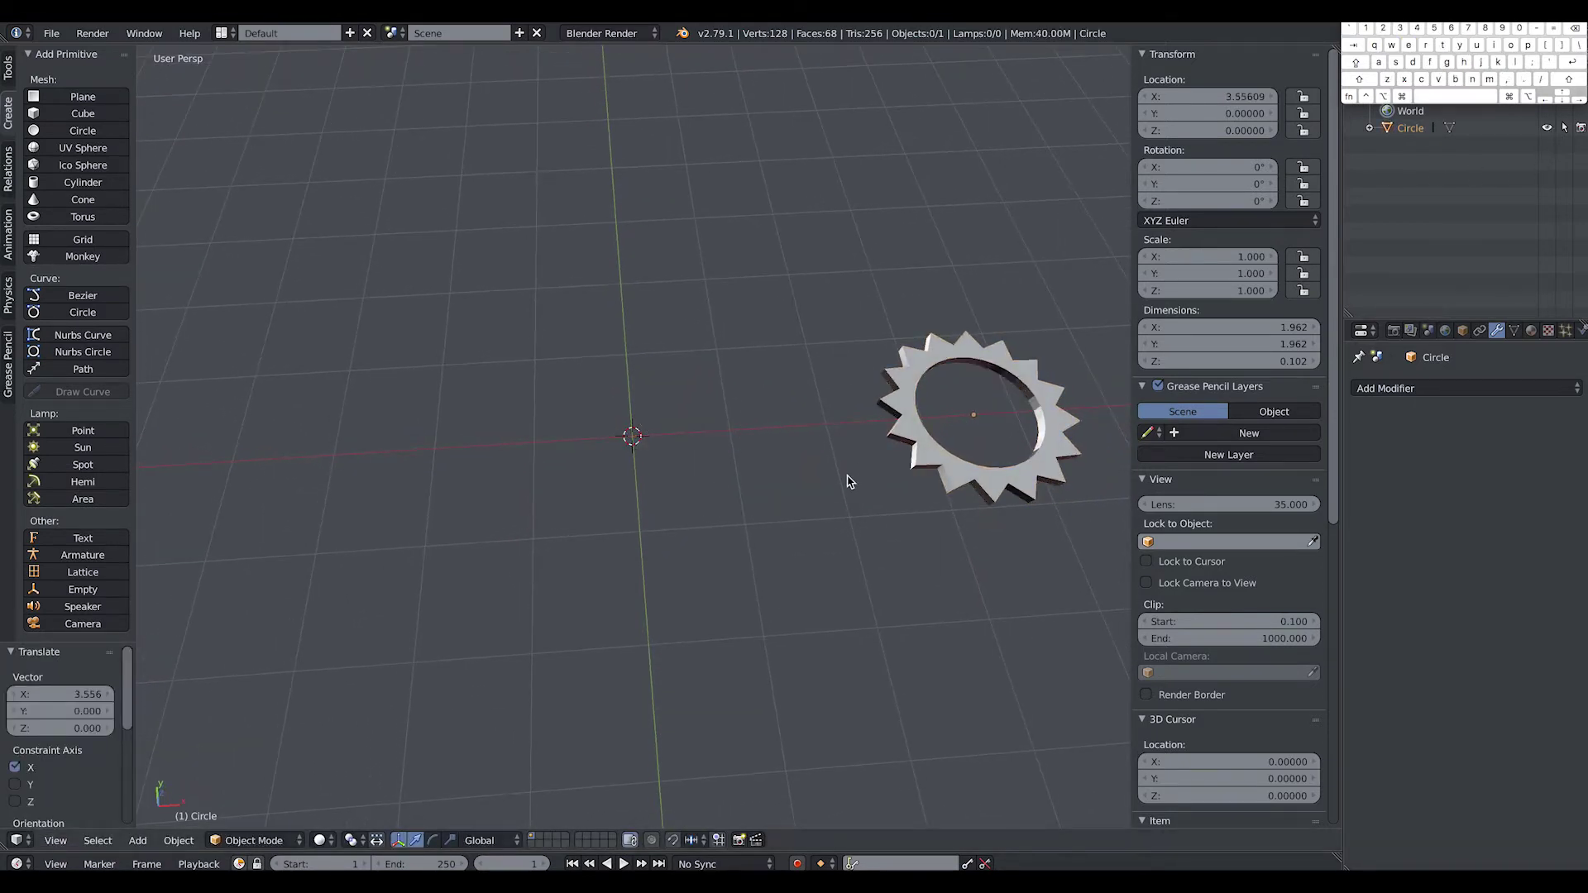
Step: Add a new unfilled mesh circle with 32 vertices and radius 1 at the scene centre
{"action": "left_click", "coordinate": [10, 75]}
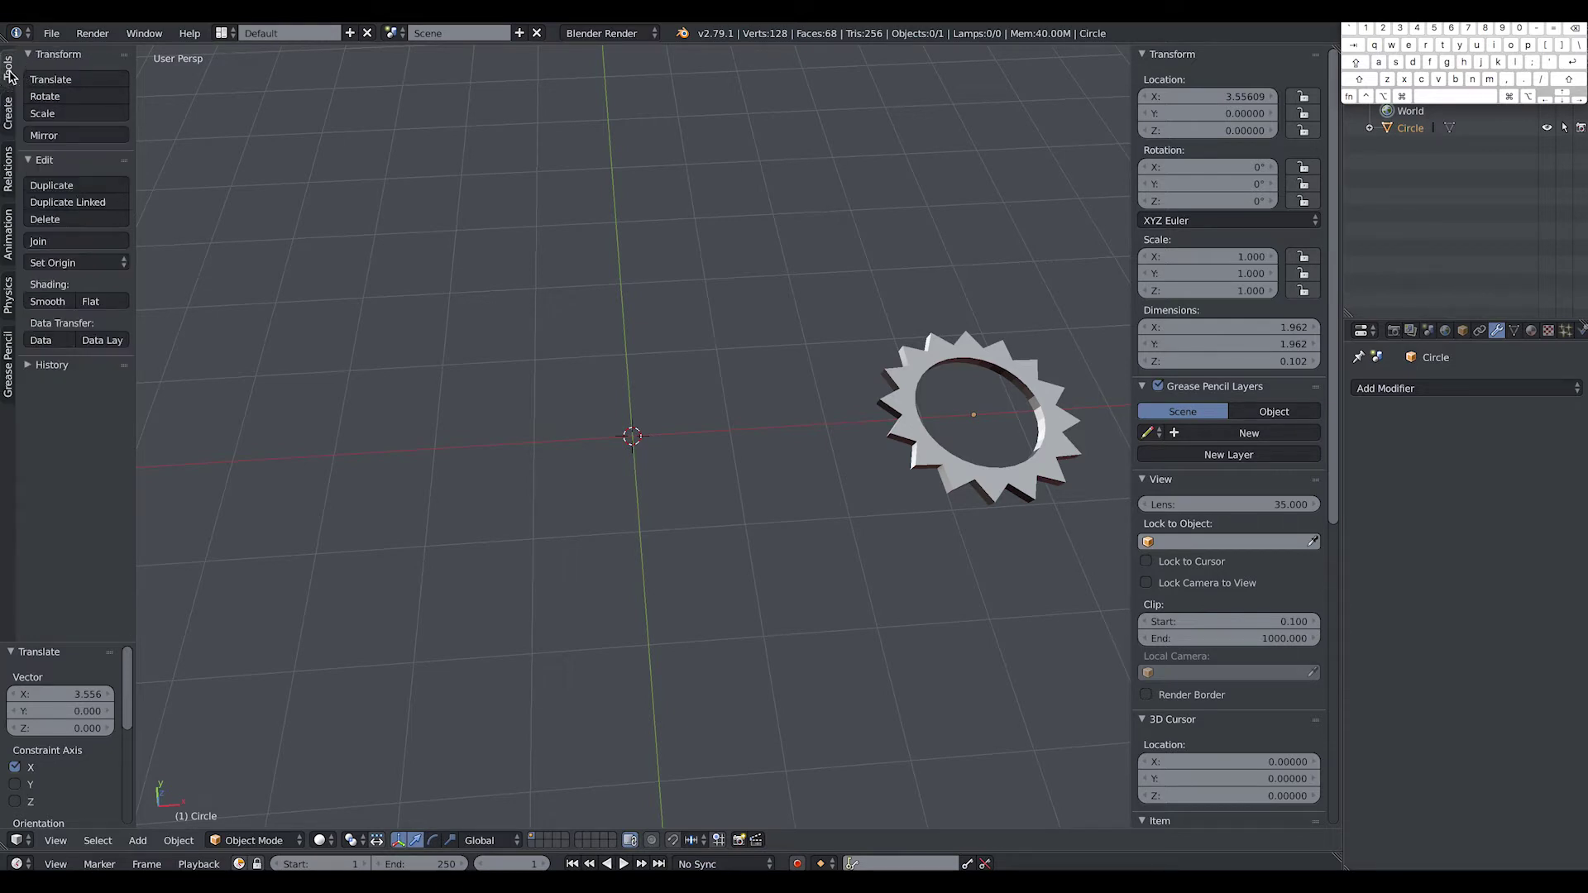
{"action": "left_click", "coordinate": [9, 114]}
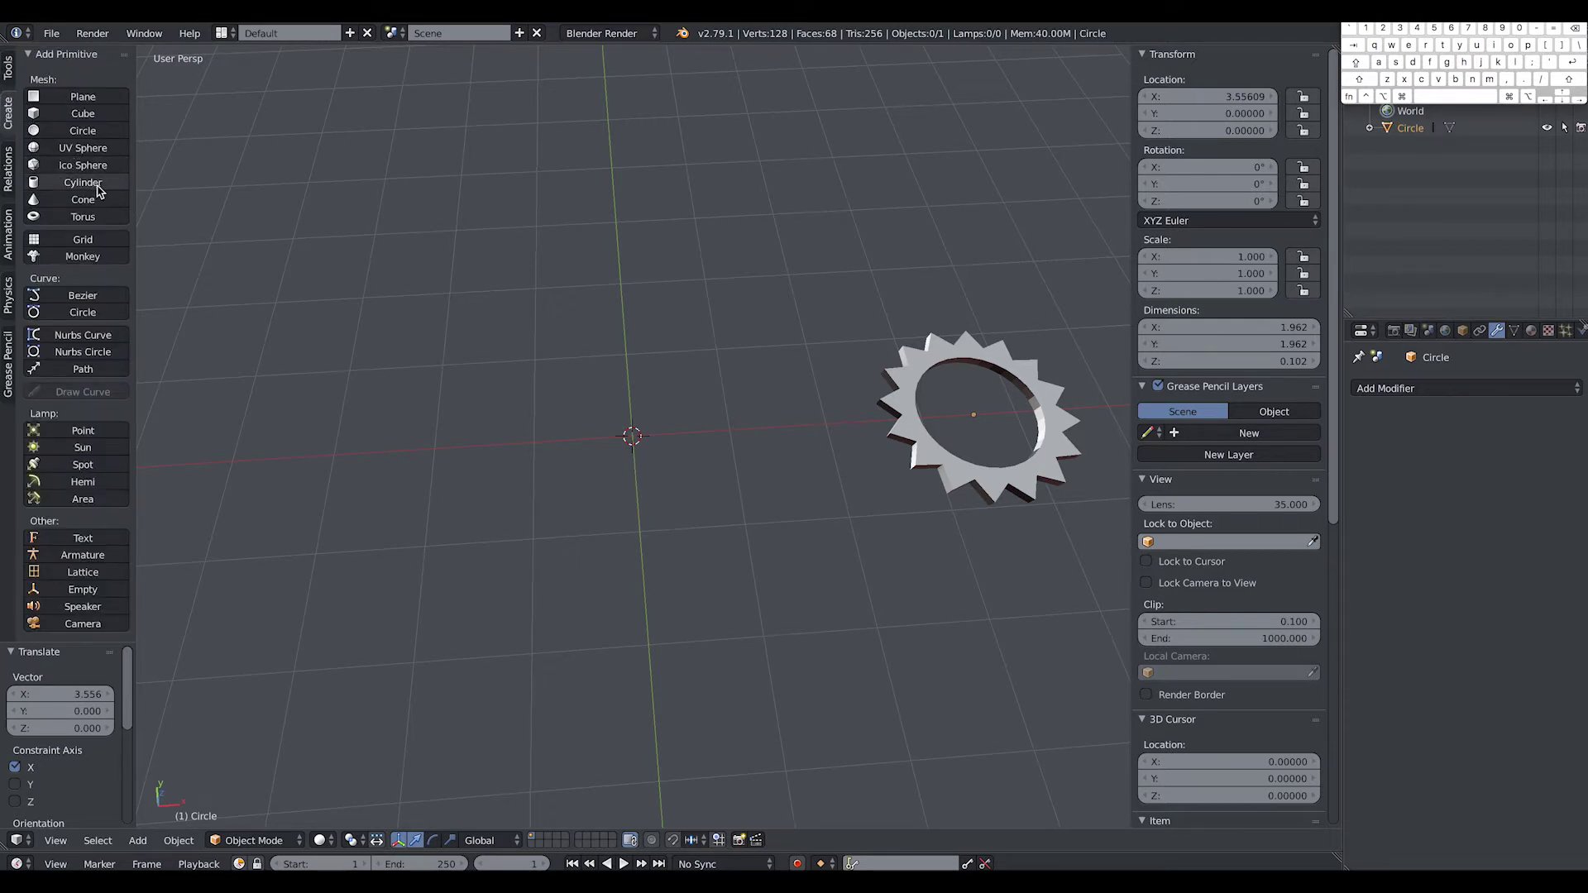
{"action": "left_click", "coordinate": [83, 131]}
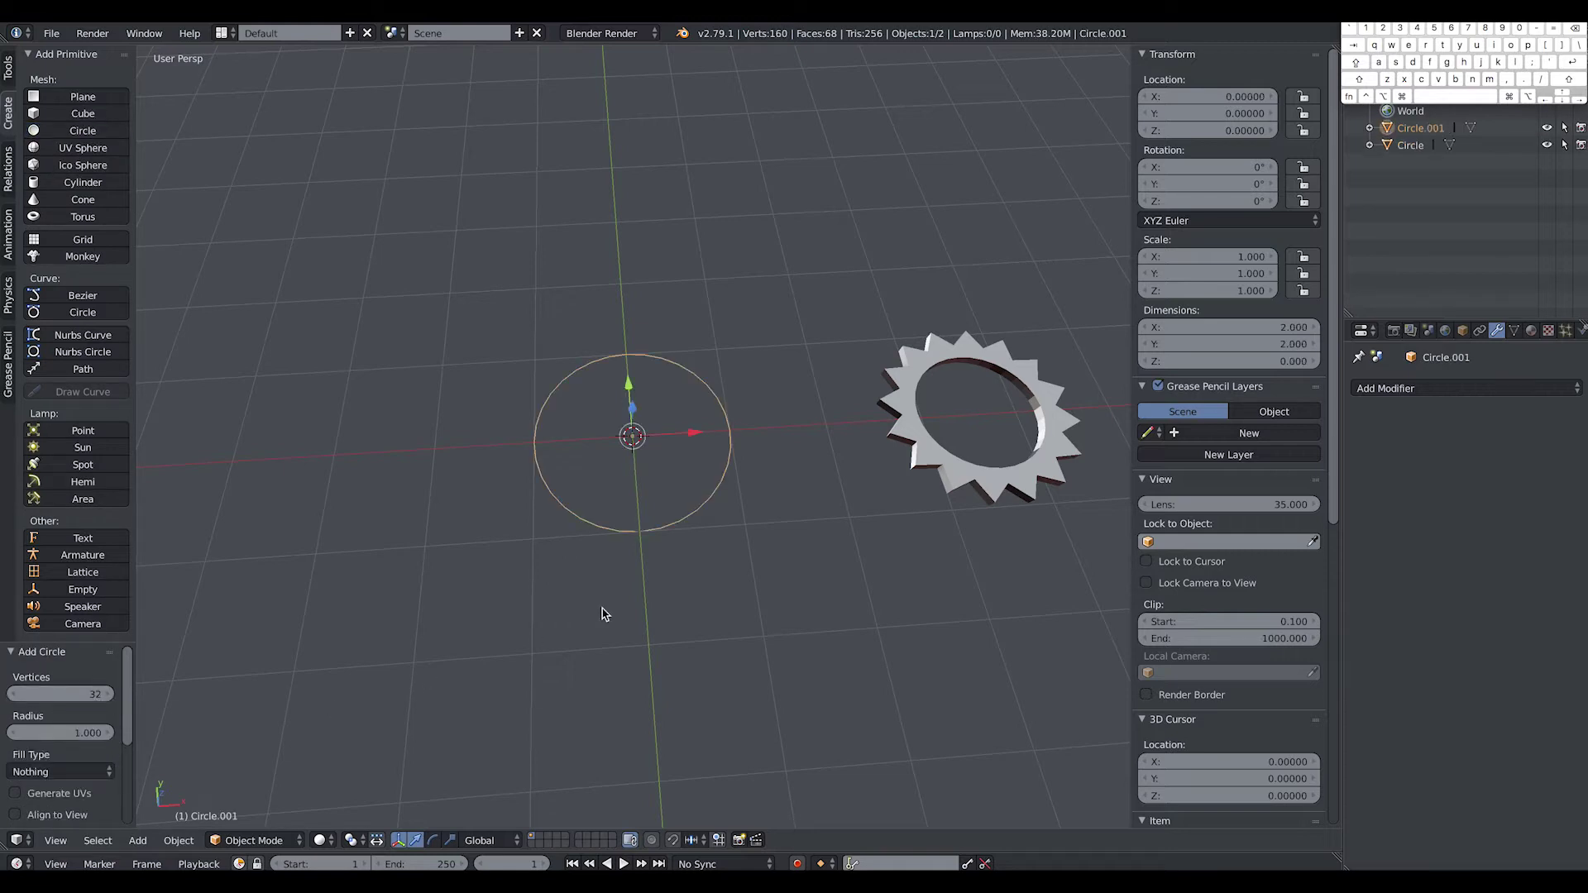
{"action": "middle_click_drag", "start_coordinate": [973, 514], "coordinate": [889, 455]}
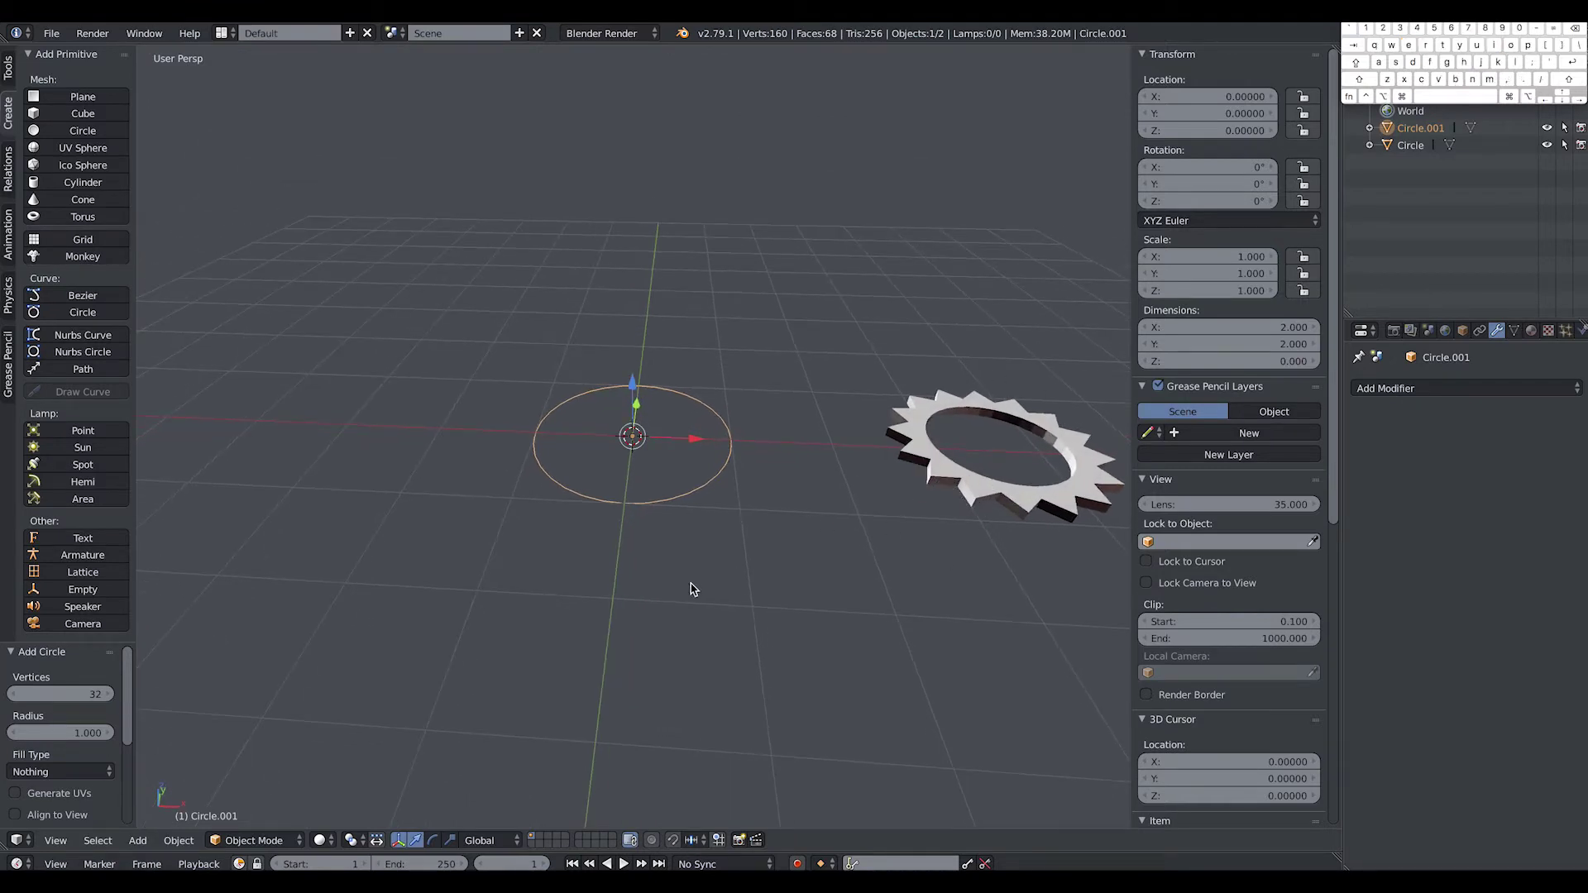
Step: Switch to quad view, enlarge the new circle in the top view and enter Edit Mode with vertex selection
{"action": "key", "text": "ctrl+alt+q"}
{"action": "scroll", "coordinate": [374, 240], "scroll_direction": "up", "scroll_amount": 3}
{"action": "scroll", "coordinate": [374, 240], "scroll_direction": "up", "scroll_amount": 2}
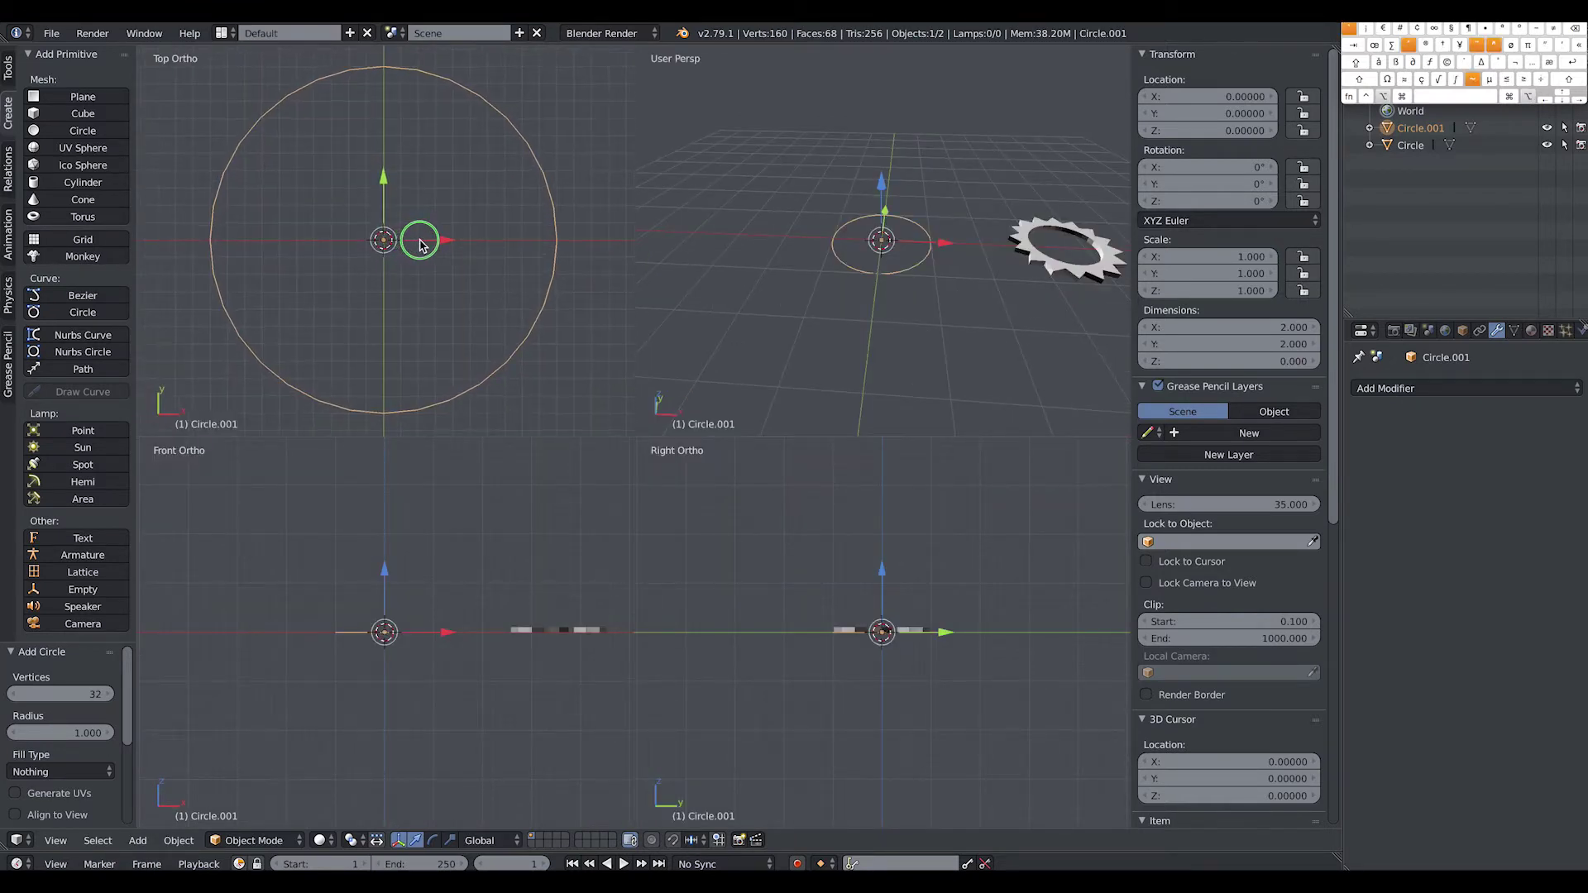
{"action": "left_click", "coordinate": [276, 840]}
{"action": "left_click", "coordinate": [252, 800]}
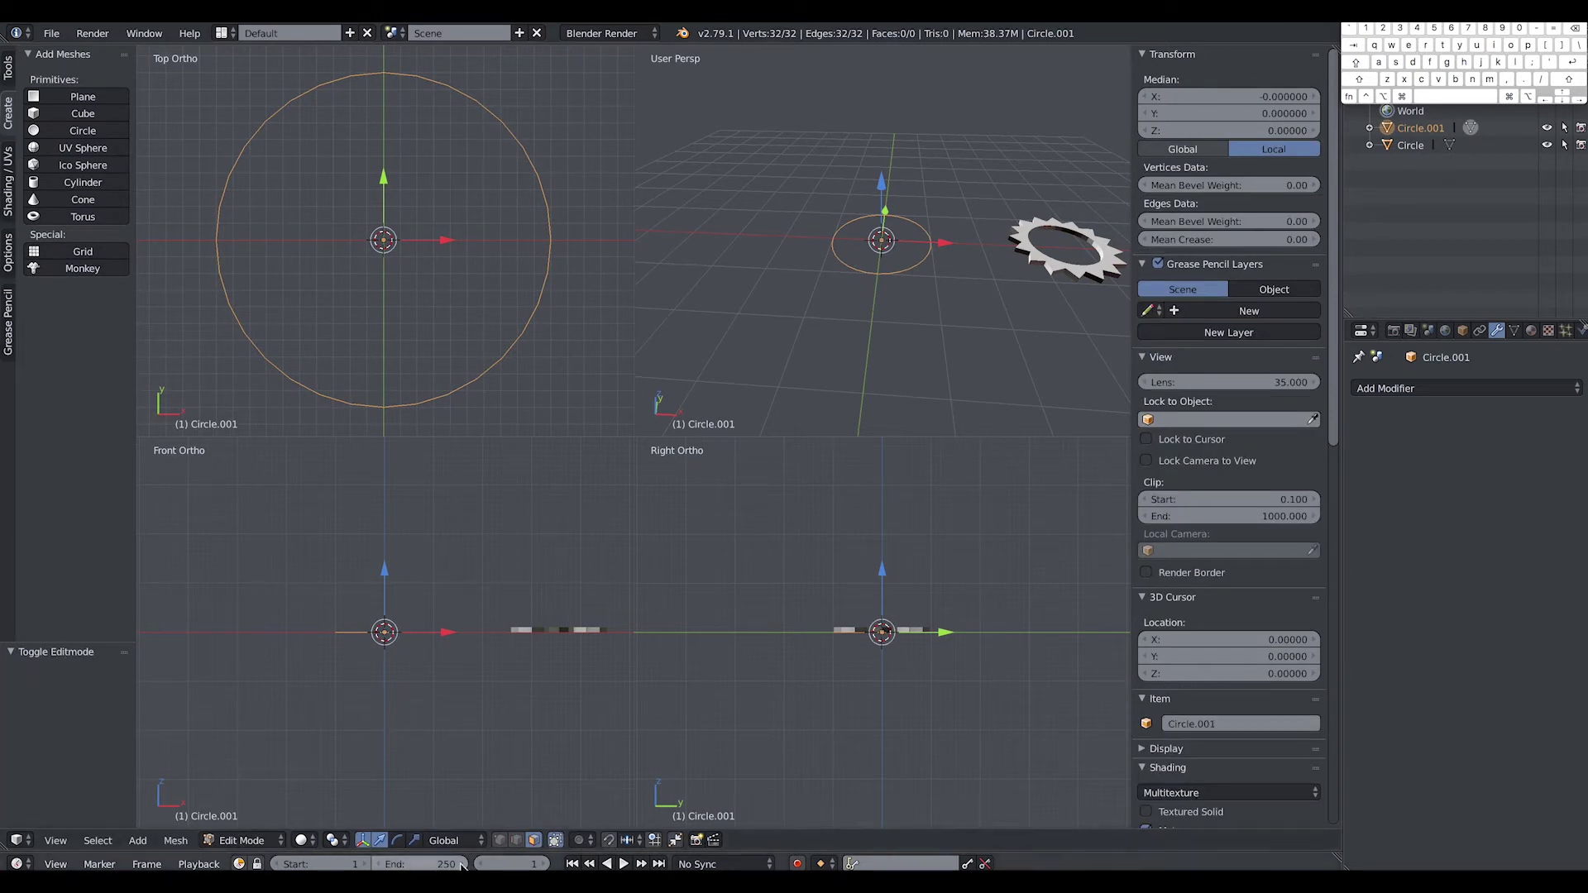
{"action": "left_click", "coordinate": [498, 840]}
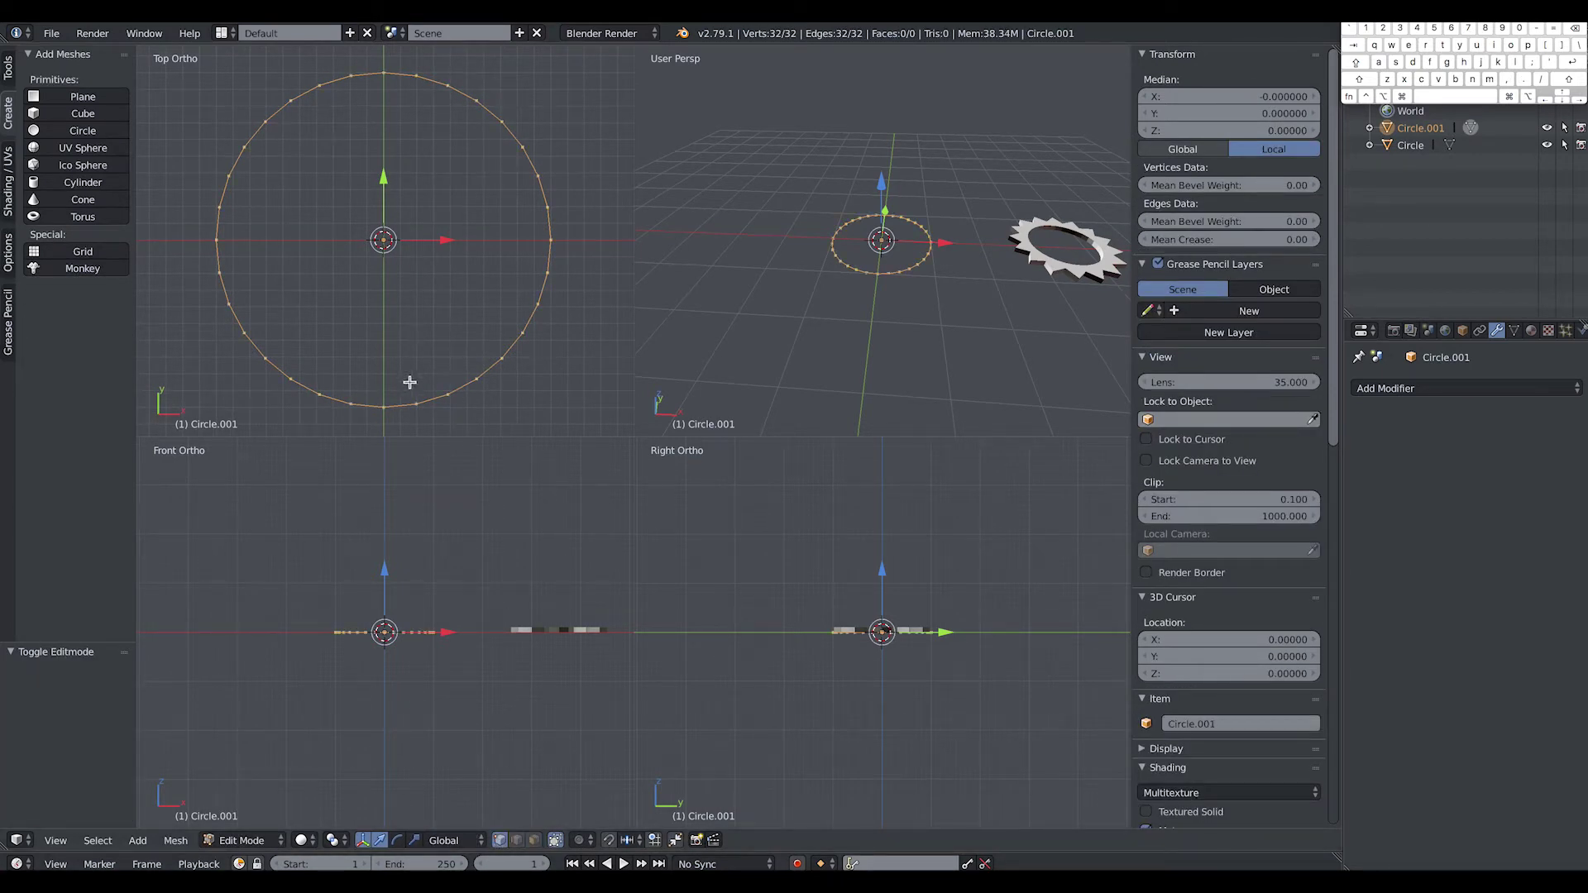
Step: Select eight evenly spaced pairs of adjacent vertices around the new circle, leaving two vertices unselected between pairs
{"action": "left_click_drag", "start_coordinate": [364, 385], "coordinate": [435, 423]}
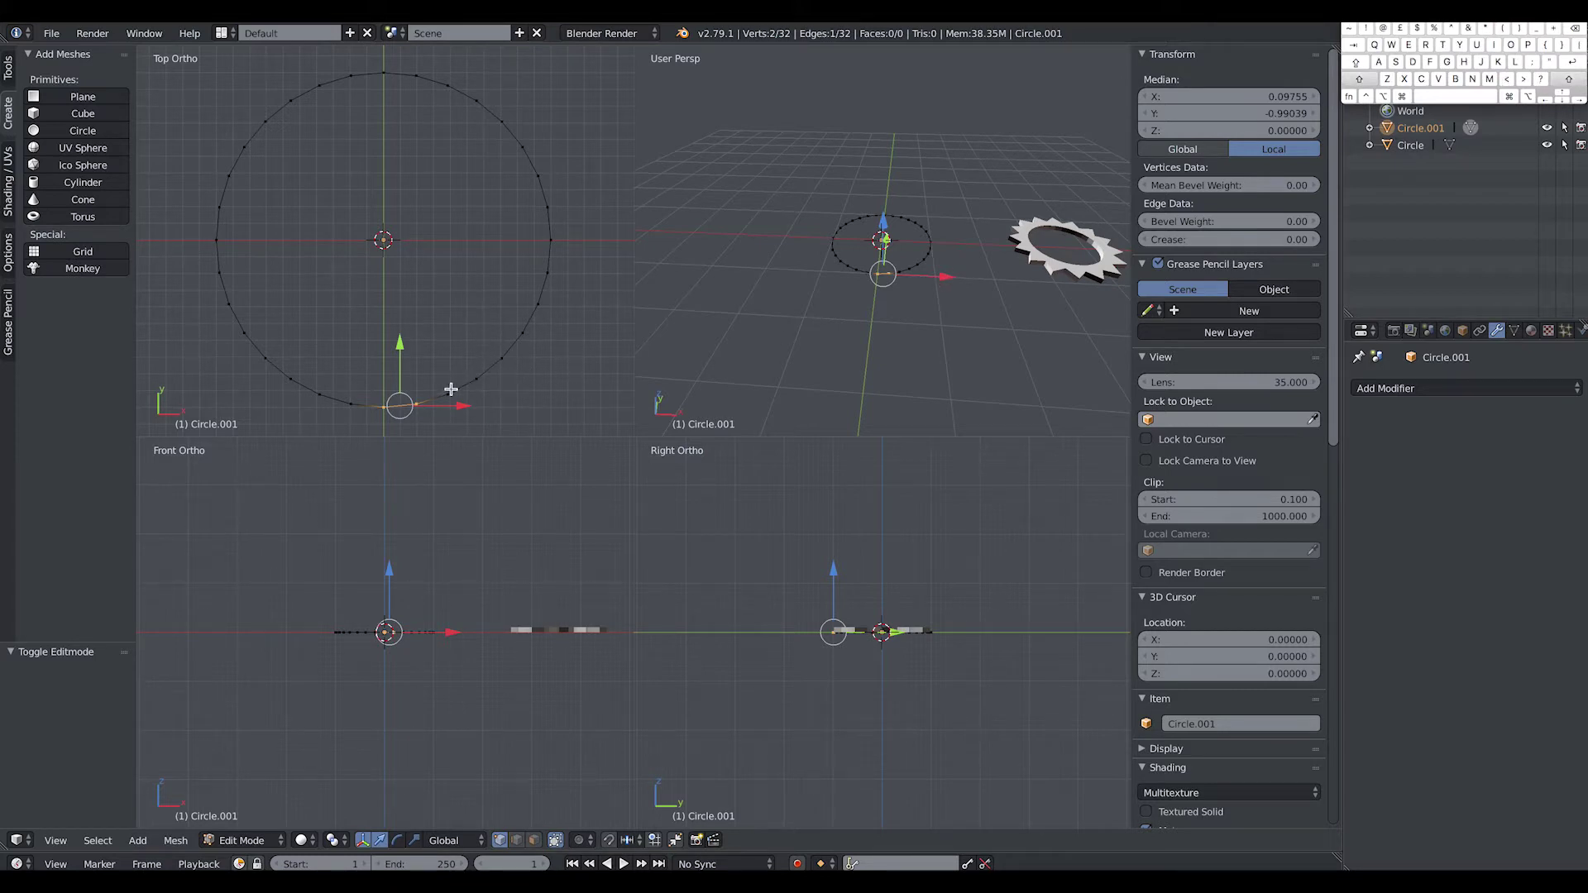
{"action": "key", "text": "c"}
{"action": "left_click", "coordinate": [511, 342]}
{"action": "right_click", "coordinate": [543, 368]}
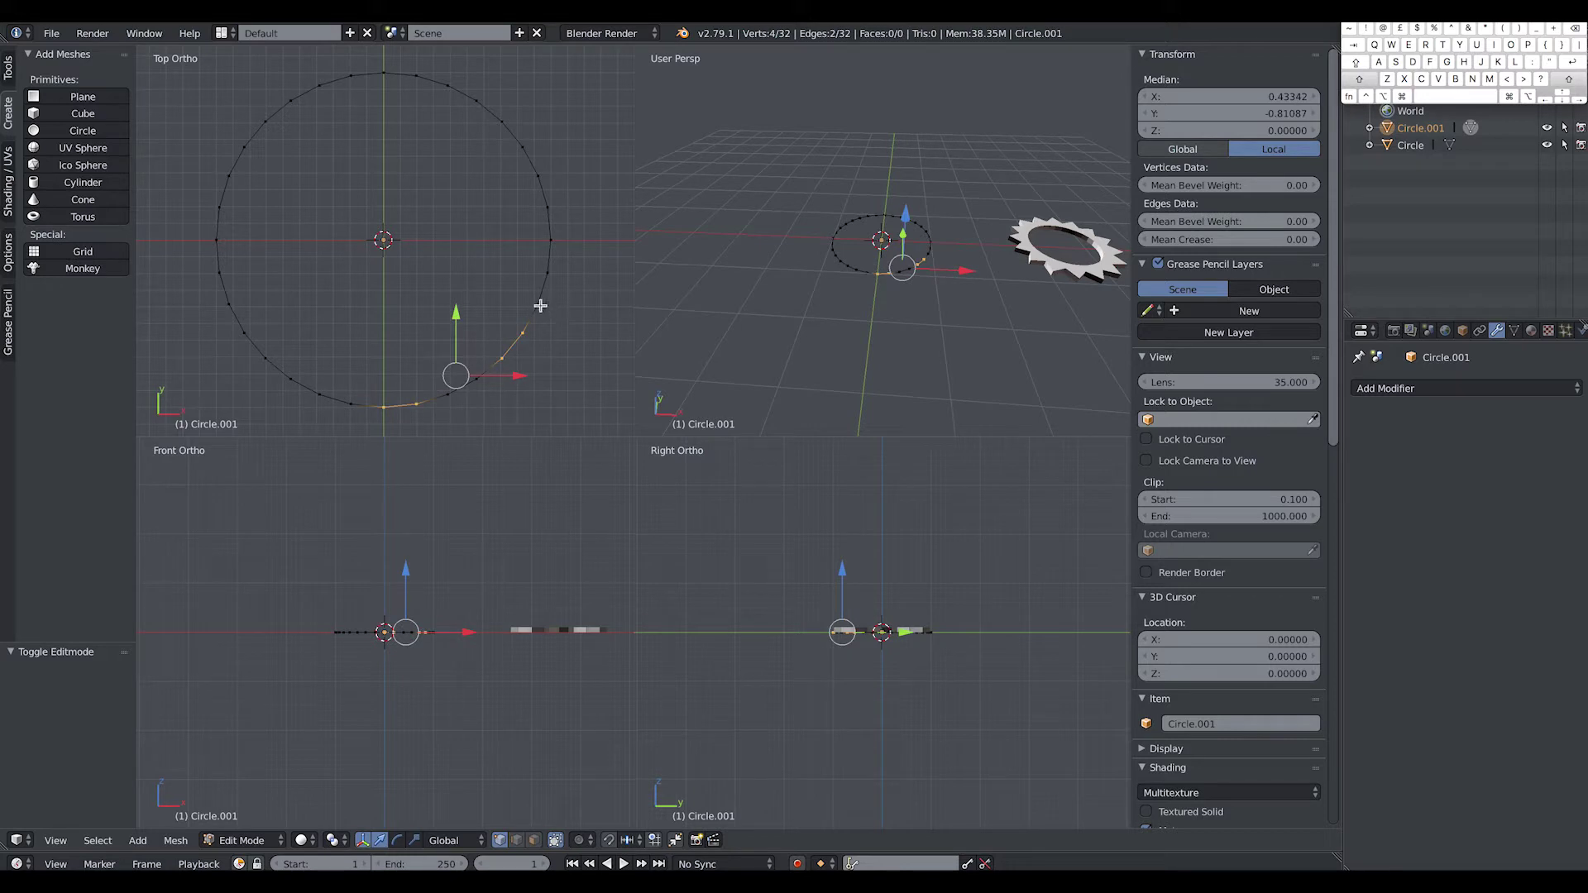
{"action": "right_click", "coordinate": [548, 240], "text": "shift"}
{"action": "right_click", "coordinate": [544, 205], "text": "shift"}
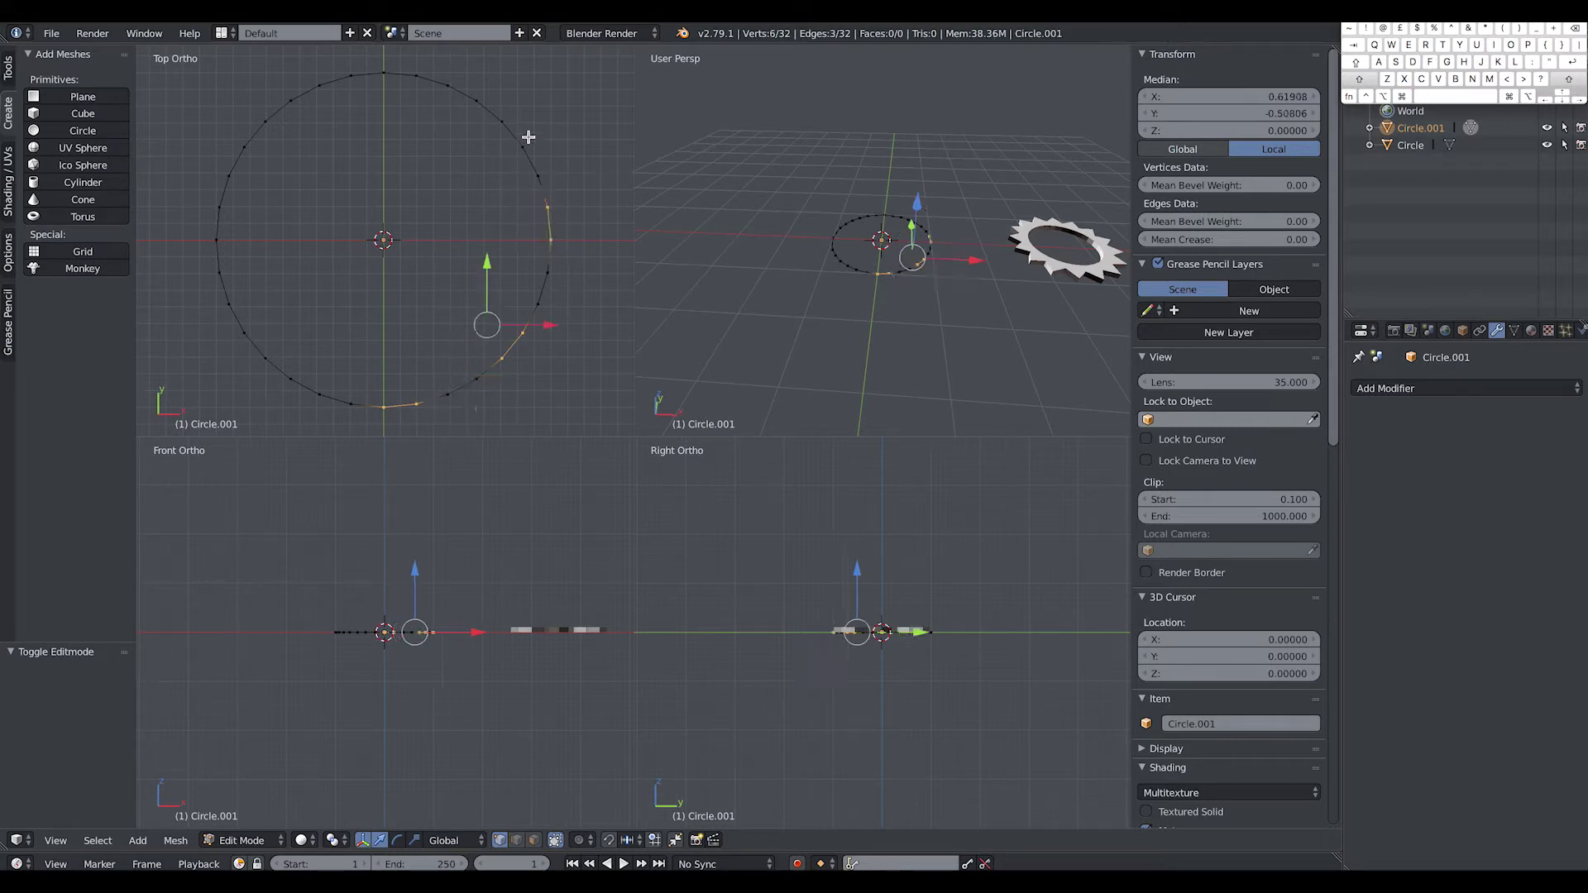
{"action": "right_click", "coordinate": [502, 122], "text": "shift"}
{"action": "right_click", "coordinate": [472, 98], "text": "shift"}
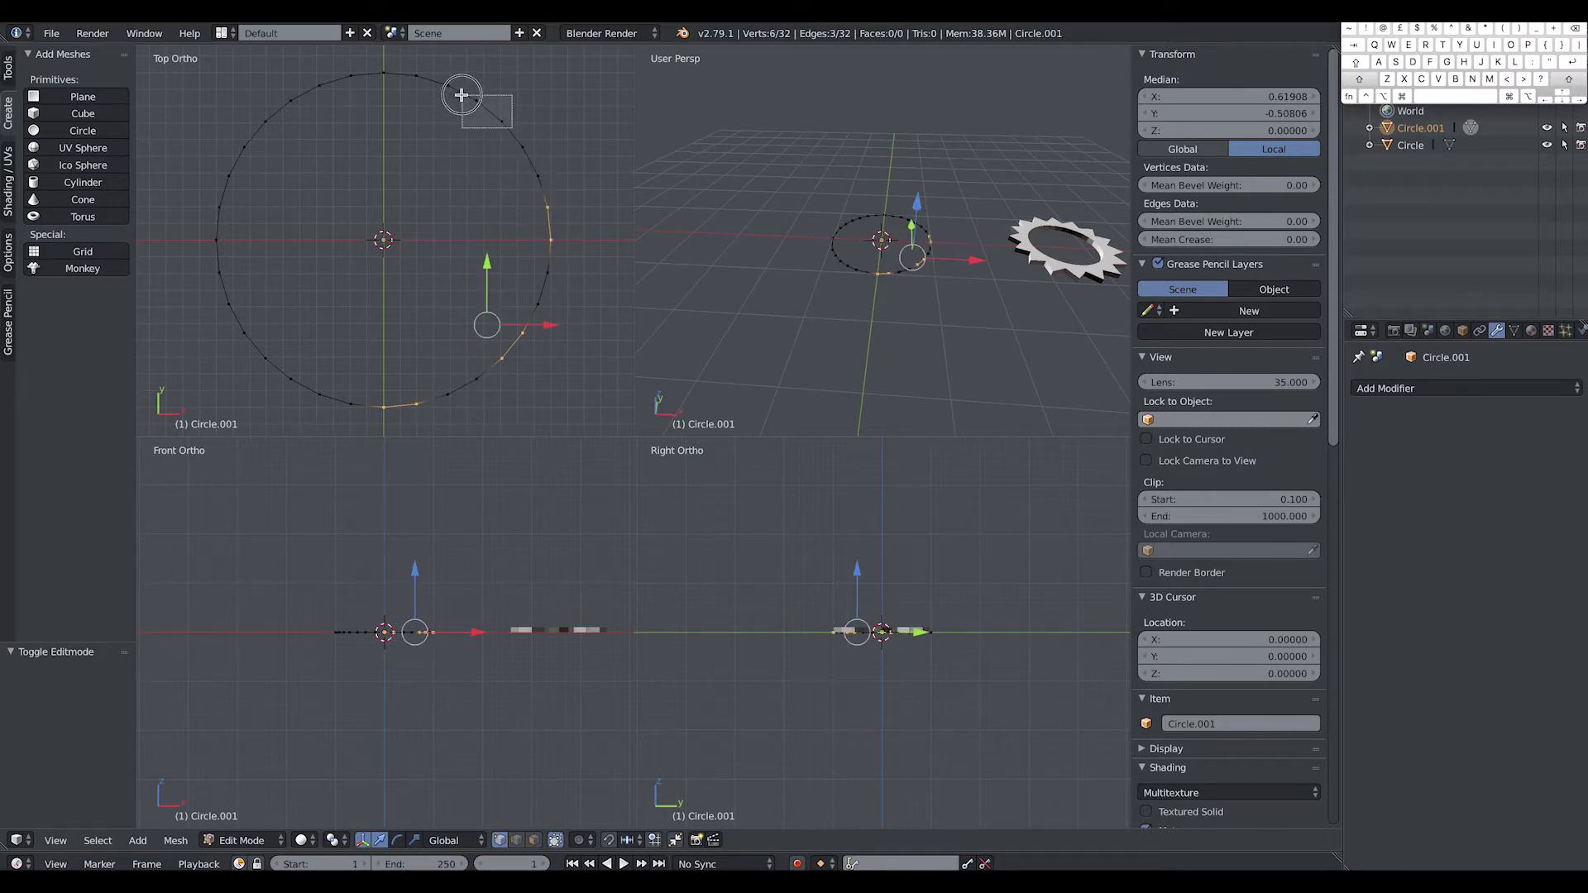
{"action": "right_click", "coordinate": [383, 73], "text": "shift"}
{"action": "right_click", "coordinate": [351, 76], "text": "shift"}
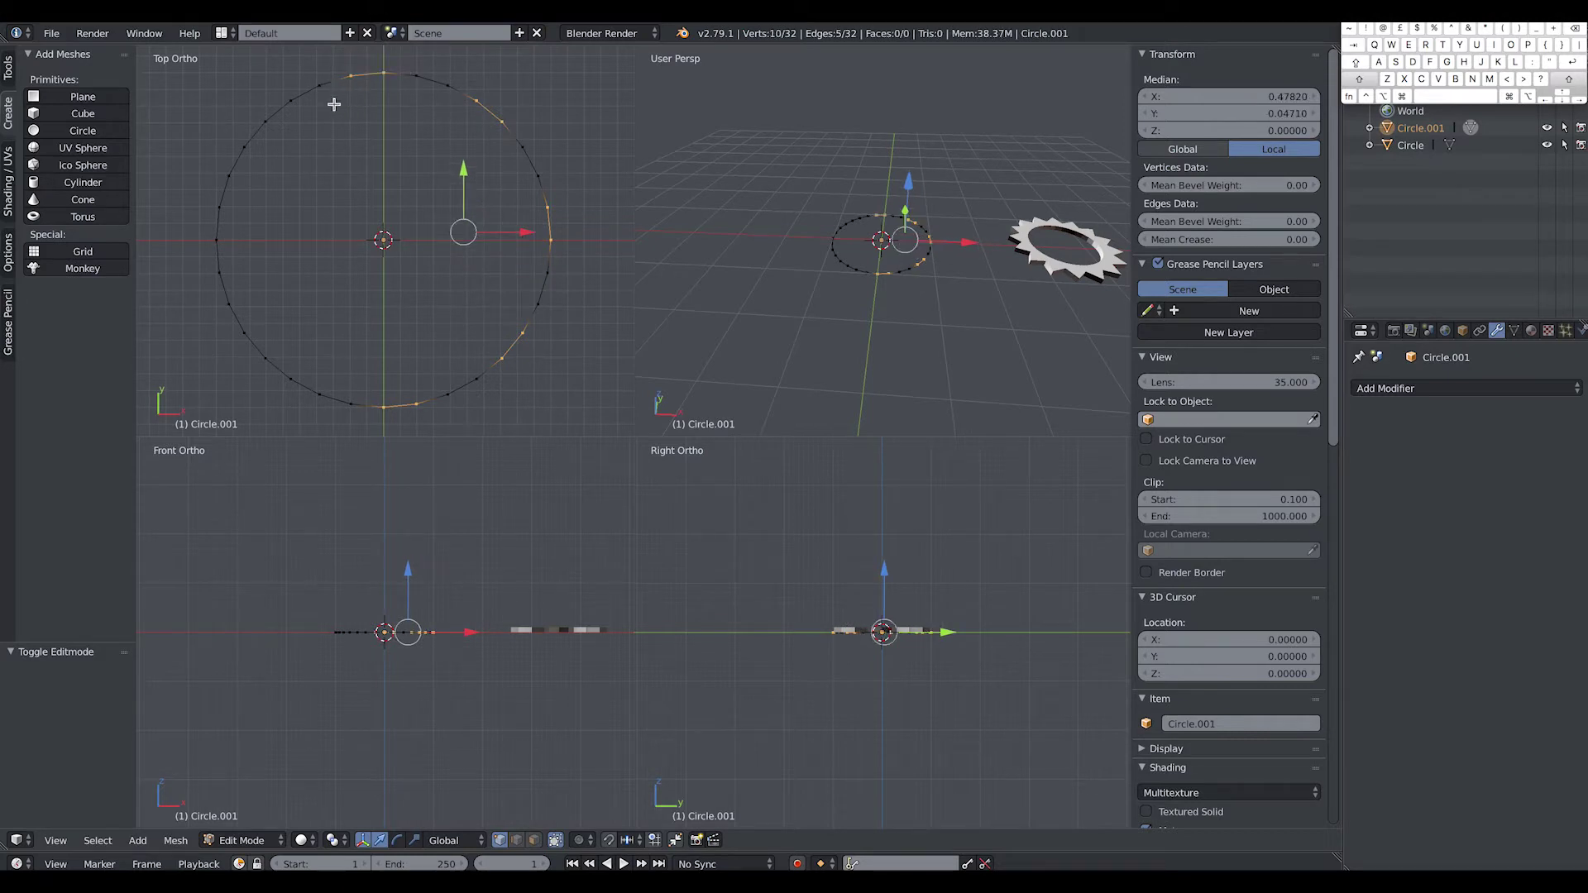
{"action": "right_click", "coordinate": [264, 122], "text": "shift"}
{"action": "right_click", "coordinate": [245, 147], "text": "shift"}
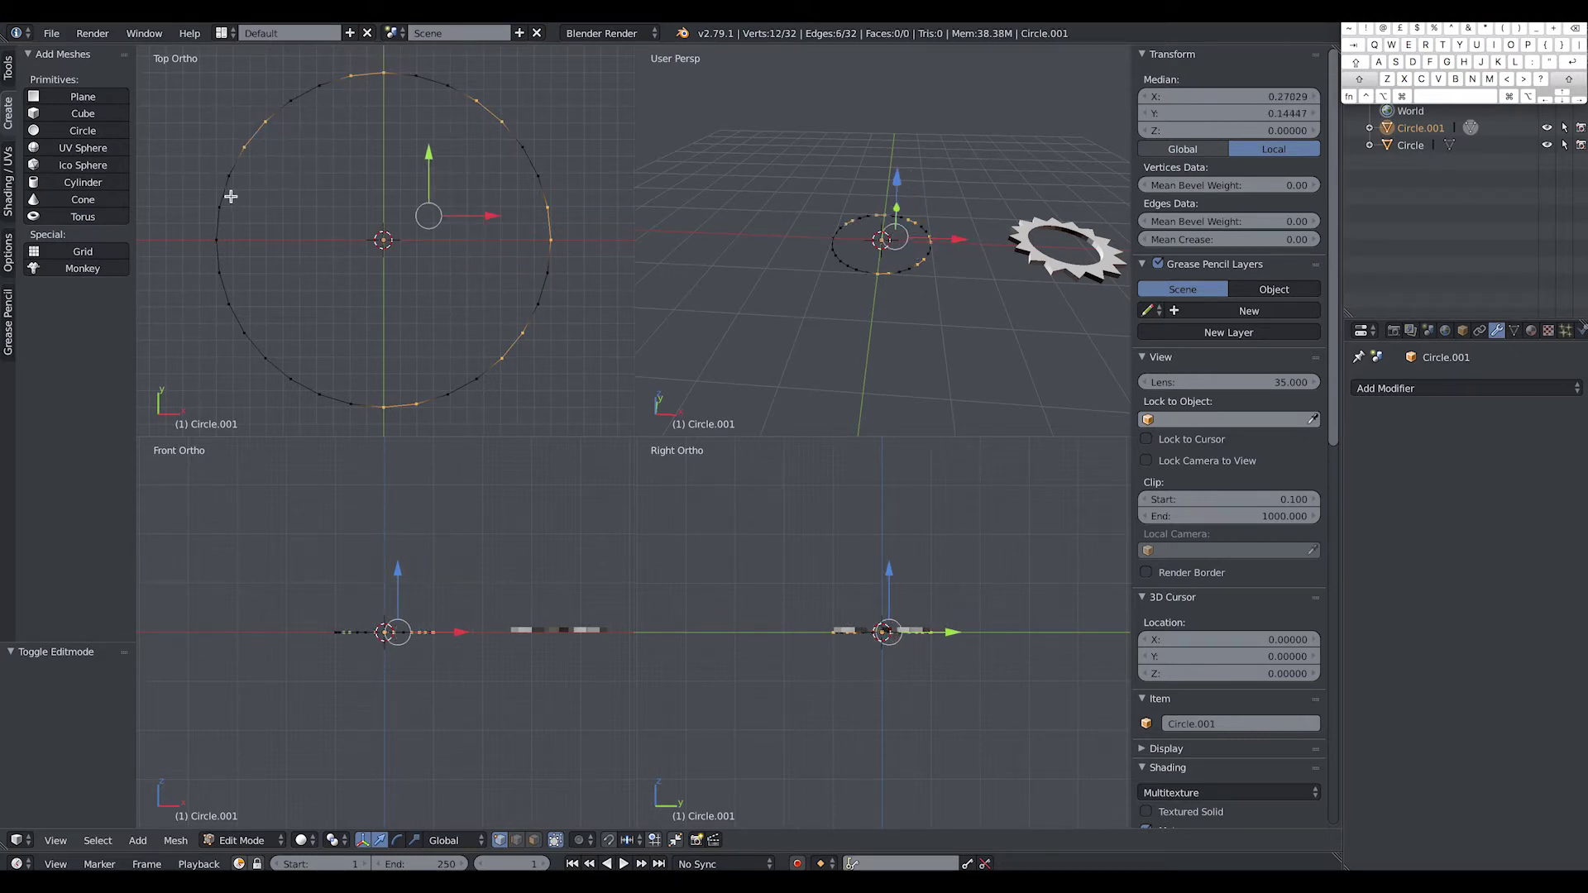
{"action": "right_click", "coordinate": [217, 240], "text": "shift"}
{"action": "right_click", "coordinate": [219, 273], "text": "shift"}
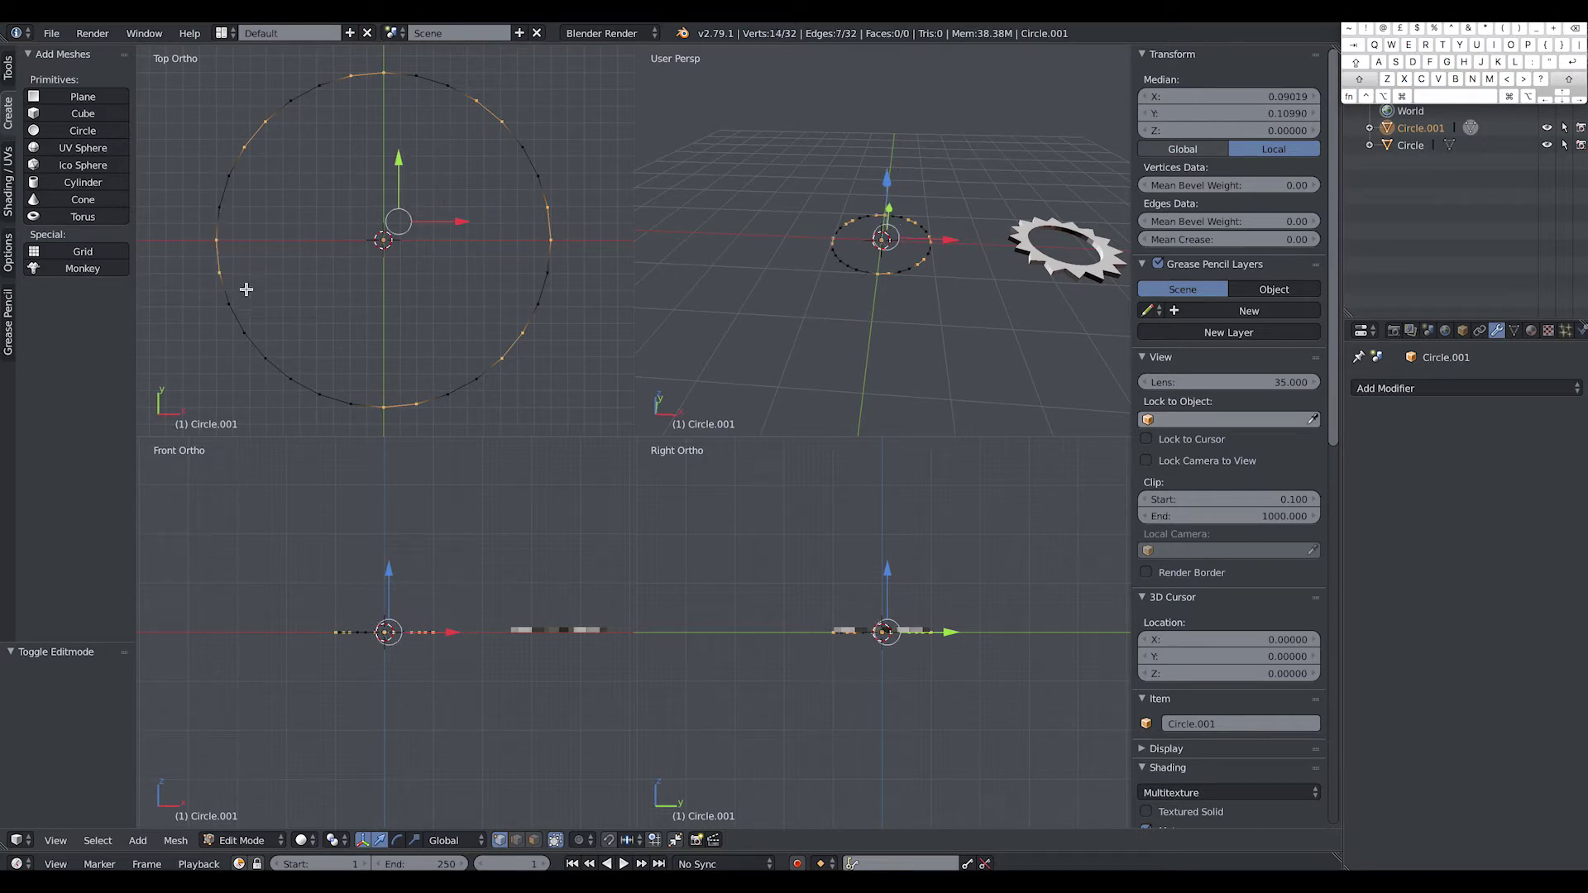
{"action": "right_click", "coordinate": [263, 355], "text": "shift"}
{"action": "right_click", "coordinate": [299, 382], "text": "shift"}
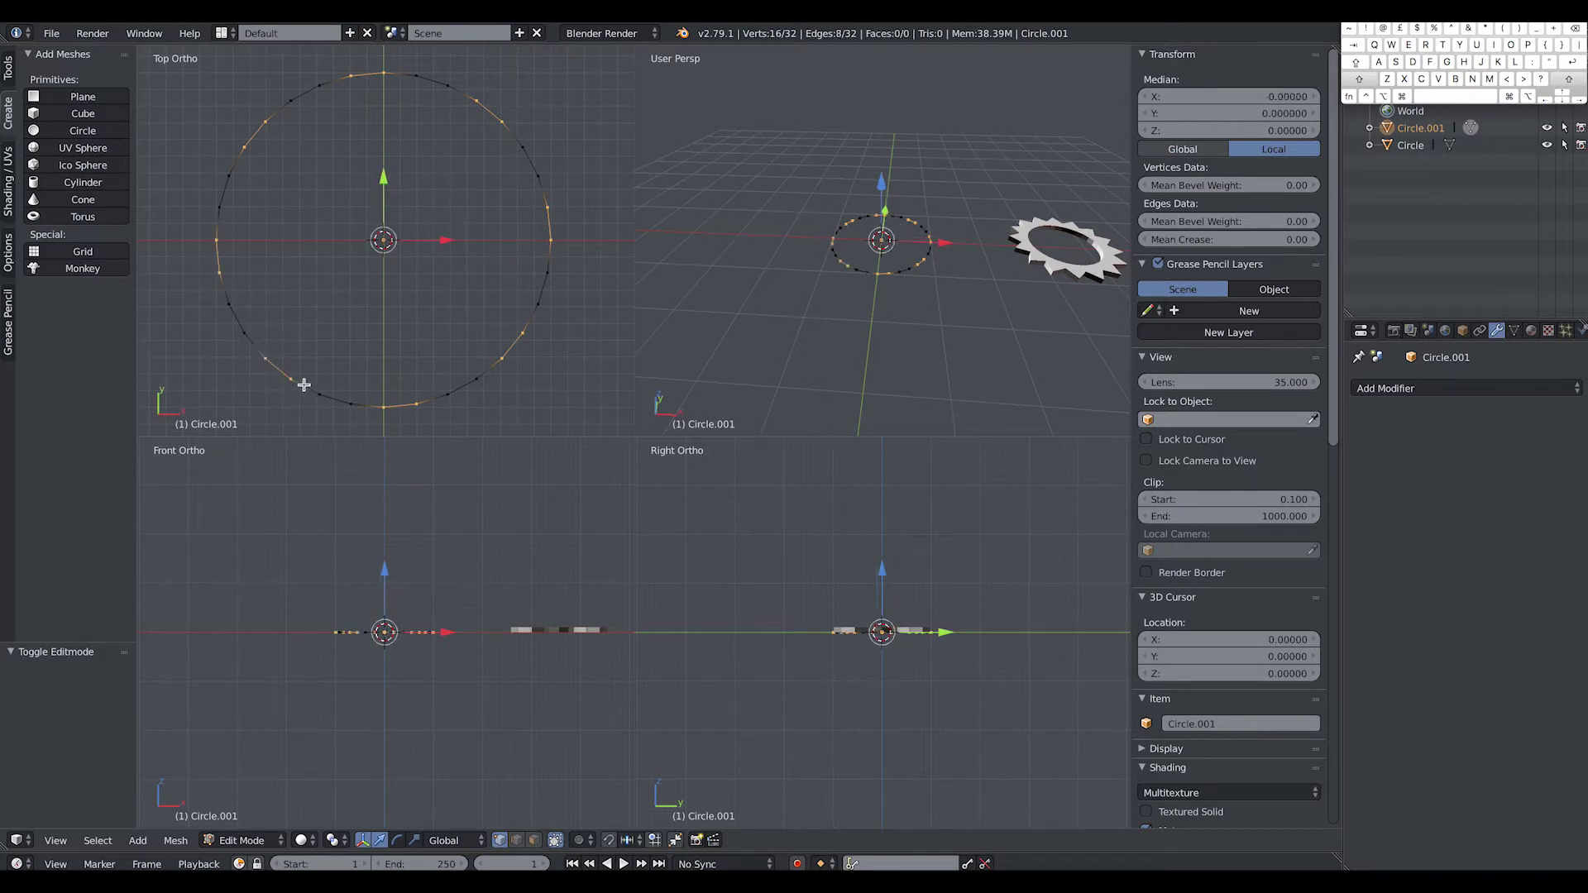
Step: Scale the selected vertex pairs toward the circle's centre by a factor of 0.674 to form the gaps between the teeth
{"action": "key", "text": "e"}
{"action": "key", "text": "r"}
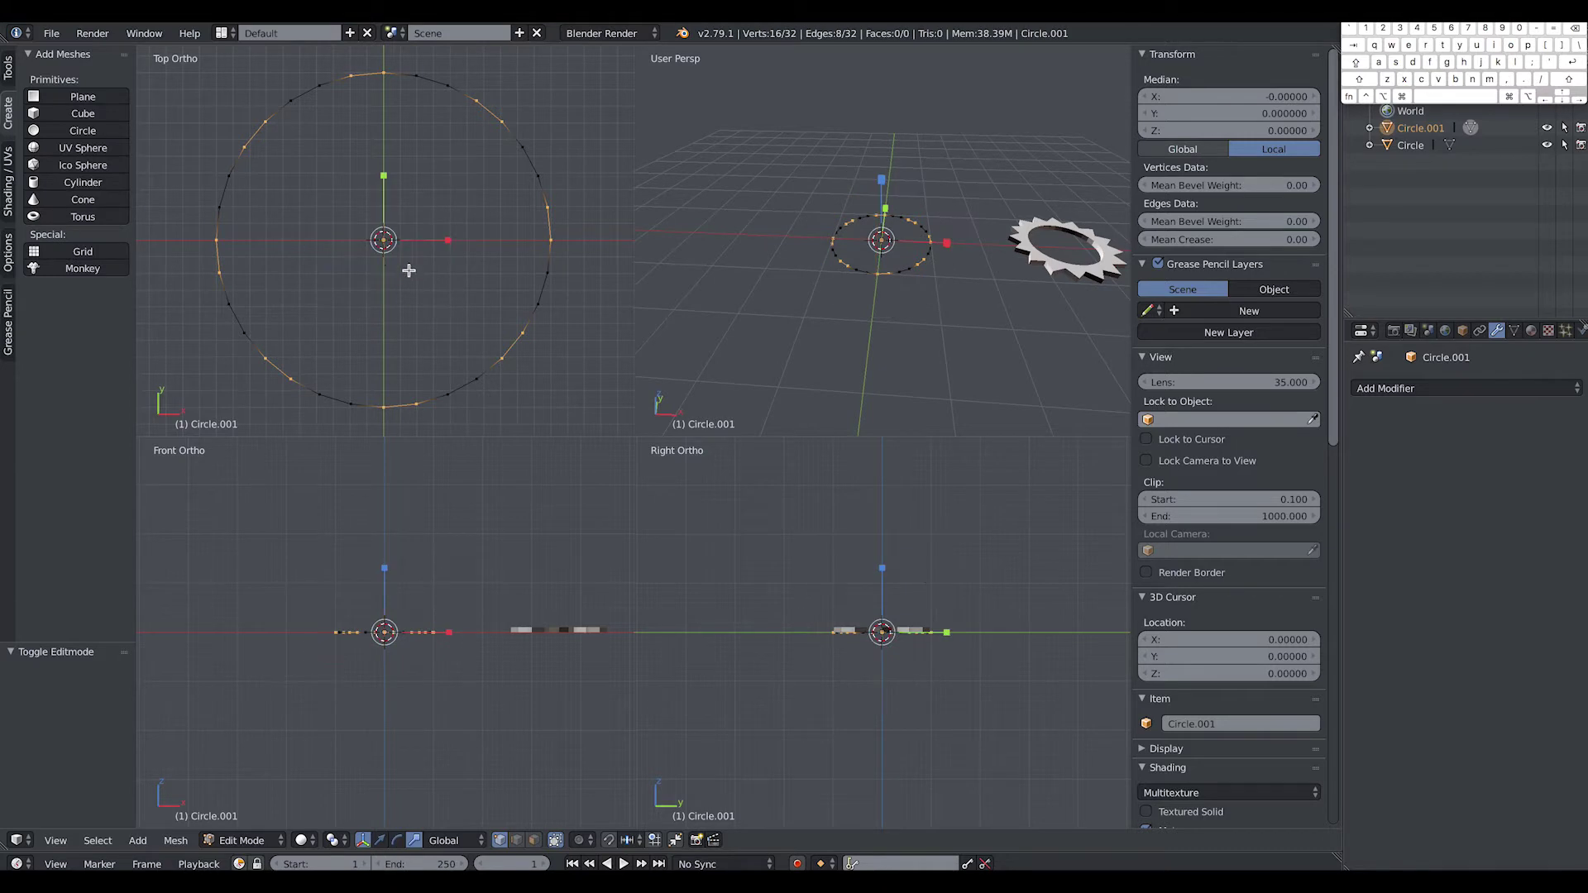
{"action": "key", "text": "s"}
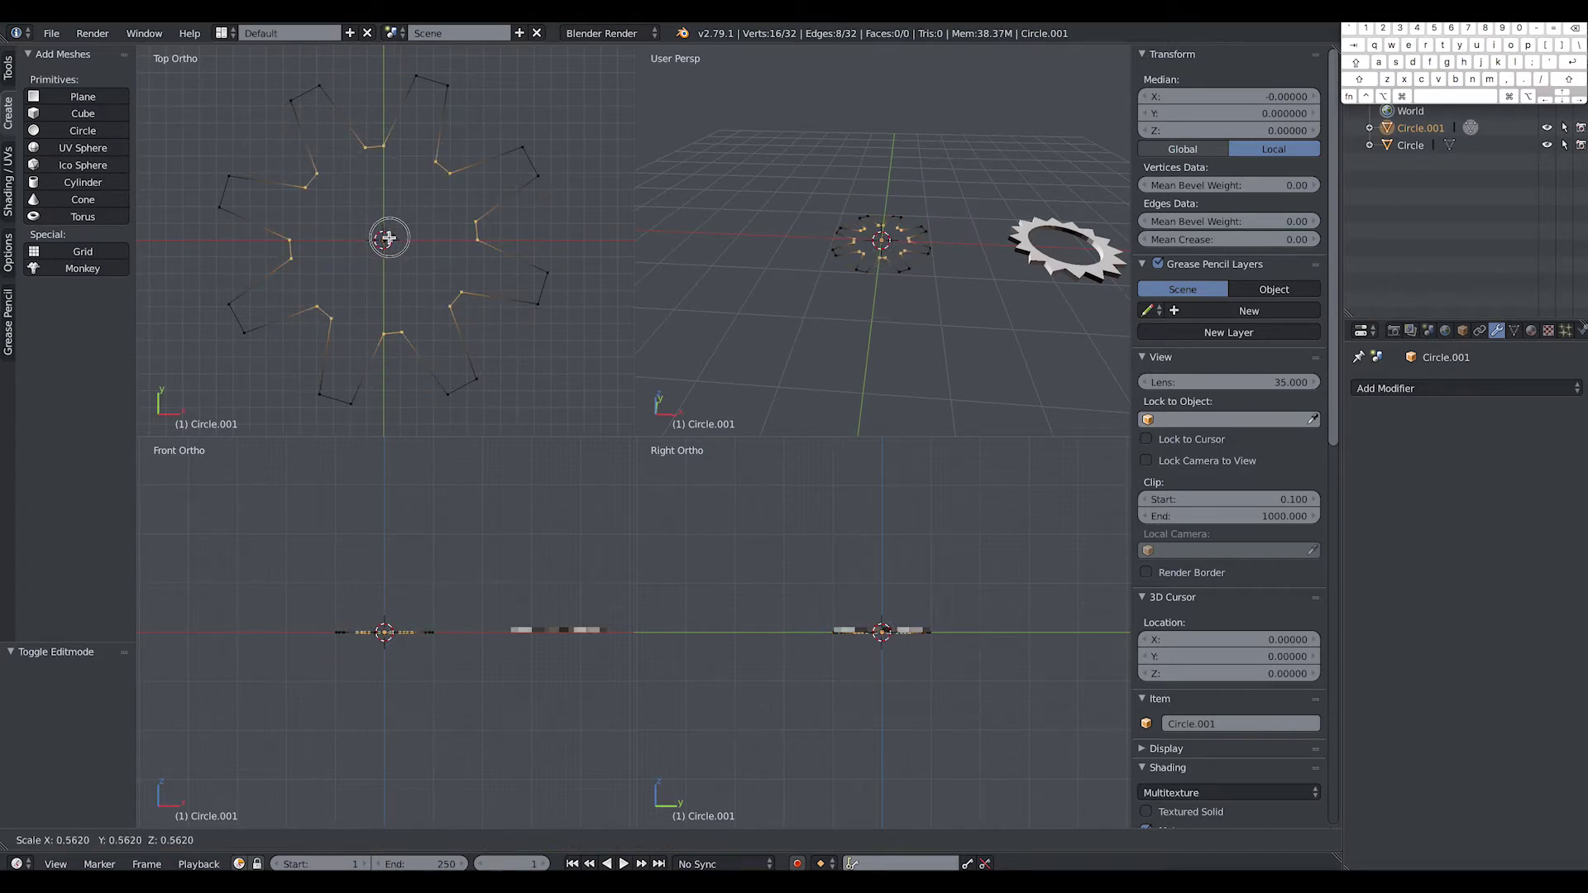
{"action": "left_click", "coordinate": [388, 238]}
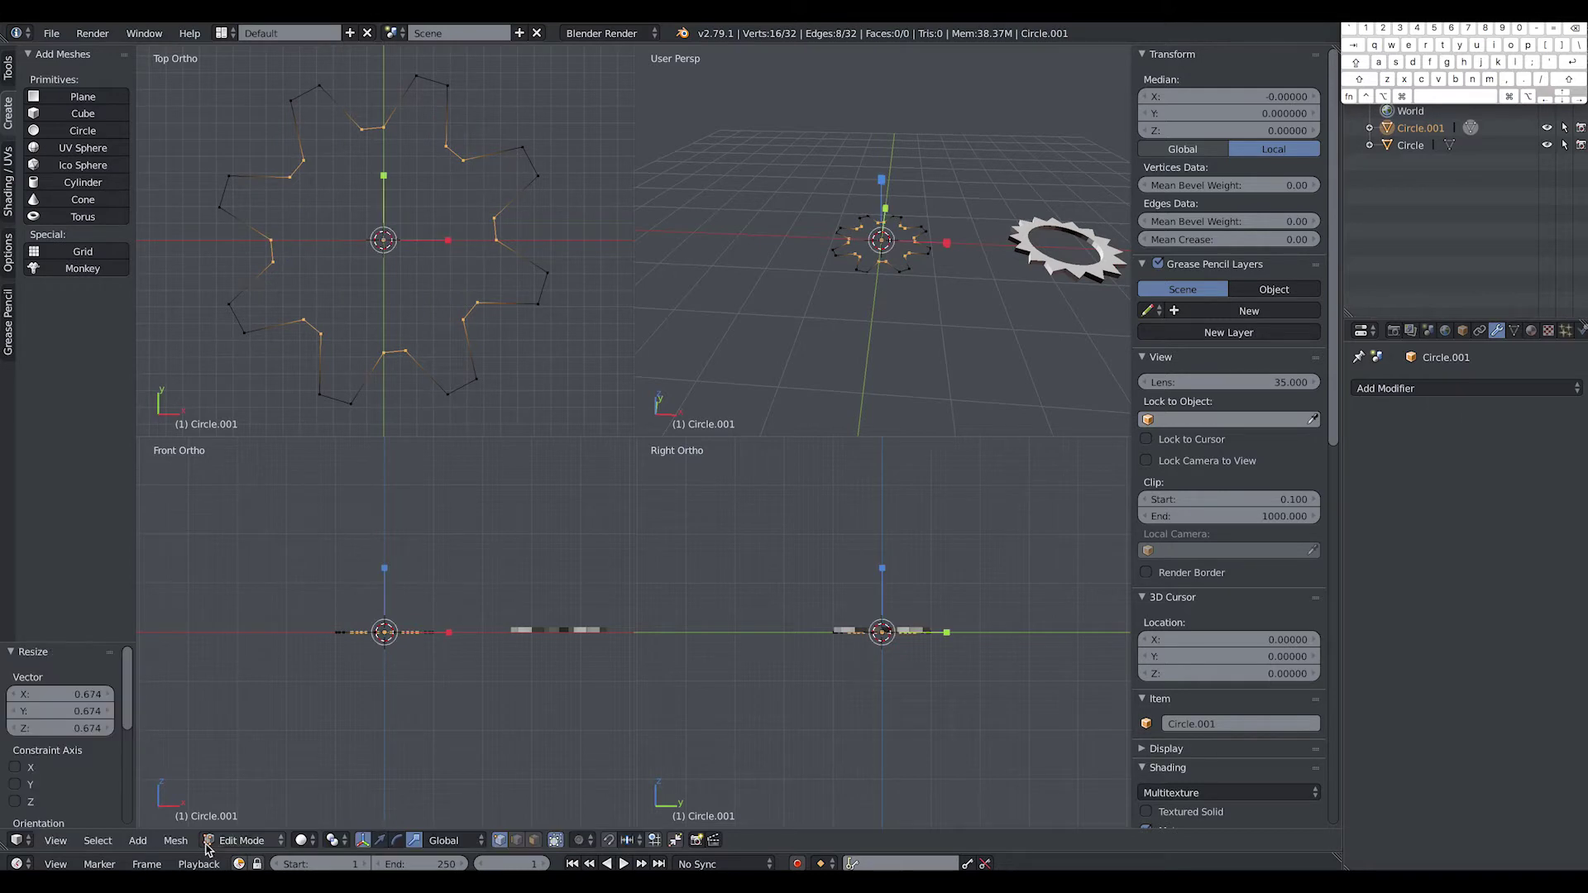
Step: Return to a single perspective view, select all vertices of the cogwheel outline and fill it with a face
{"action": "left_click", "coordinate": [242, 840]}
{"action": "key", "text": "a"}
{"action": "key", "text": "ctrl+Up"}
{"action": "key", "text": "a"}
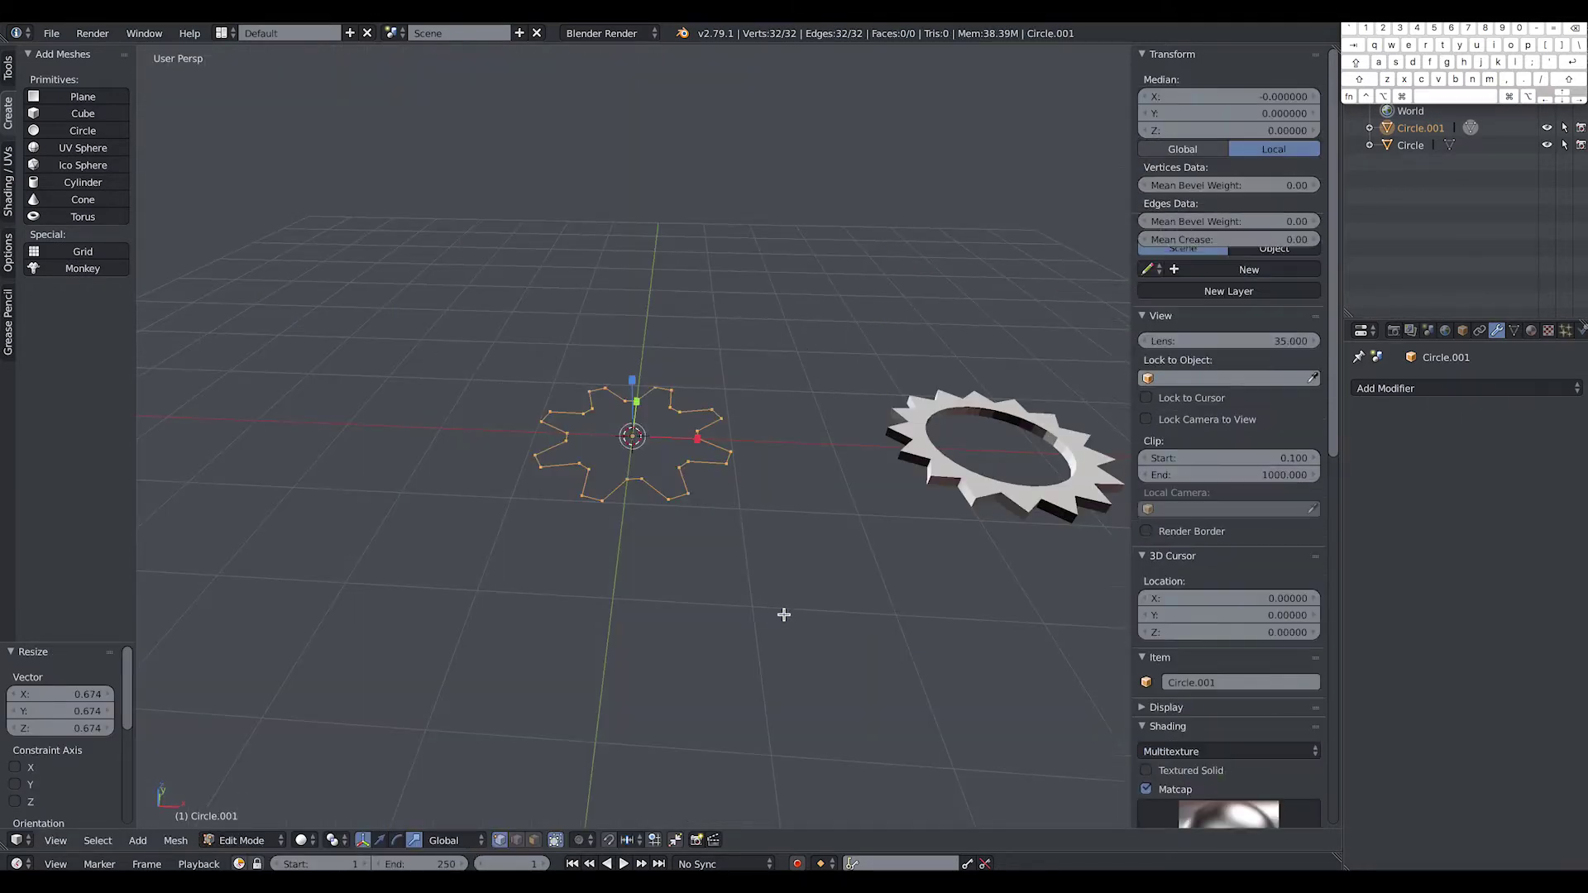
{"action": "left_click", "coordinate": [10, 73]}
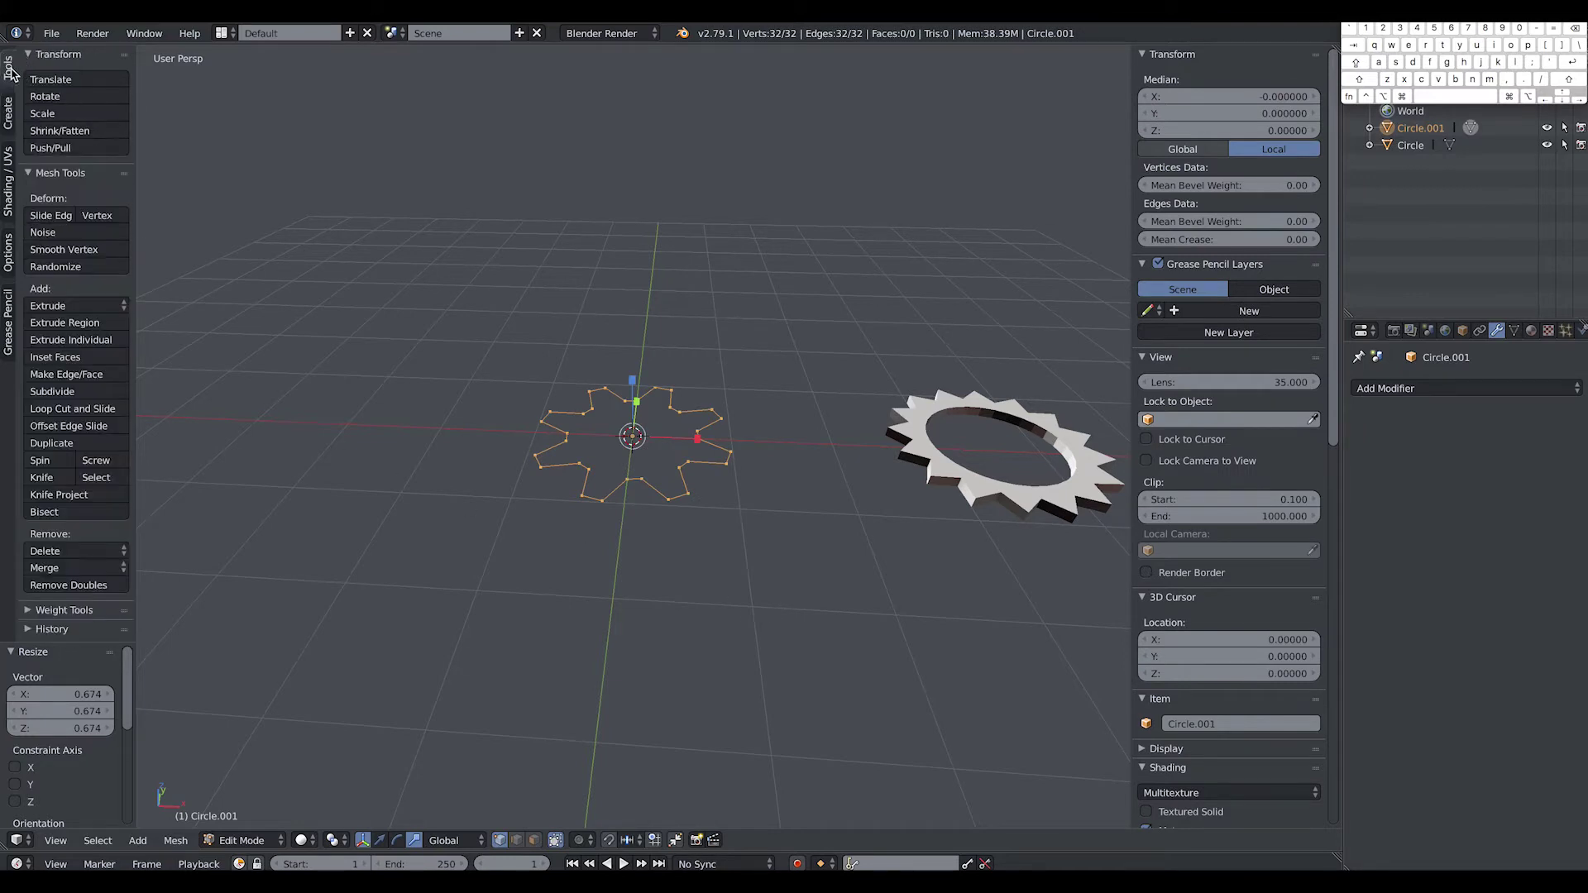
{"action": "left_click", "coordinate": [82, 376]}
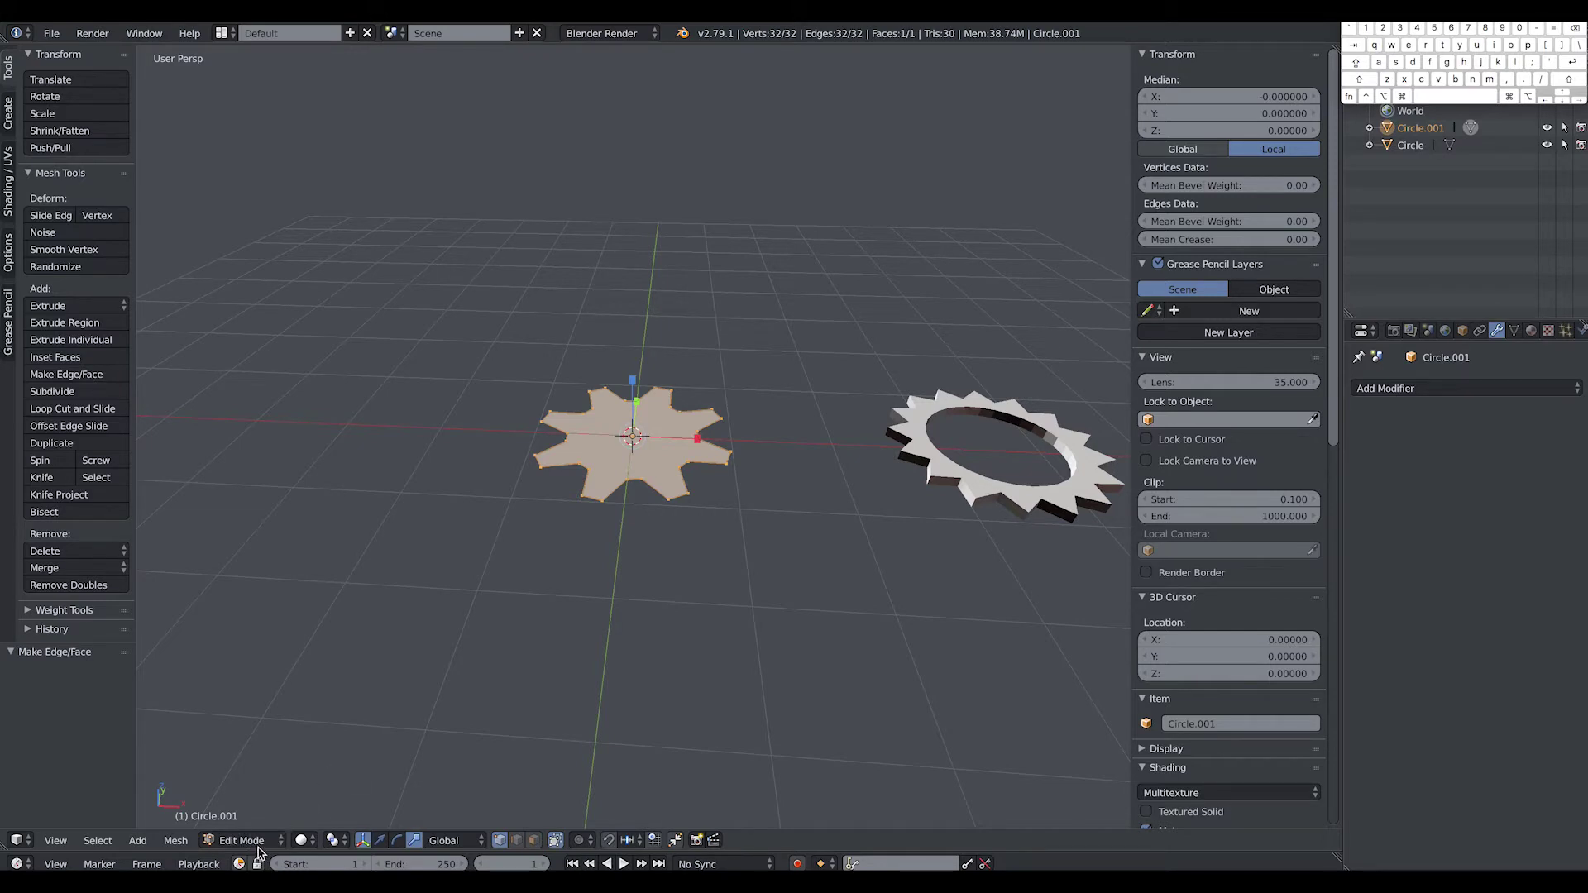
Step: Using face selection, extrude the cogwheel face about 0.054 upward along Z and return to Object Mode
{"action": "left_click", "coordinate": [533, 840]}
{"action": "key", "text": "a"}
{"action": "right_click", "coordinate": [630, 437]}
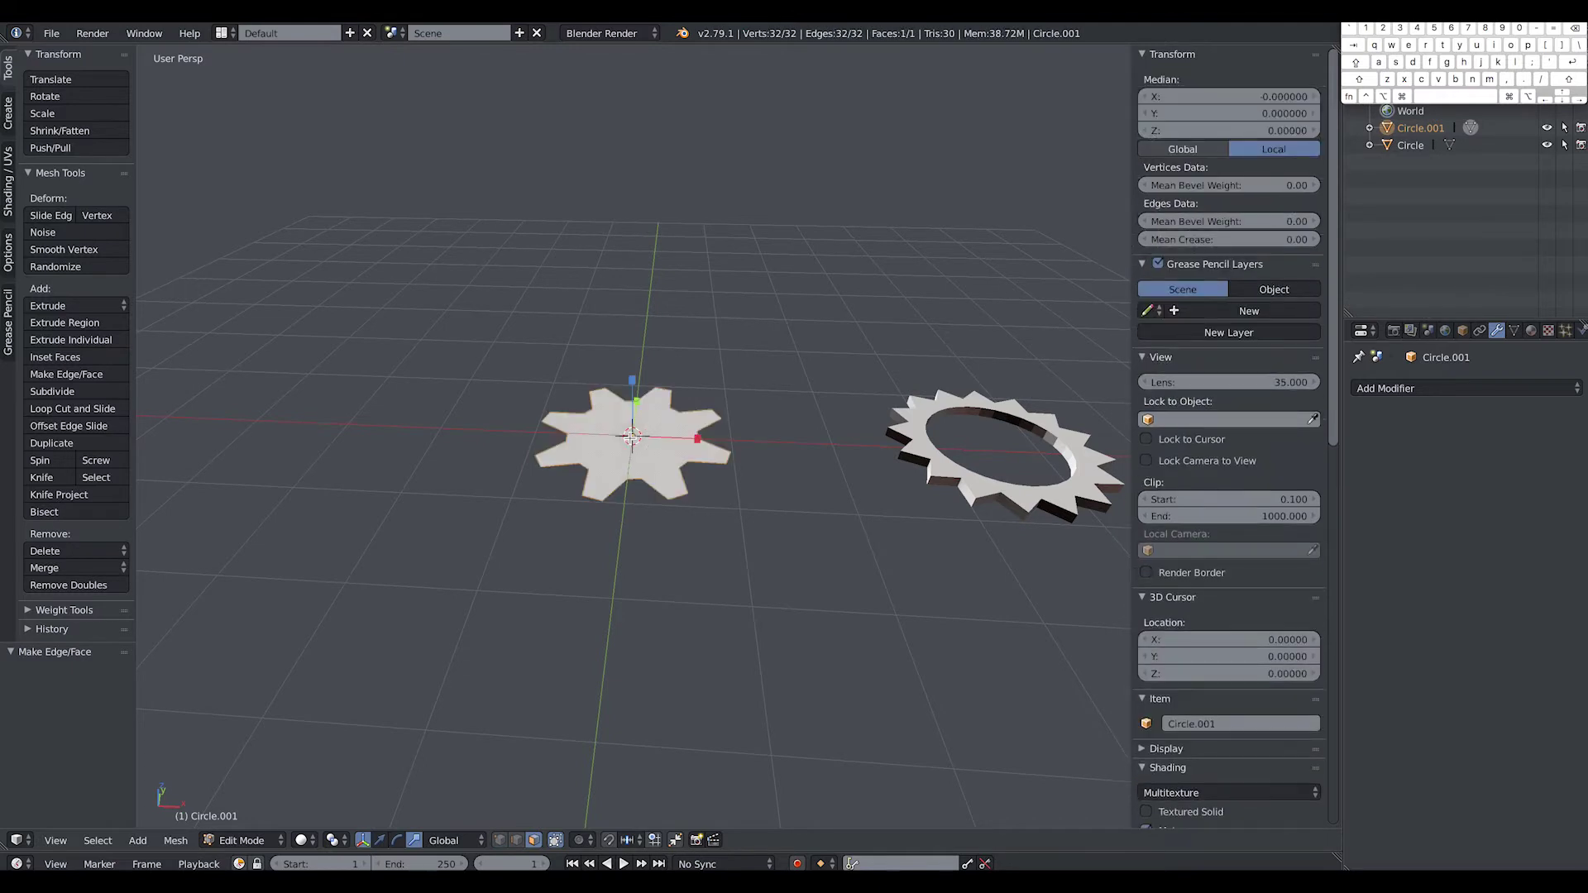
{"action": "left_click", "coordinate": [76, 329]}
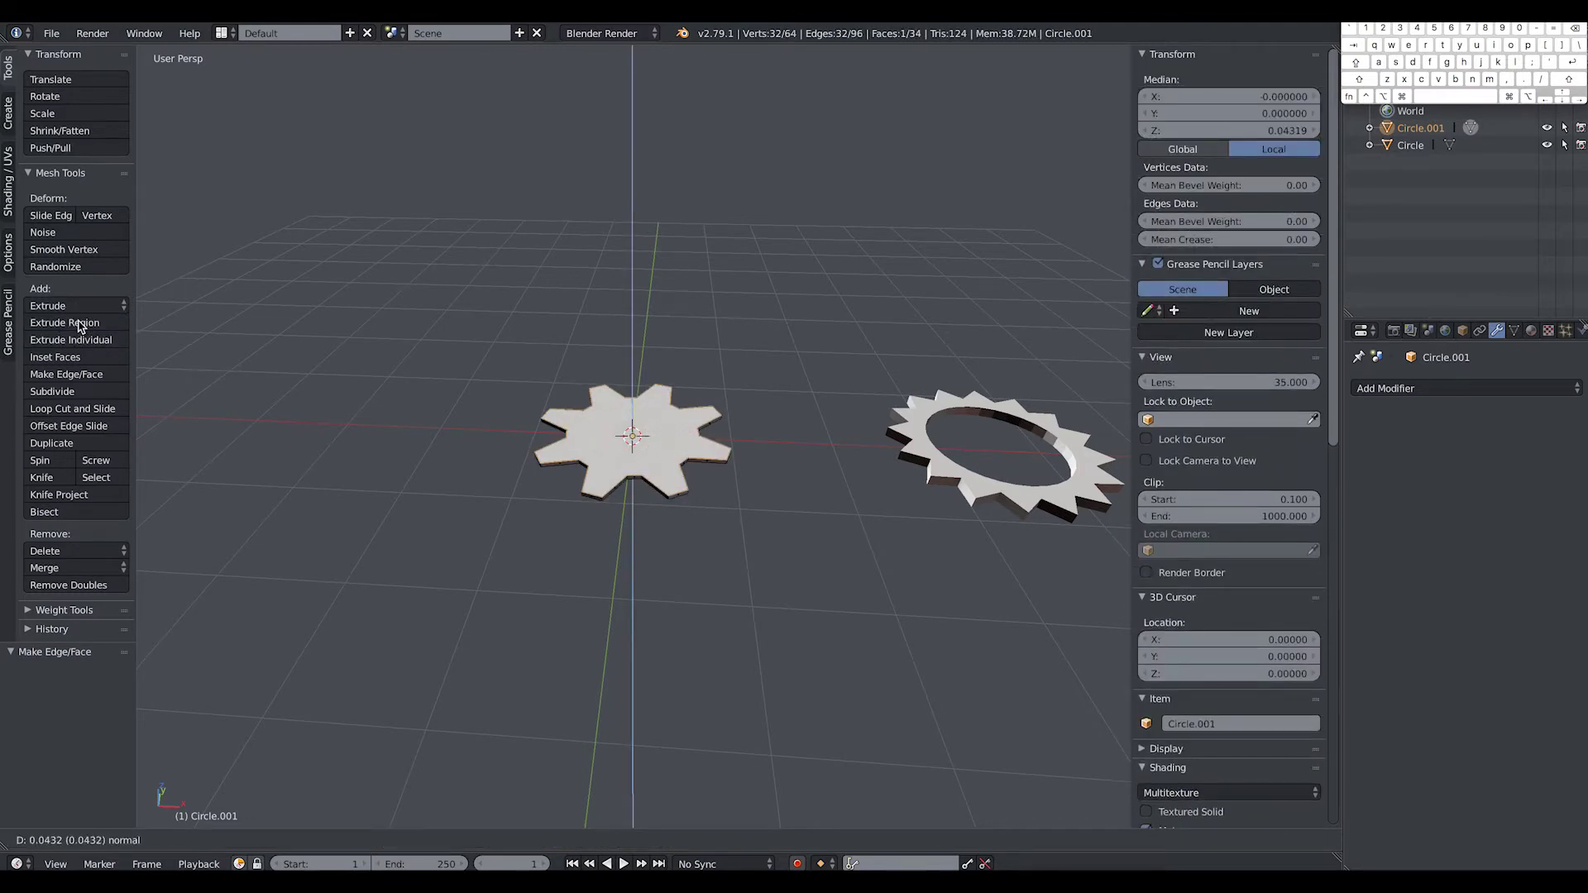
{"action": "left_click", "coordinate": [79, 327]}
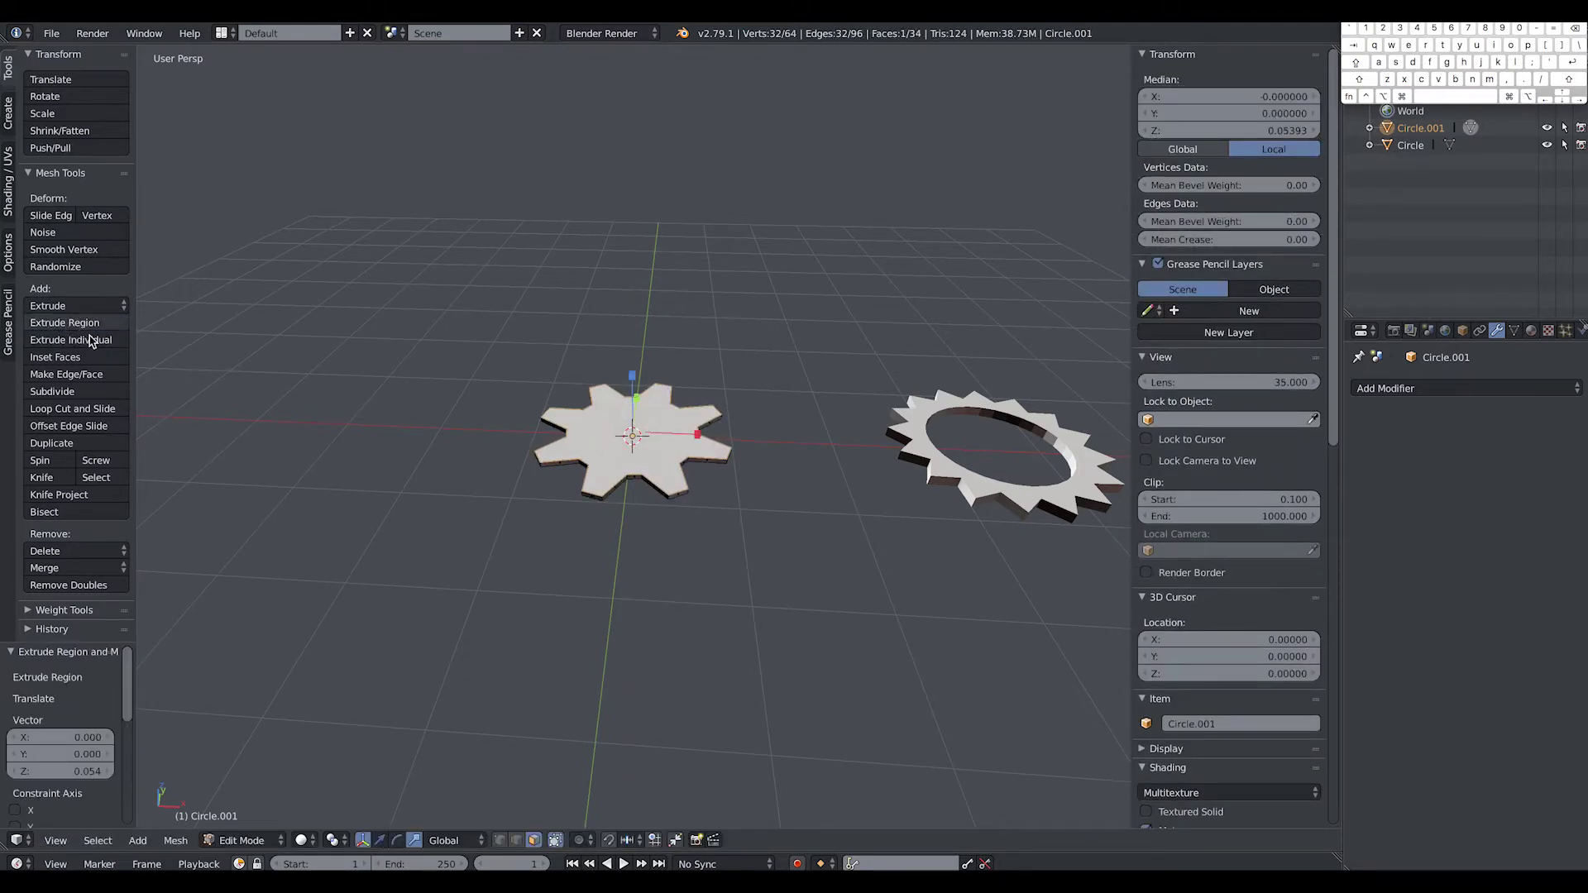
{"action": "left_click", "coordinate": [254, 842]}
{"action": "left_click", "coordinate": [249, 815]}
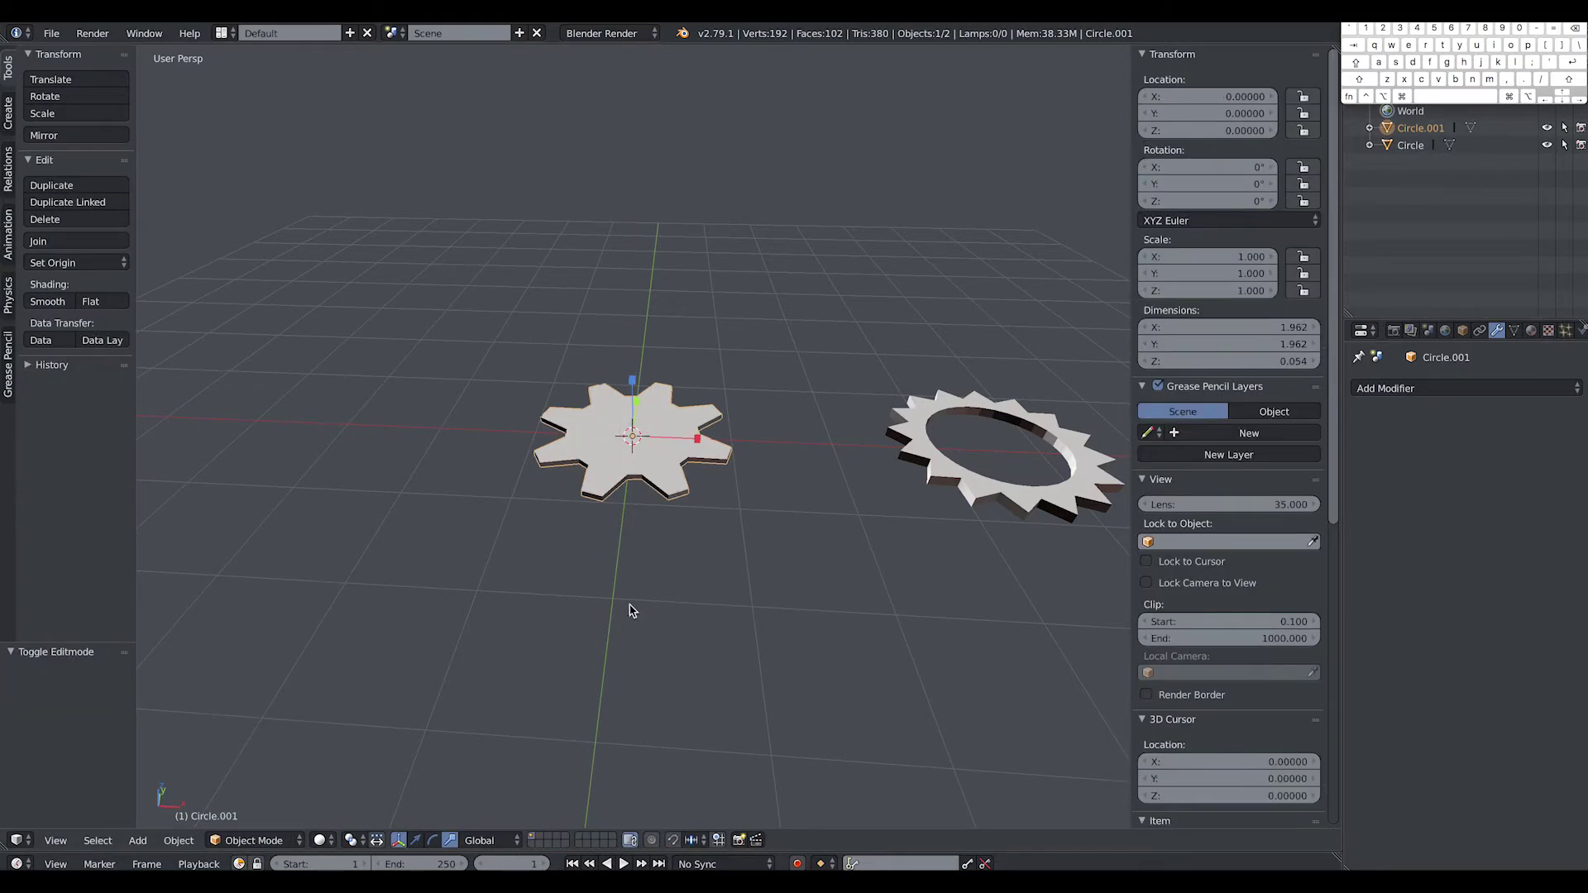
Step: Add a cylinder with 32 vertices, radius 0.42 and depth 2 at the centre of the new cogwheel
{"action": "left_click_drag", "start_coordinate": [652, 577], "coordinate": [726, 545], "text": "alt"}
{"action": "left_click", "coordinate": [8, 113]}
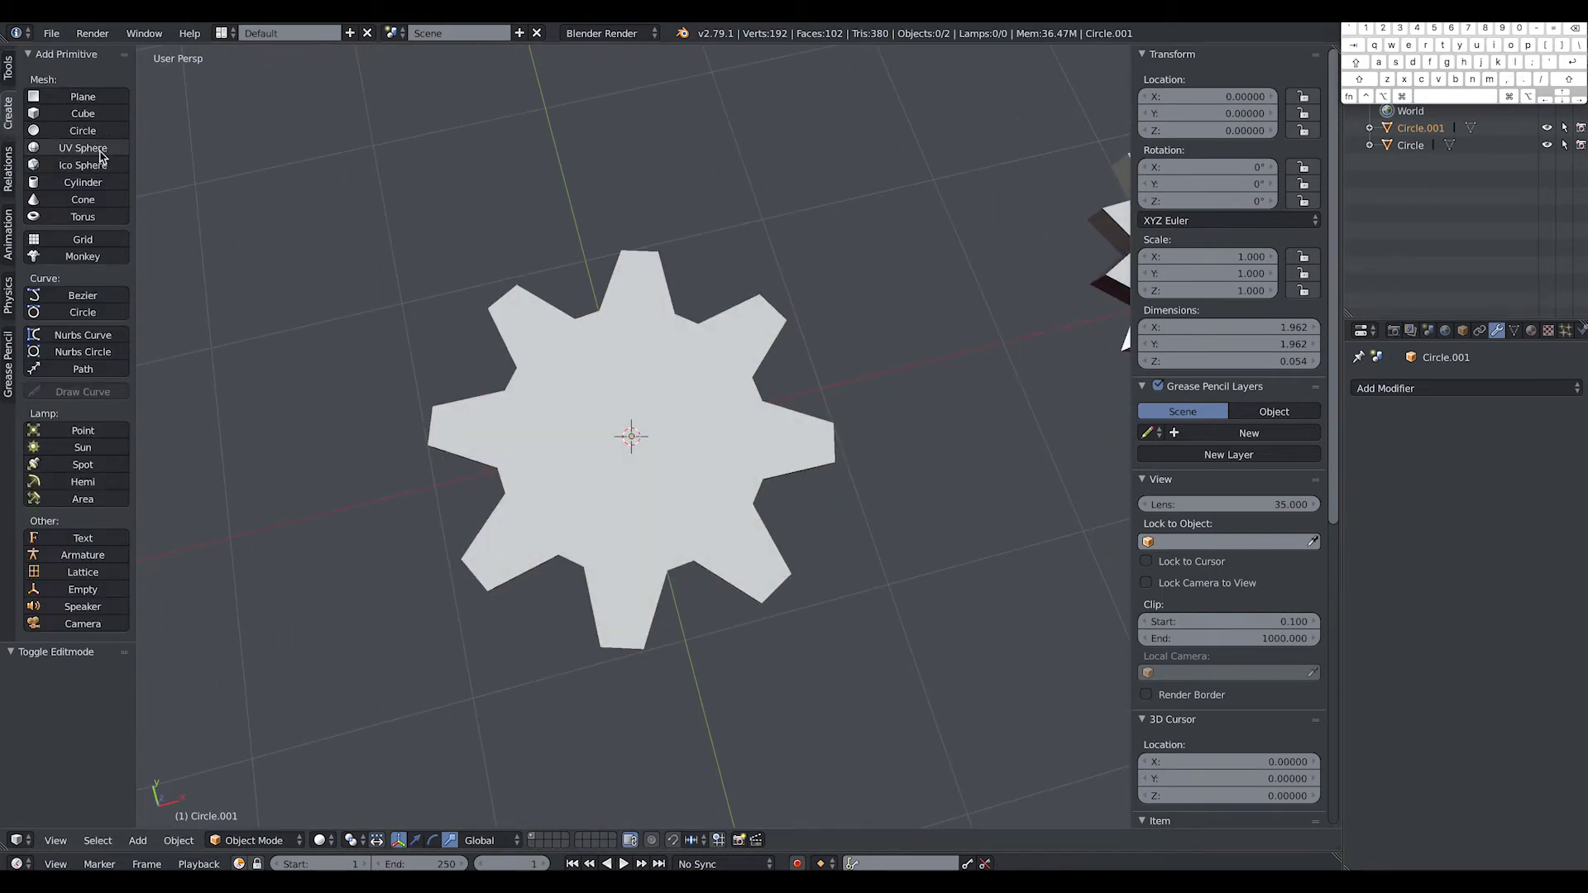
{"action": "left_click", "coordinate": [102, 189]}
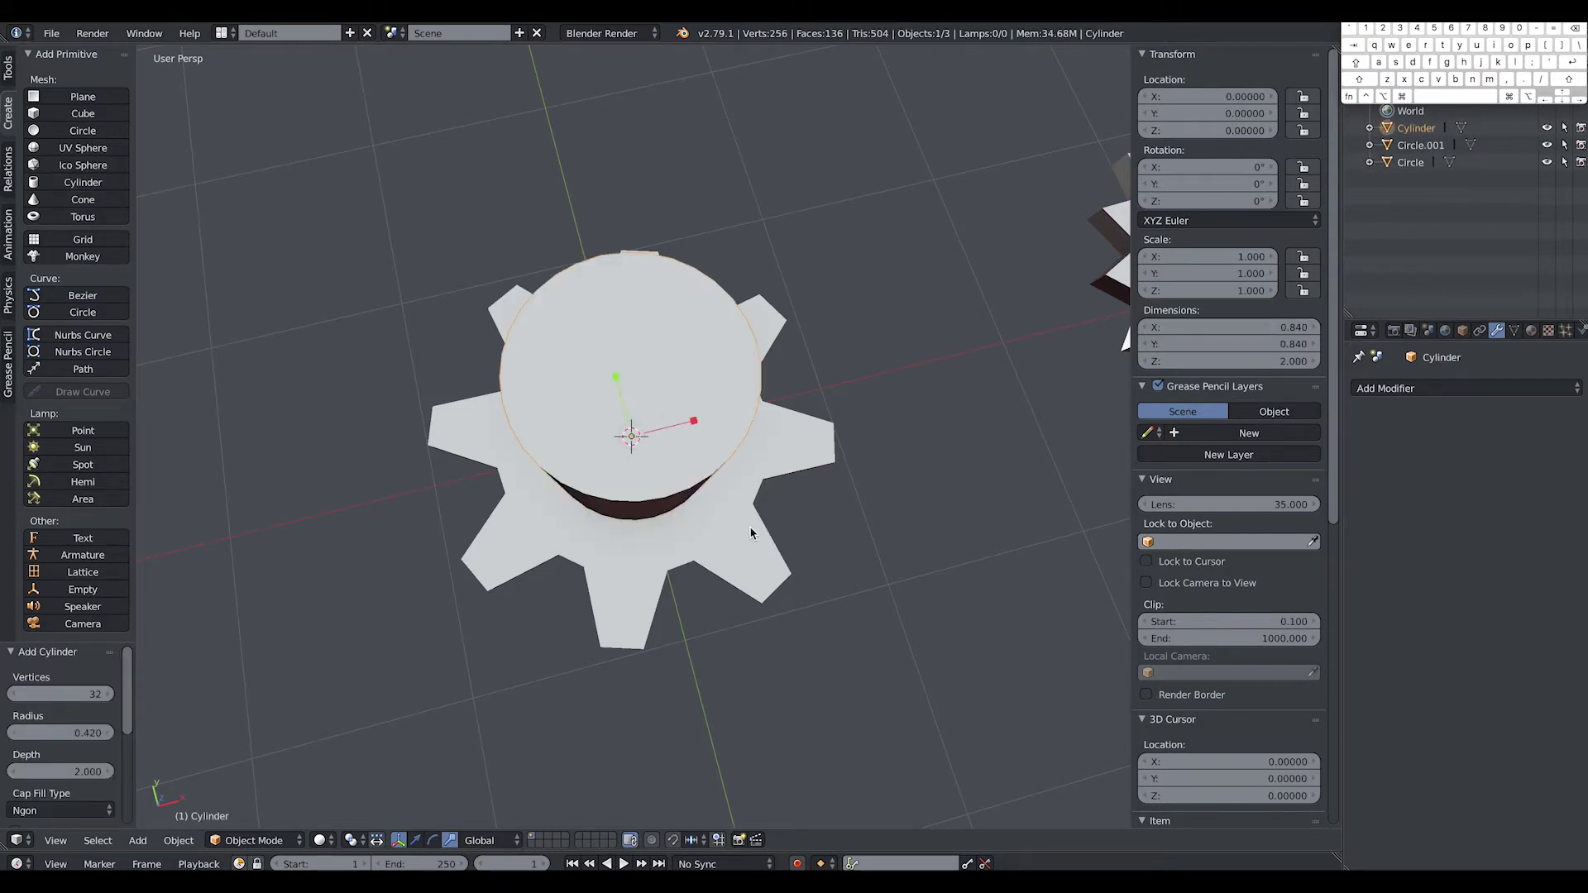
Step: Give the new cogwheel a Boolean modifier with the cylinder as its object, set the operation to Difference and apply it
{"action": "left_click_drag", "start_coordinate": [753, 526], "coordinate": [744, 489], "text": "alt"}
{"action": "right_click", "coordinate": [746, 490]}
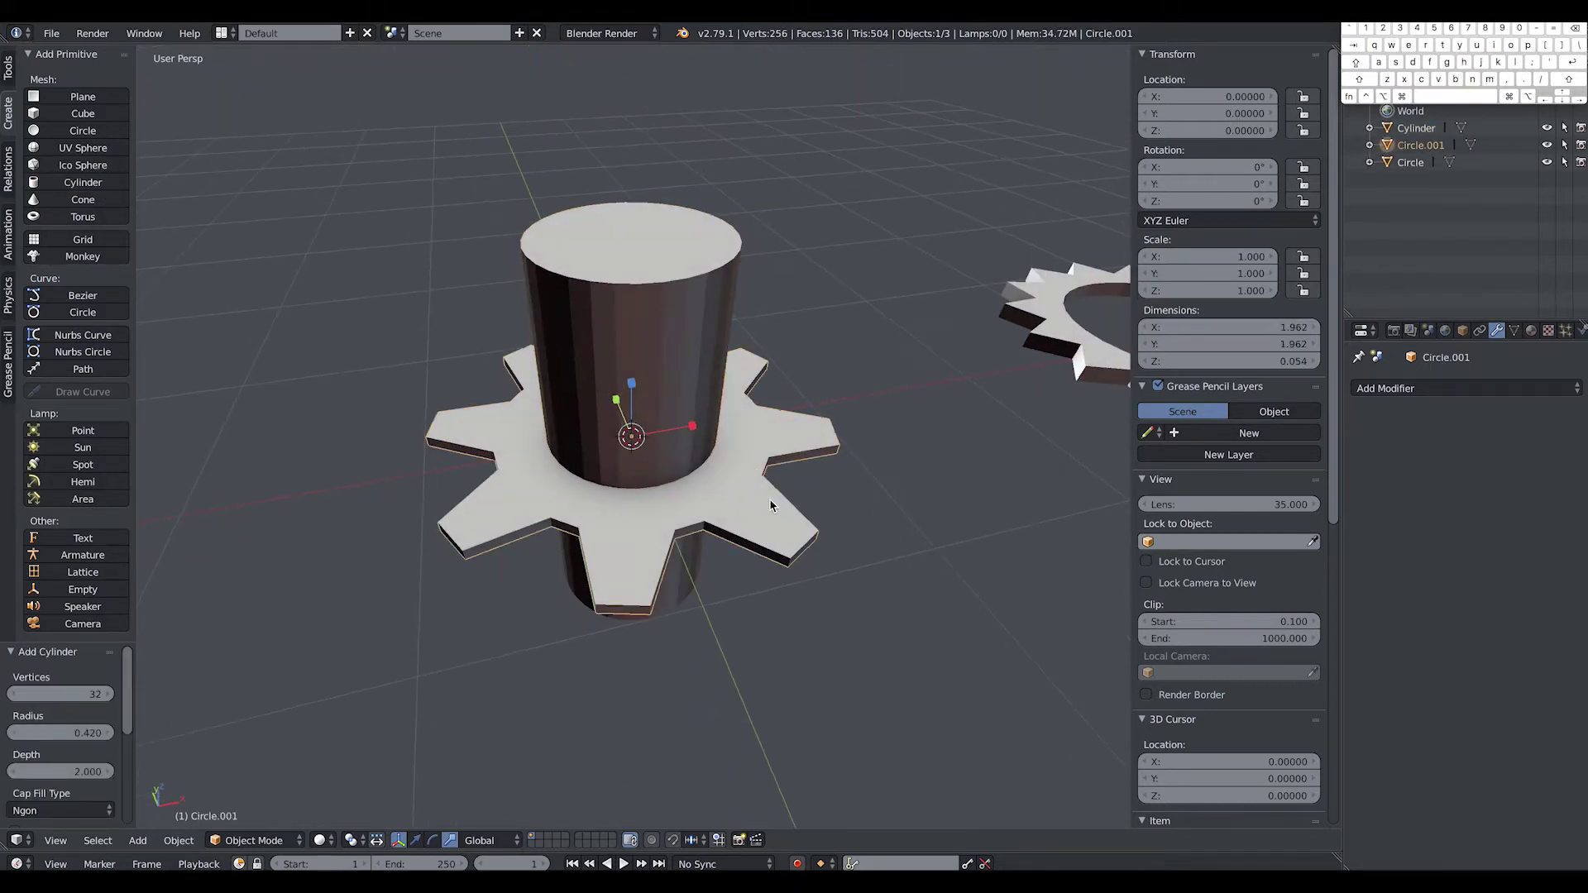
{"action": "left_click", "coordinate": [1433, 392]}
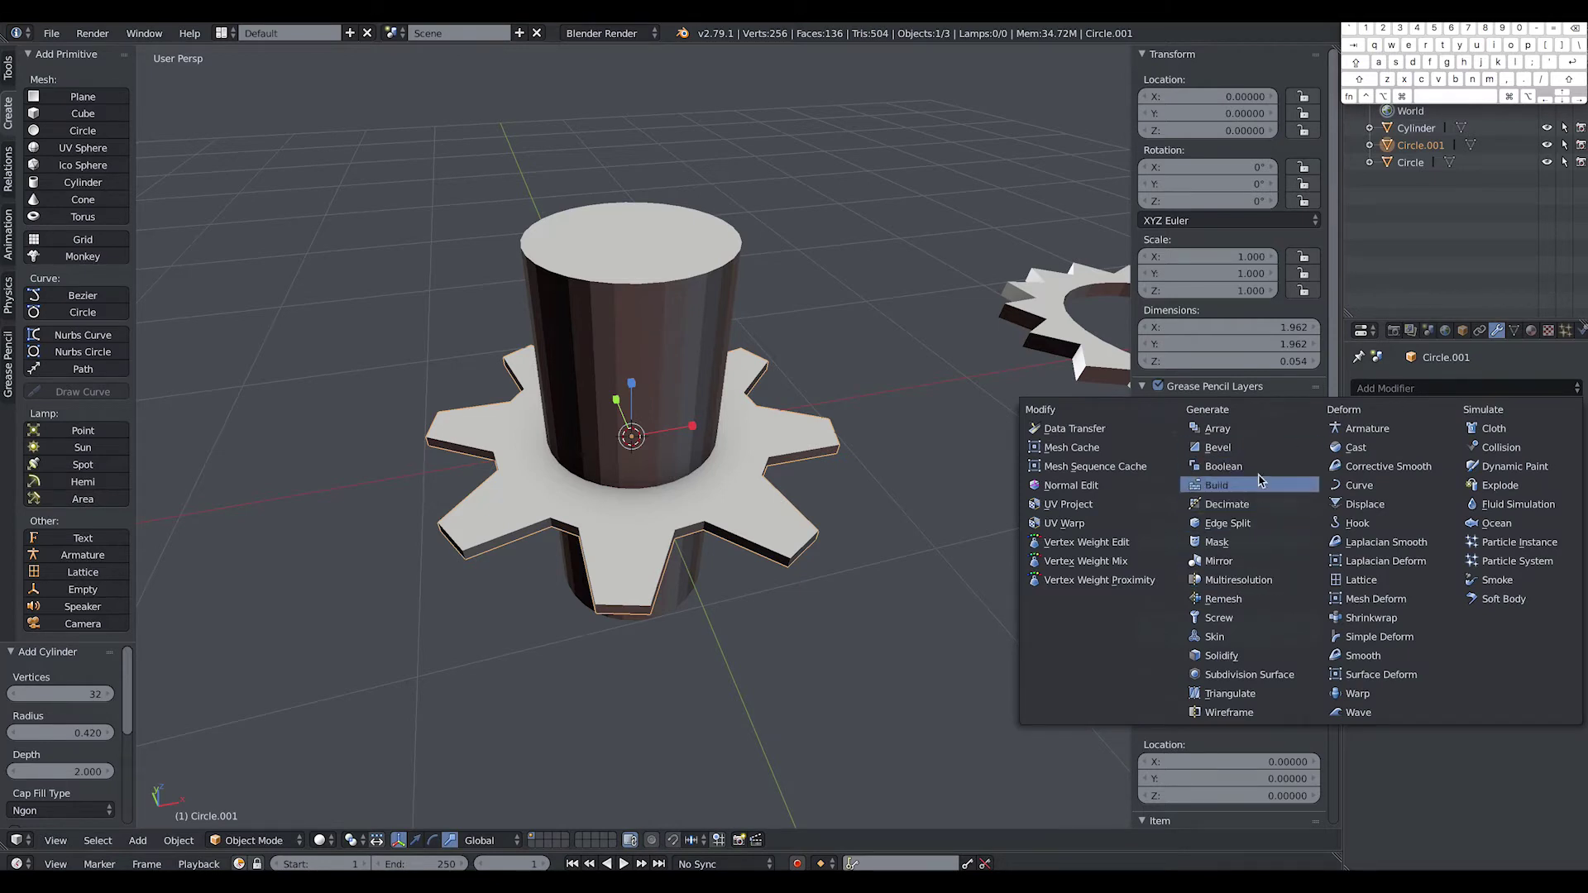
{"action": "left_click", "coordinate": [1223, 465]}
{"action": "left_click", "coordinate": [1569, 482]}
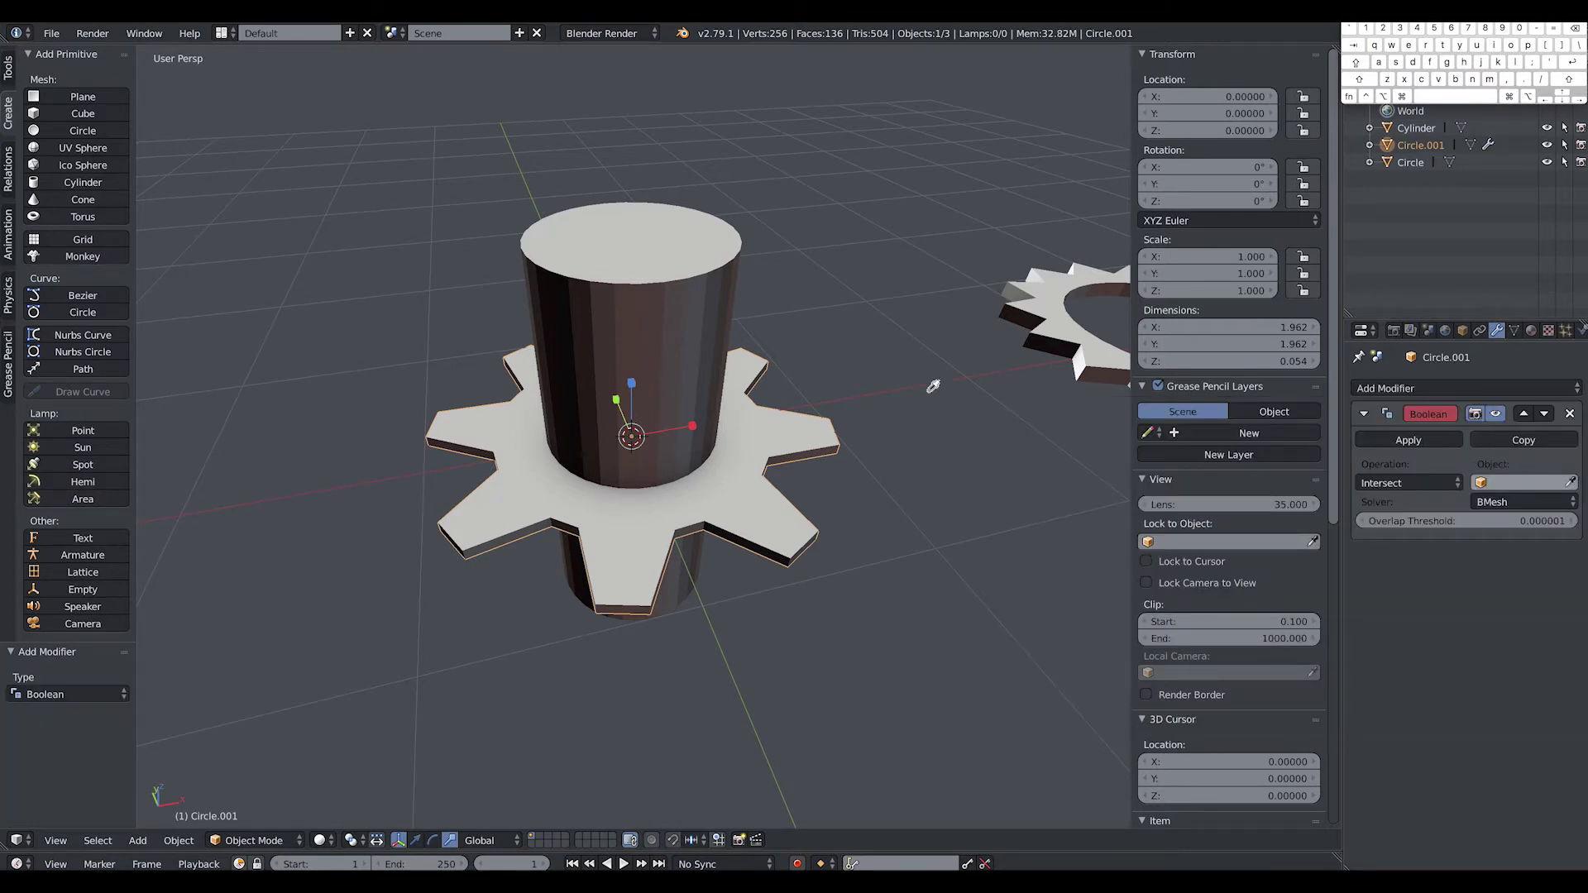
{"action": "left_click", "coordinate": [660, 330]}
{"action": "left_click", "coordinate": [1401, 482]}
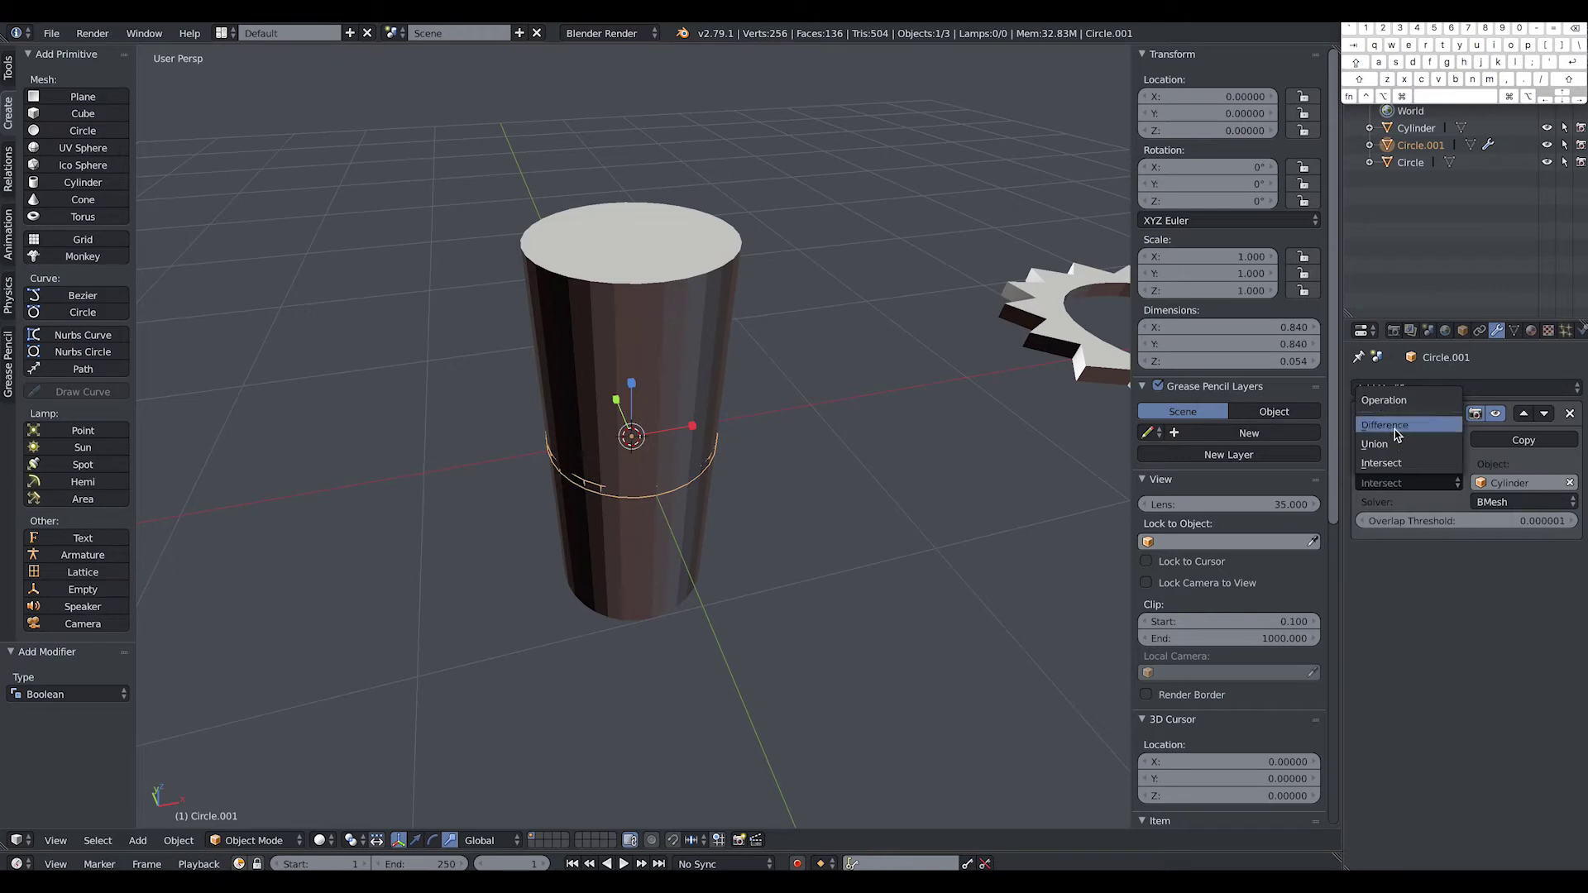
{"action": "left_click", "coordinate": [1396, 426]}
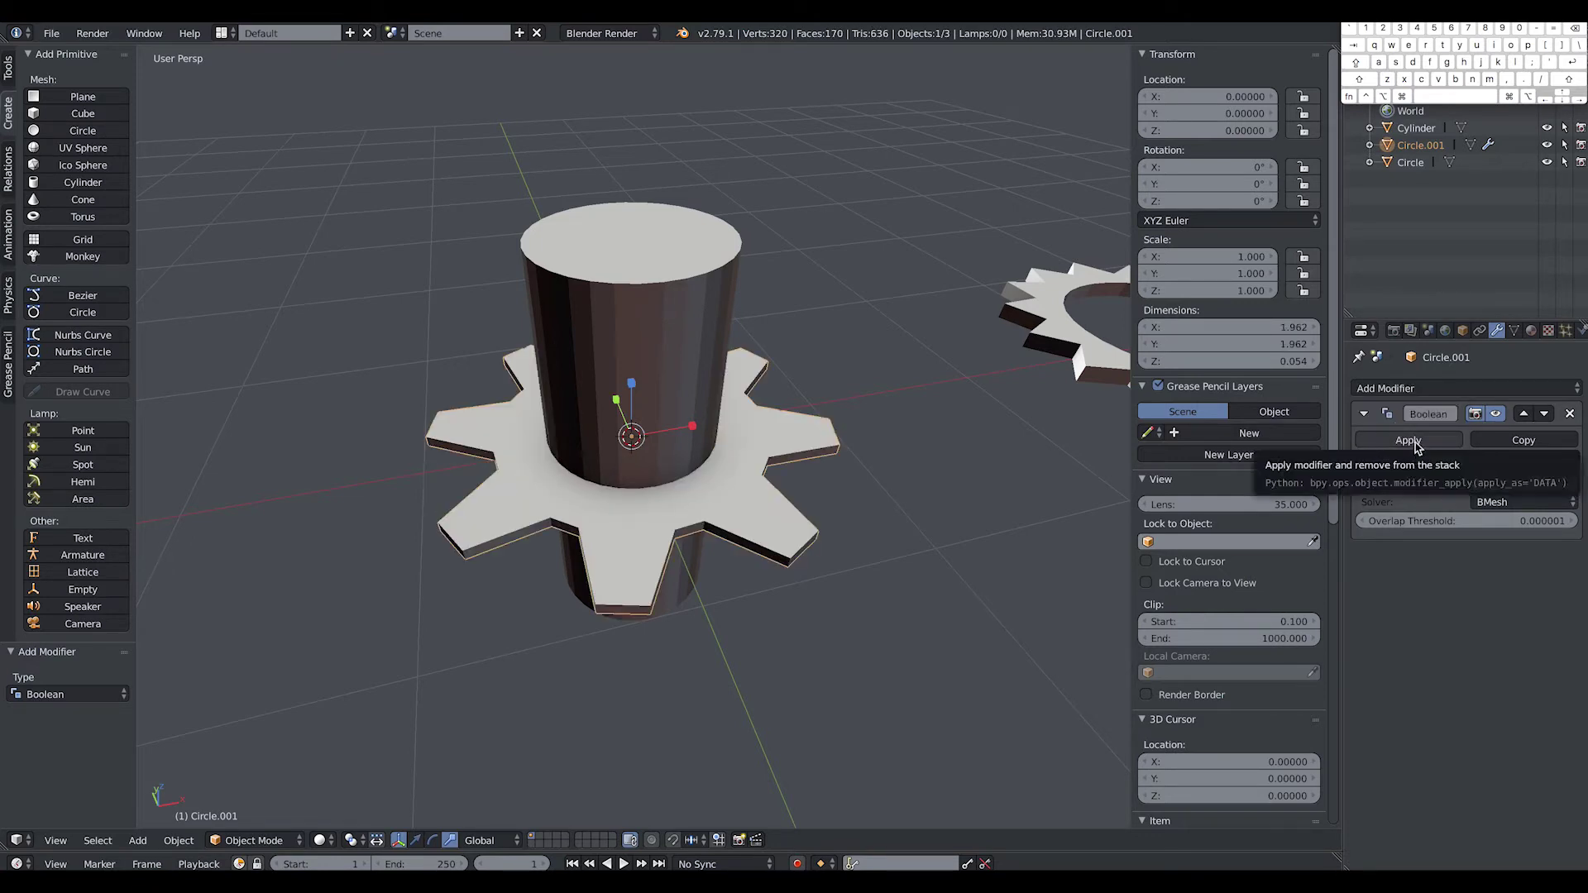
{"action": "left_click", "coordinate": [1414, 446]}
Step: Delete the cutting cylinder from the centre of the new cogwheel
{"action": "right_click", "coordinate": [669, 363]}
{"action": "key", "text": "Delete"}
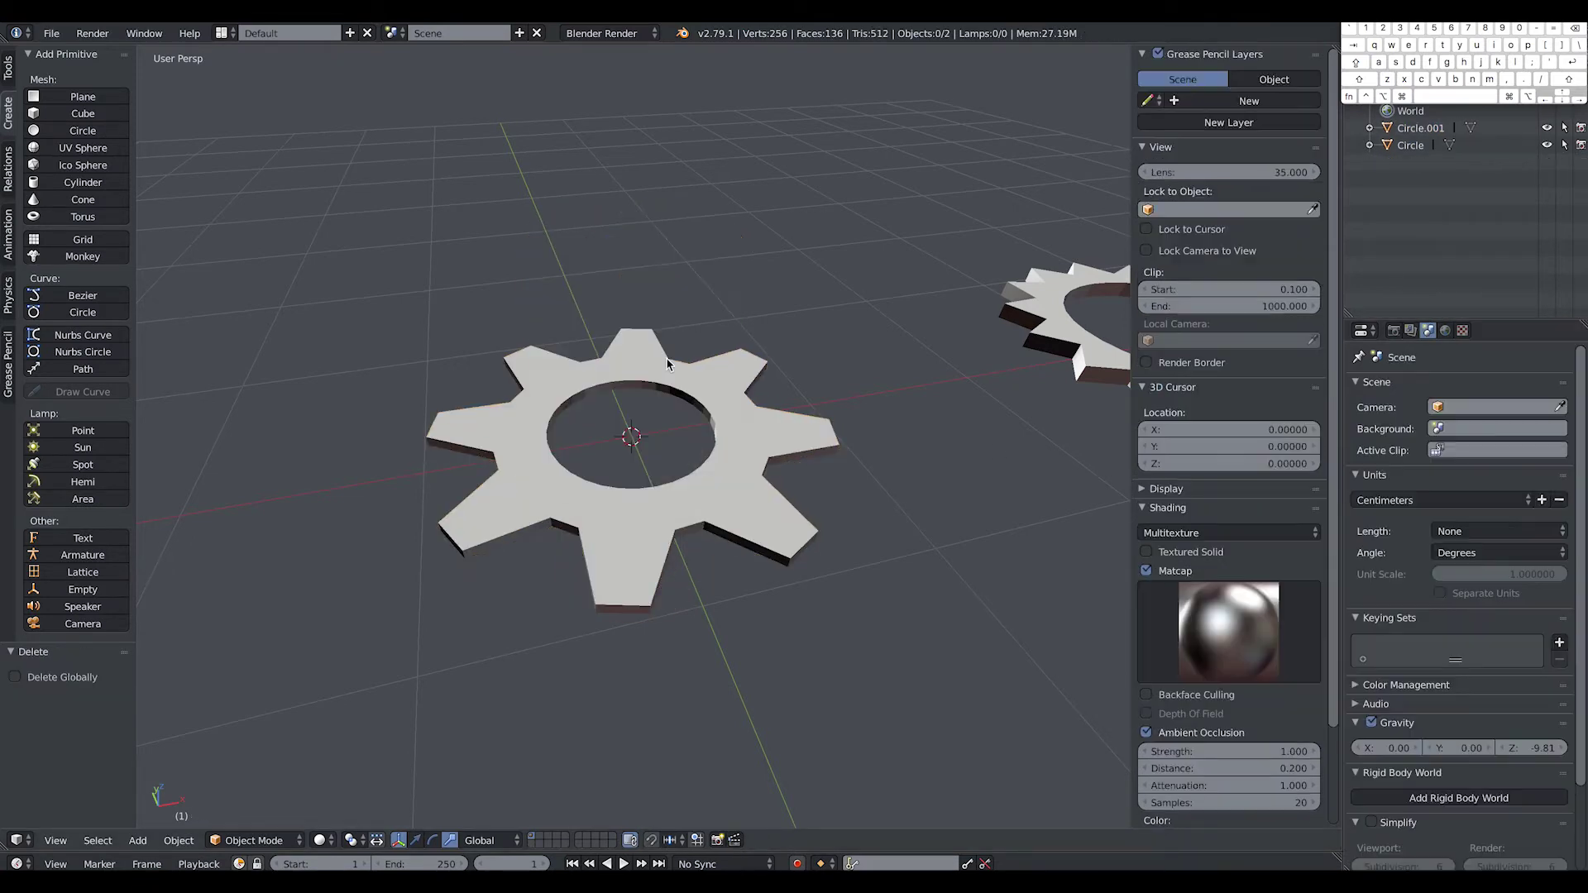
{"action": "left_click_drag", "start_coordinate": [752, 429], "coordinate": [745, 465], "text": "alt"}
{"action": "scroll", "coordinate": [748, 464], "scroll_direction": "down", "scroll_amount": 5}
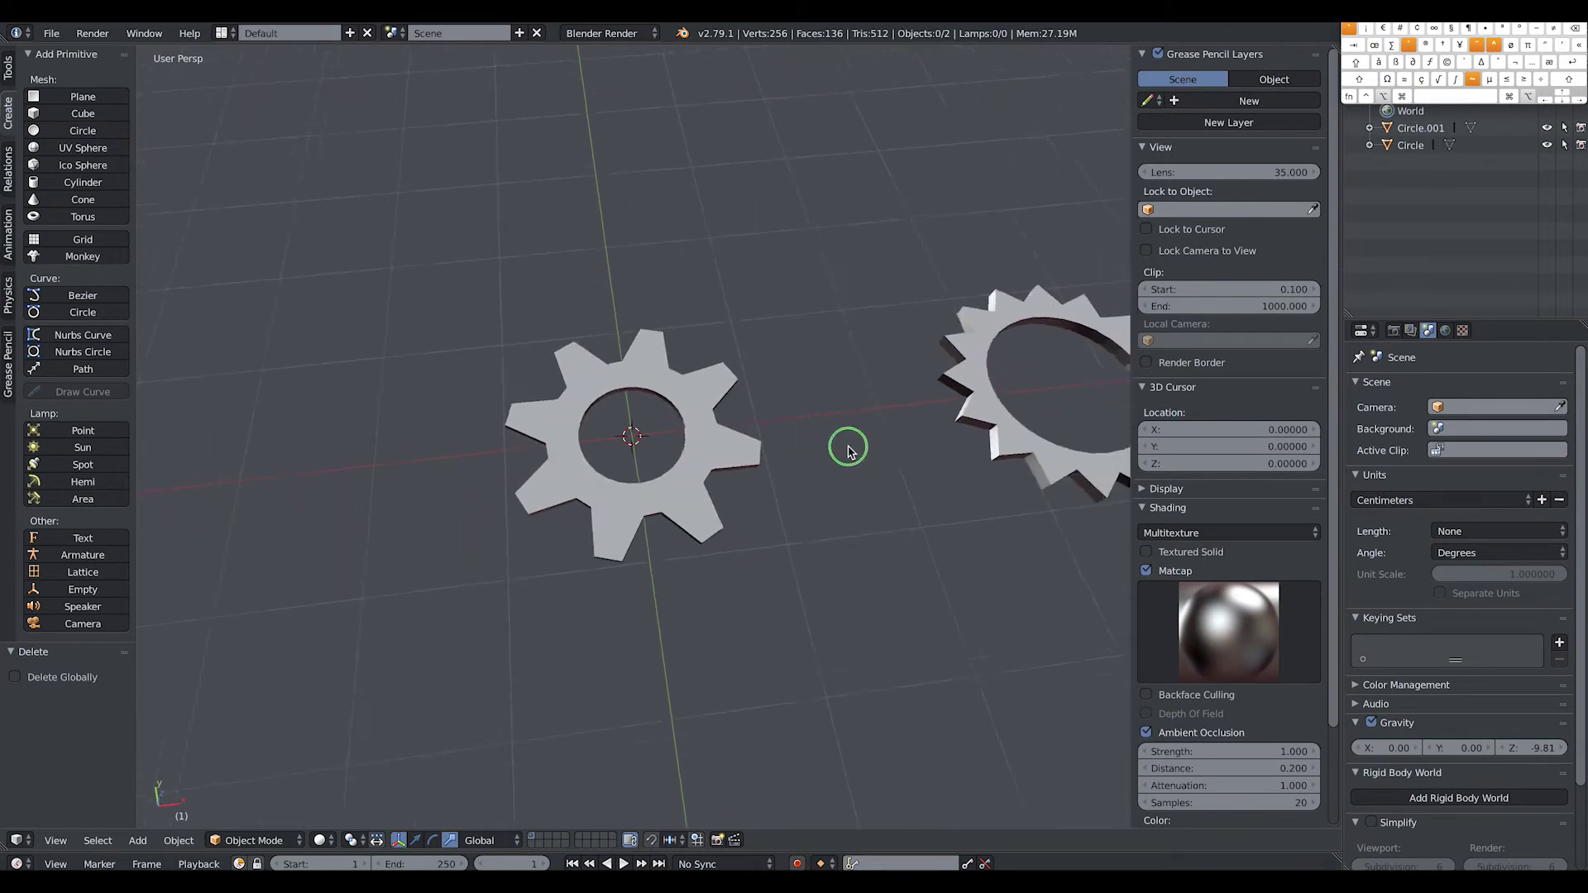
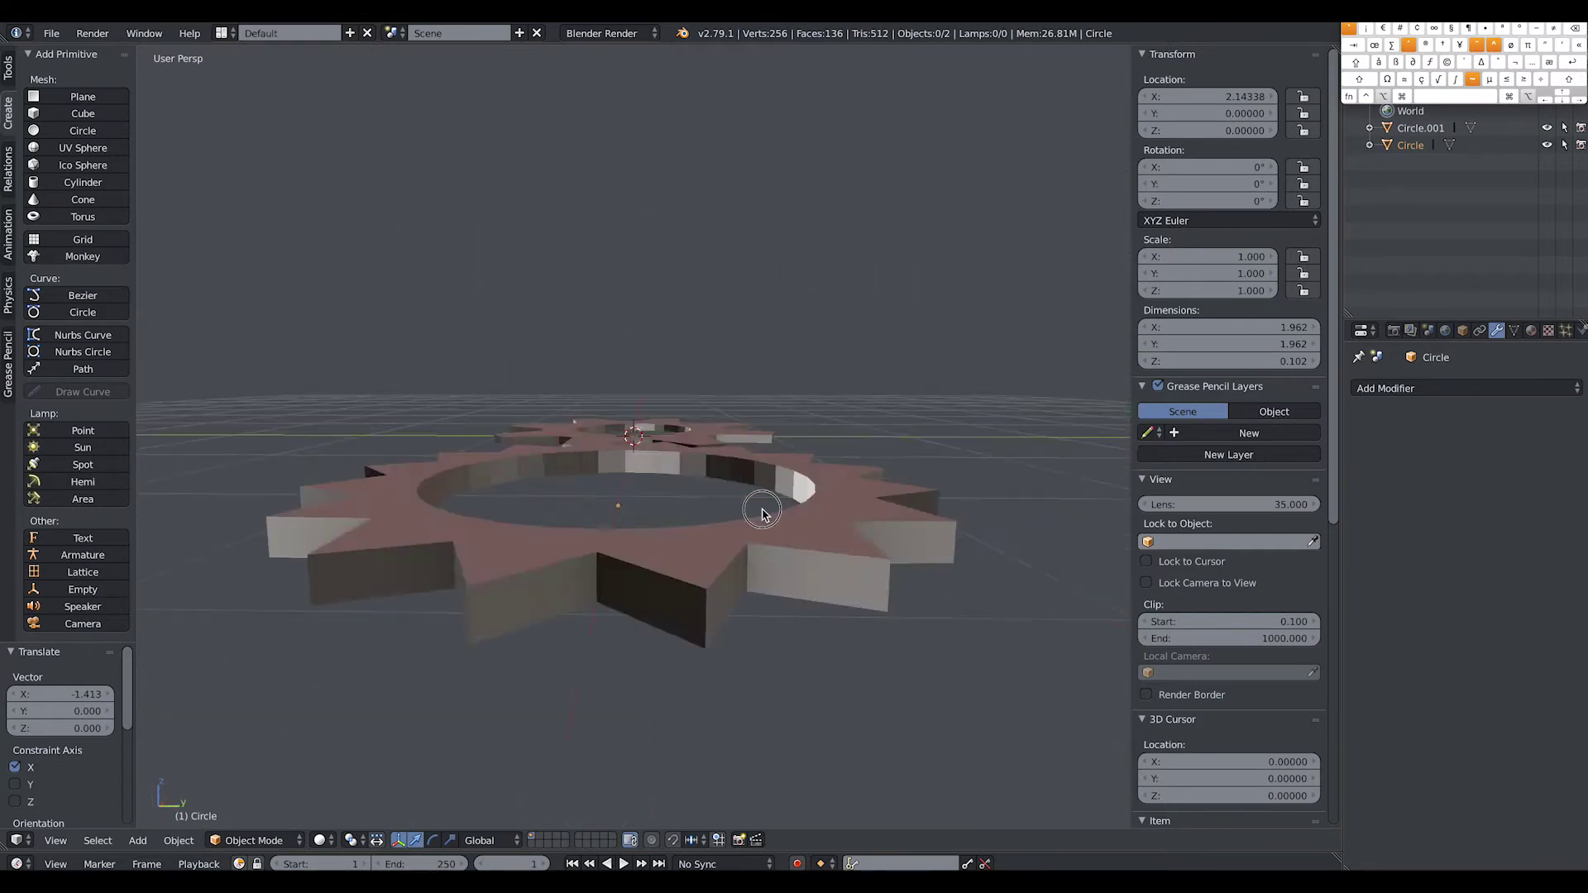
Step: Give the cogwheel with flat-topped teeth a Bevel modifier with a width of 0.0040
{"action": "scroll", "coordinate": [825, 488], "scroll_direction": "up", "scroll_amount": 3}
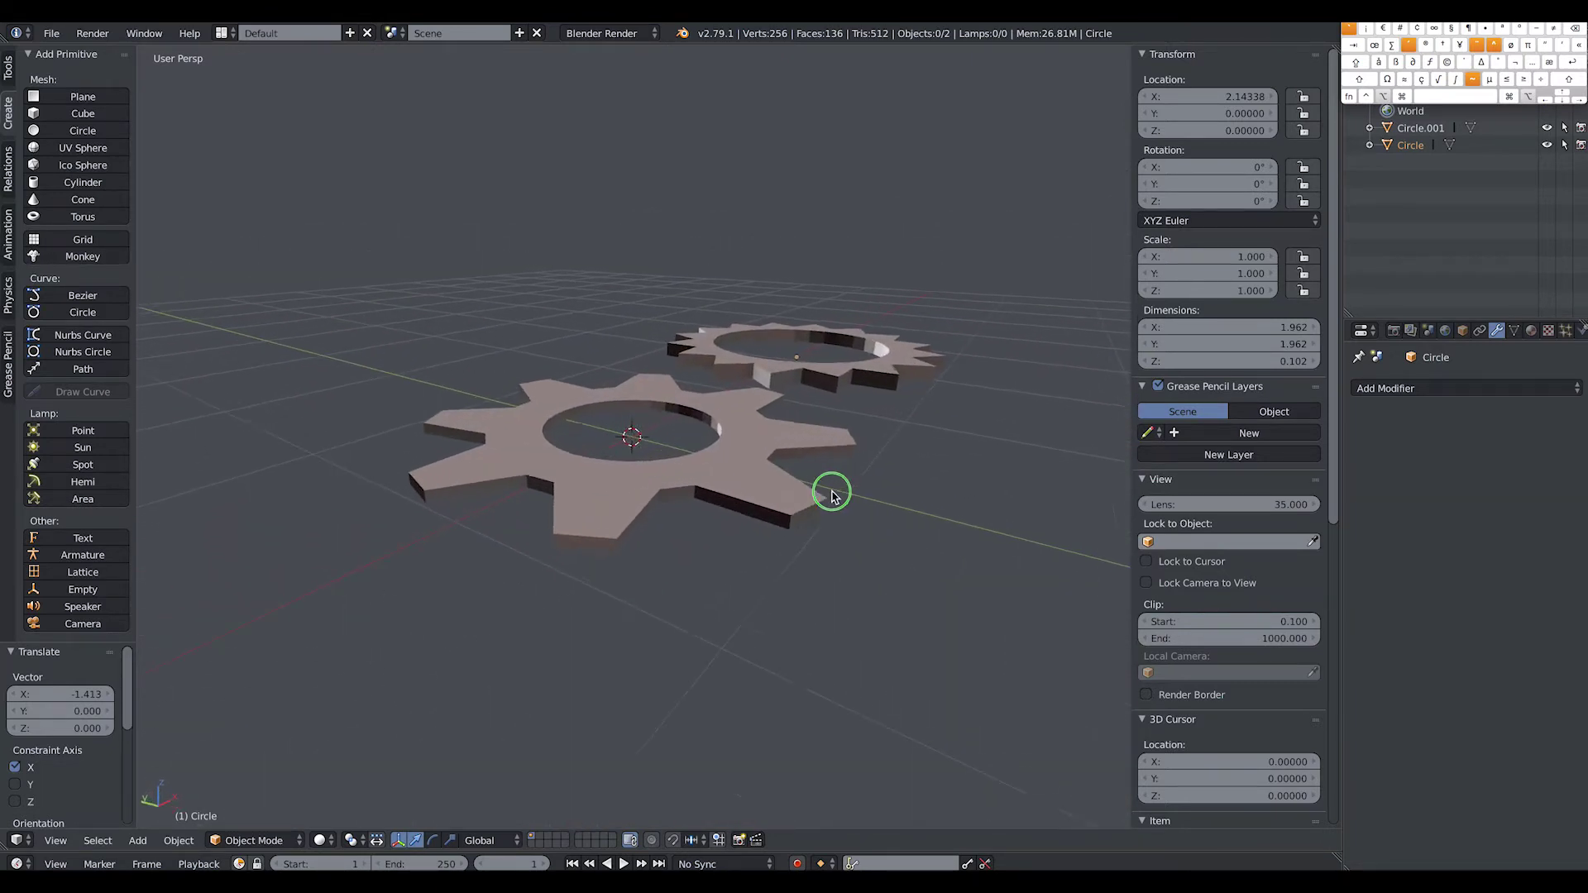
{"action": "right_click", "coordinate": [755, 491]}
{"action": "middle_click_drag", "start_coordinate": [851, 610], "coordinate": [858, 610]}
{"action": "middle_click_drag", "start_coordinate": [708, 577], "coordinate": [753, 567], "text": "ctrl"}
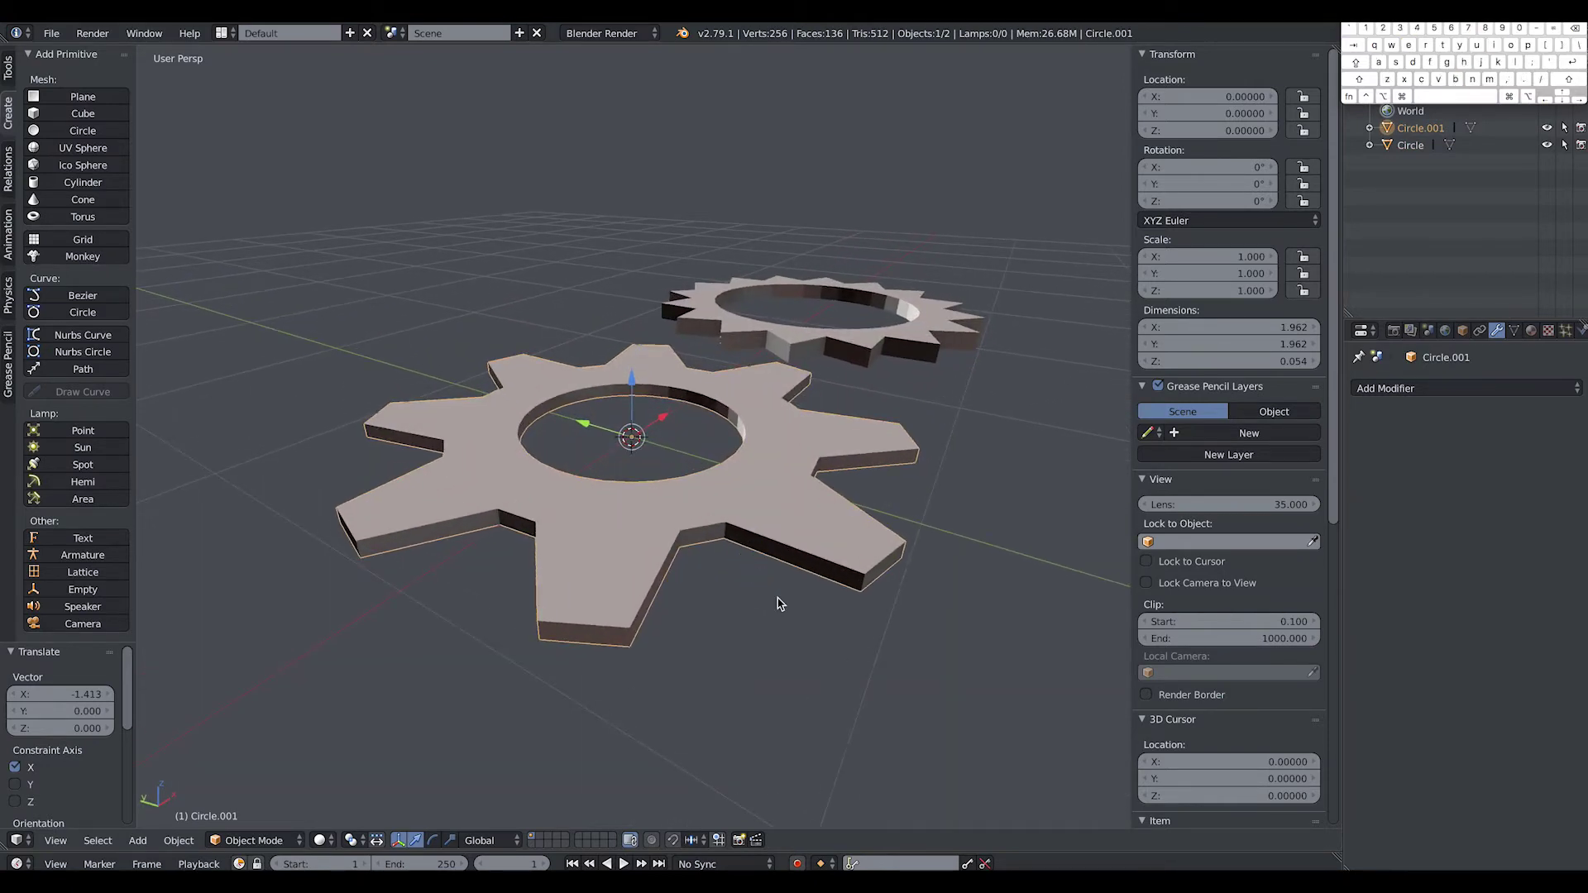
{"action": "middle_click_drag", "start_coordinate": [815, 645], "coordinate": [886, 585]}
{"action": "left_click", "coordinate": [1455, 390]}
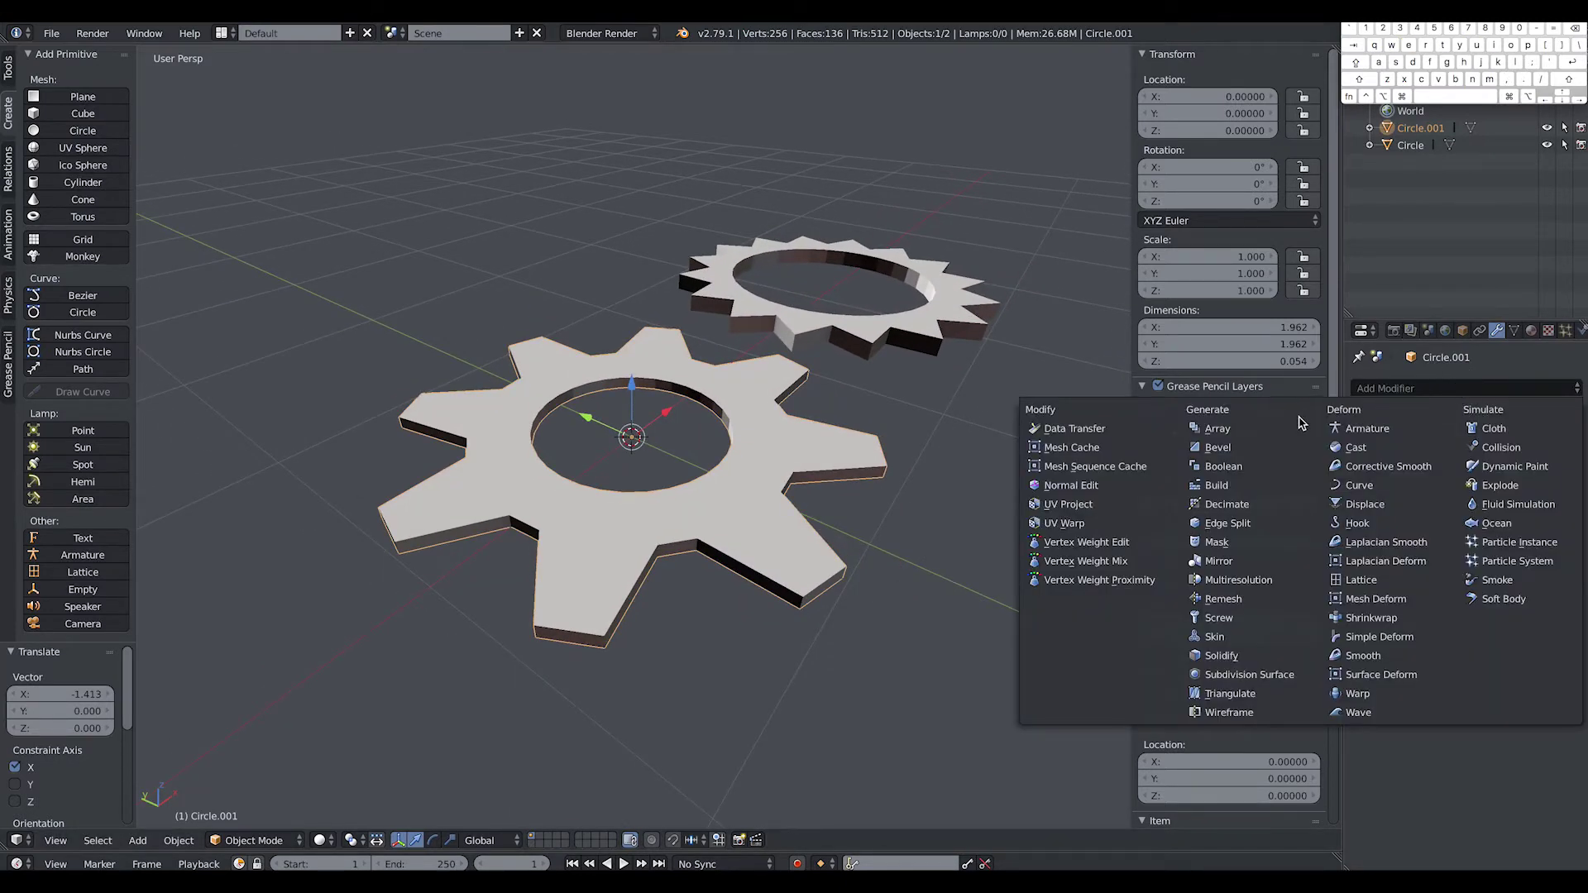
{"action": "left_click", "coordinate": [1389, 389]}
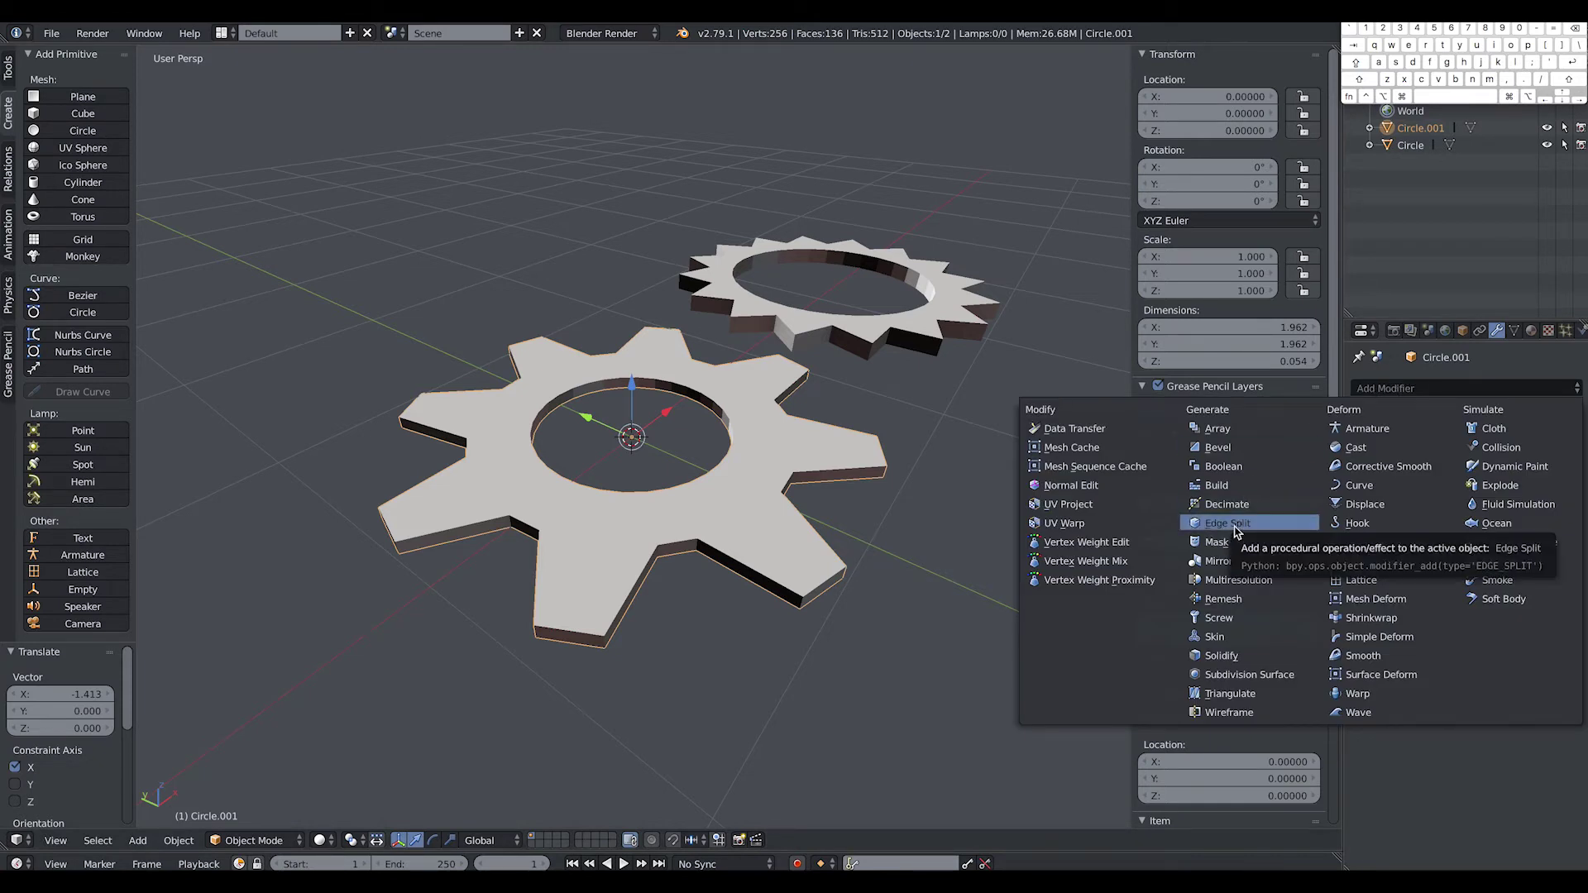
{"action": "left_click", "coordinate": [1238, 447]}
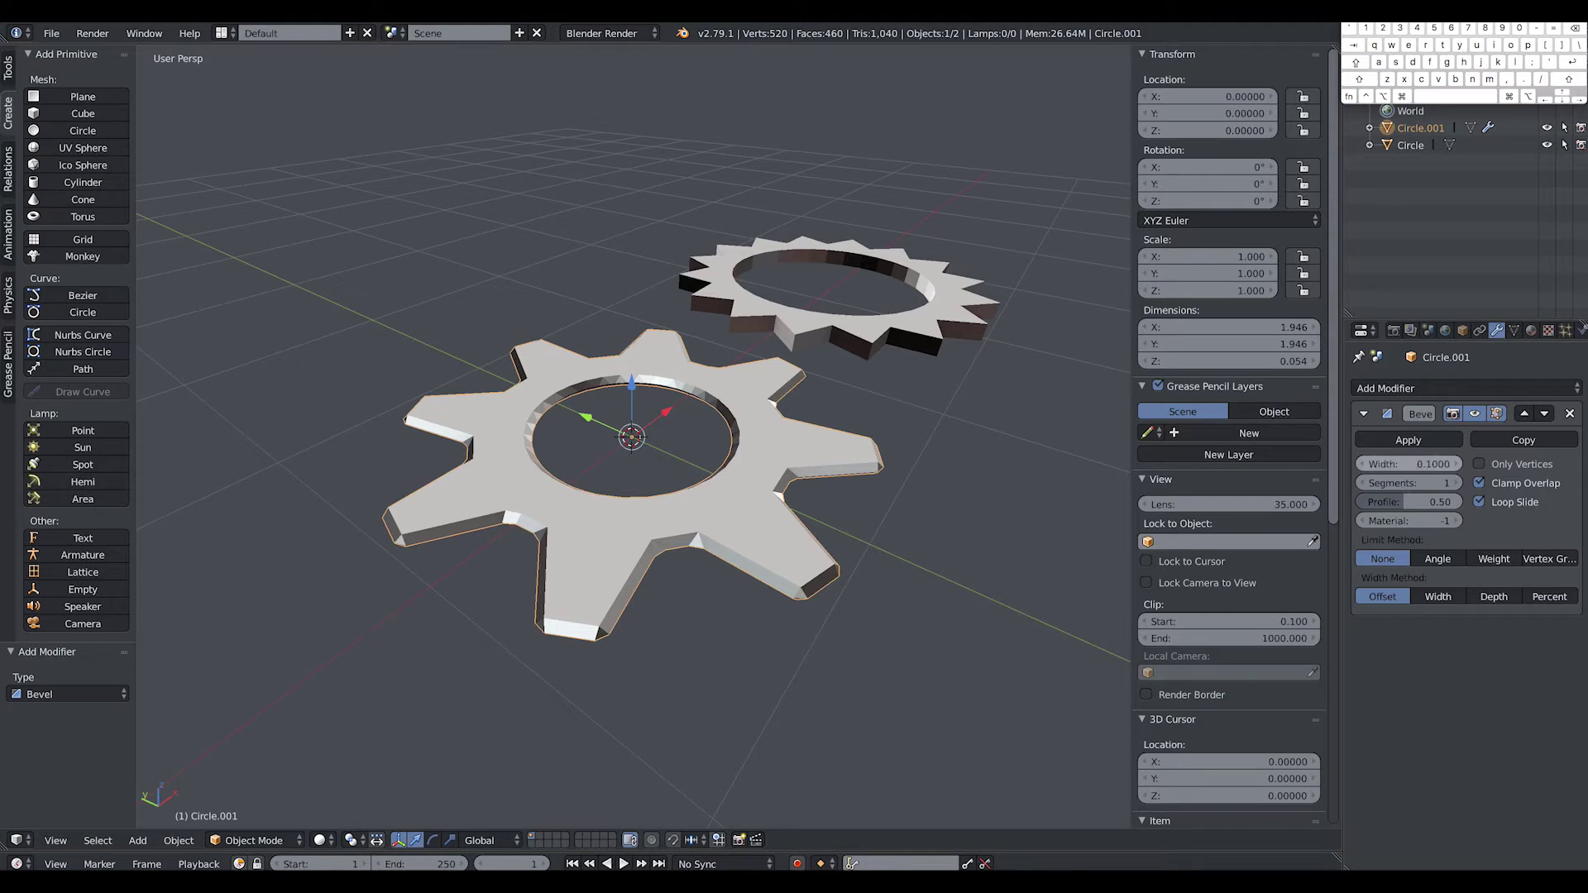
{"action": "left_click_drag", "start_coordinate": [1408, 464], "coordinate": [1383, 464]}
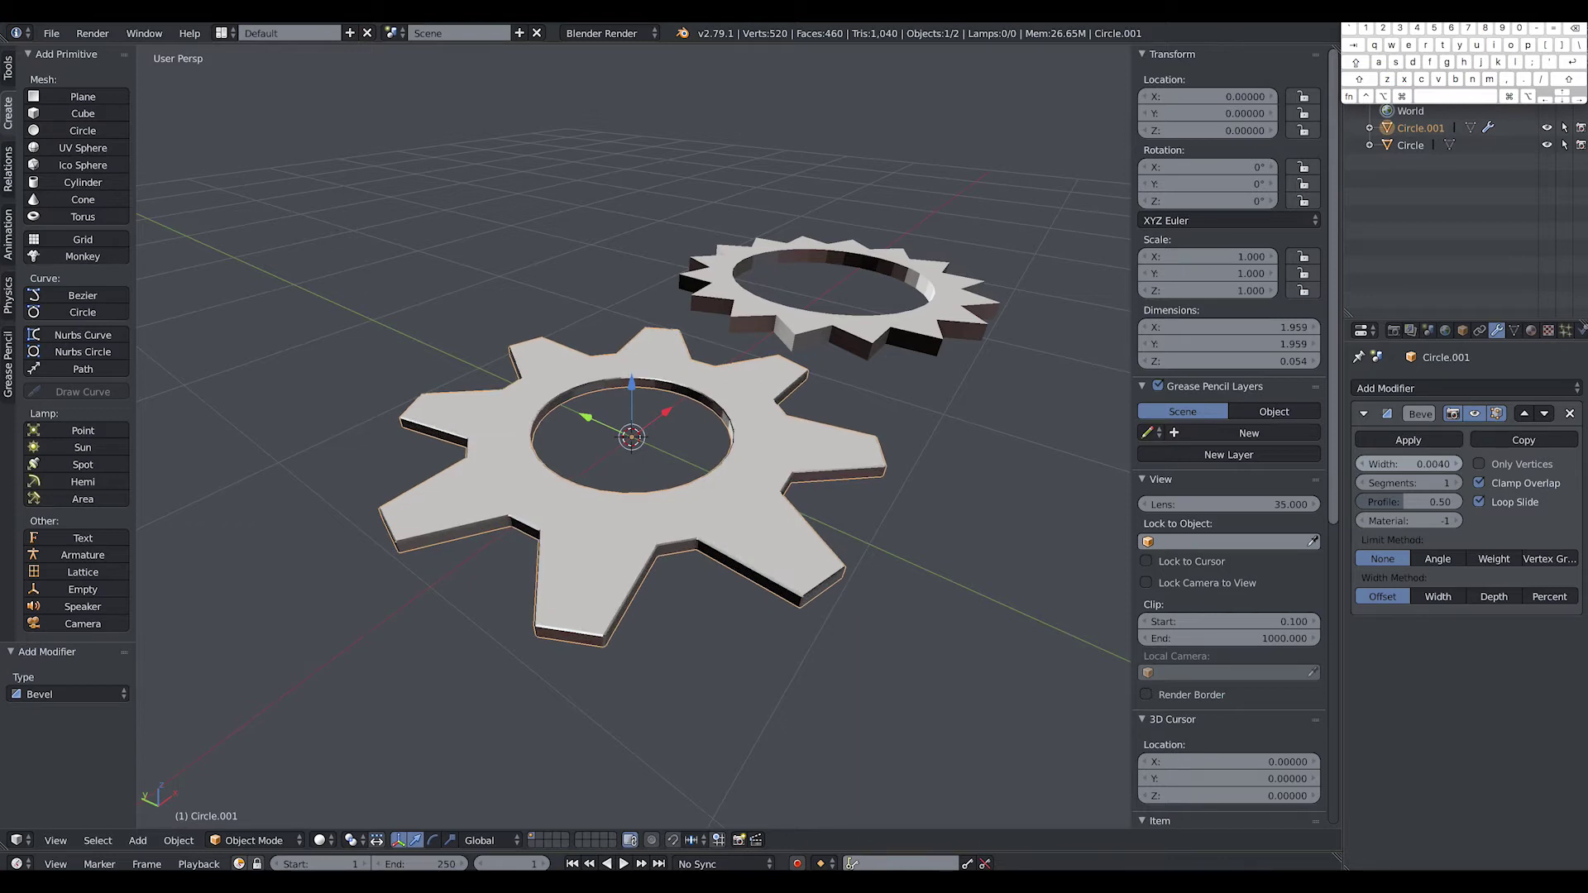
{"action": "key", "text": "a"}
Step: Give the cogwheel with pointed teeth a Bevel modifier with a width of 0.0080
{"action": "left_click_drag", "start_coordinate": [807, 599], "coordinate": [882, 574], "text": "alt"}
{"action": "scroll", "coordinate": [801, 567], "scroll_direction": "up", "scroll_amount": 3}
{"action": "scroll", "coordinate": [827, 567], "scroll_direction": "down", "scroll_amount": 4}
{"action": "middle_click_drag", "start_coordinate": [772, 560], "coordinate": [900, 379]}
{"action": "right_click", "coordinate": [912, 354]}
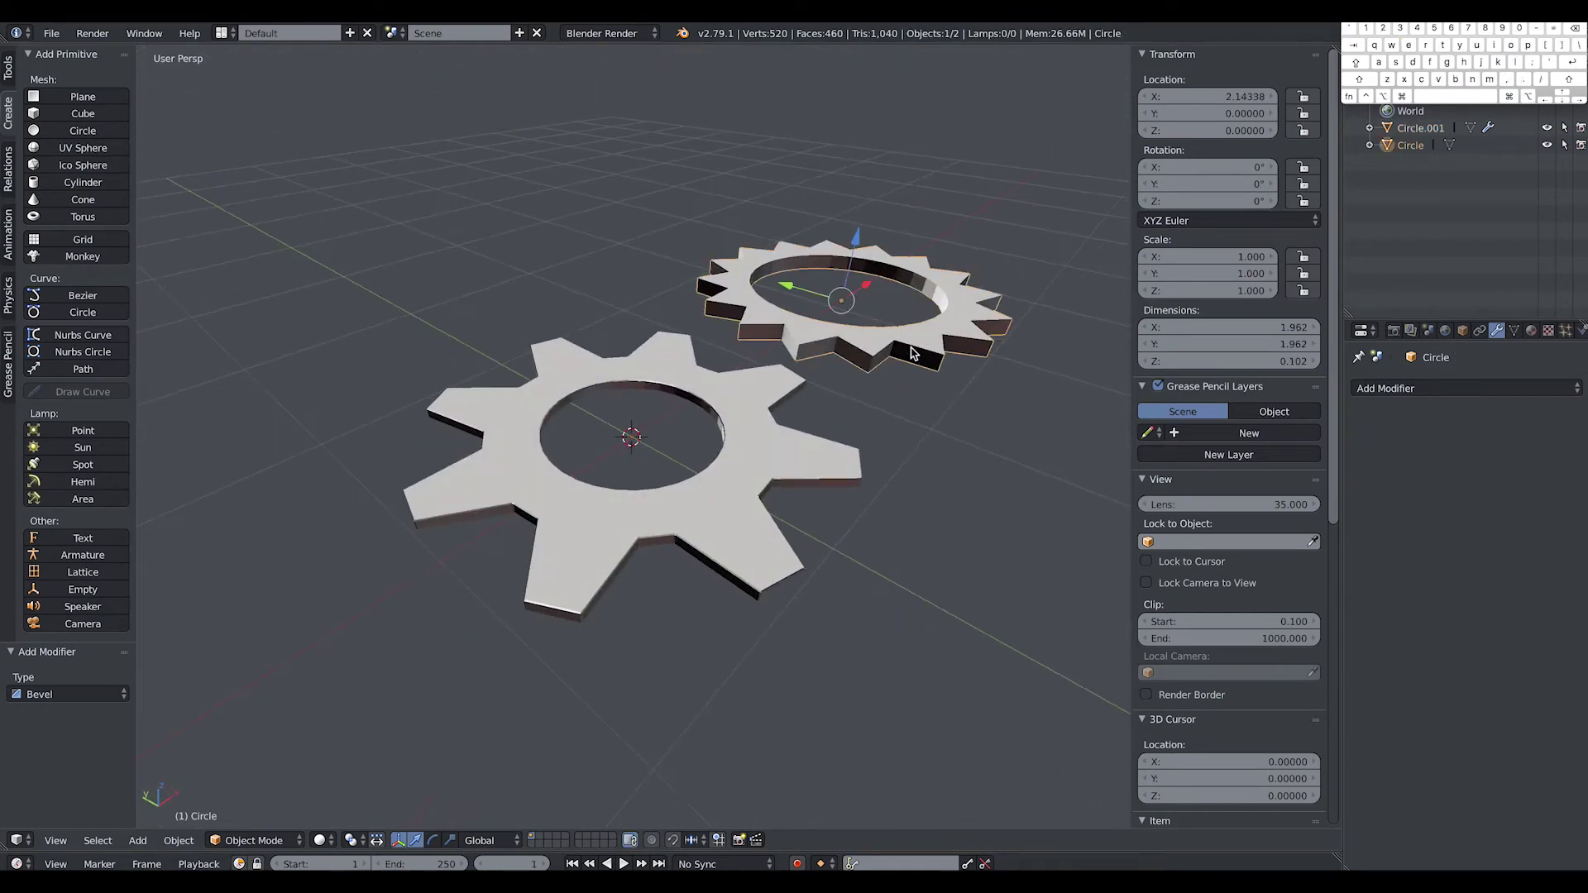
{"action": "key", "text": "KP_Decimal"}
{"action": "left_click", "coordinate": [1415, 387]}
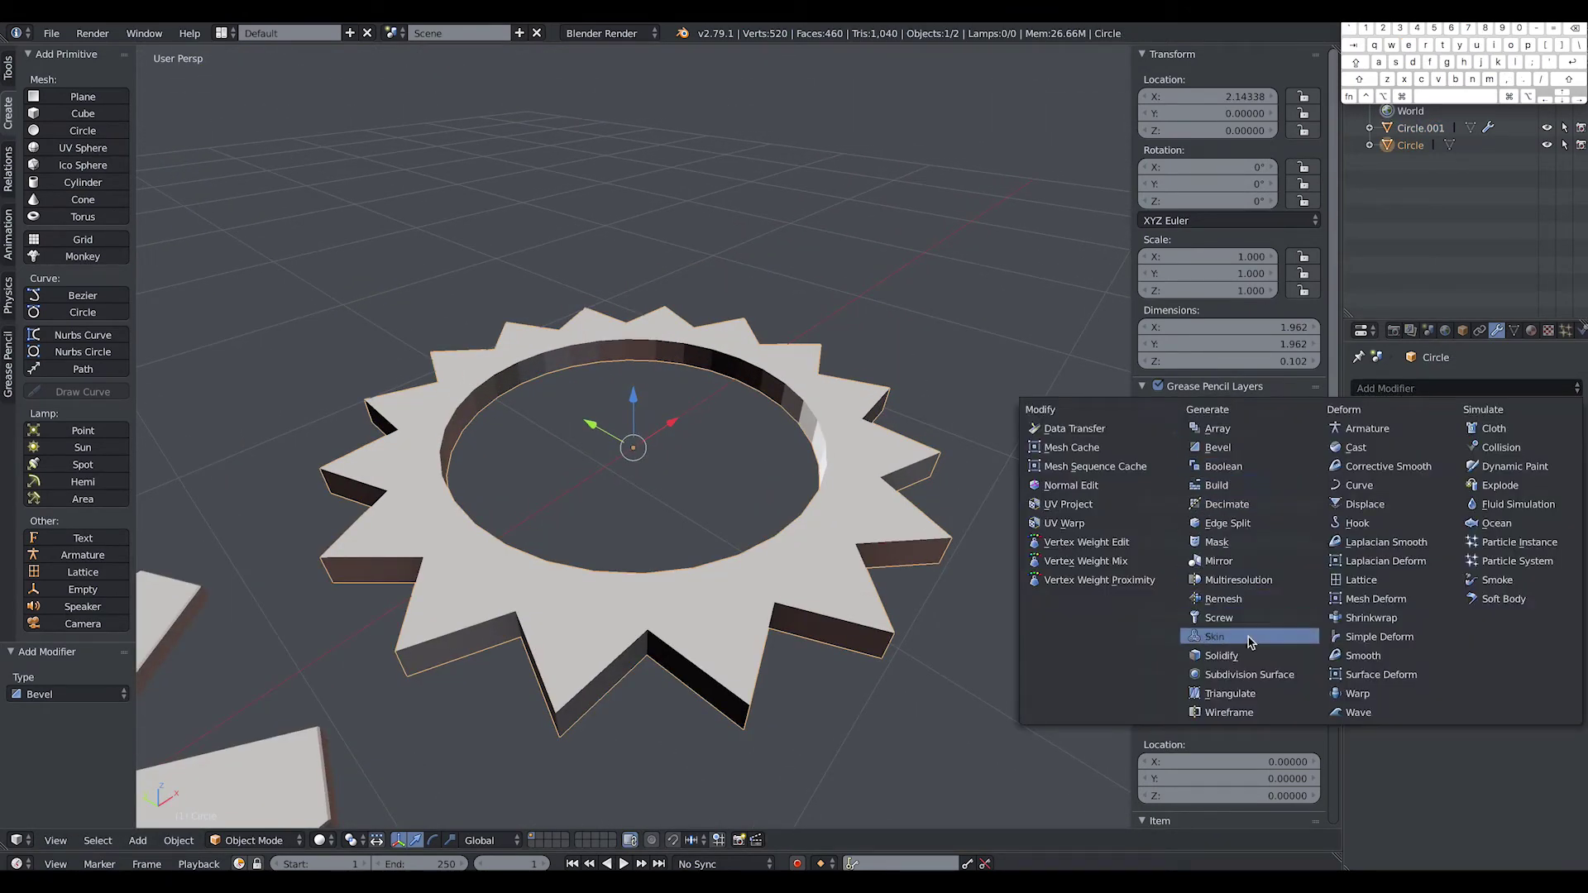
{"action": "left_click", "coordinate": [1248, 449]}
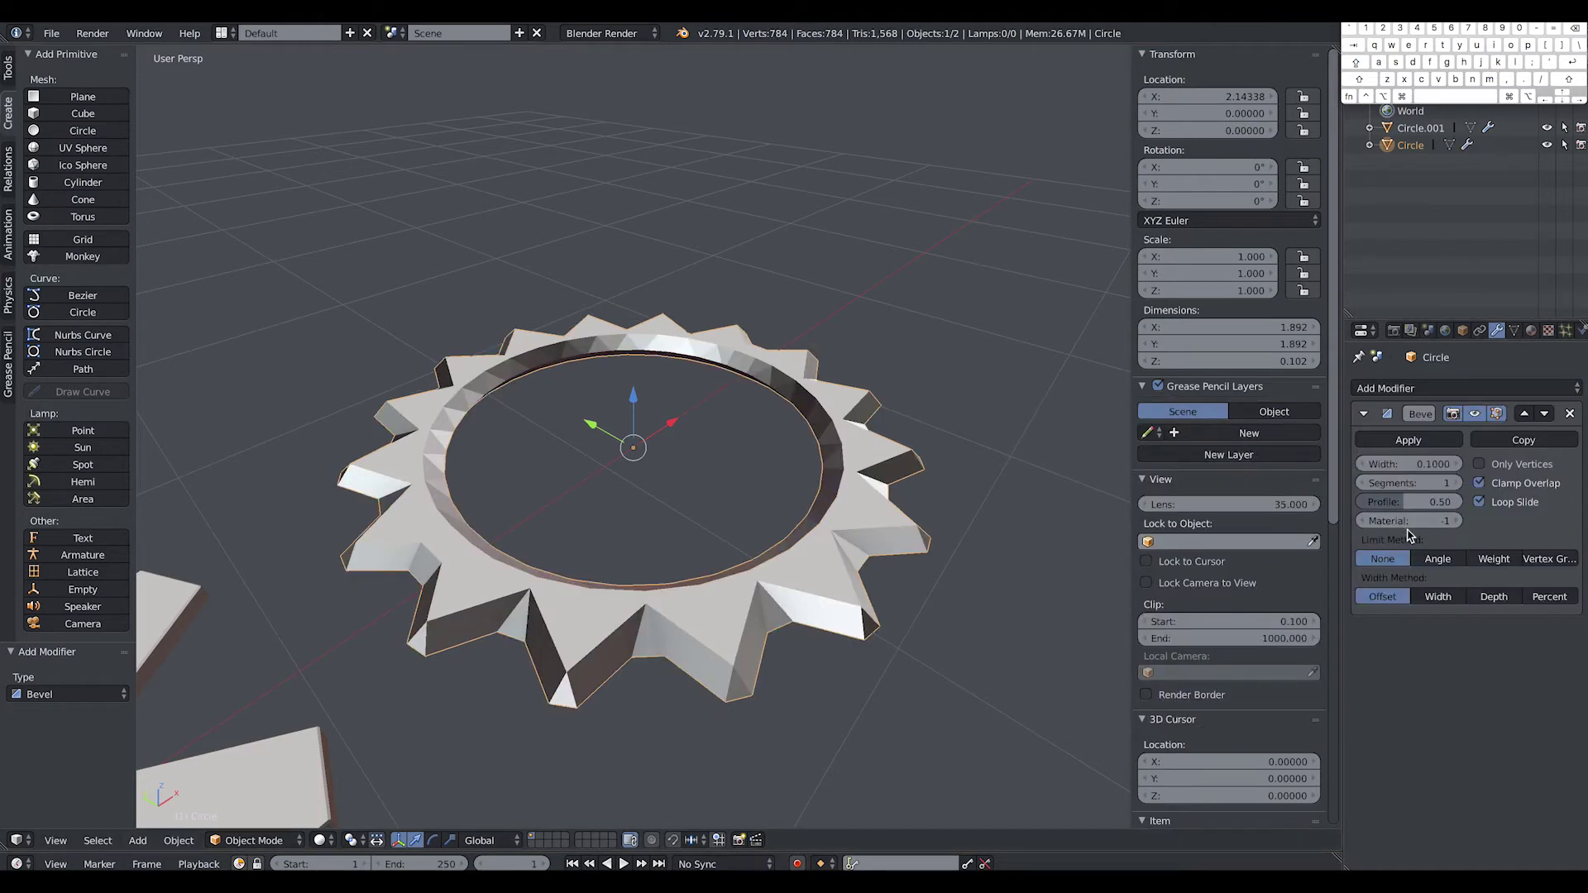
{"action": "left_click_drag", "start_coordinate": [1408, 464], "coordinate": [1375, 463]}
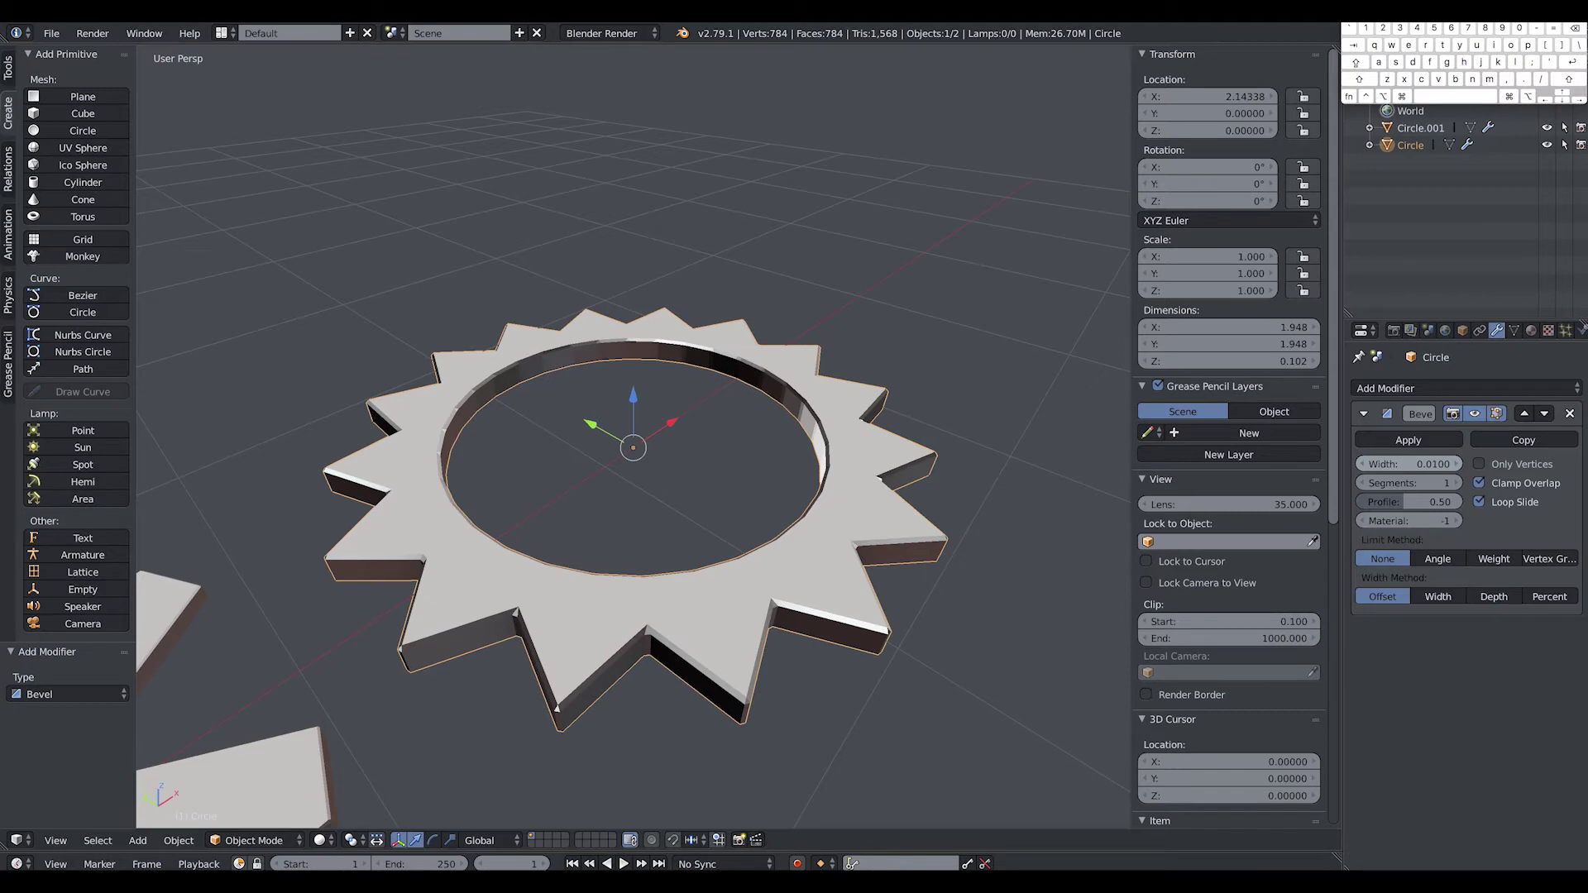
{"action": "left_click_drag", "start_coordinate": [1375, 464], "coordinate": [1373, 464]}
{"action": "key", "text": "a"}
Step: Examine the bevelled edges of both cogwheels and the bevel width of the flat-toothed one
{"action": "left_click_drag", "start_coordinate": [960, 705], "coordinate": [868, 606], "text": "alt"}
{"action": "right_click", "coordinate": [410, 619]}
{"action": "key", "text": "KP_Decimal"}
{"action": "left_click_drag", "start_coordinate": [586, 673], "coordinate": [613, 647], "text": "alt"}
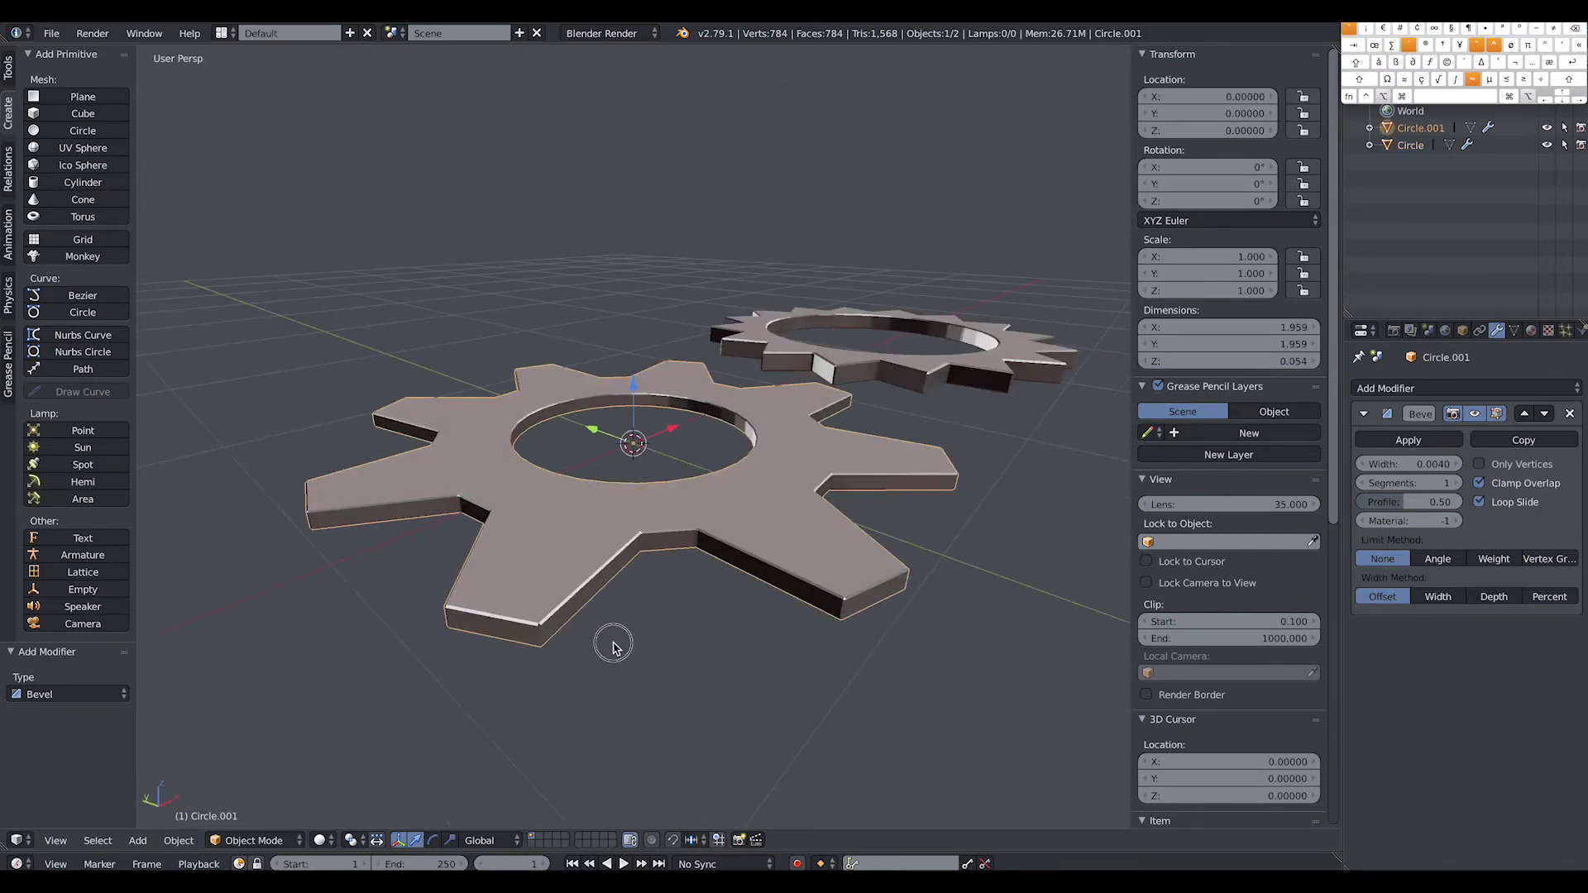
{"action": "mouse_move", "coordinate": [1408, 463]}
{"action": "left_mouse_down"}
{"action": "mouse_move", "coordinate": [1422, 464]}
{"action": "mouse_move", "coordinate": [1409, 464]}
{"action": "left_mouse_up"}
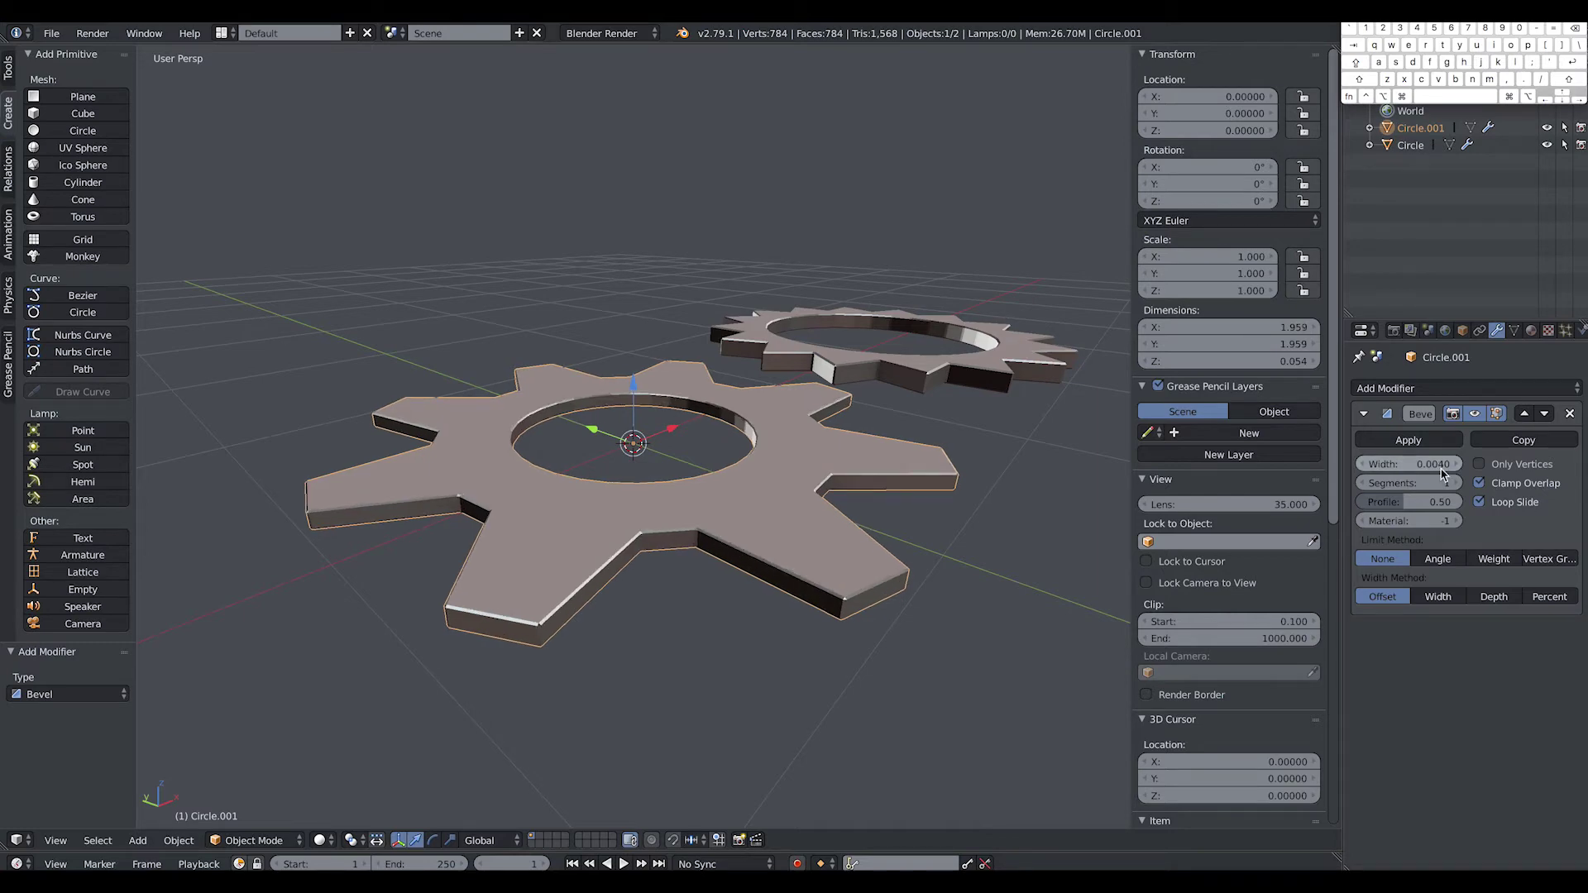
{"action": "key", "text": "a"}
{"action": "scroll", "coordinate": [1039, 656], "scroll_direction": "up", "scroll_amount": 5, "text": "alt"}
{"action": "scroll", "coordinate": [972, 637], "scroll_direction": "down", "scroll_amount": 5}
{"action": "left_click_drag", "start_coordinate": [915, 616], "coordinate": [848, 593], "text": "alt"}
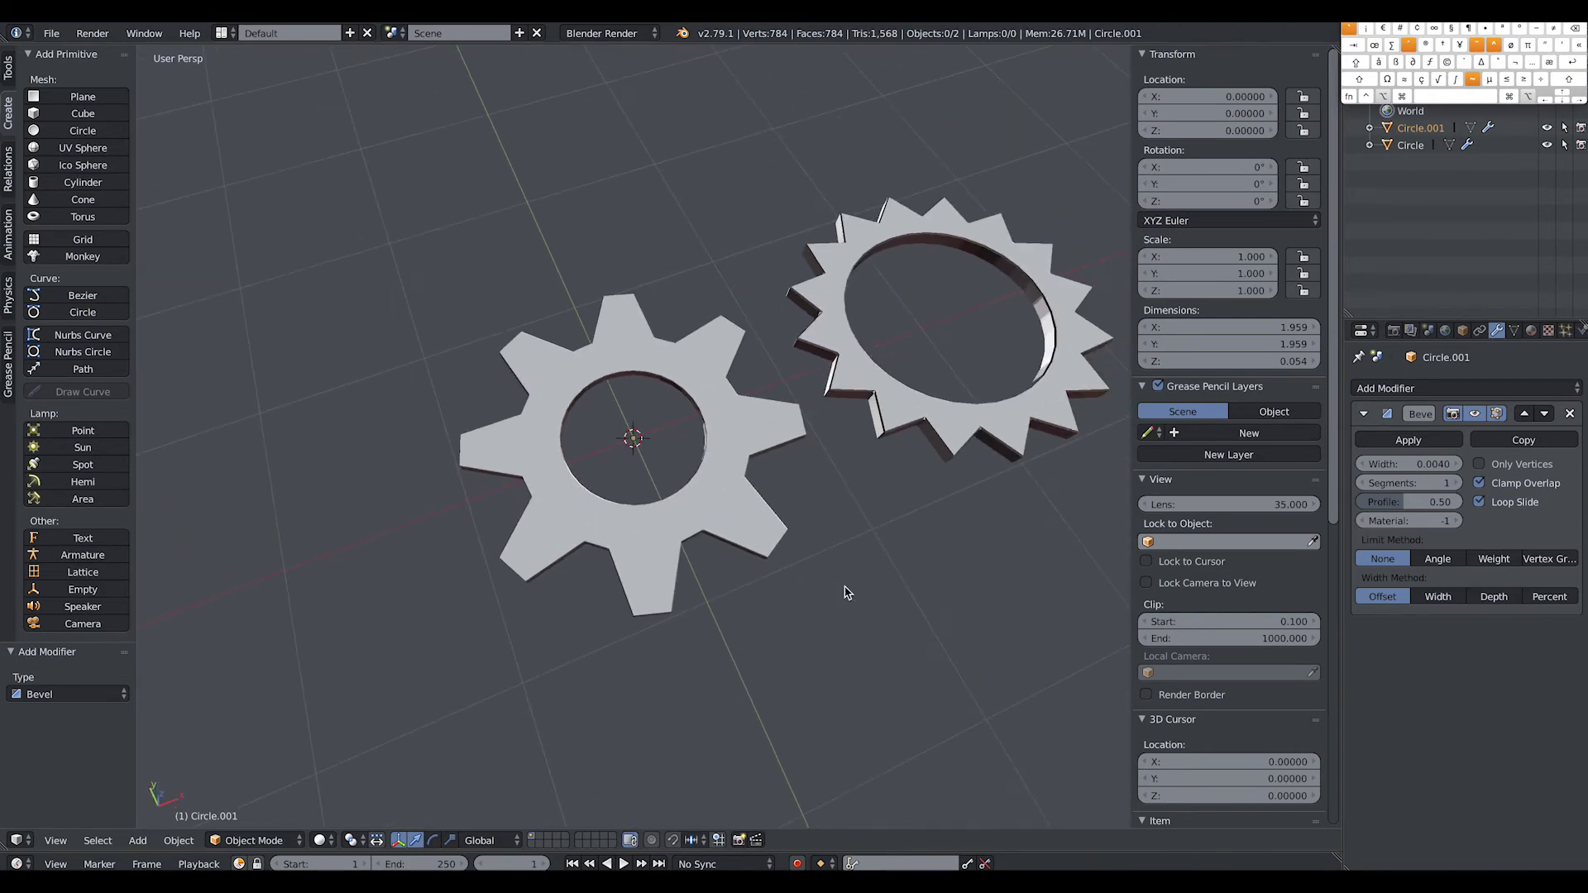
Step: Rename the flat-toothed cogwheel object as "cogwheel 1"
{"action": "scroll", "coordinate": [831, 593], "scroll_direction": "up", "scroll_amount": 5, "text": "shift"}
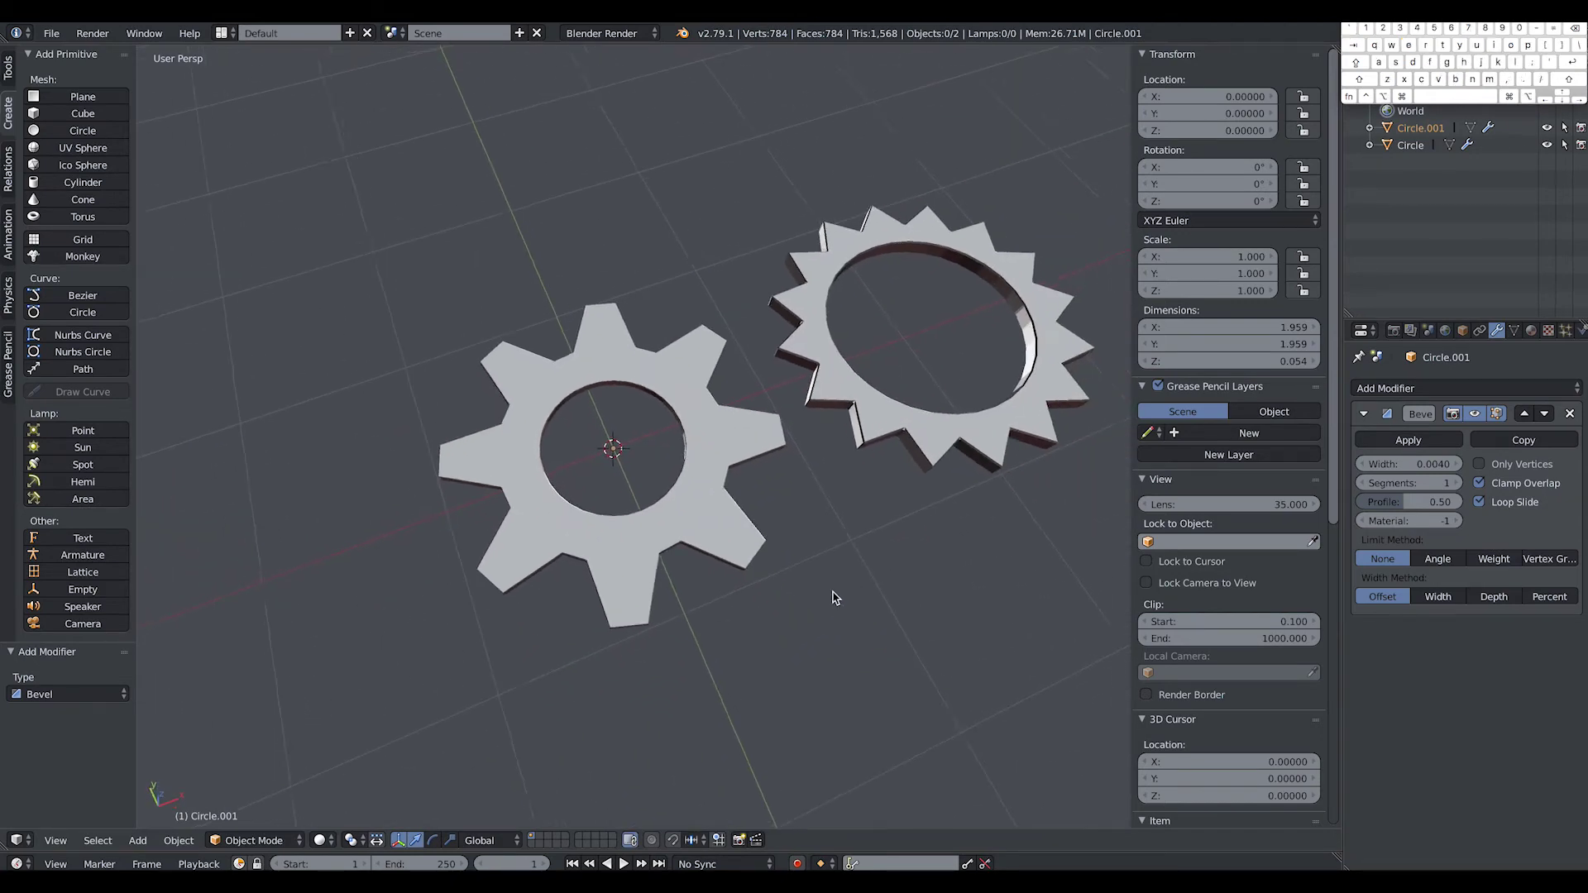
{"action": "double_click", "coordinate": [1412, 132]}
{"action": "type", "text": "c"}
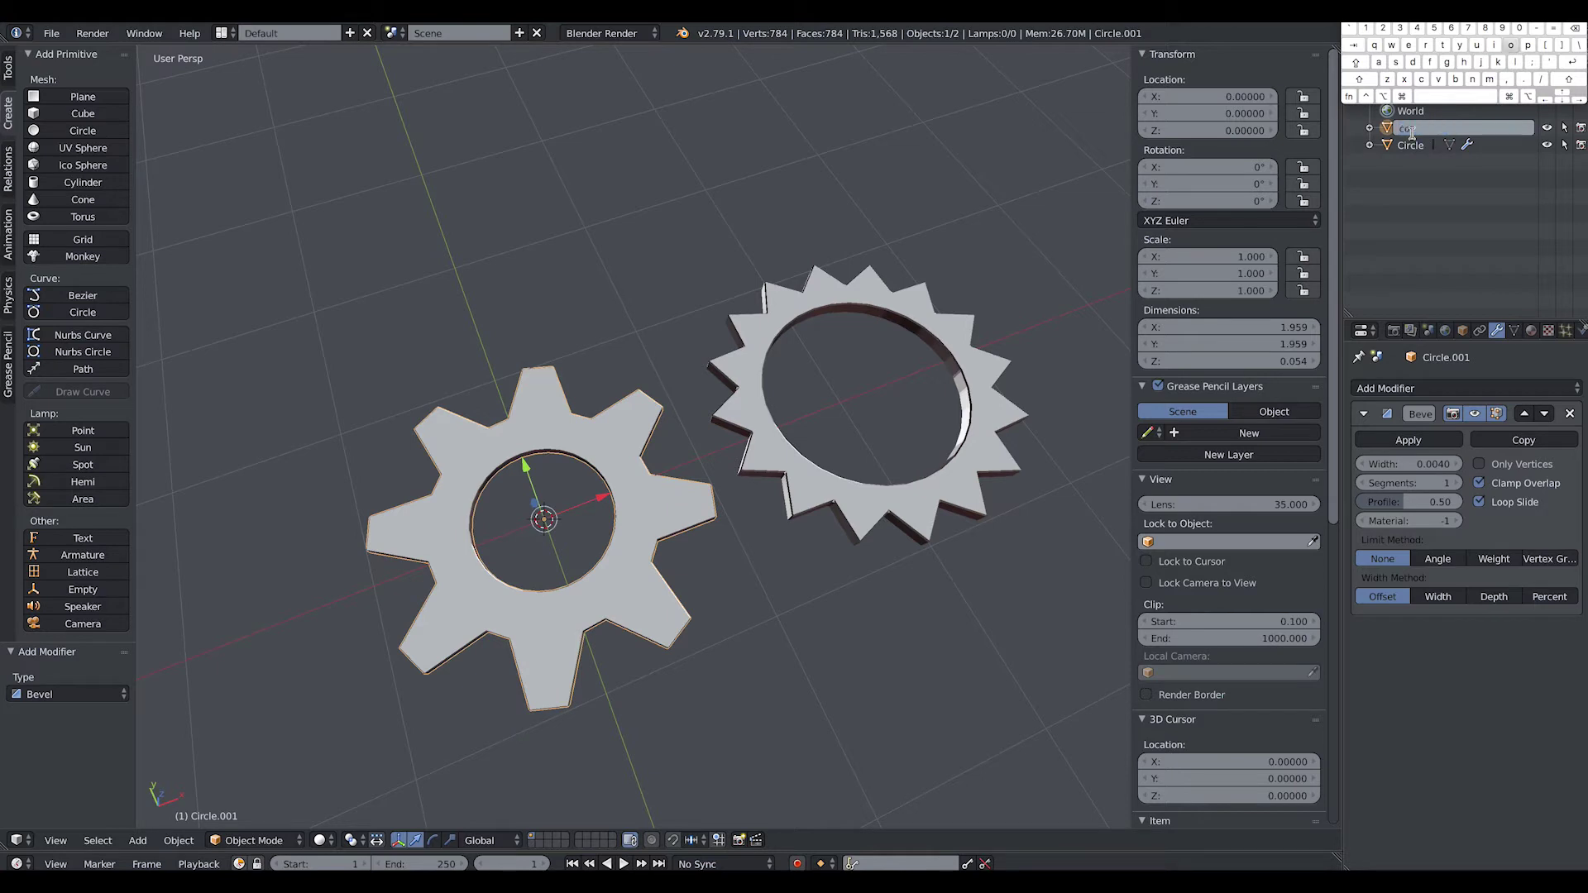
{"action": "type", "text": "ogwheel 1"}
{"action": "key", "text": "Return"}
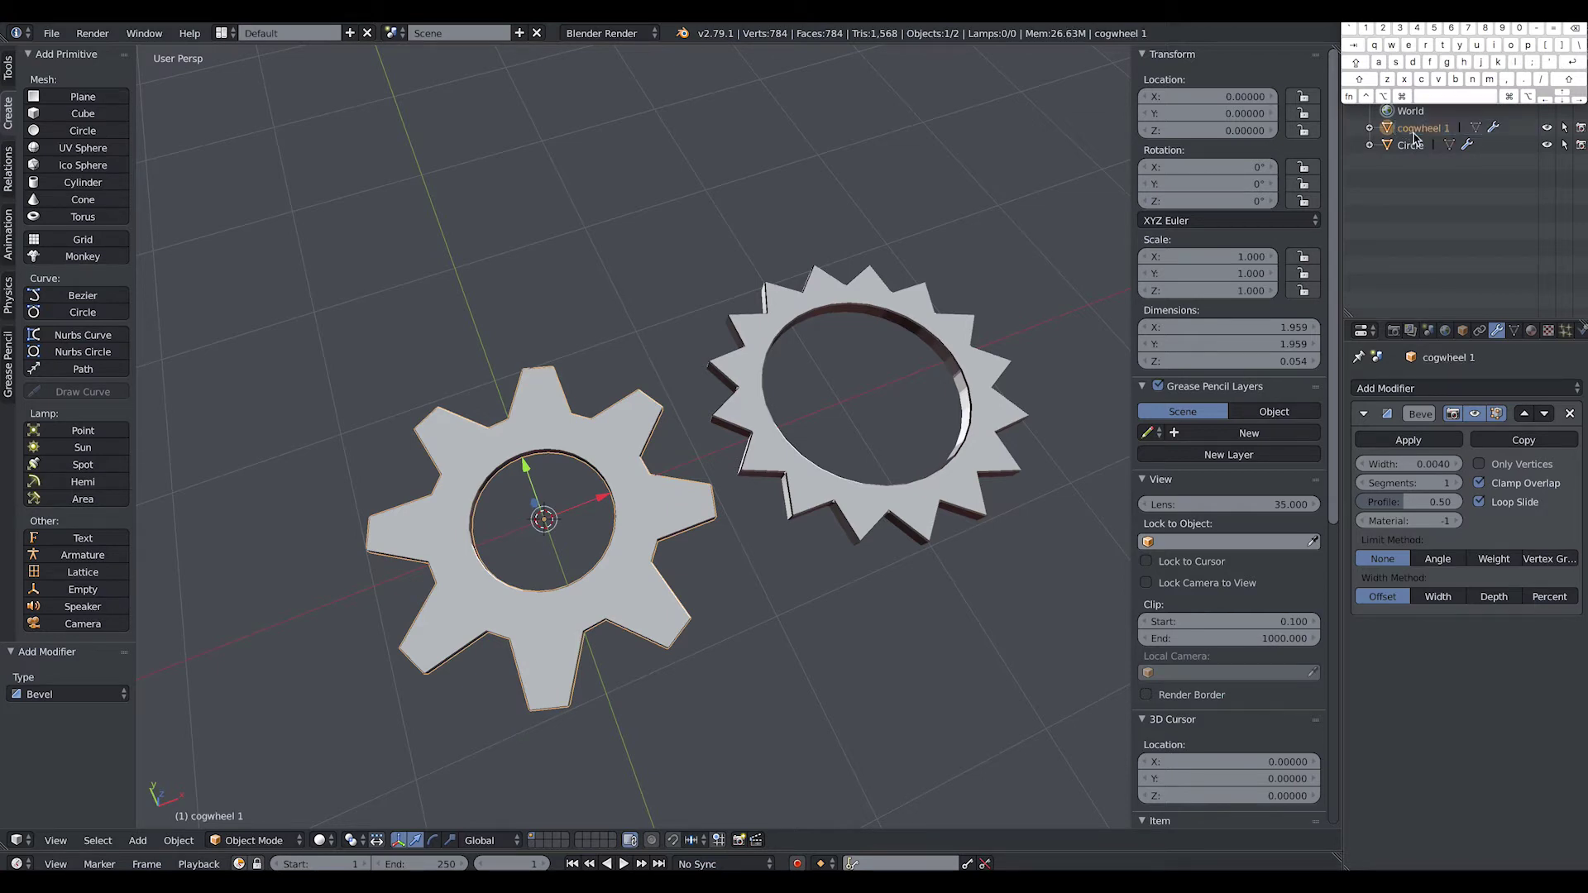
Step: Rename the pointed-toothed cogwheel object as "cogwheel 2"
{"action": "left_click", "coordinate": [1410, 145]}
{"action": "double_click", "coordinate": [1412, 146]}
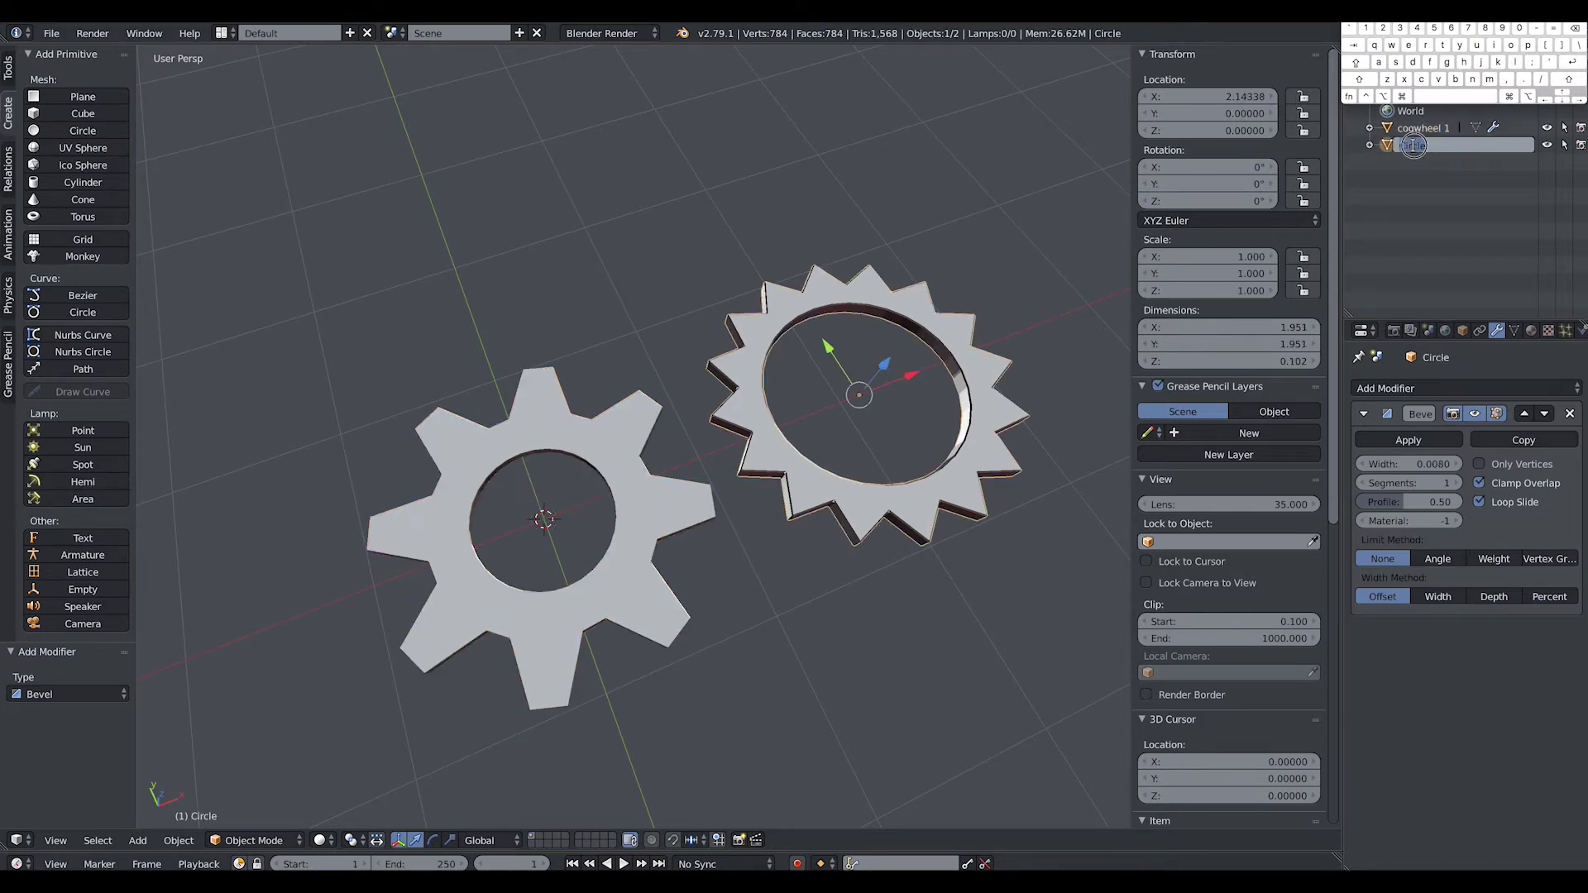
{"action": "type", "text": "cogwheel2"}
{"action": "key", "text": "Return"}
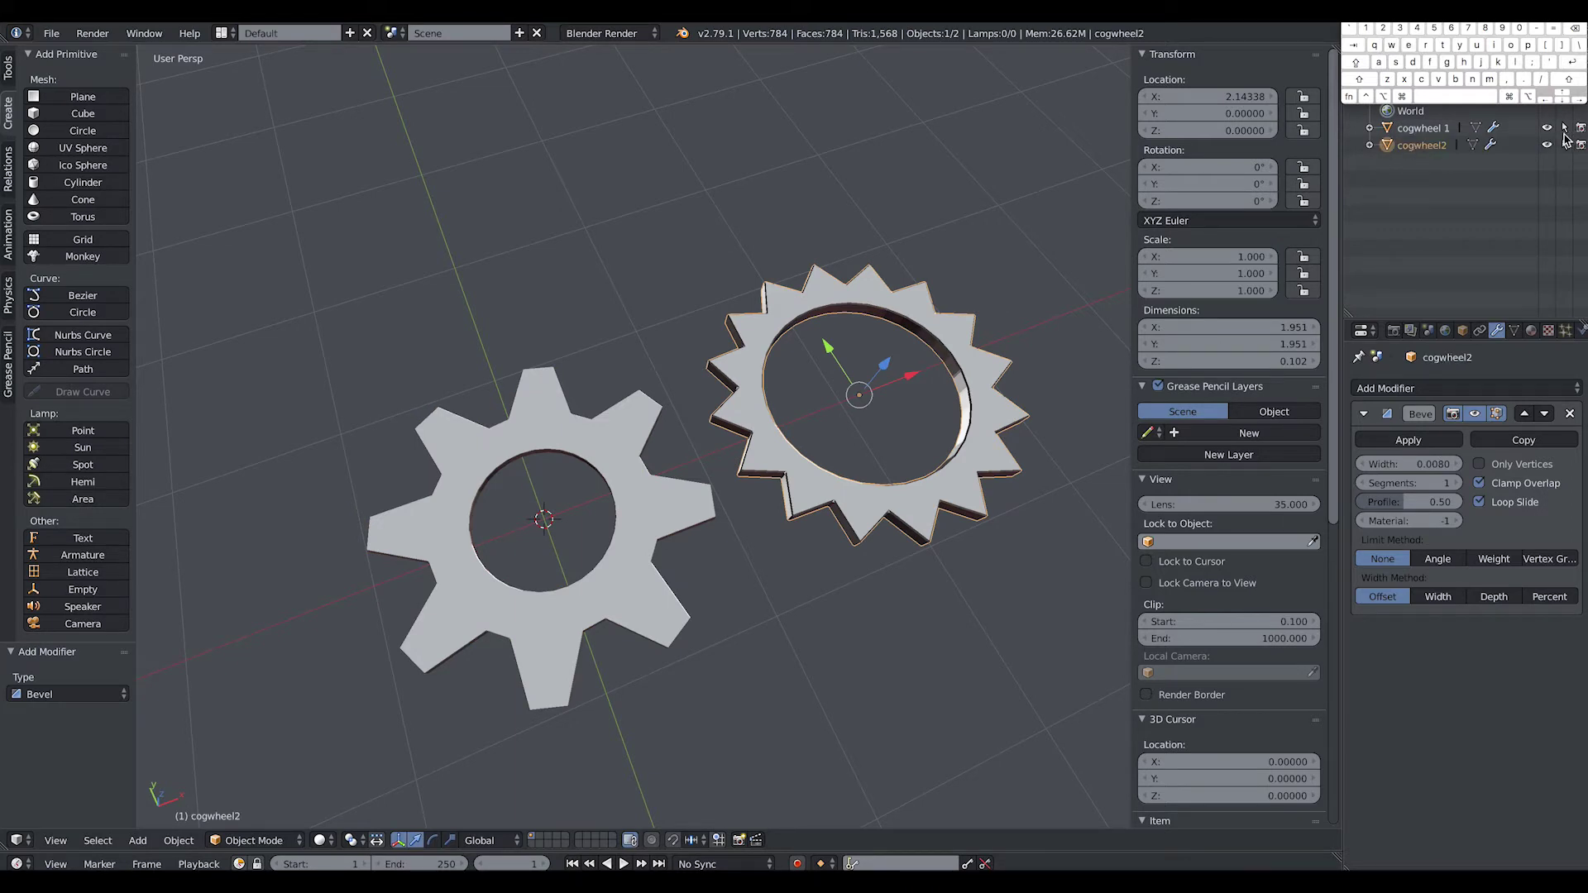
{"action": "double_click", "coordinate": [1443, 147]}
{"action": "left_click", "coordinate": [1441, 146]}
{"action": "key", "text": "Return"}
Step: Move cogwheel 1 about 2.56 along Y and hide both cogwheels from the viewport
{"action": "right_click", "coordinate": [621, 556]}
{"action": "left_click_drag", "start_coordinate": [534, 472], "coordinate": [423, 165]}
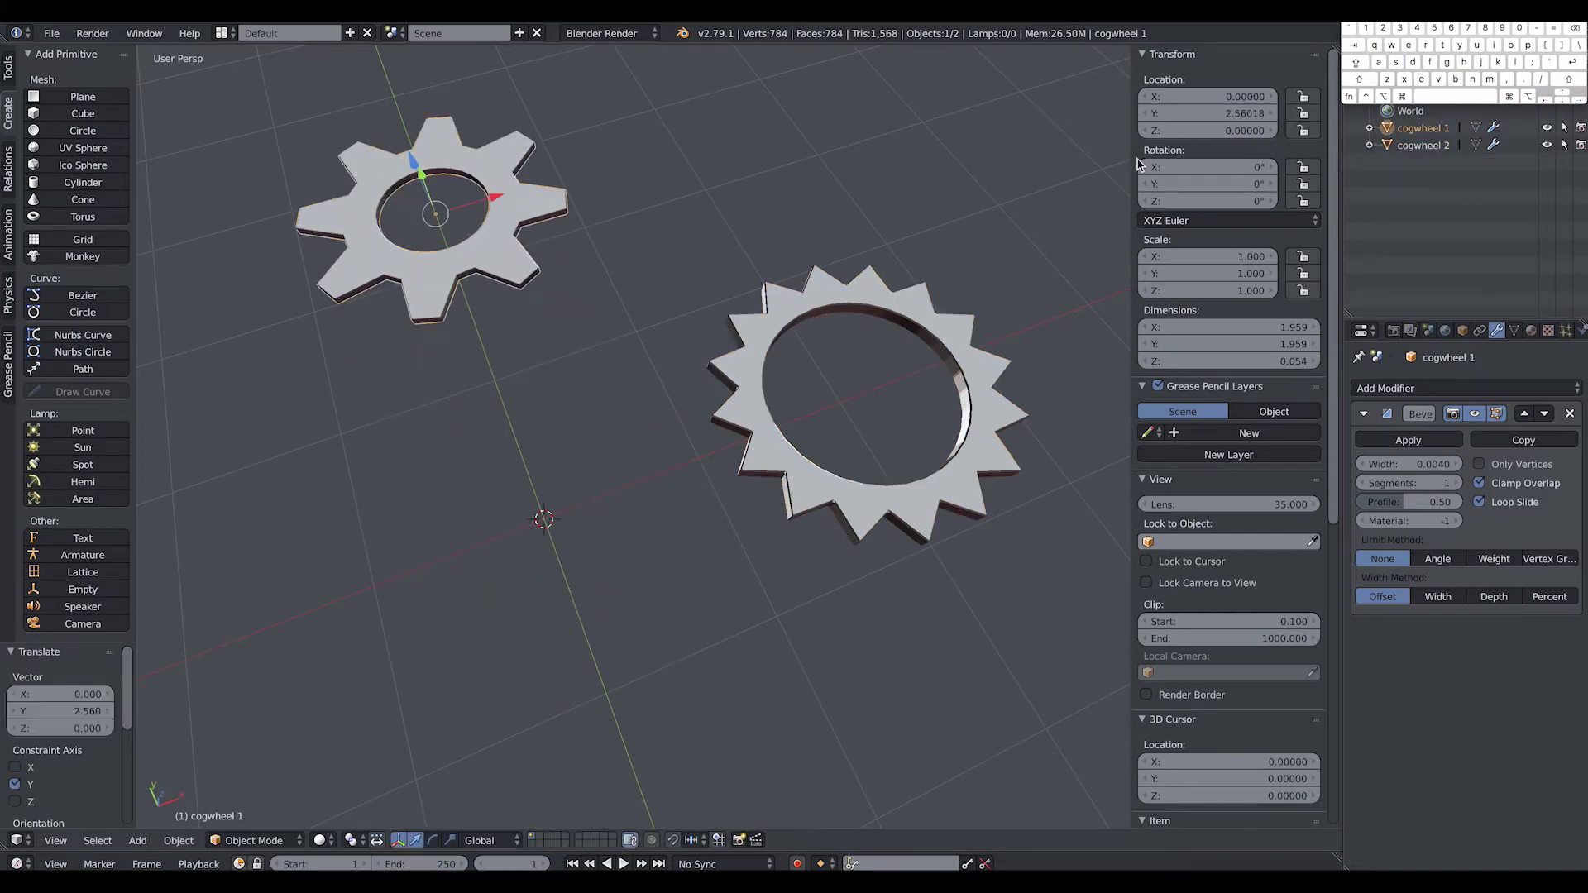
{"action": "left_click_drag", "start_coordinate": [1547, 128], "coordinate": [1546, 145]}
{"action": "left_click_drag", "start_coordinate": [699, 464], "coordinate": [768, 483], "text": "alt"}
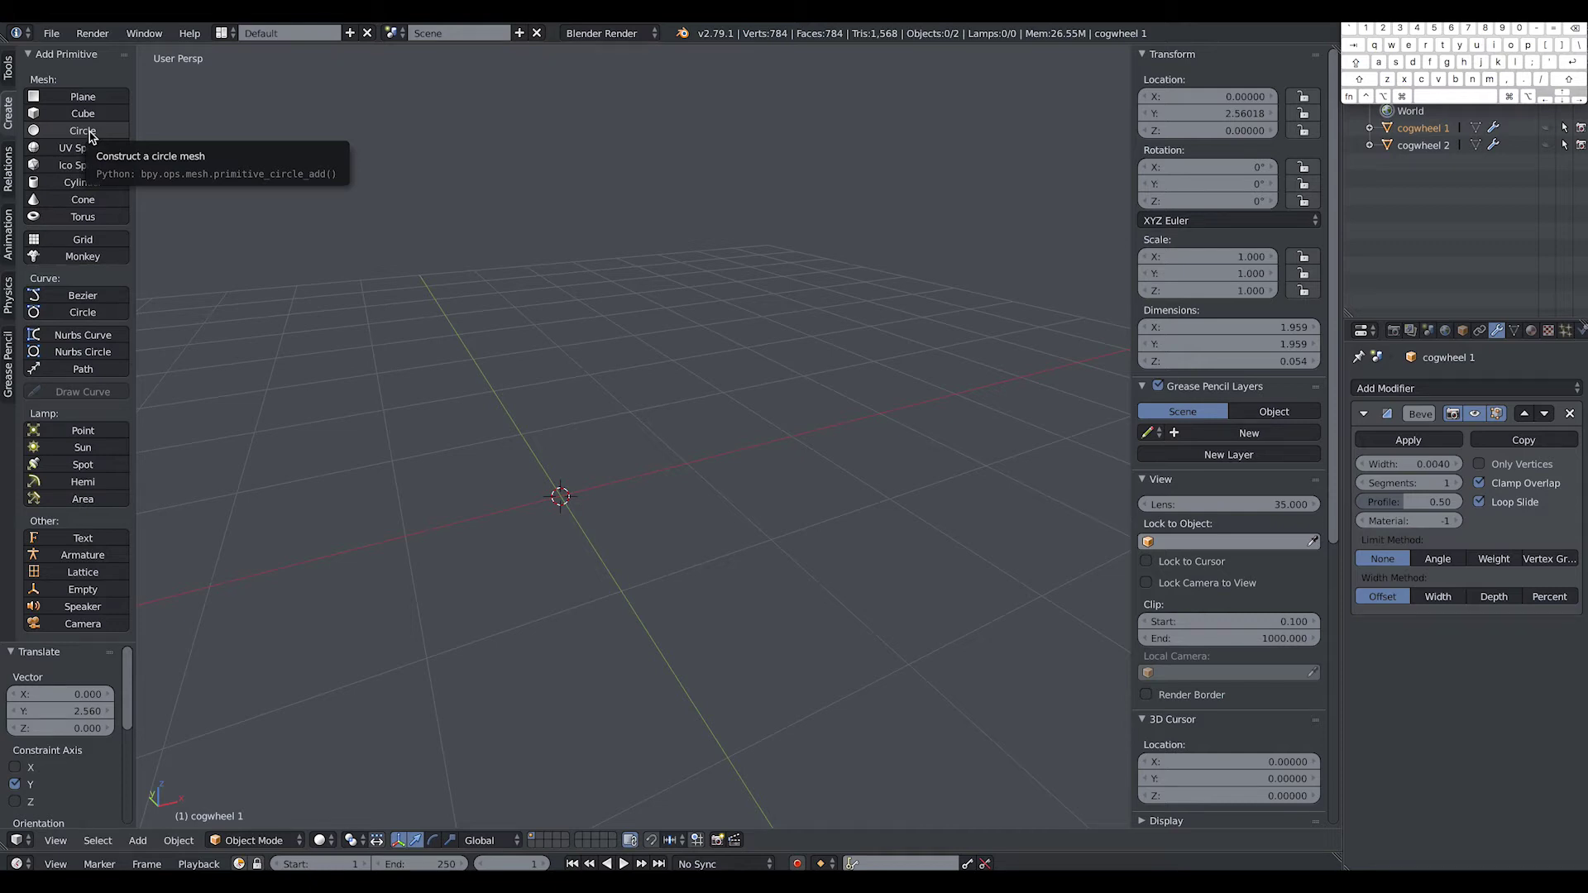
Step: Add a mesh circle with 6 vertices and radius 1 at the scene centre and select it
{"action": "left_click", "coordinate": [113, 134]}
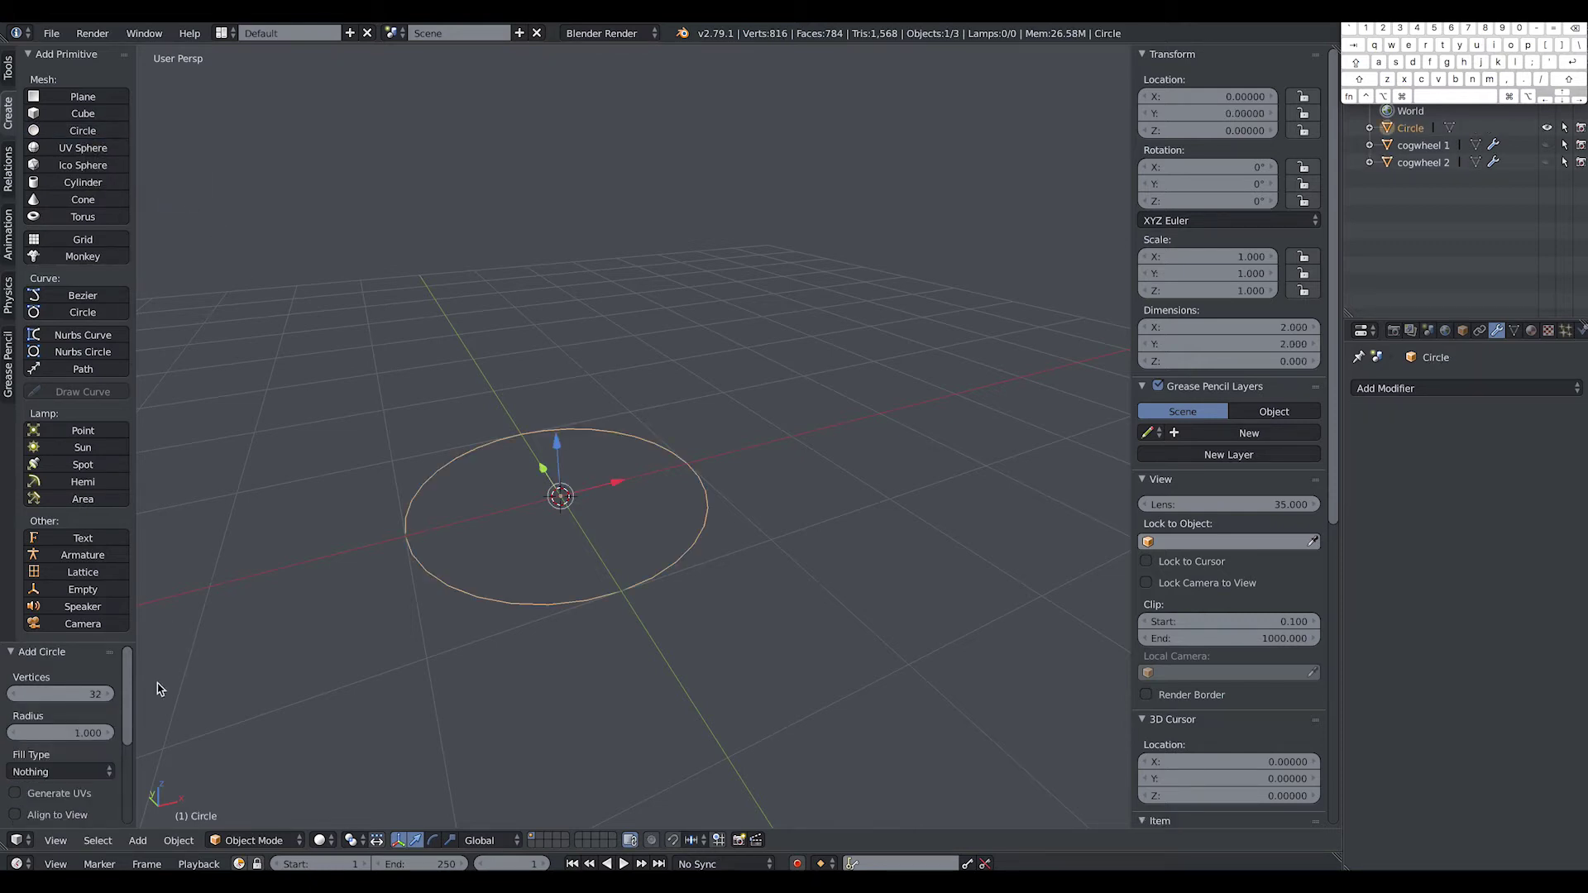
{"action": "left_click", "coordinate": [58, 694]}
{"action": "type", "text": "3"}
{"action": "key", "text": "Return"}
{"action": "left_click_drag", "start_coordinate": [51, 701], "coordinate": [83, 702]}
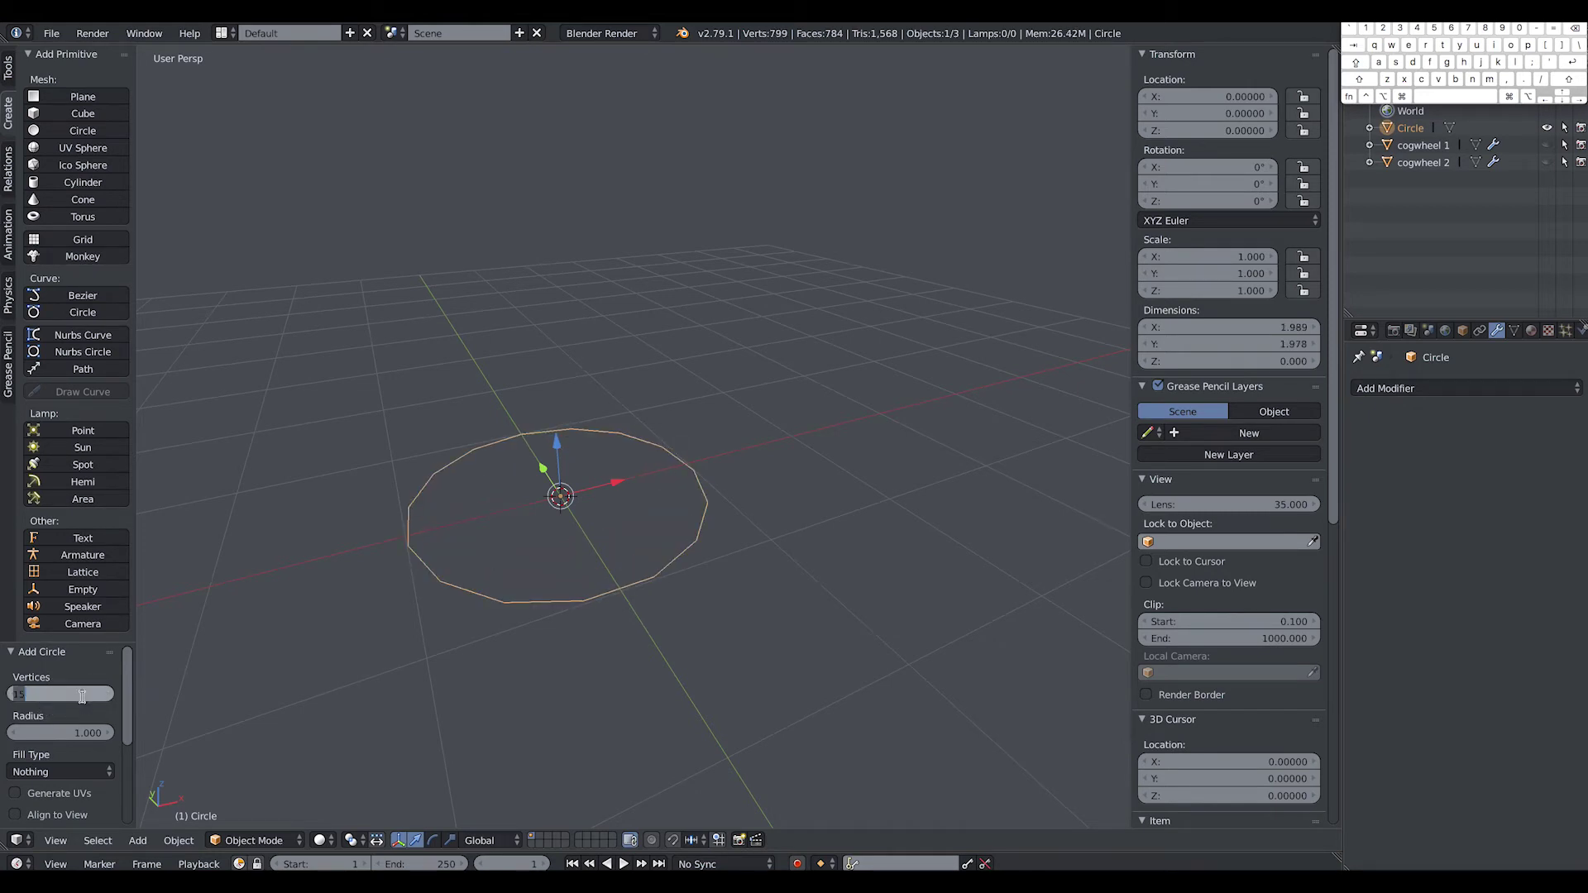
{"action": "key", "text": "Return"}
{"action": "right_click", "coordinate": [691, 651]}
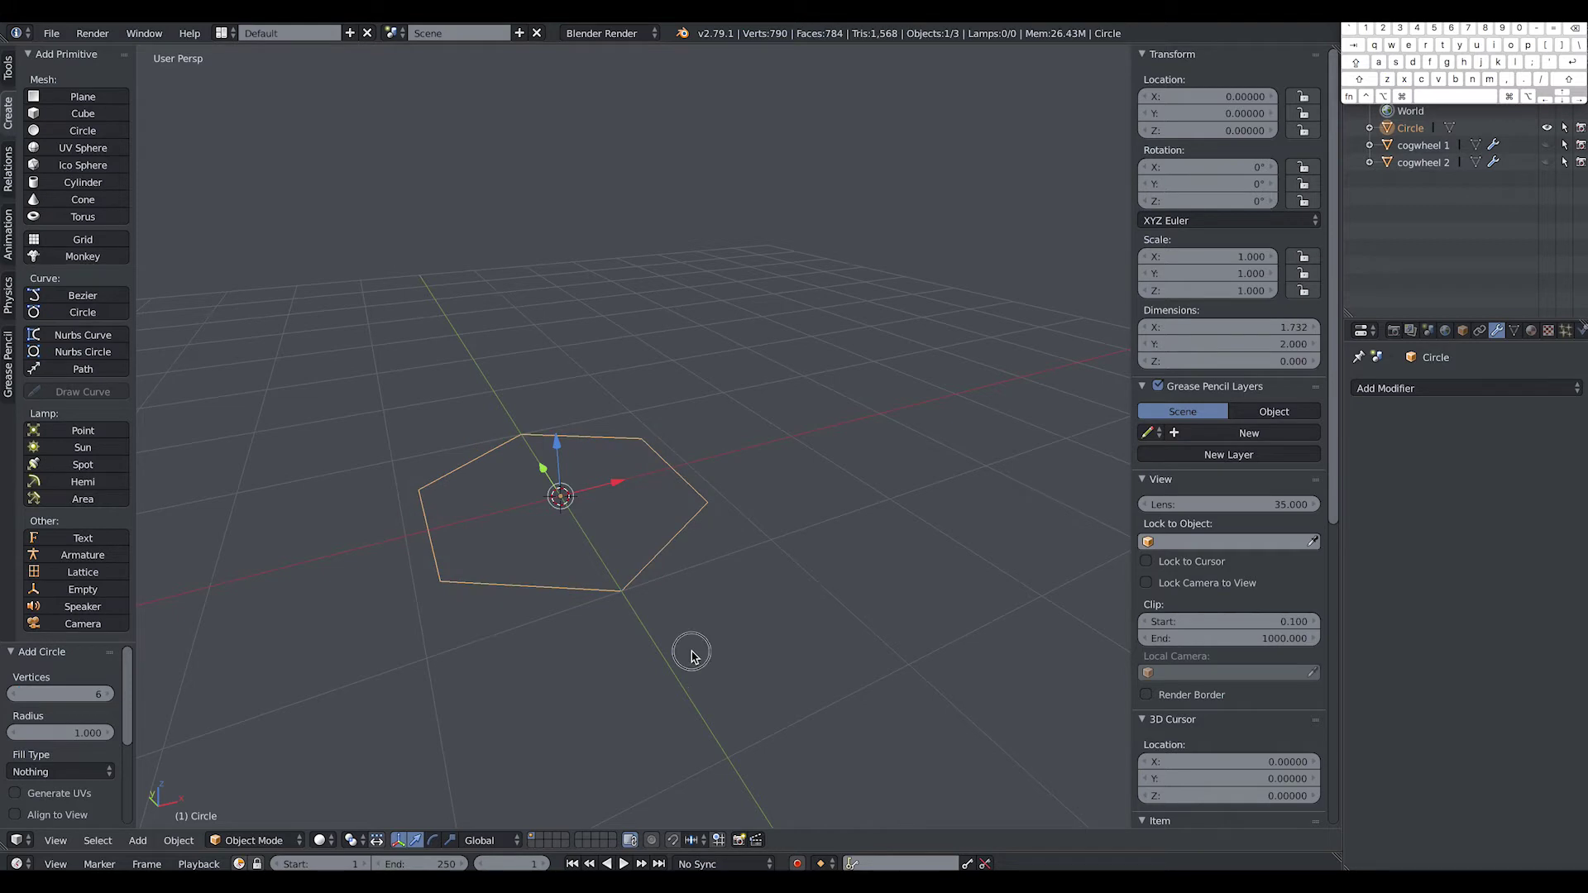
{"action": "right_click", "coordinate": [634, 583]}
Step: Enter Edit Mode on the hexagonal circle and fill it with a face
{"action": "left_click", "coordinate": [254, 840]}
{"action": "left_click", "coordinate": [248, 801]}
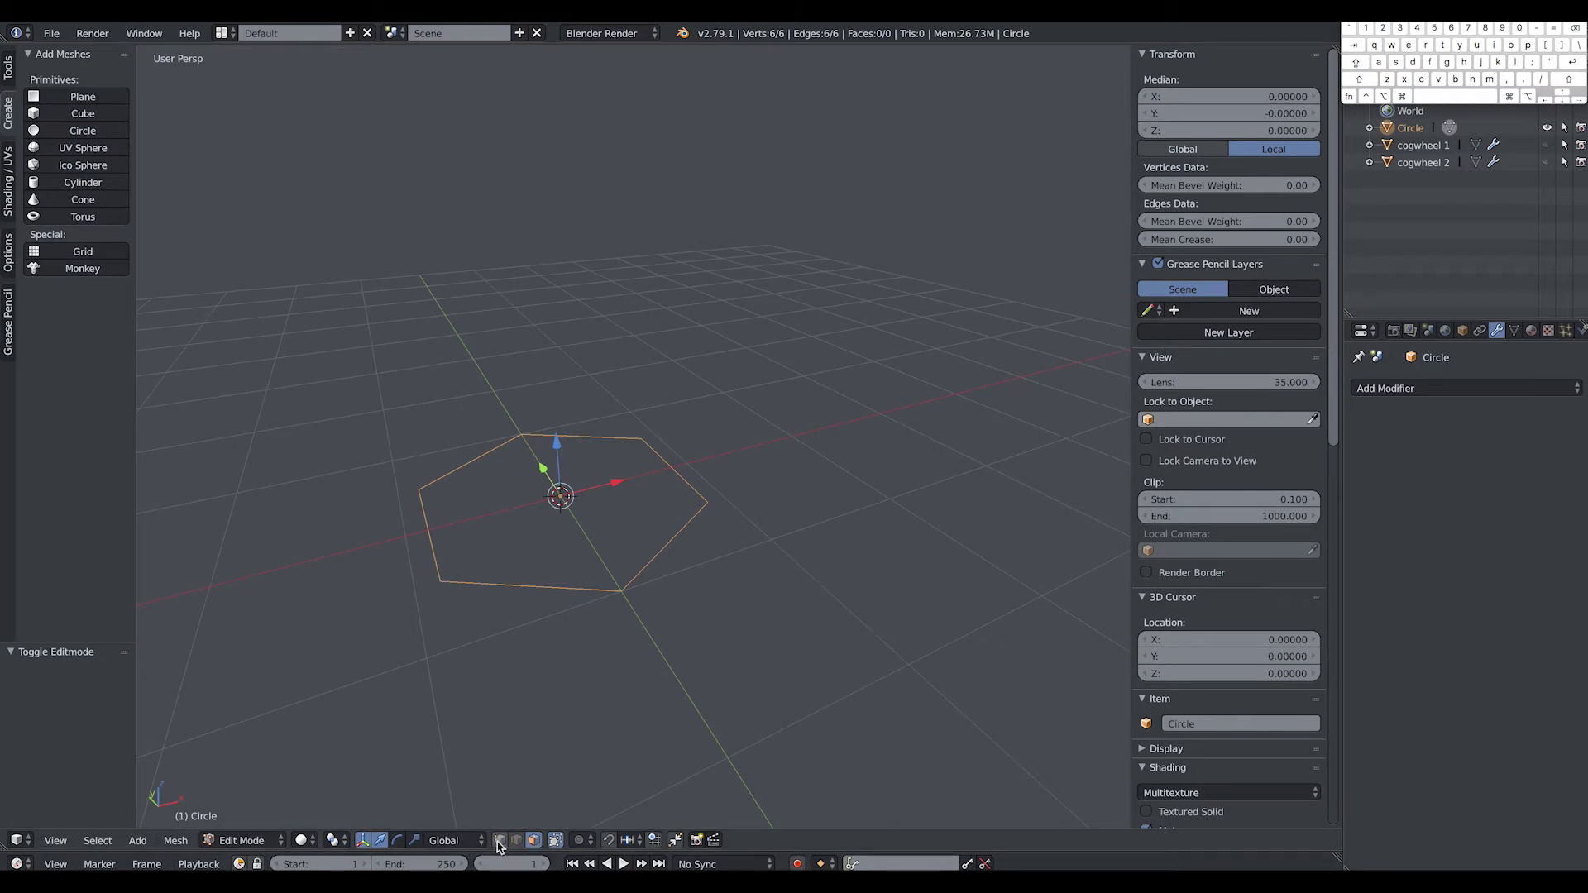
{"action": "mouse_move", "coordinate": [666, 707]}
{"action": "left_mouse_down", "text": "alt"}
{"action": "mouse_move", "coordinate": [691, 678]}
{"action": "mouse_move", "coordinate": [658, 714]}
{"action": "left_mouse_up", "text": "alt"}
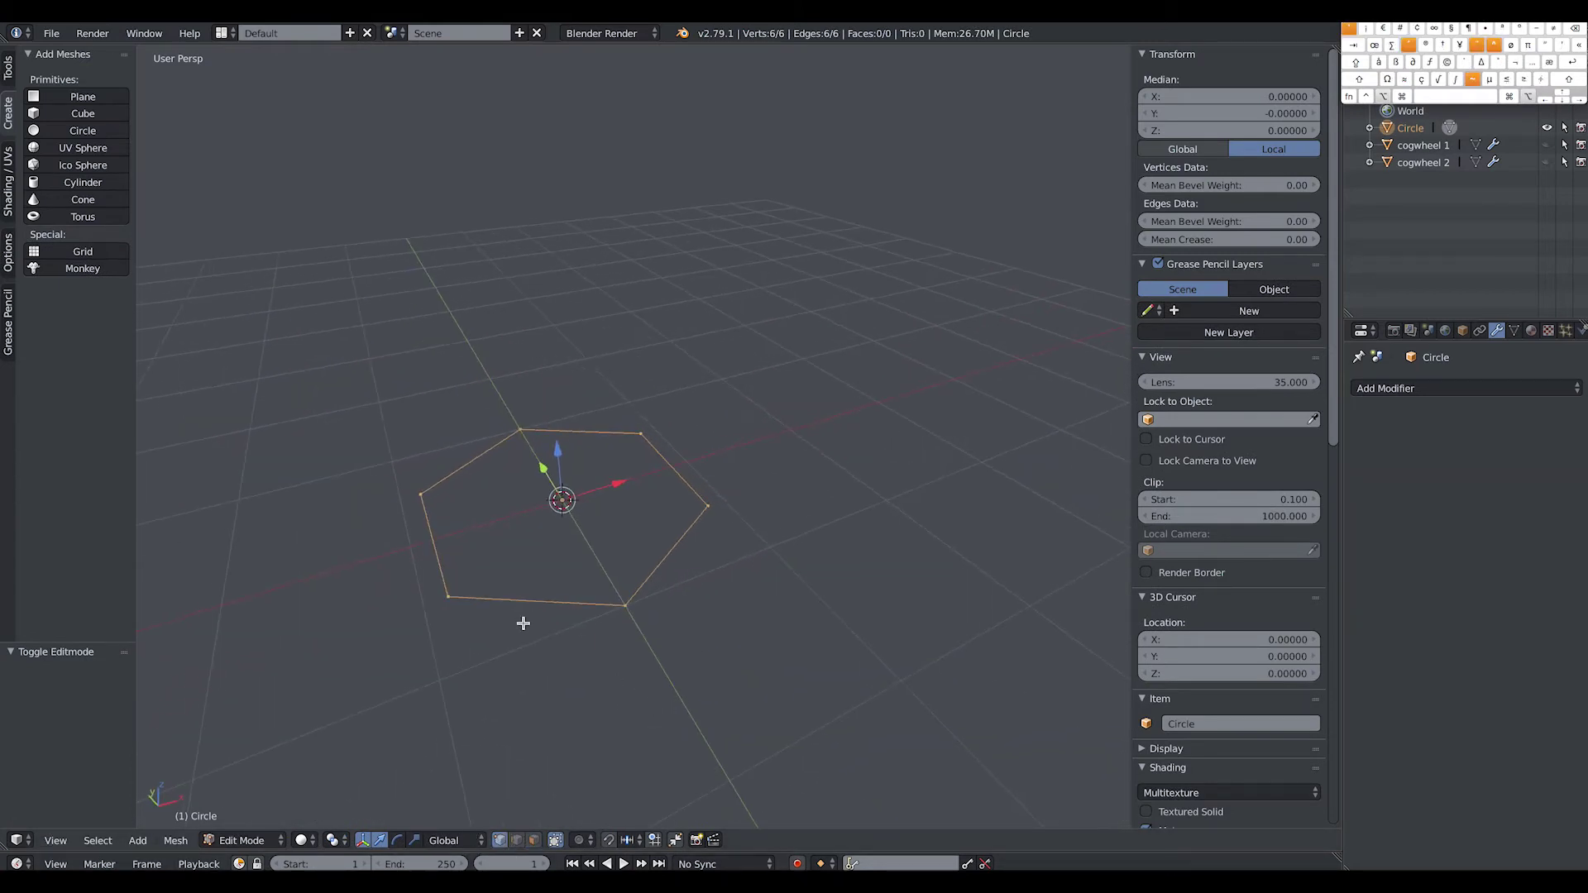
{"action": "left_click", "coordinate": [9, 67]}
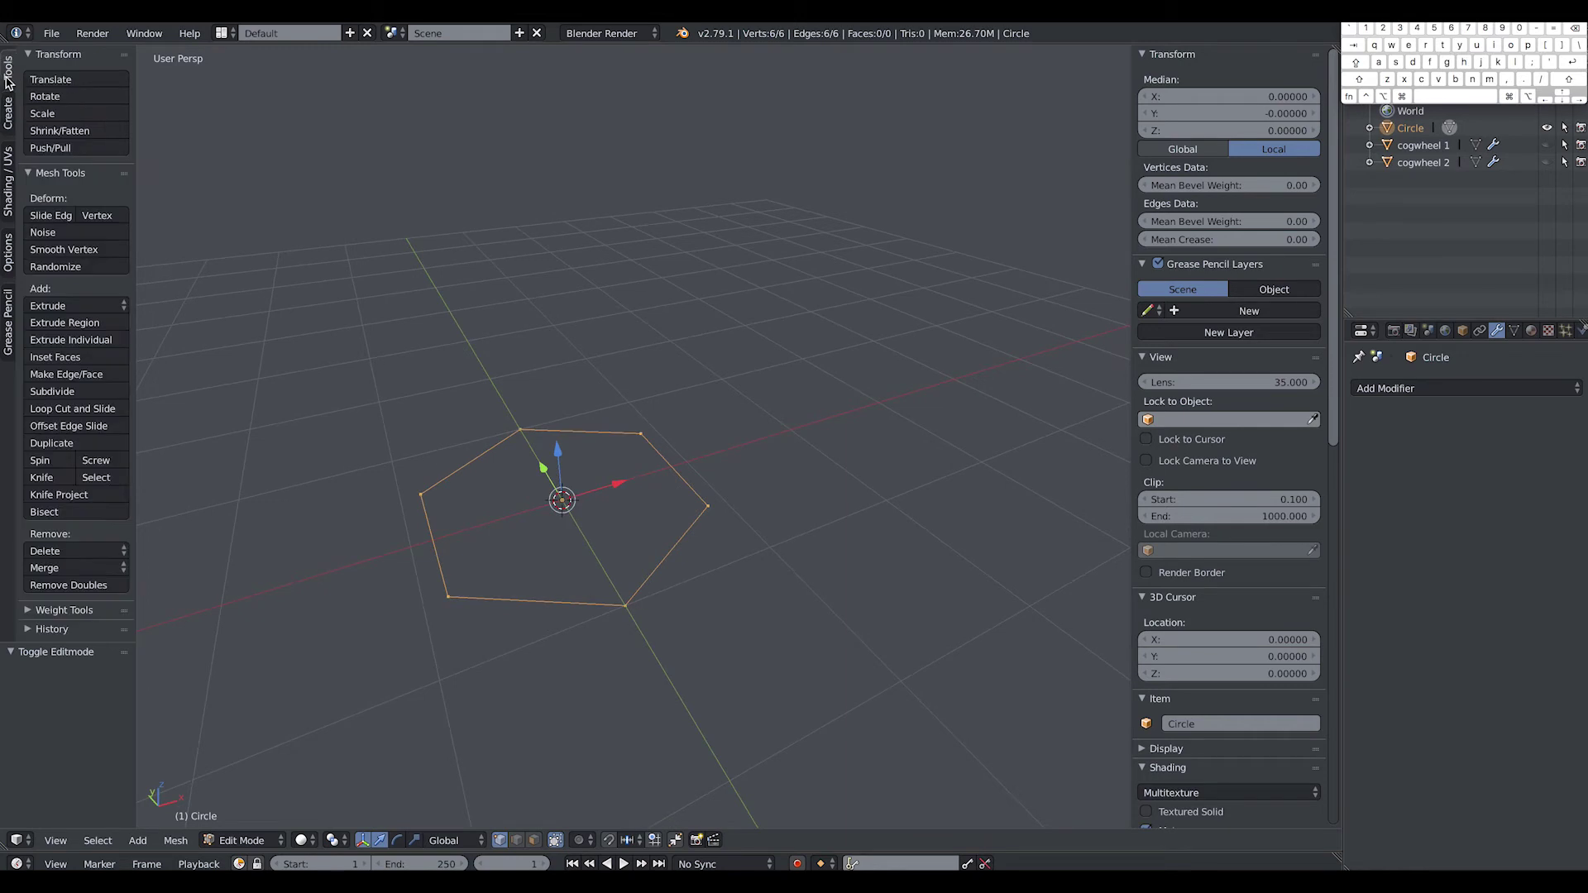
{"action": "left_click", "coordinate": [77, 374]}
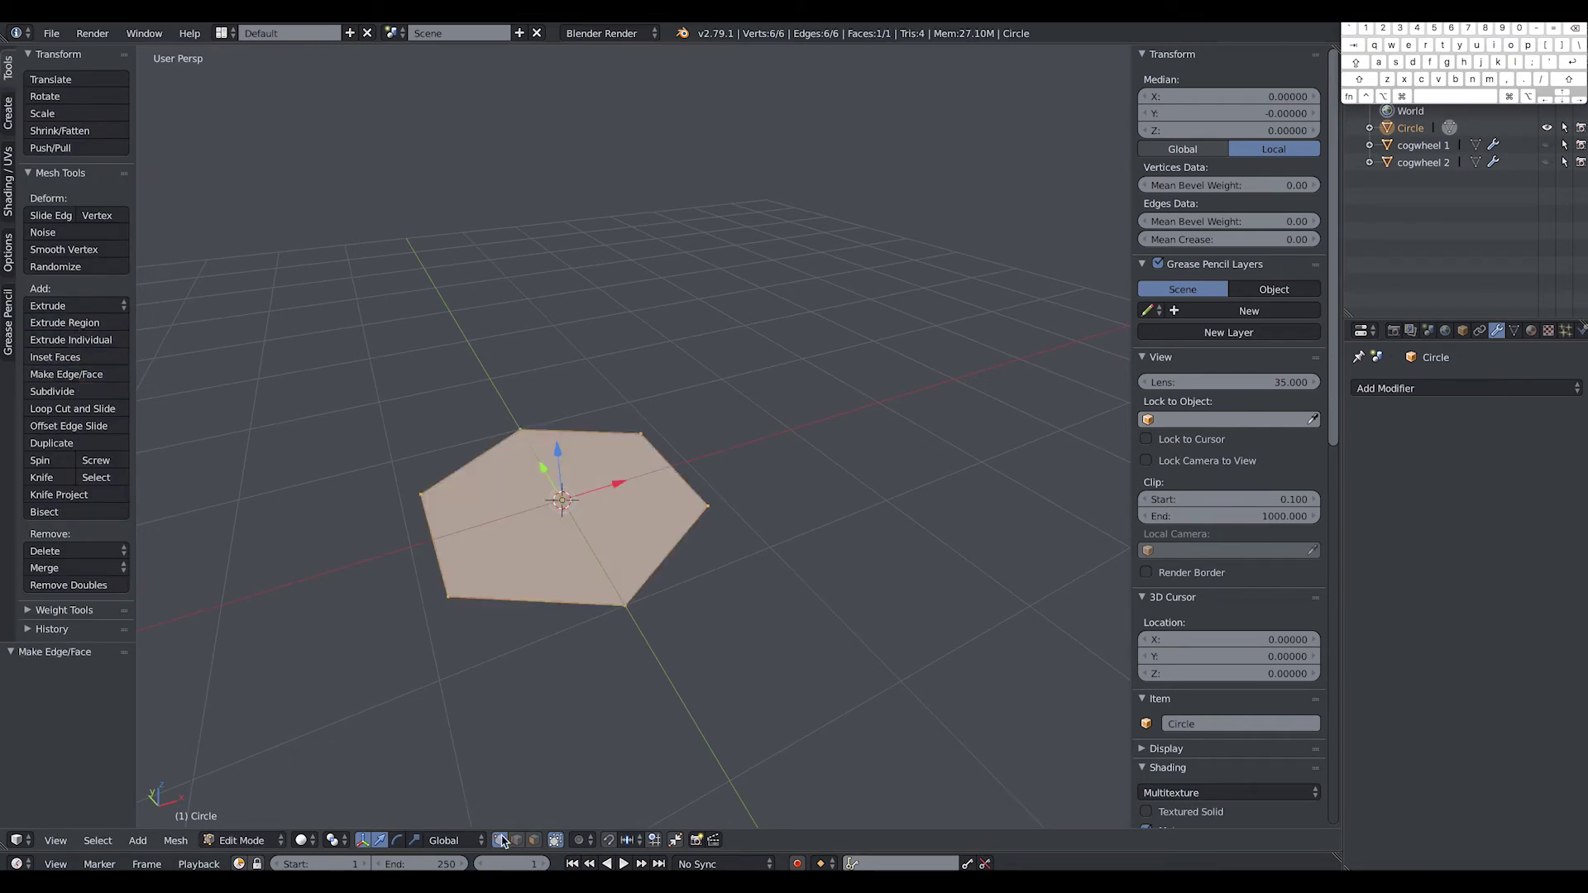
Step: Extrude the hexagonal face about 0.265 upward along Z and return to Object Mode
{"action": "key", "text": "a"}
{"action": "key", "text": "a"}
{"action": "left_click", "coordinate": [47, 328]}
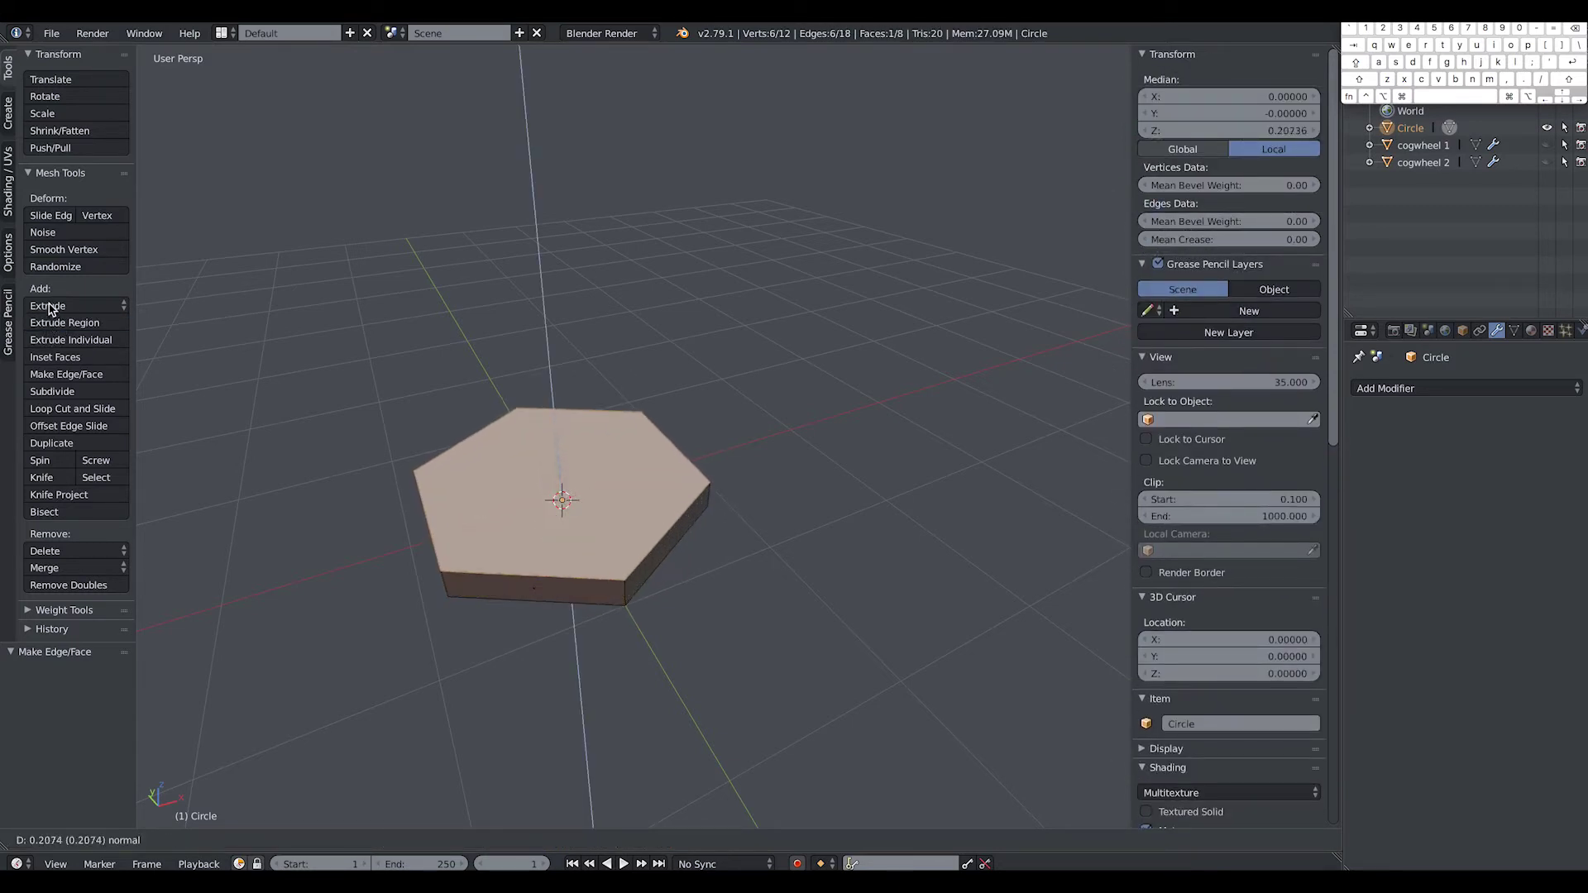
{"action": "left_click", "coordinate": [48, 300]}
{"action": "left_click", "coordinate": [241, 840]}
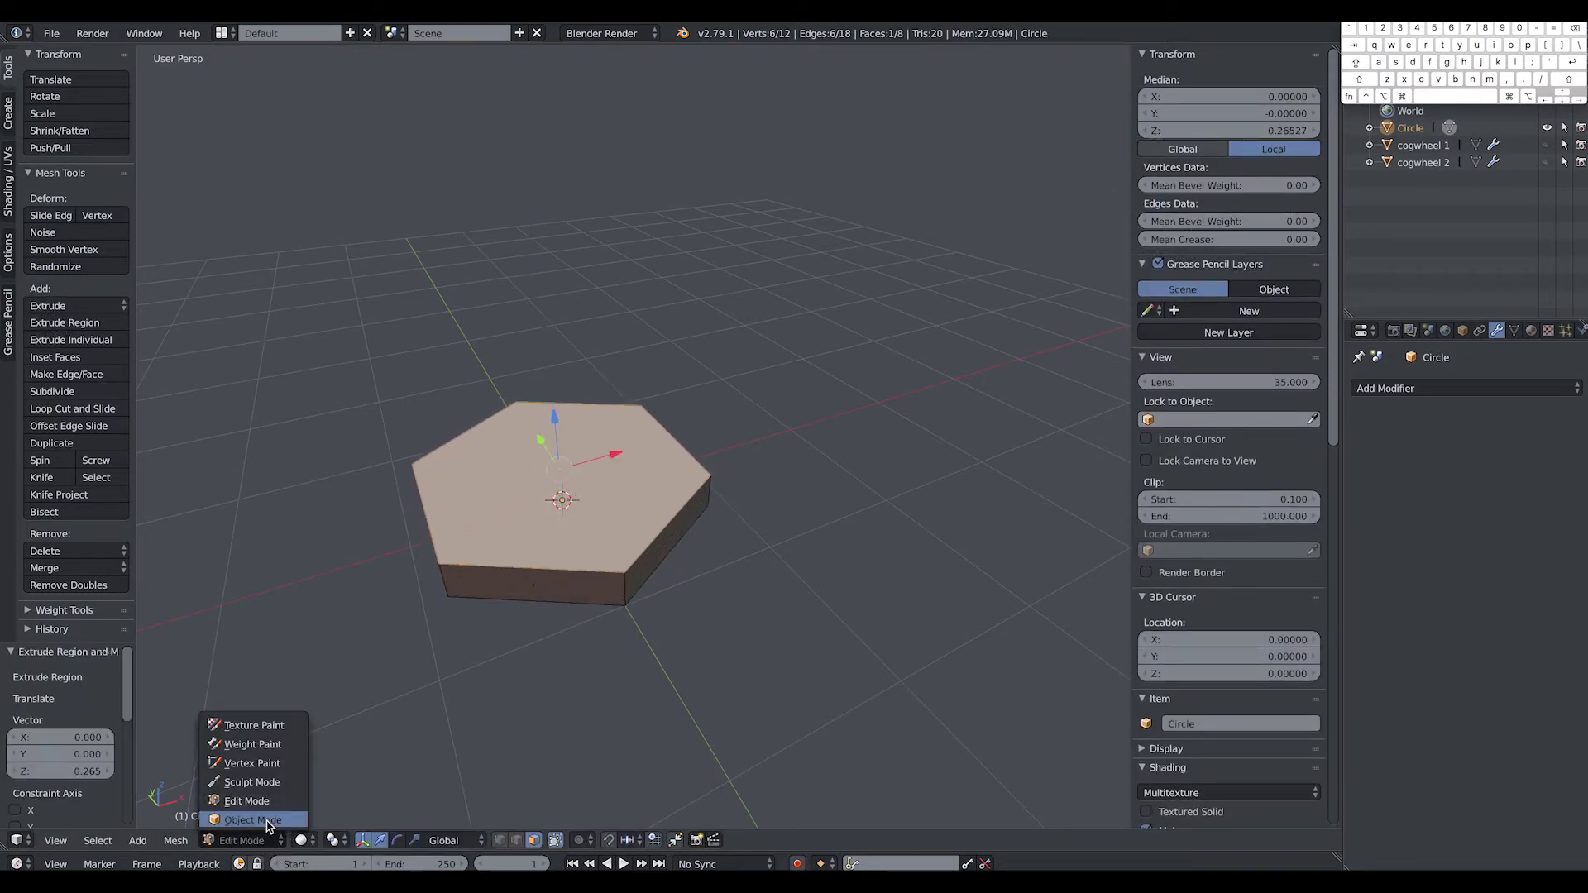
{"action": "left_click", "coordinate": [249, 823]}
Step: Give the hexagonal block a Bevel modifier with a width of 0.0160
{"action": "left_click_drag", "start_coordinate": [691, 613], "coordinate": [656, 524], "text": "alt"}
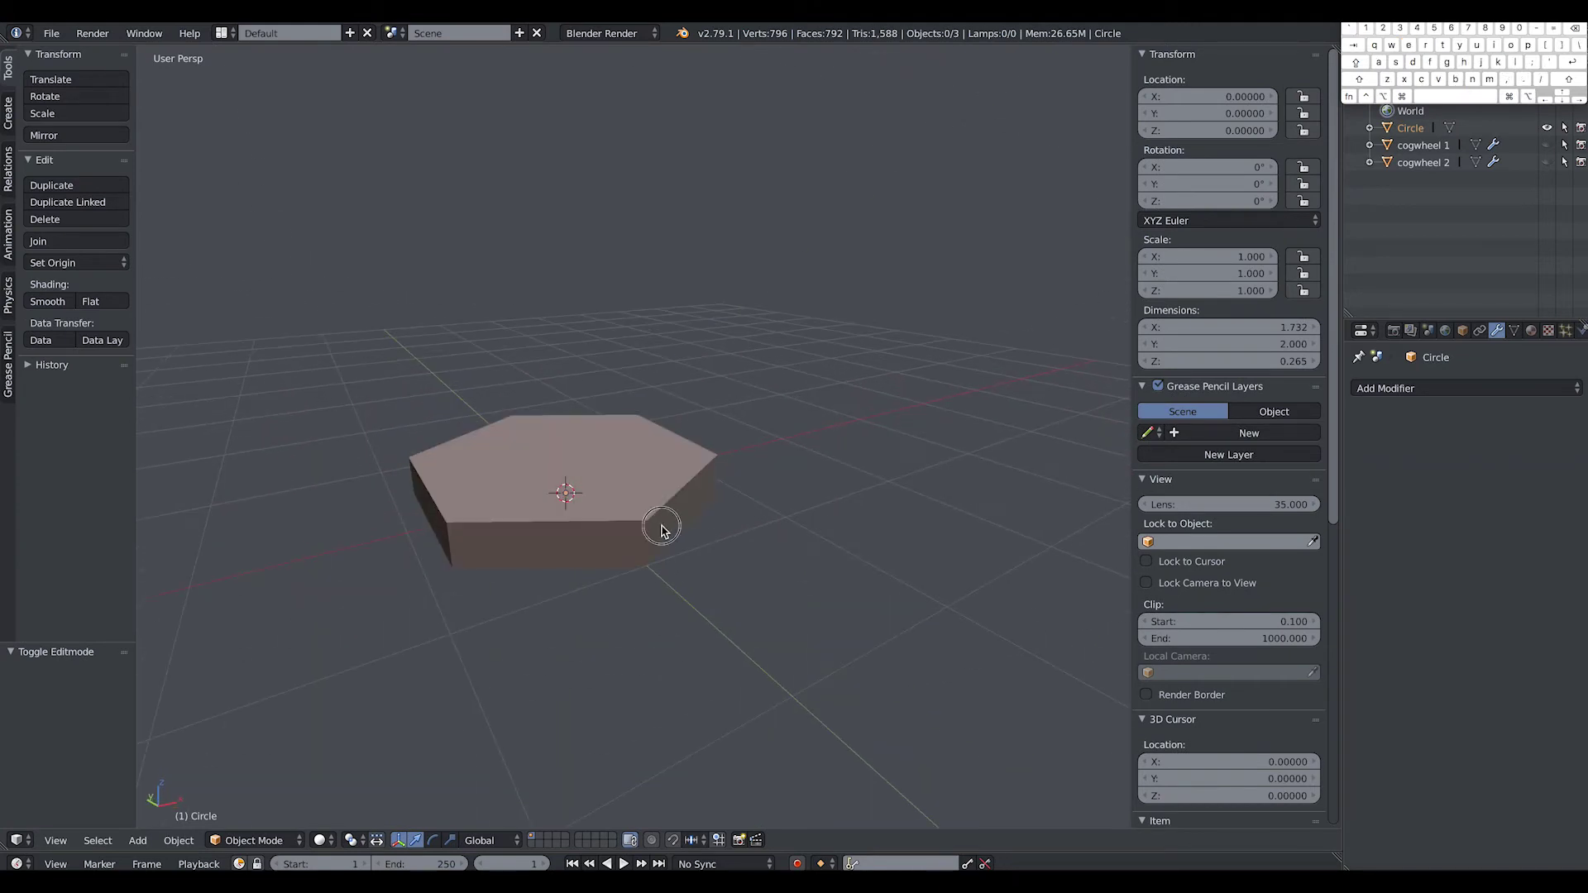
{"action": "right_click", "coordinate": [652, 507]}
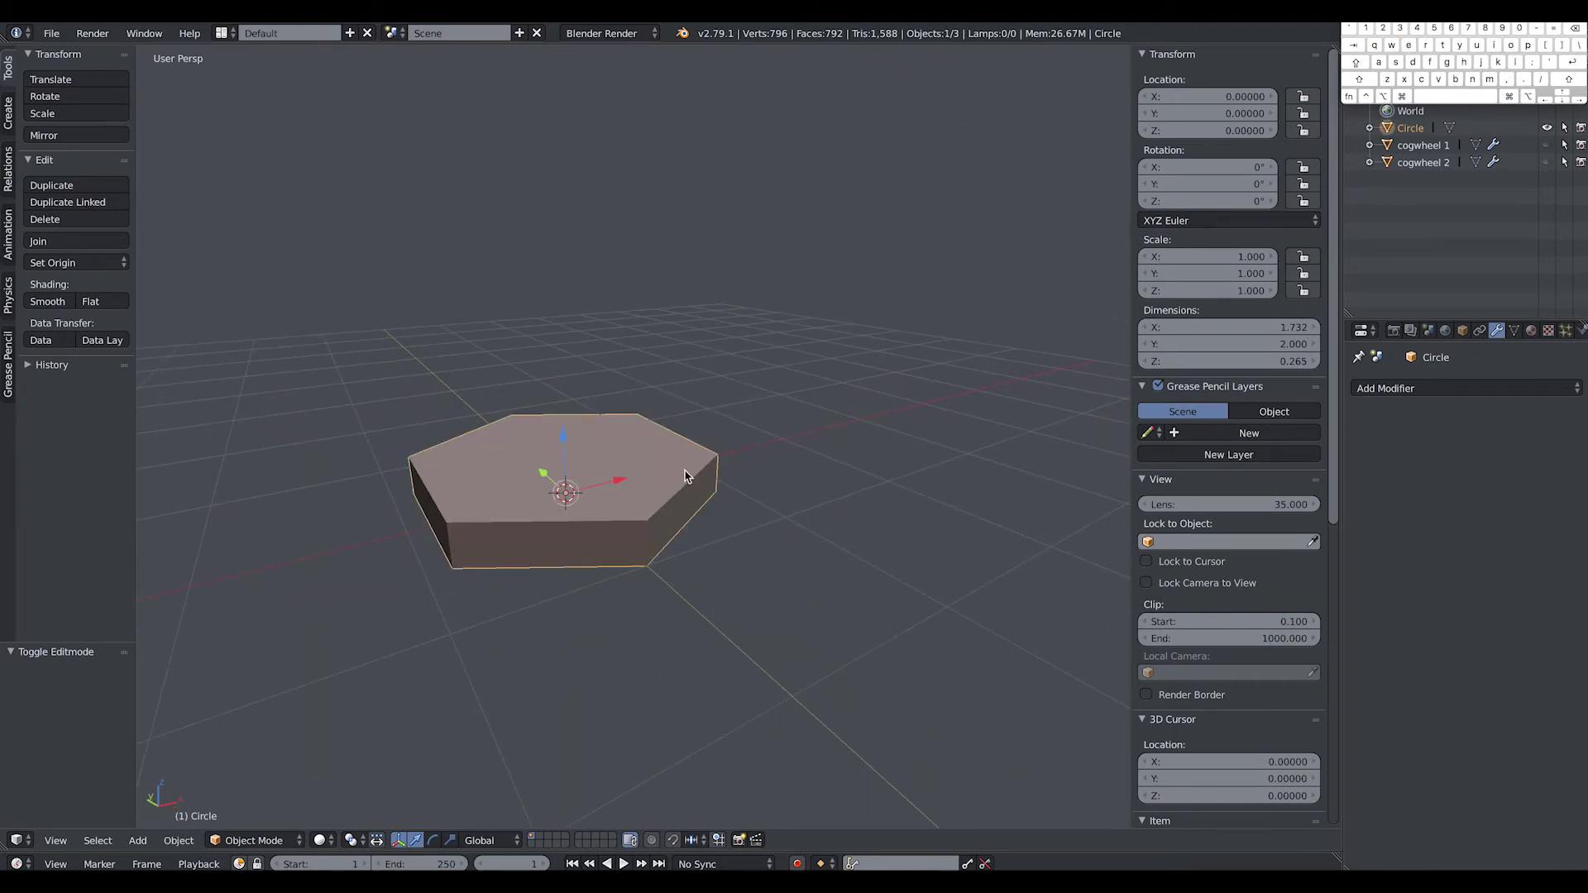
{"action": "left_click", "coordinate": [1390, 388]}
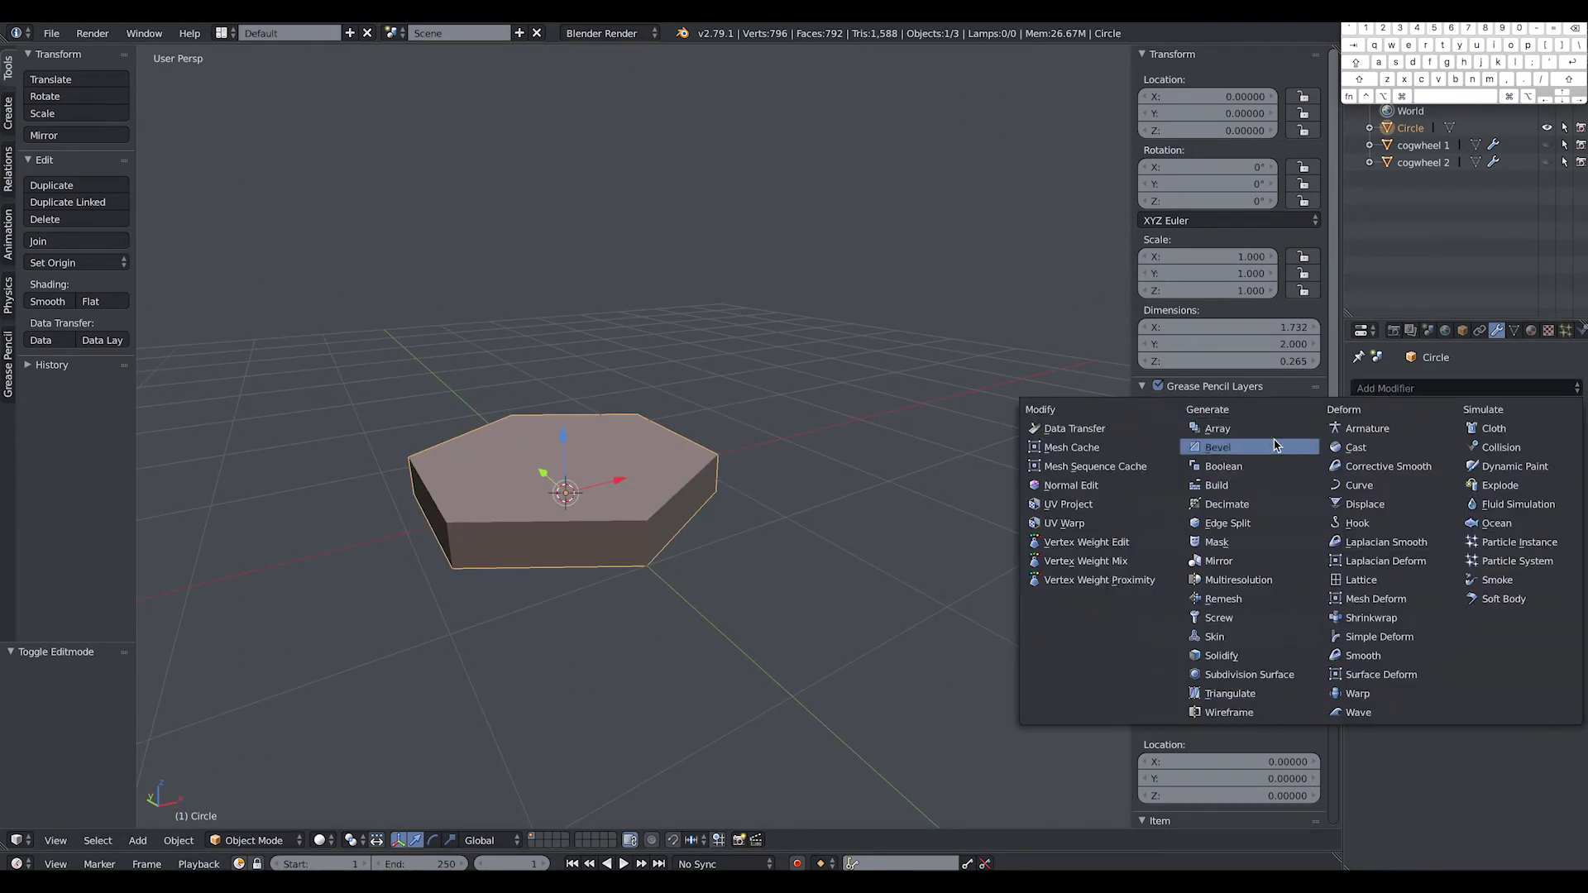
{"action": "left_click", "coordinate": [1220, 447]}
{"action": "left_click_drag", "start_coordinate": [1408, 464], "coordinate": [1381, 464]}
{"action": "key", "text": "a"}
Step: Add a cylinder of radius 0.42 and depth 2, raise it about 0.97 along Z, and raise the hexagonal block about 1.92 onto its top
{"action": "mouse_move", "coordinate": [772, 579]}
{"action": "left_mouse_down", "text": "alt"}
{"action": "mouse_move", "coordinate": [772, 554]}
{"action": "mouse_move", "coordinate": [772, 580]}
{"action": "left_mouse_up", "text": "alt"}
{"action": "left_click_drag", "start_coordinate": [659, 562], "coordinate": [695, 540], "text": "alt"}
{"action": "left_click_drag", "start_coordinate": [695, 538], "coordinate": [747, 539], "text": "alt"}
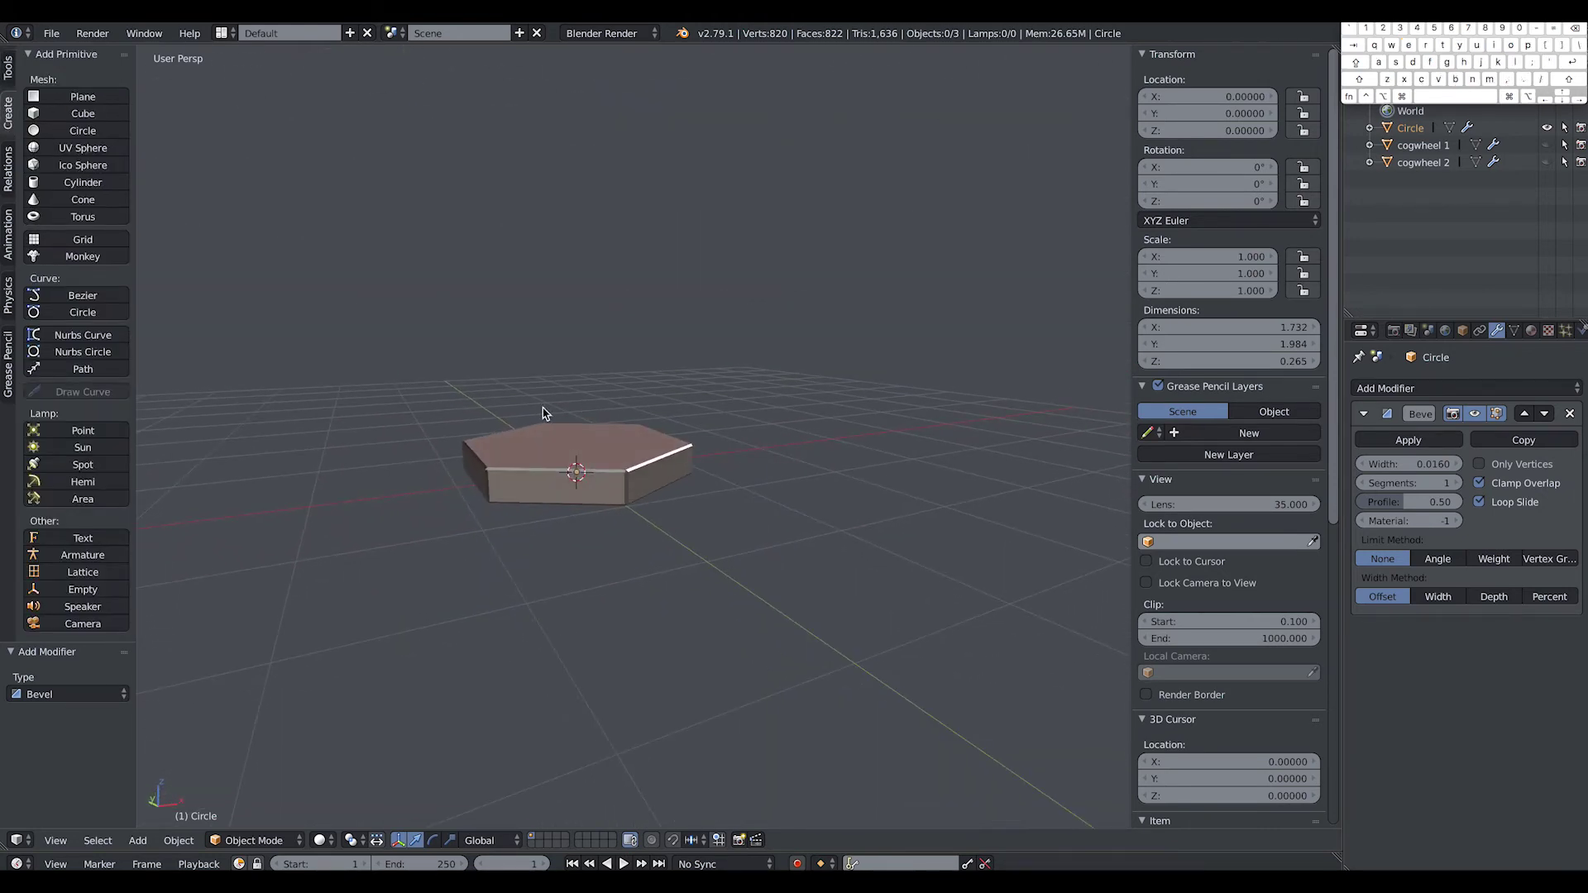
{"action": "mouse_move", "coordinate": [579, 521]}
{"action": "left_mouse_down", "text": "alt"}
{"action": "mouse_move", "coordinate": [583, 439]}
{"action": "mouse_move", "coordinate": [583, 496]}
{"action": "left_mouse_up", "text": "alt"}
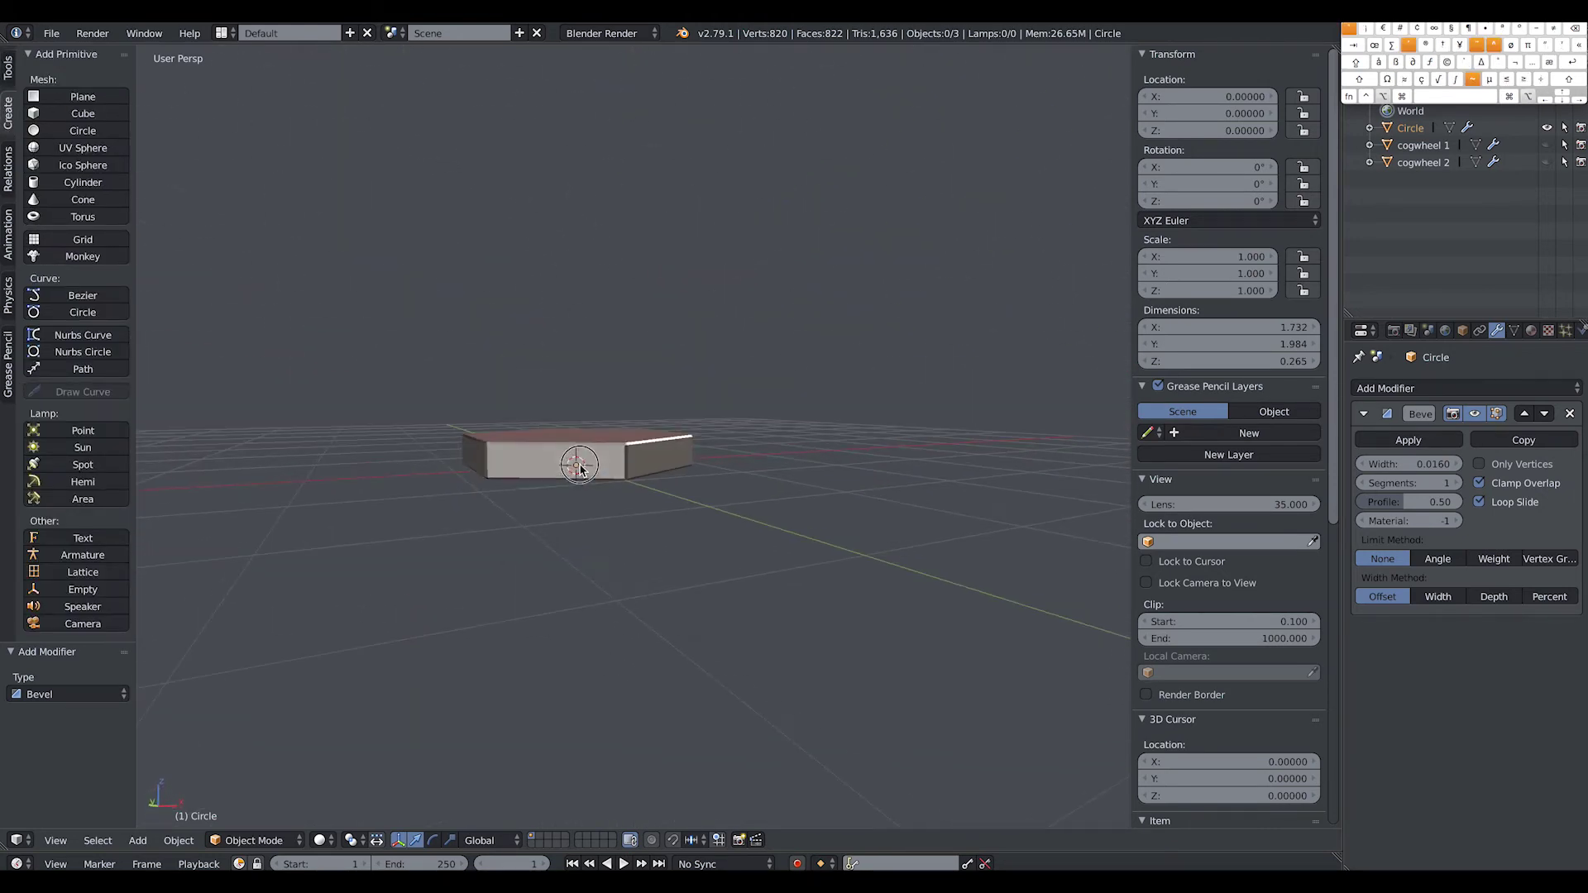
{"action": "left_click", "coordinate": [86, 182]}
{"action": "left_click_drag", "start_coordinate": [576, 410], "coordinate": [566, 501]}
{"action": "left_click_drag", "start_coordinate": [686, 513], "coordinate": [553, 248], "text": "alt"}
{"action": "left_click", "coordinate": [569, 468]}
Step: Scale up the cylinder shaft, lower it about 0.129 along Z, and select the hexagonal head
{"action": "left_click_drag", "start_coordinate": [723, 323], "coordinate": [786, 433], "text": "alt"}
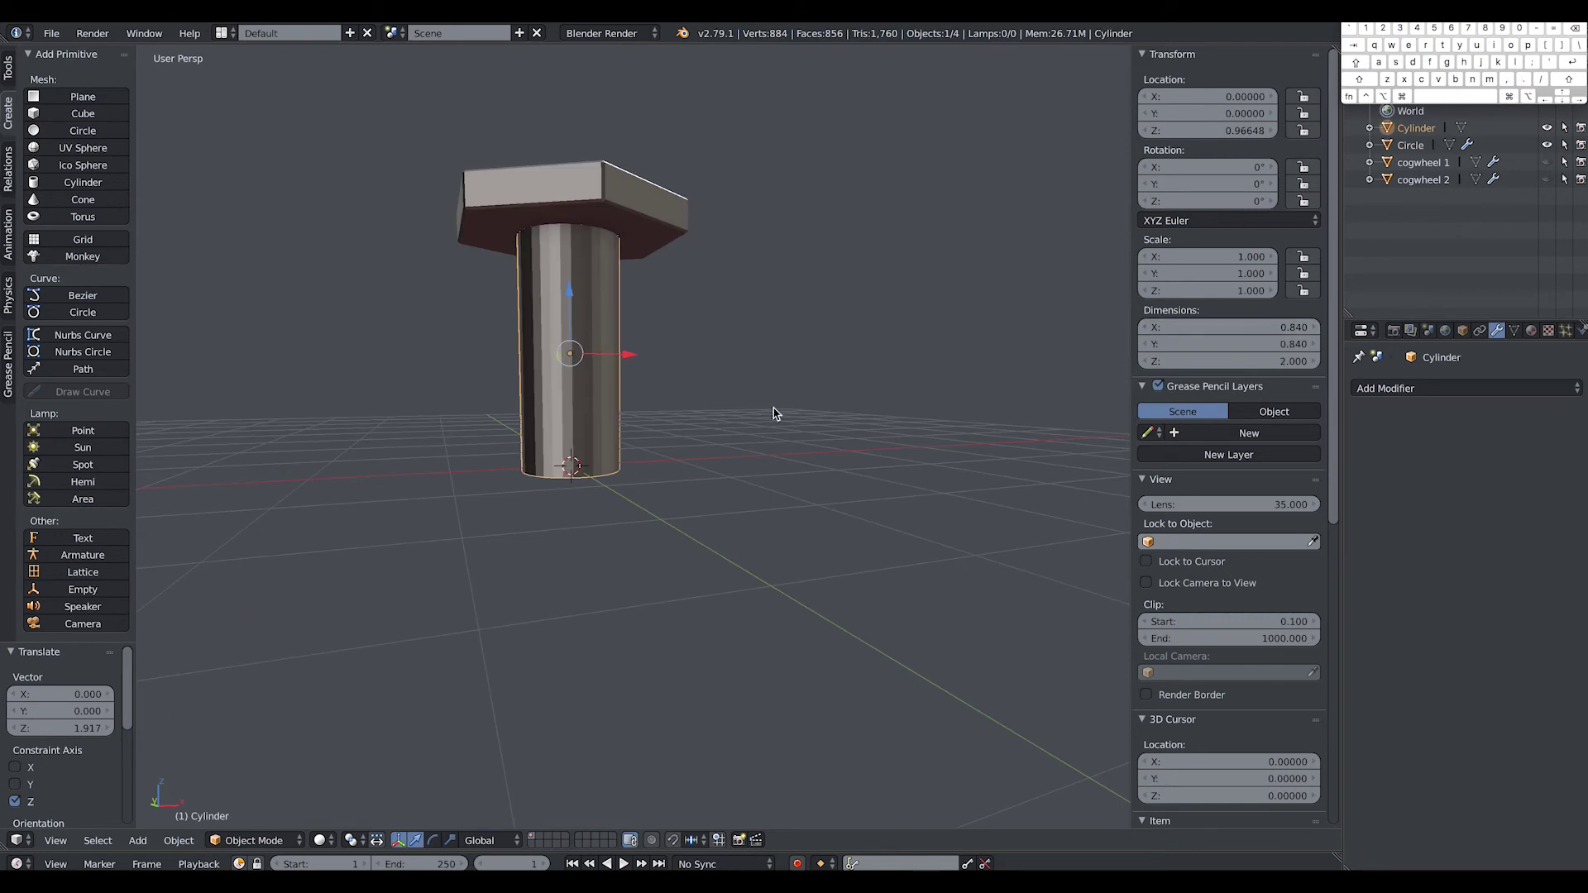
{"action": "key", "text": "r"}
{"action": "left_click_drag", "start_coordinate": [654, 379], "coordinate": [577, 384], "text": "alt"}
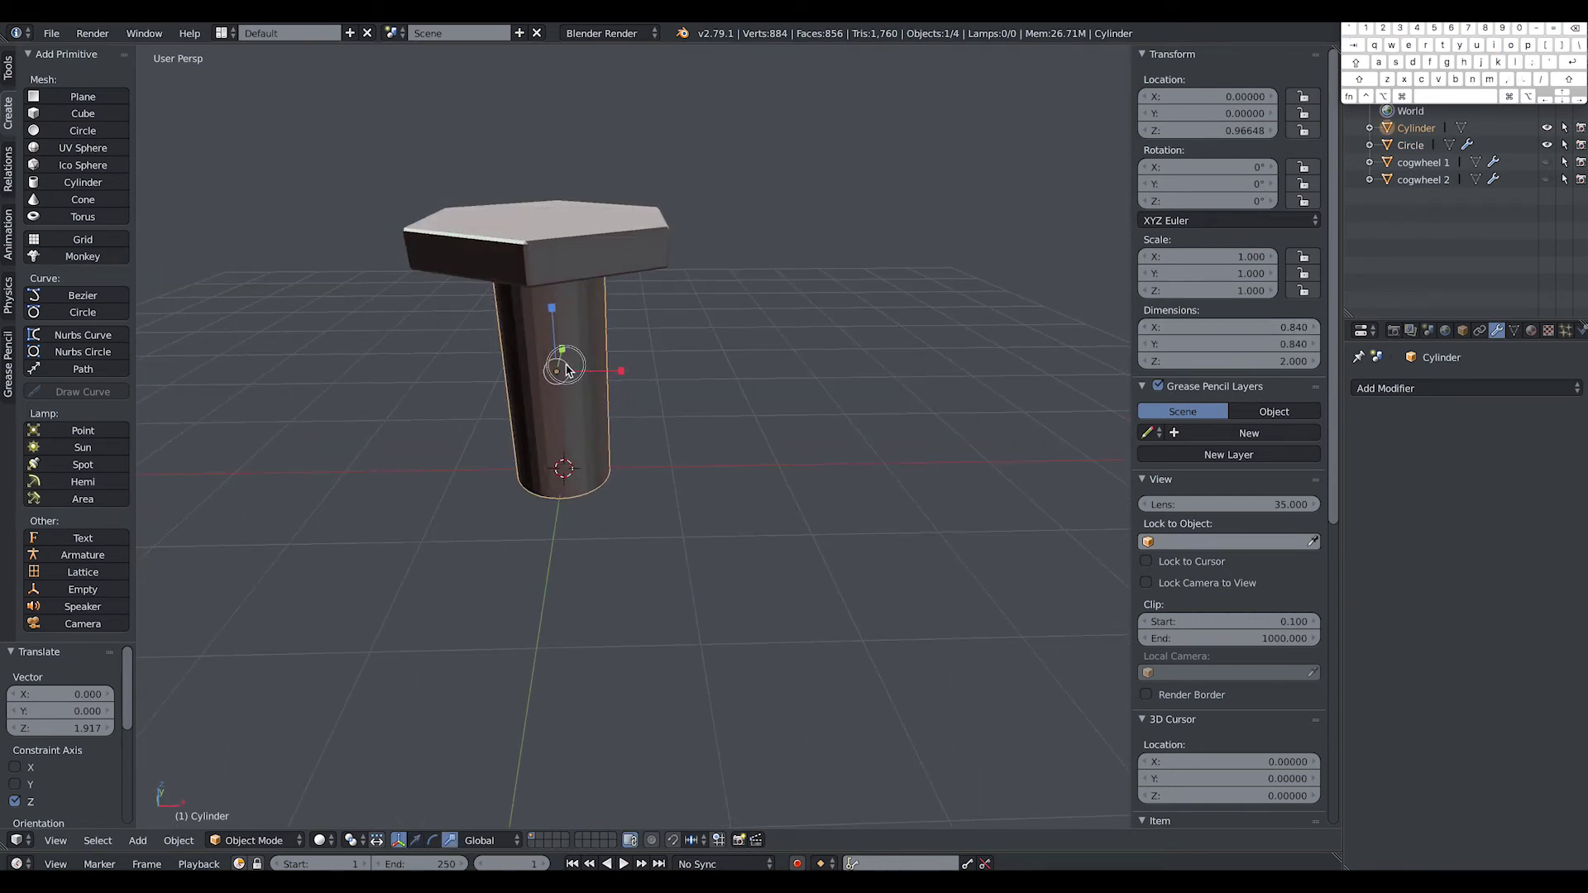
{"action": "key", "text": "s"}
{"action": "left_click", "coordinate": [567, 365]}
{"action": "left_click_drag", "start_coordinate": [557, 310], "coordinate": [551, 320]}
{"action": "mouse_move", "coordinate": [570, 336]}
{"action": "left_mouse_down", "text": "alt"}
{"action": "mouse_move", "coordinate": [581, 317]}
{"action": "mouse_move", "coordinate": [559, 323]}
{"action": "left_mouse_up", "text": "alt"}
{"action": "left_click", "coordinate": [594, 234]}
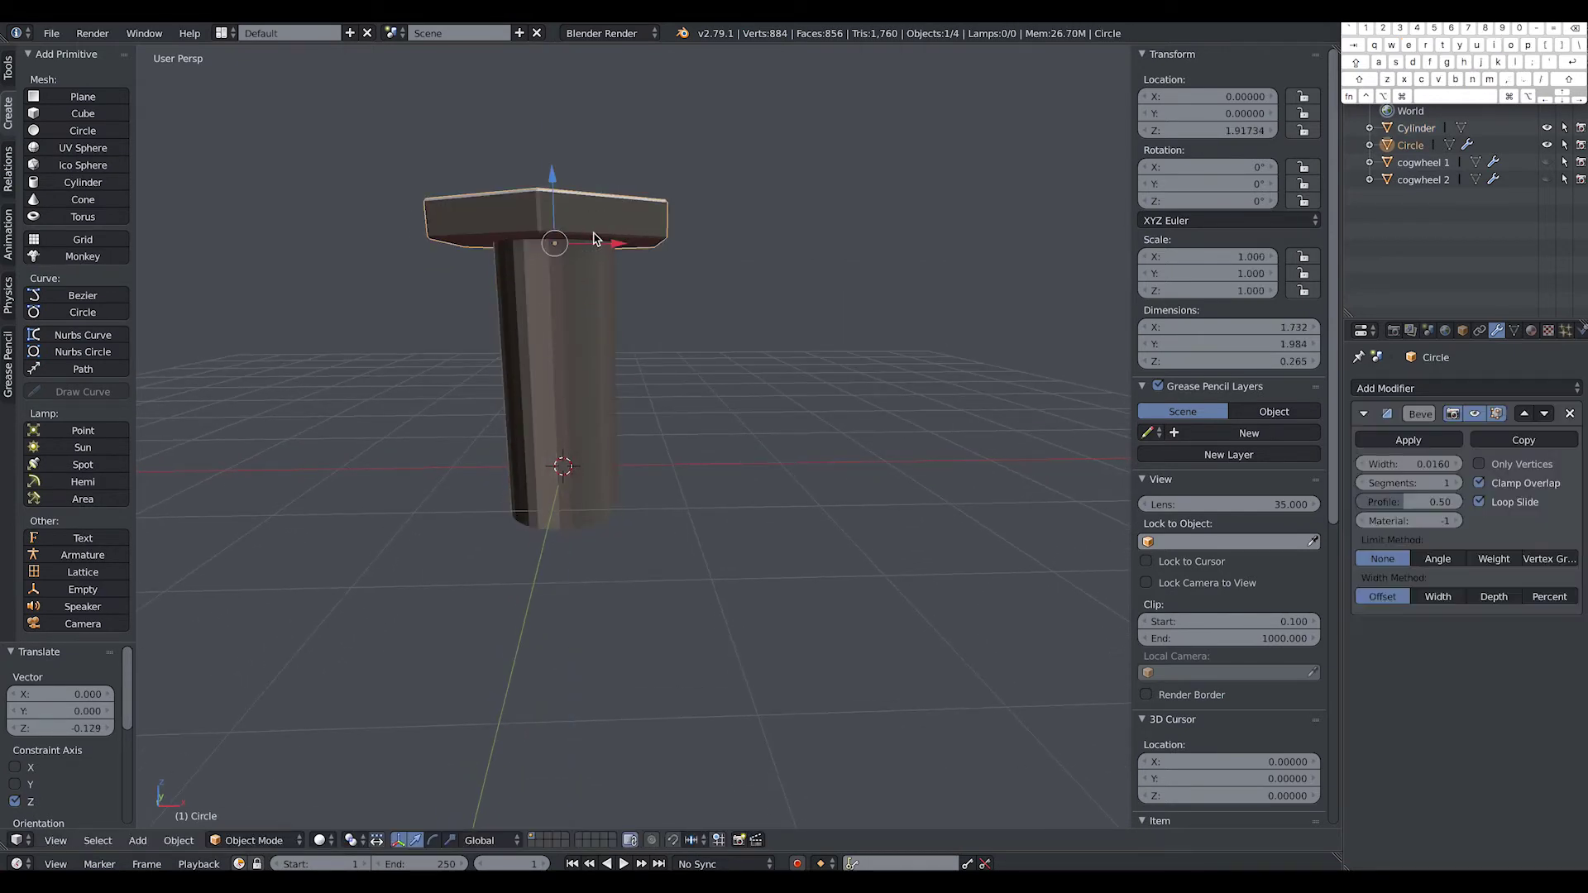
Step: Stretch the hexagonal head to a Z scale of 1.376 with a bevel width of 0.0380, and raise the head and shaft about 0.458
{"action": "key", "text": "r"}
{"action": "left_click_drag", "start_coordinate": [554, 172], "coordinate": [556, 139]}
{"action": "left_click_drag", "start_coordinate": [712, 250], "coordinate": [772, 248], "text": "alt"}
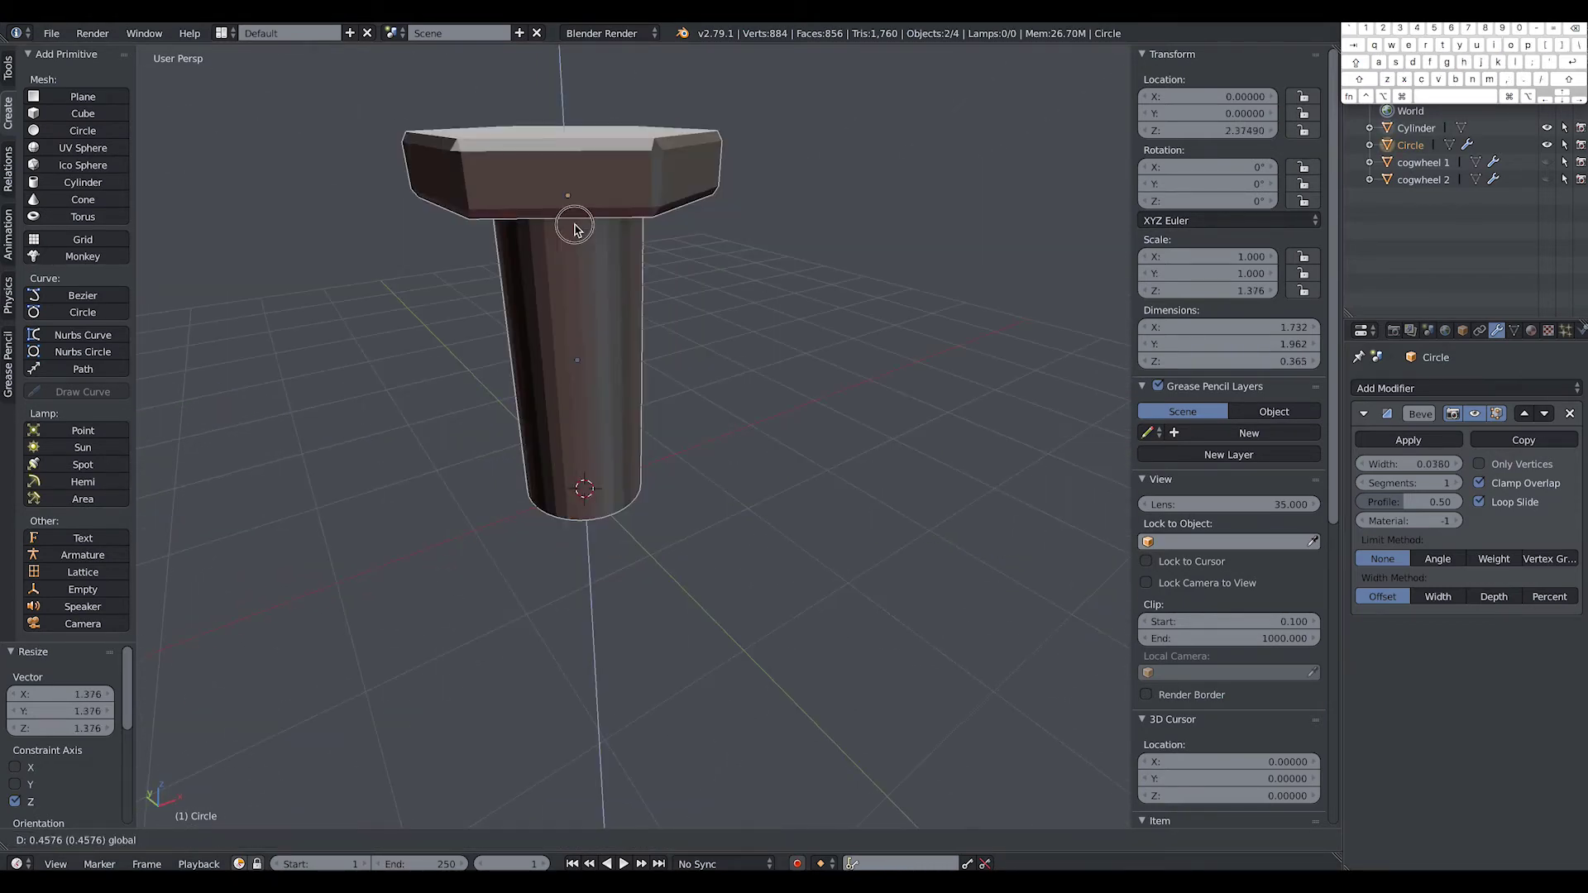
Step: Select the head and shaft and move them together about 0.061 down along Z, seating the shaft's base at ground level
{"action": "key", "text": "ctrl+alt+q"}
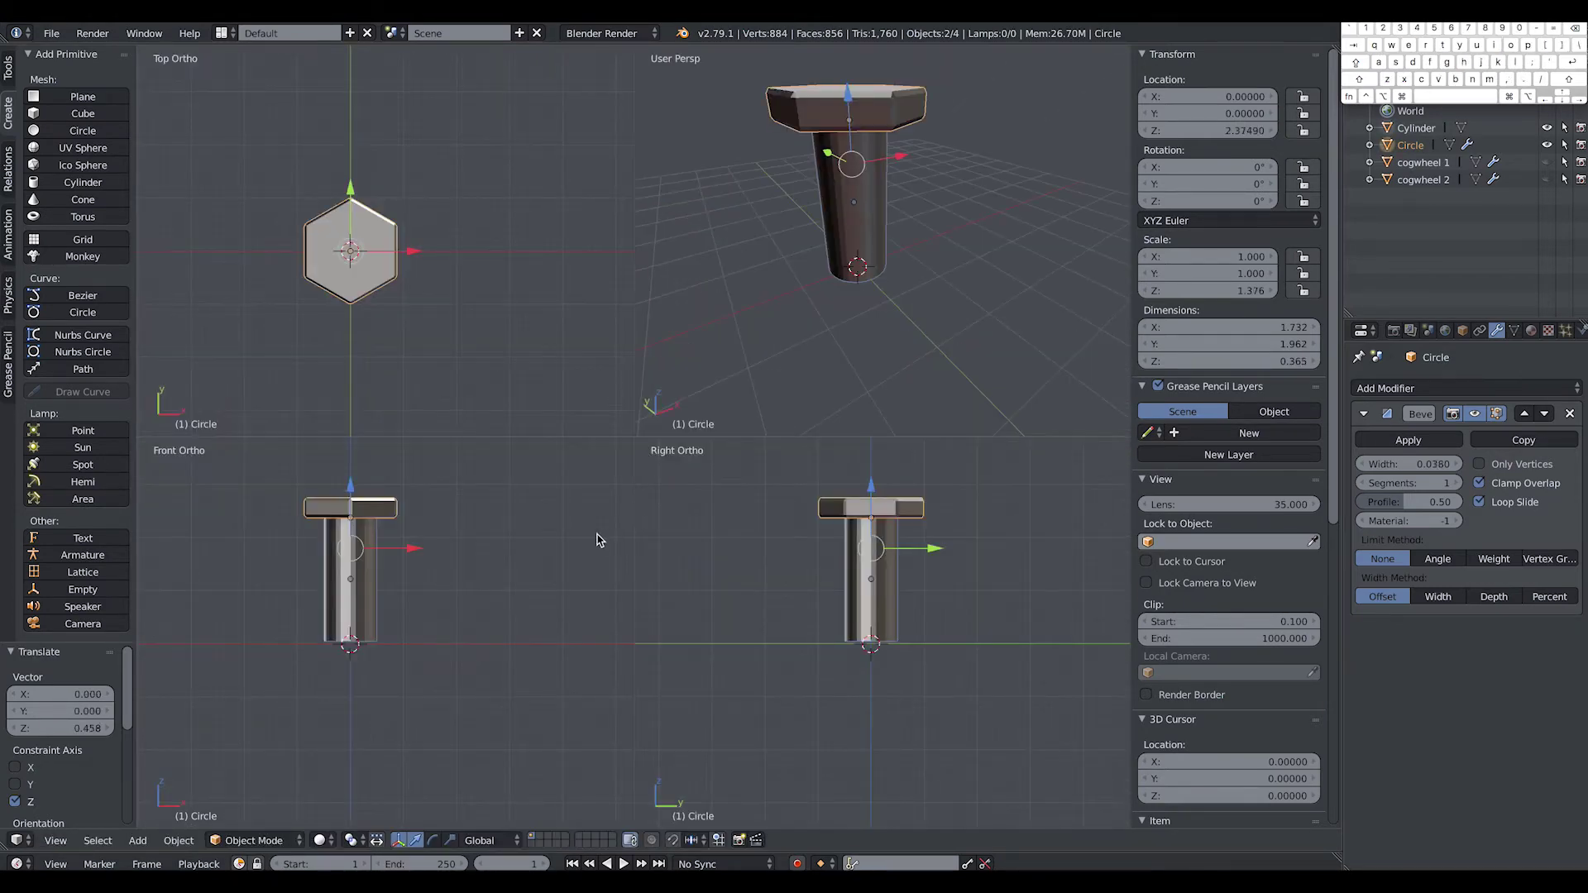
{"action": "key", "text": "a"}
{"action": "scroll", "coordinate": [397, 626], "scroll_direction": "up", "scroll_amount": 3}
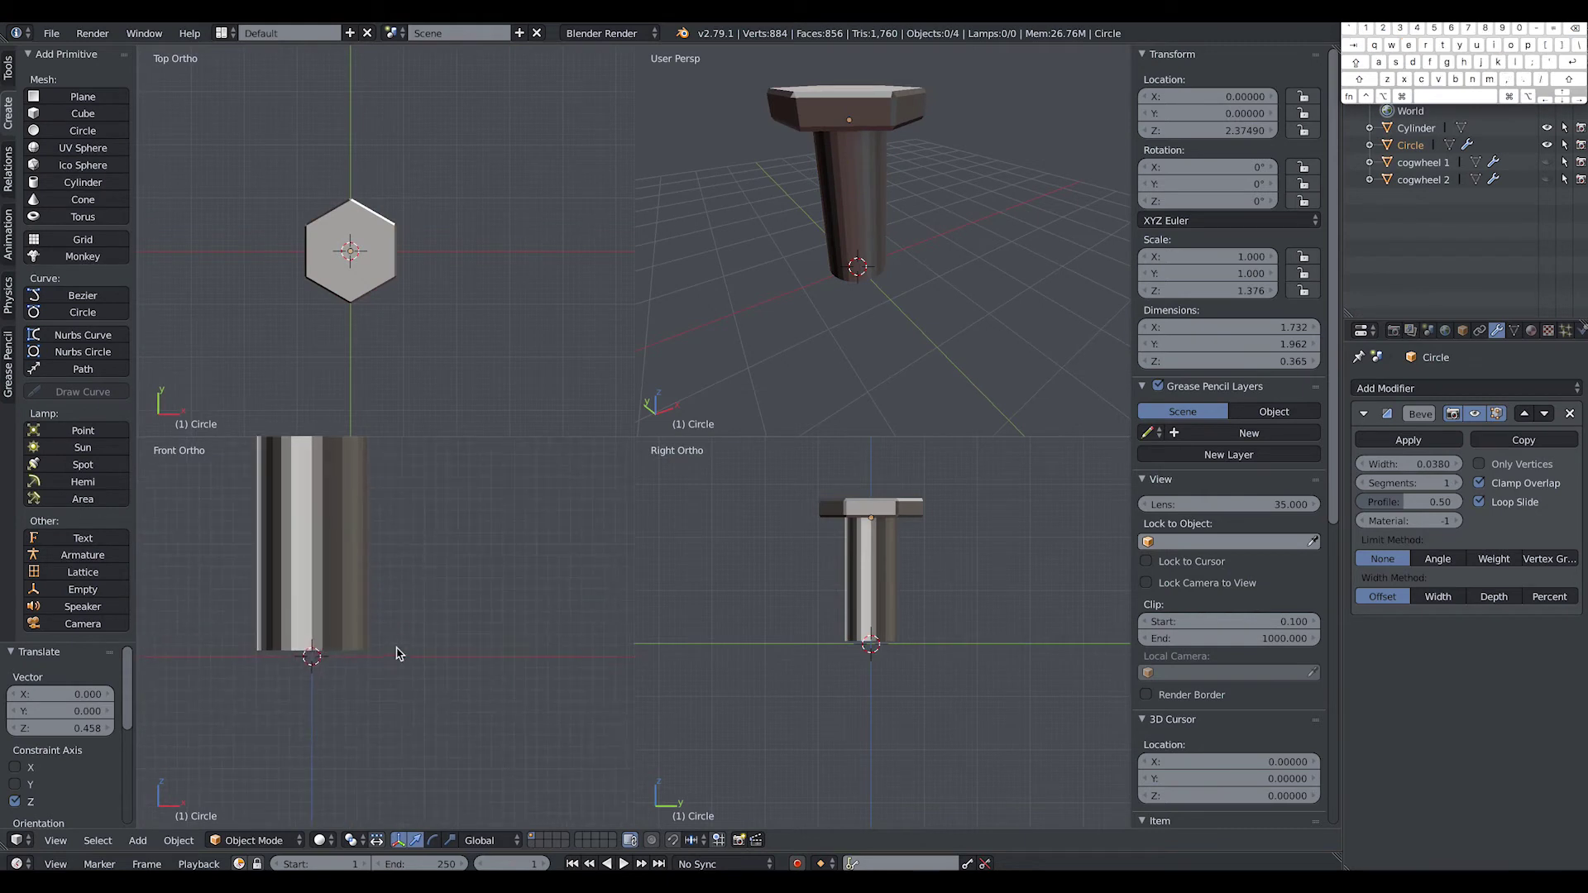
{"action": "scroll", "coordinate": [395, 652], "scroll_direction": "up", "scroll_amount": 3, "text": "shift"}
{"action": "right_click", "coordinate": [339, 659]}
{"action": "right_click", "coordinate": [370, 449], "text": "shift"}
{"action": "key", "text": "g"}
{"action": "key", "text": "z"}
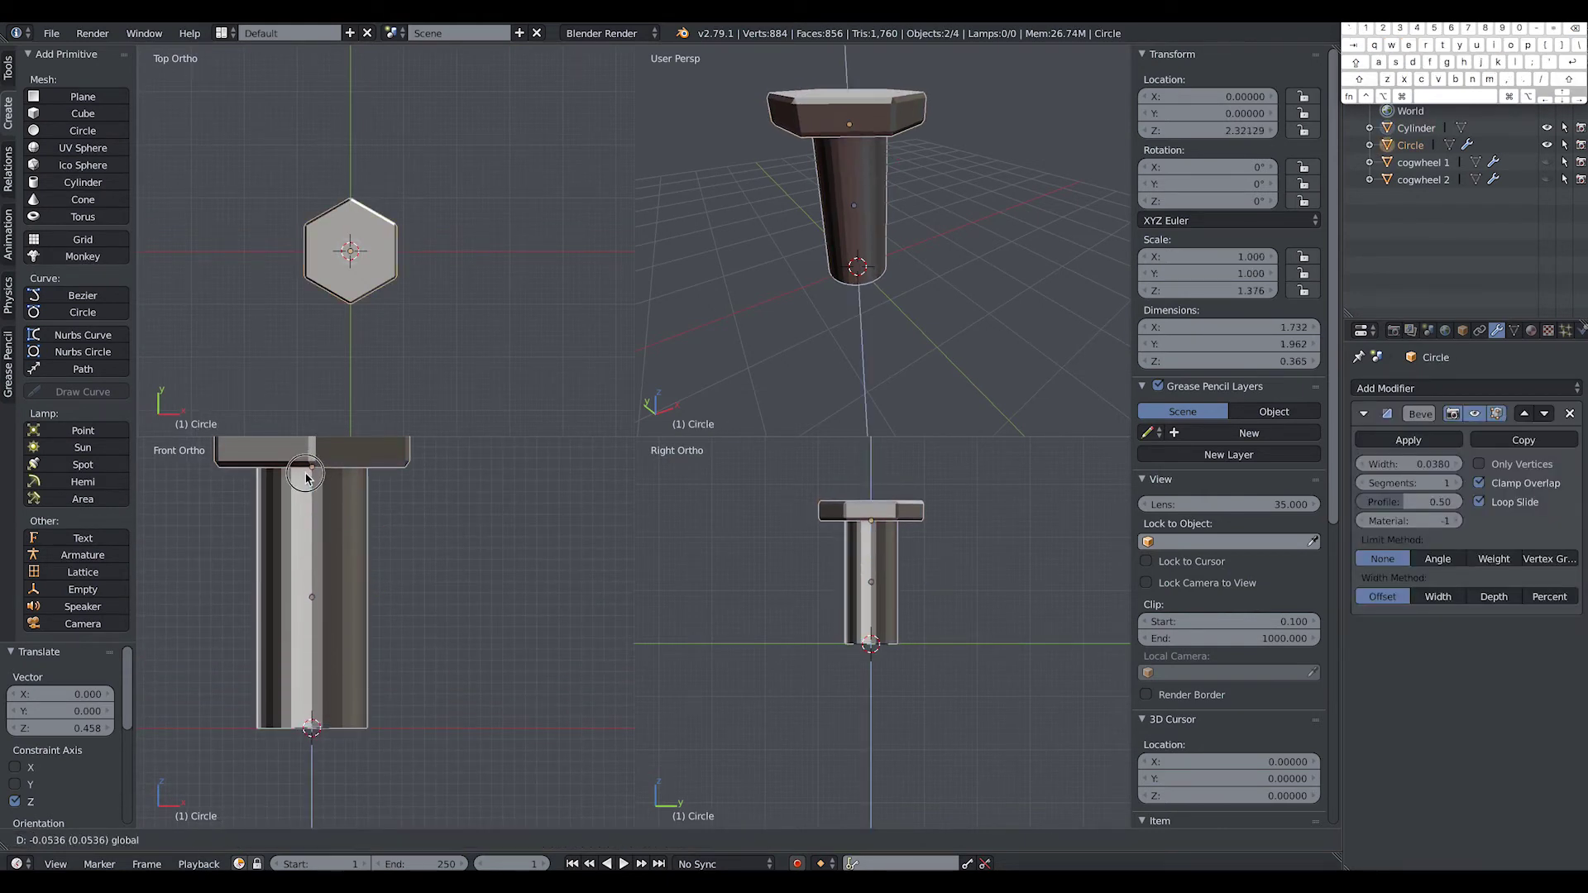
{"action": "left_click", "coordinate": [430, 497]}
{"action": "key", "text": "a"}
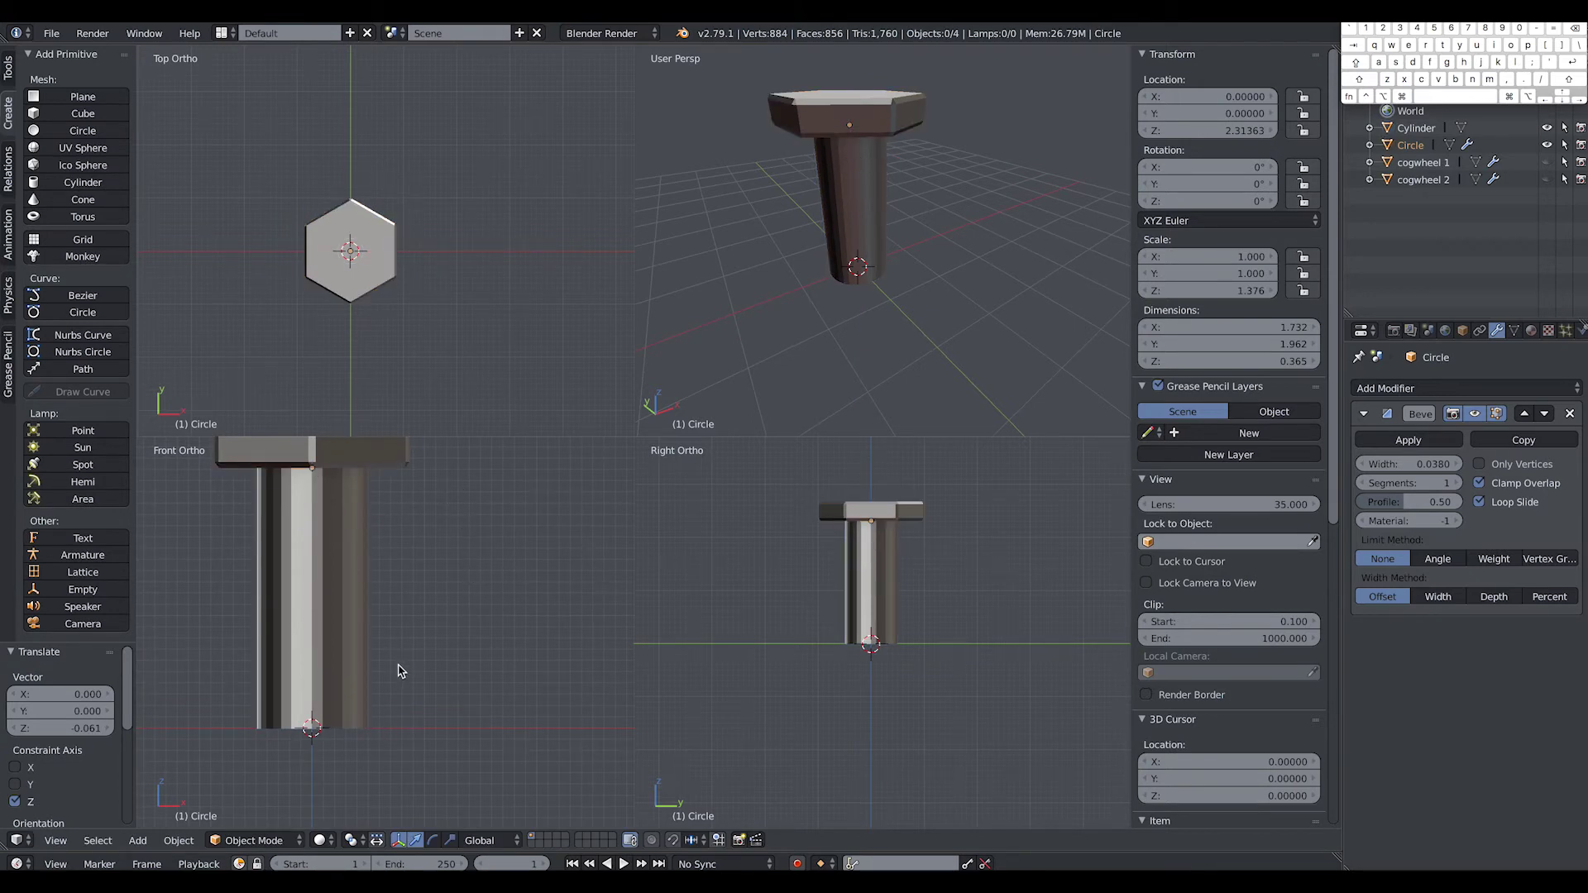
Step: Switch to an orthographic front view and frame the whole bolt
{"action": "key", "text": "ctrl+alt+q"}
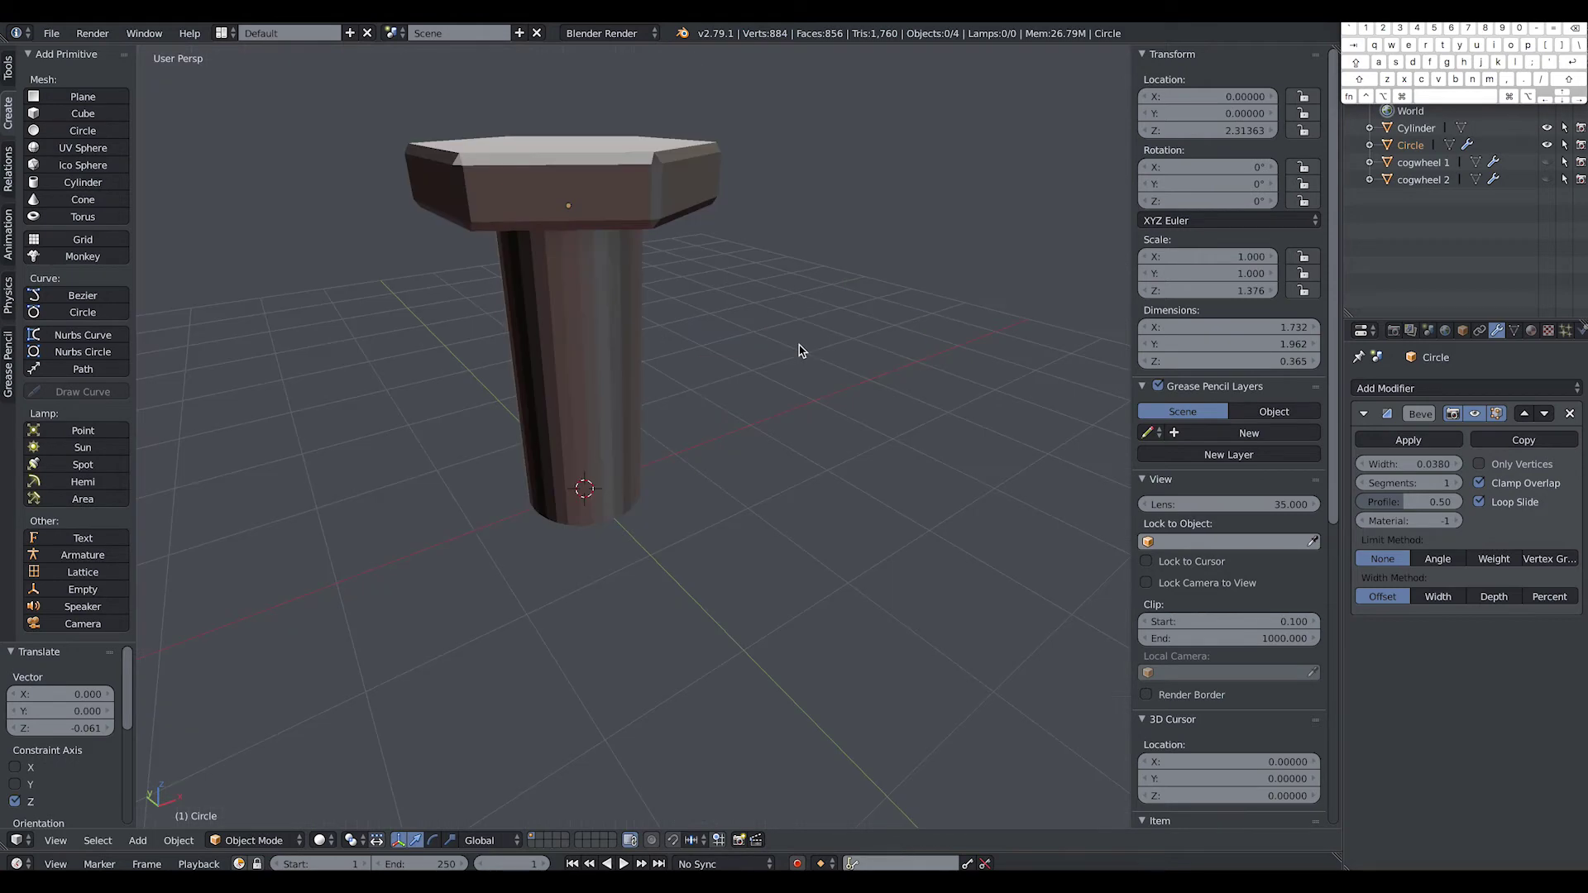
{"action": "left_click", "coordinate": [57, 840]}
{"action": "left_click", "coordinate": [106, 727]}
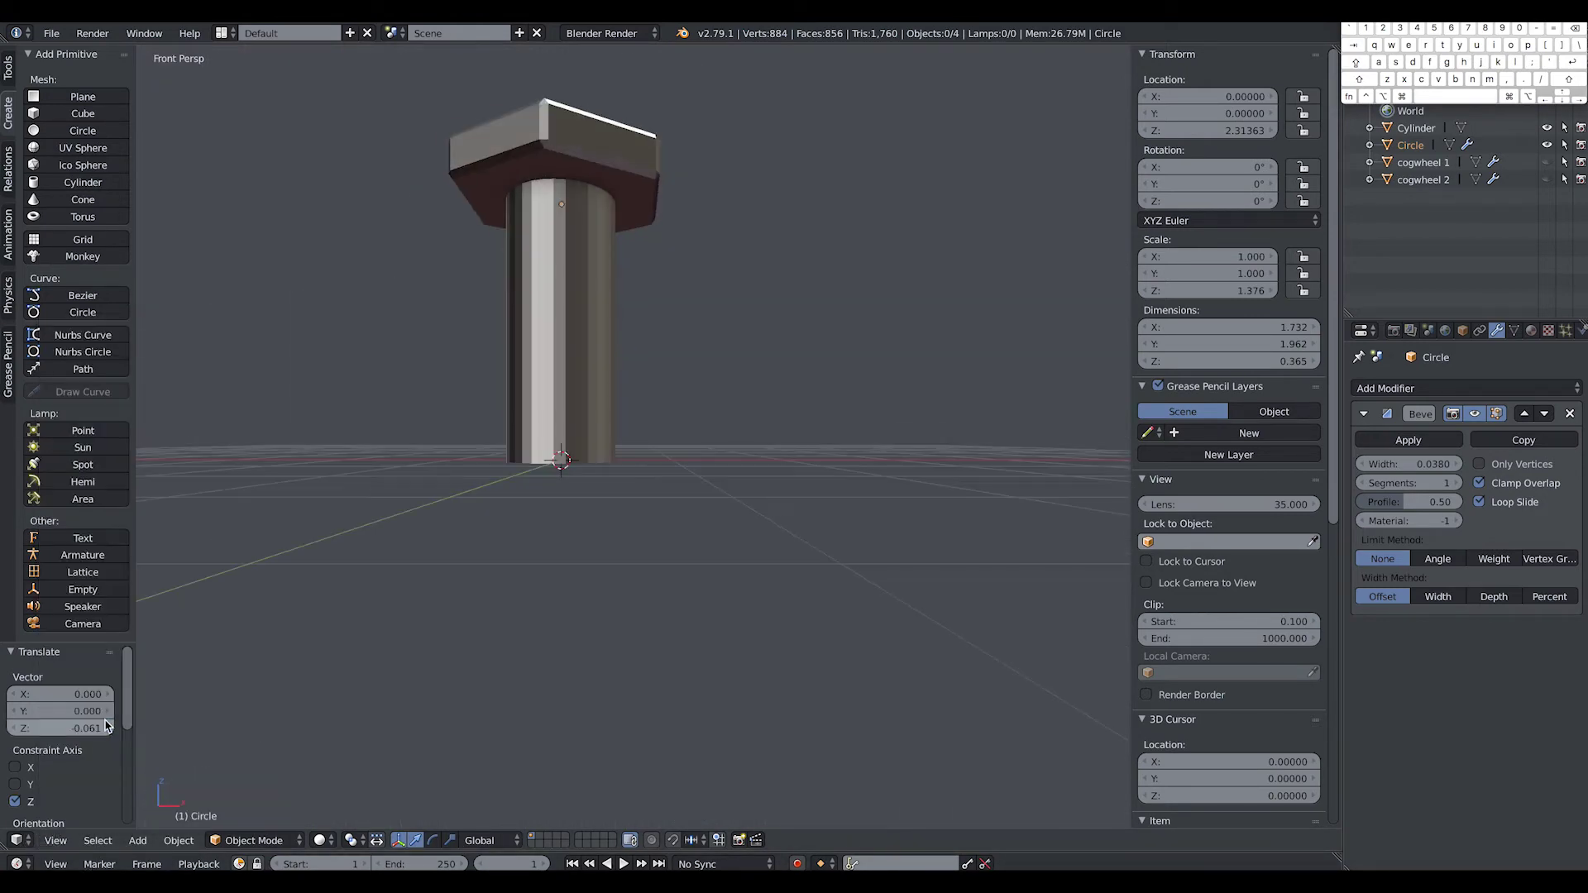
{"action": "left_click", "coordinate": [56, 841]}
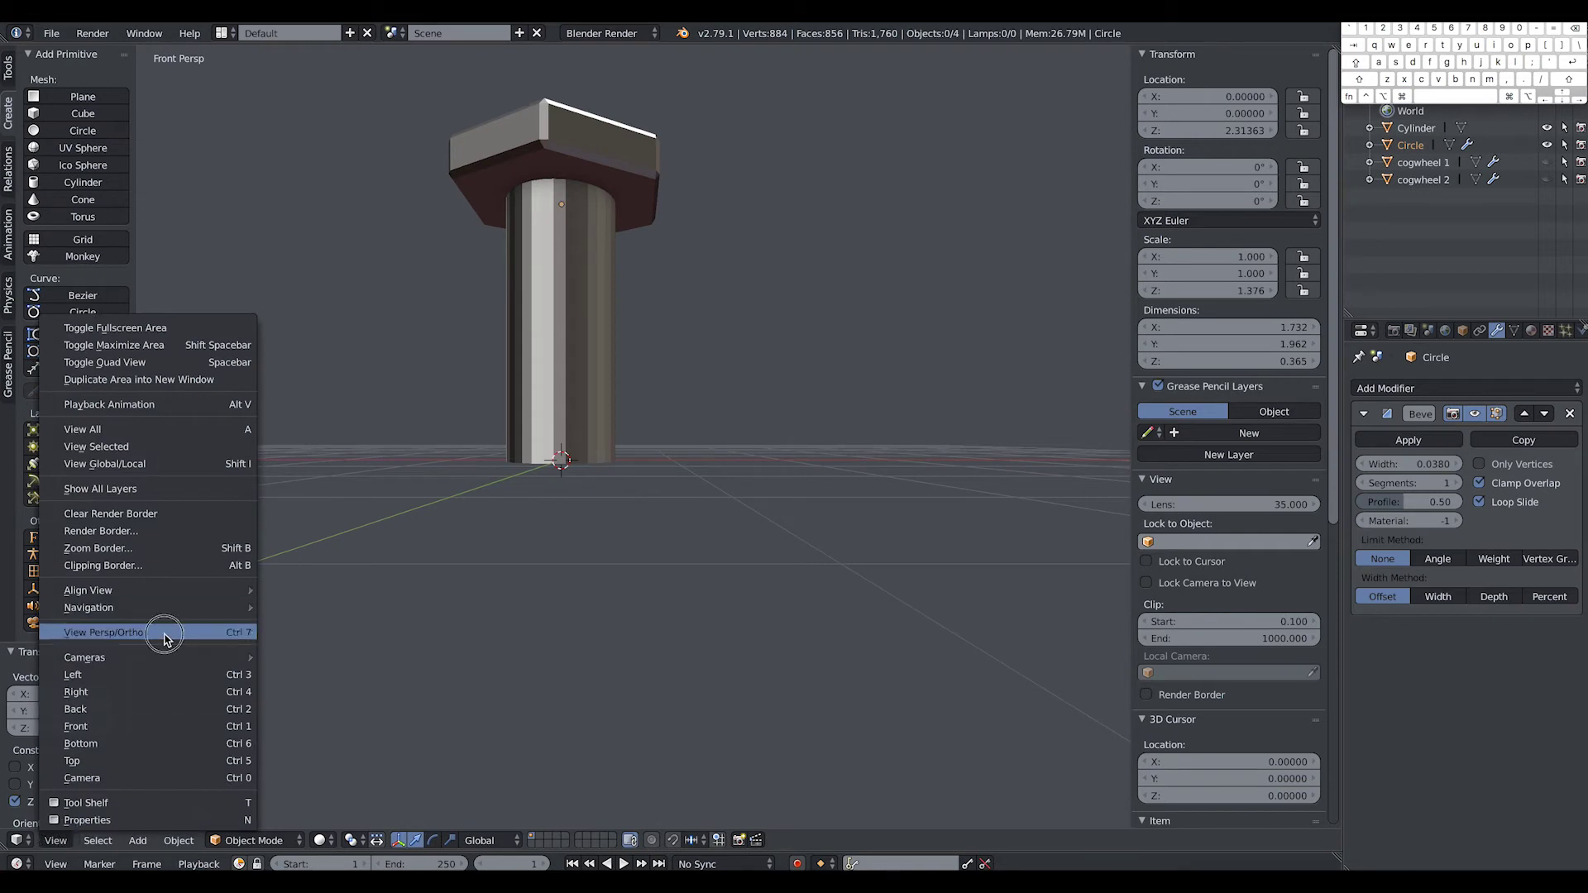
{"action": "left_click", "coordinate": [160, 633]}
{"action": "key", "text": "b"}
{"action": "left_click_drag", "start_coordinate": [443, 195], "coordinate": [740, 502]}
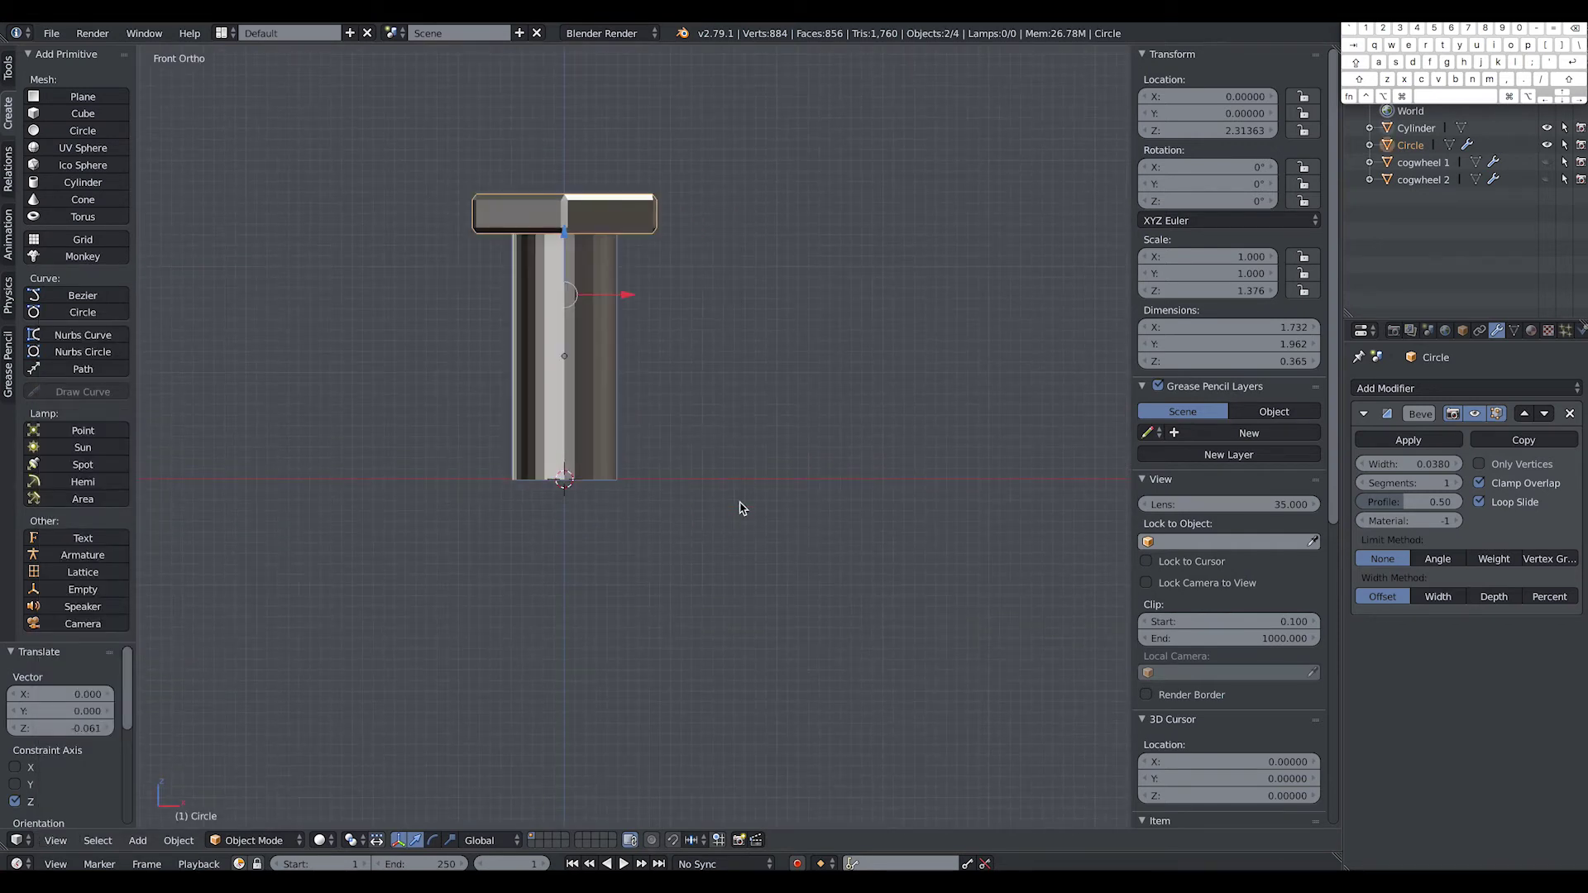
{"action": "key", "text": "KP_Decimal"}
{"action": "key", "text": "a"}
{"action": "left_click_drag", "start_coordinate": [504, 535], "coordinate": [544, 538], "text": "ctrl+alt"}
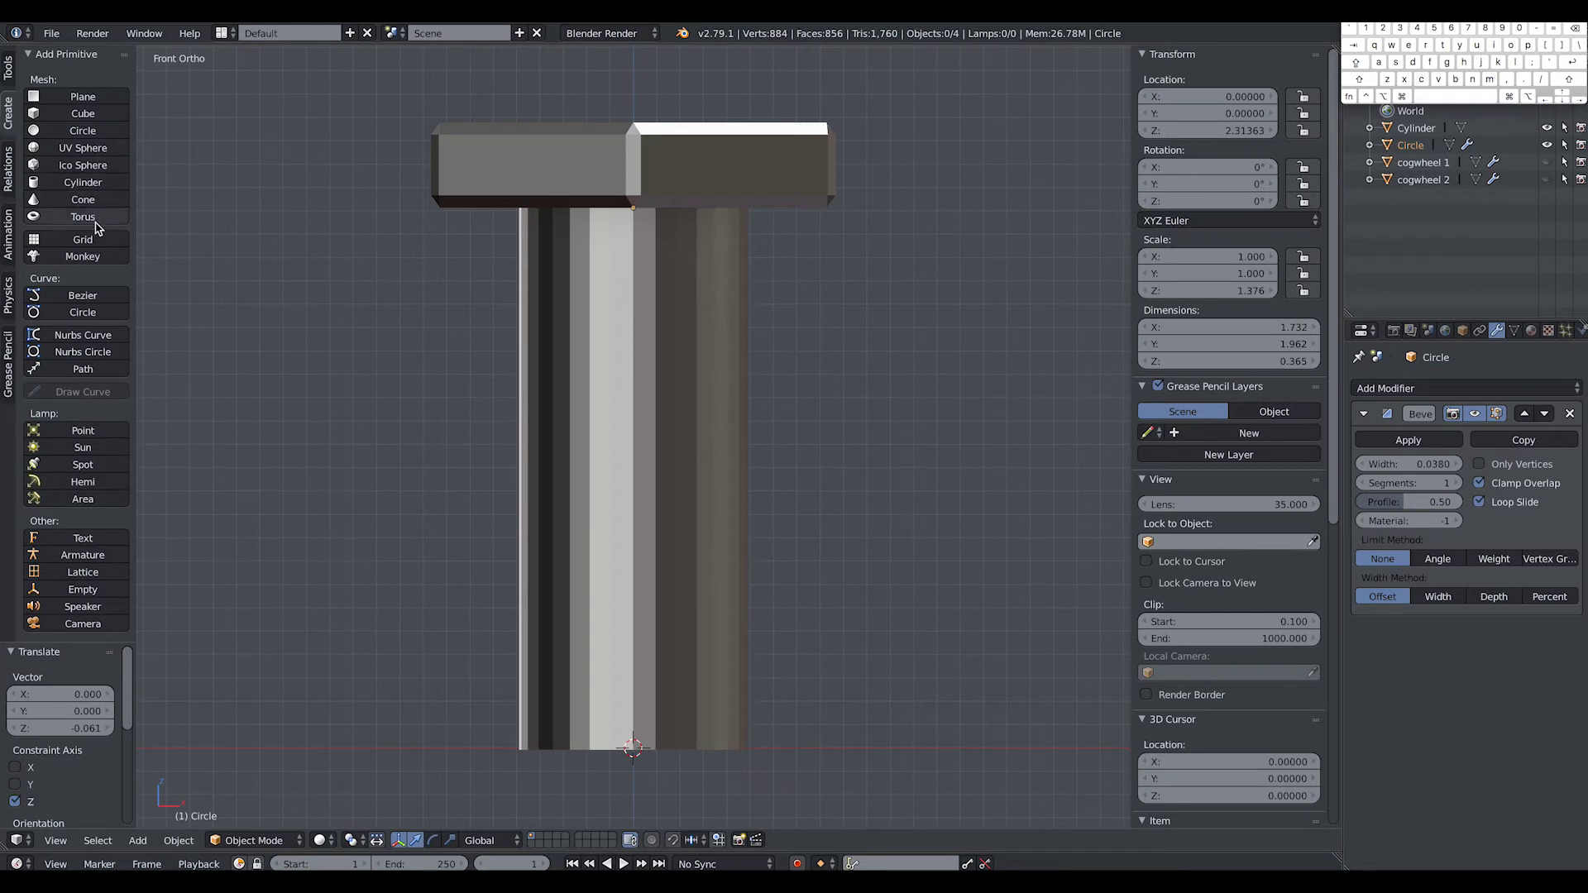
Step: Add a plane at the origin and set its X rotation to 90° so it stands upright facing the front view
{"action": "left_click", "coordinate": [82, 97]}
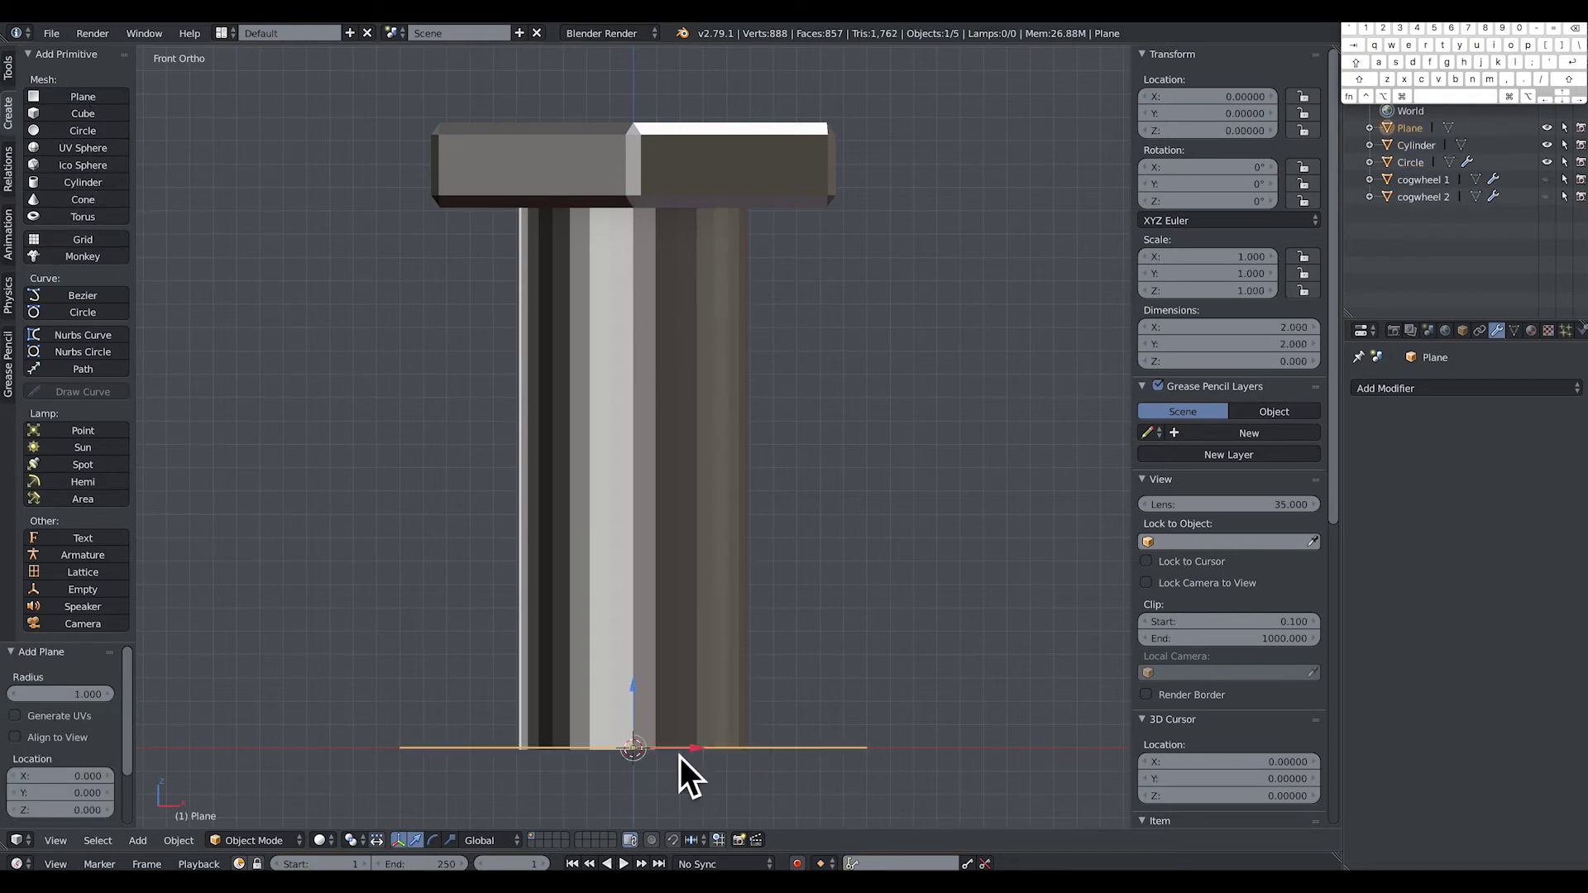
{"action": "key", "text": "r"}
{"action": "key", "text": "ctrl+alt+q"}
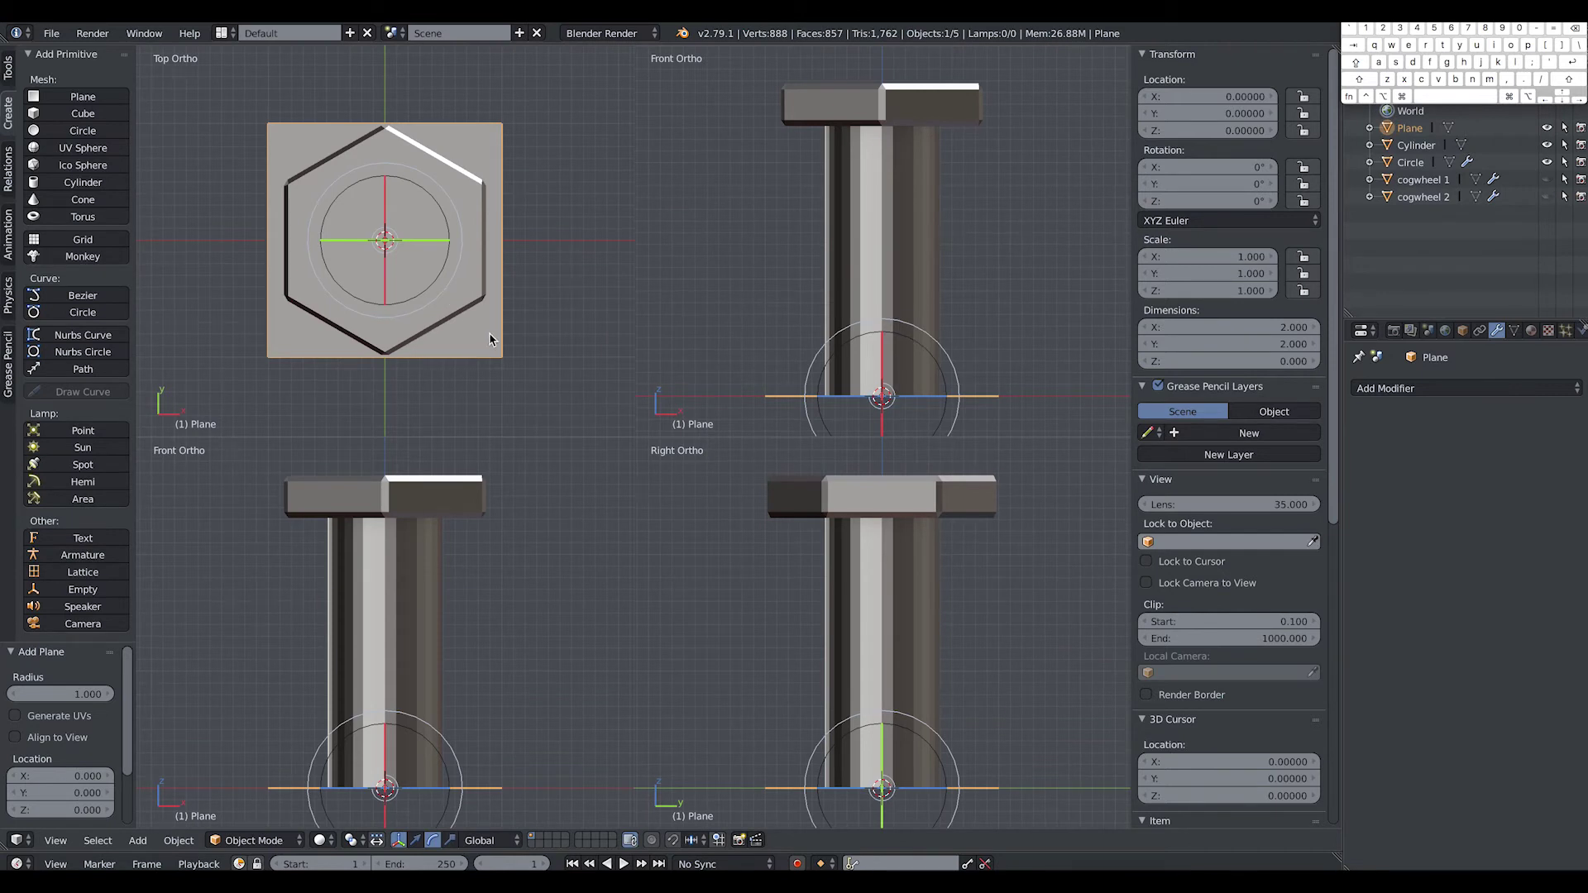
{"action": "key", "text": "ctrl+alt+q"}
{"action": "left_click_drag", "start_coordinate": [636, 711], "coordinate": [635, 748]}
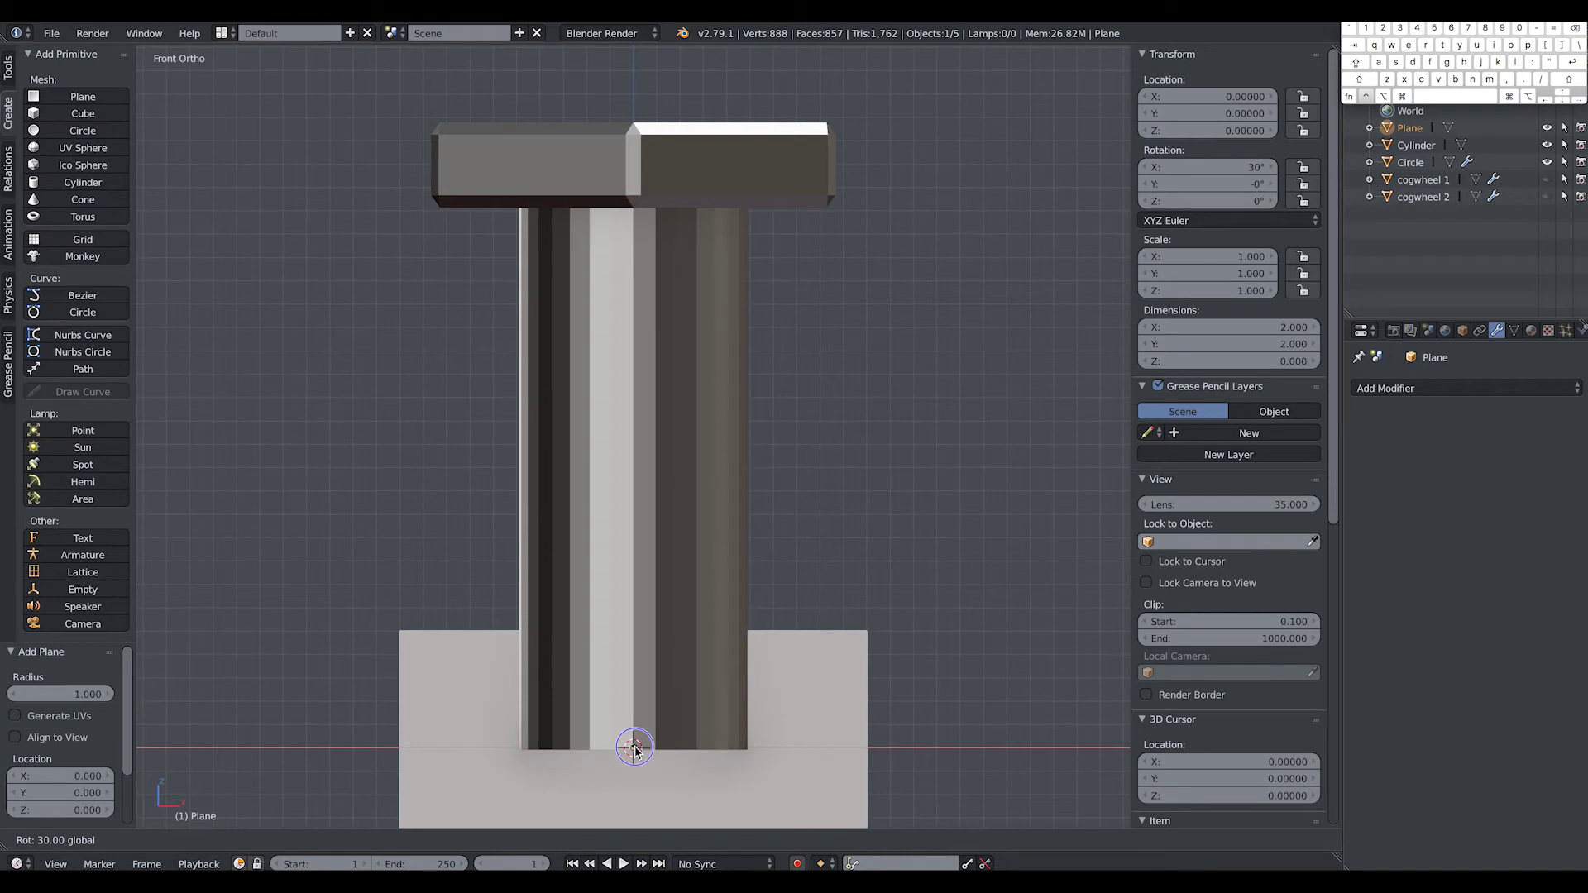
{"action": "type", "text": "70"}
{"action": "key", "text": "Return"}
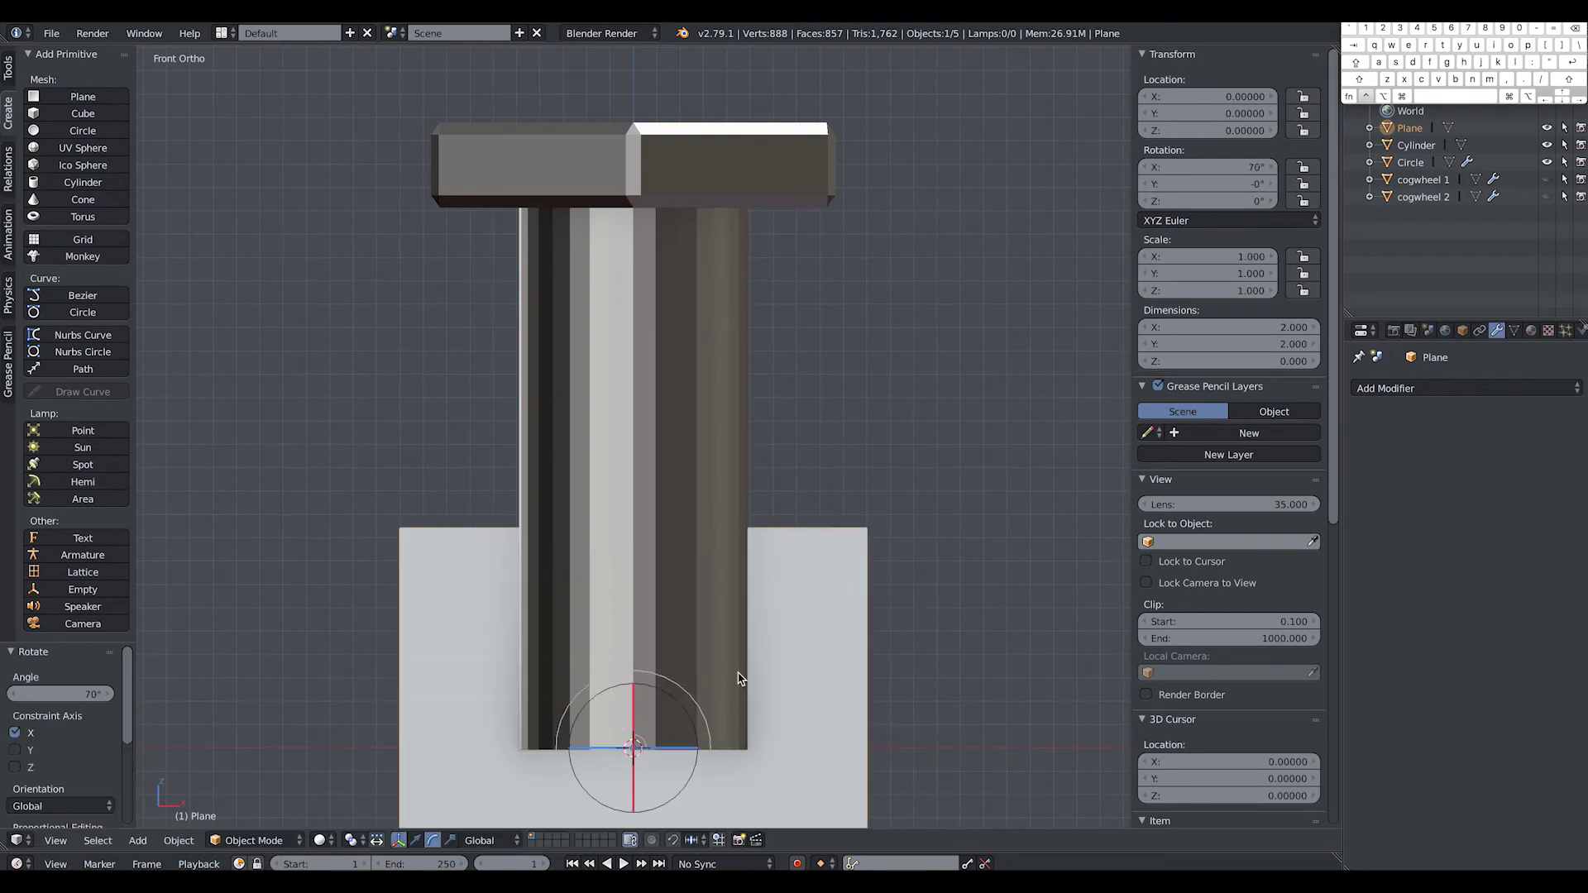
{"action": "double_click", "coordinate": [1190, 167]}
{"action": "type", "text": "90"}
{"action": "key", "text": "Return"}
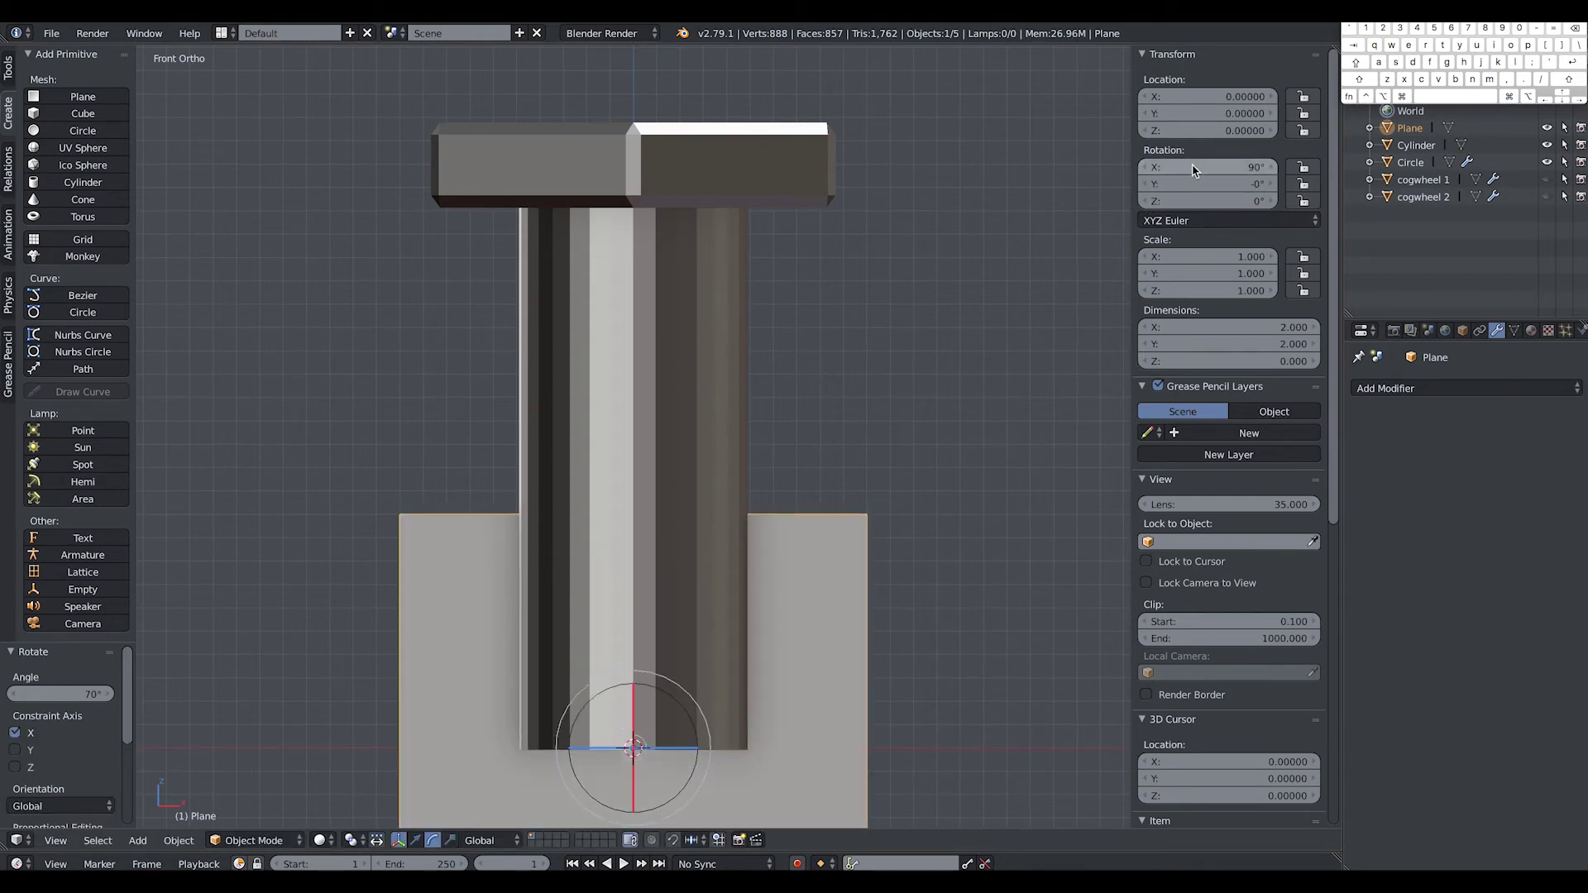
Step: Move the upright plane beside the shaft, to about 1.574 in X and 1.046 in Z
{"action": "key", "text": "w"}
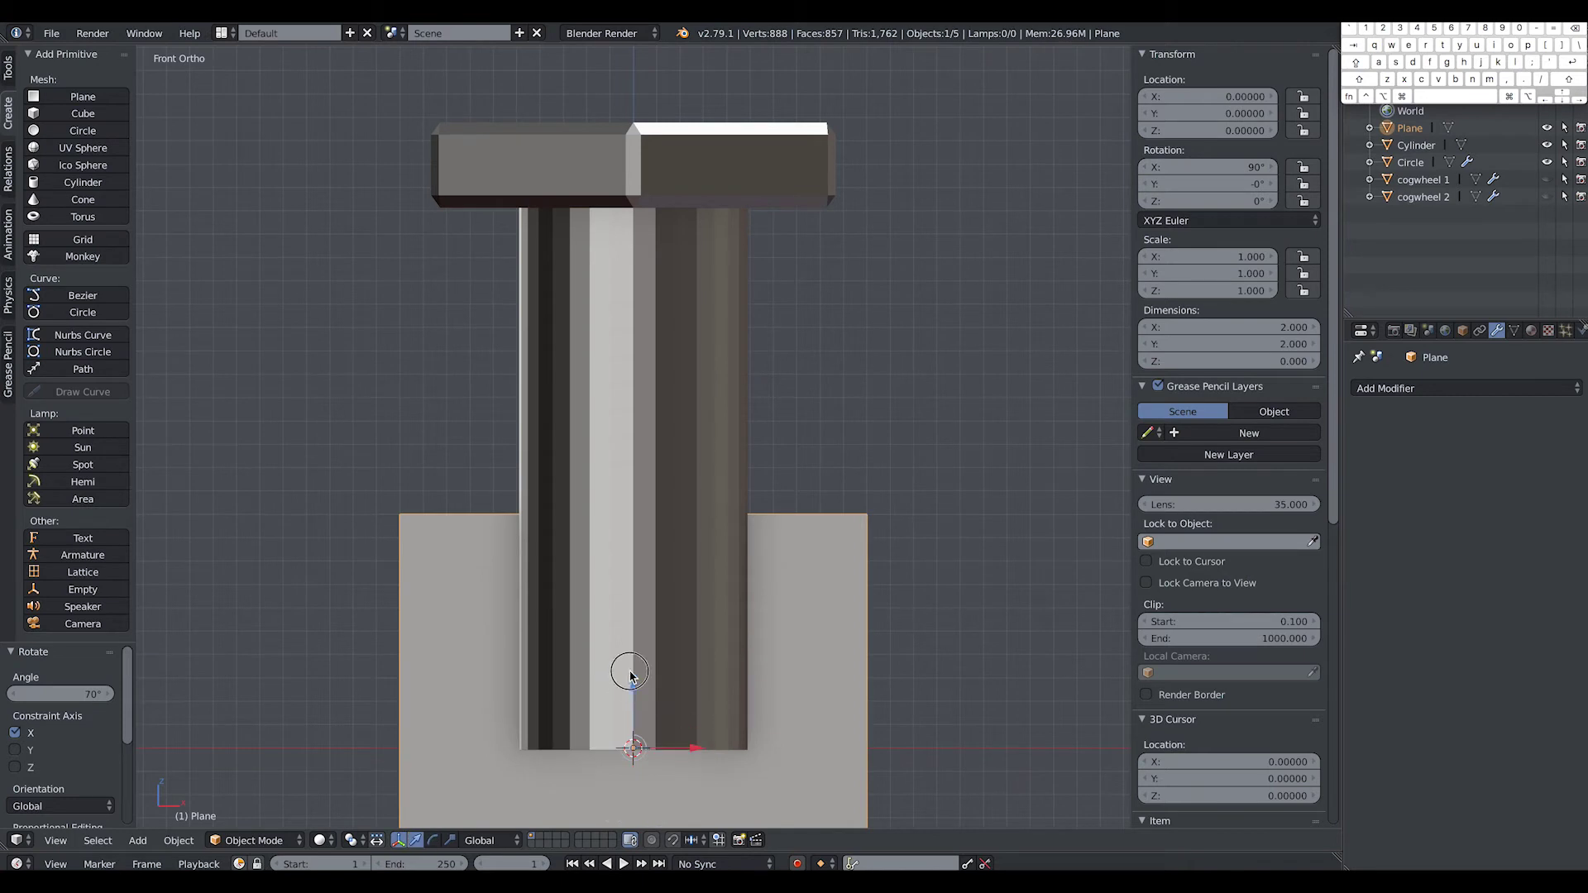
{"action": "left_click_drag", "start_coordinate": [637, 691], "coordinate": [659, 443]}
{"action": "left_click_drag", "start_coordinate": [711, 505], "coordinate": [999, 492]}
{"action": "scroll", "coordinate": [972, 521], "scroll_direction": "down", "scroll_amount": 1}
{"action": "scroll", "coordinate": [1003, 496], "scroll_direction": "down", "scroll_amount": 1}
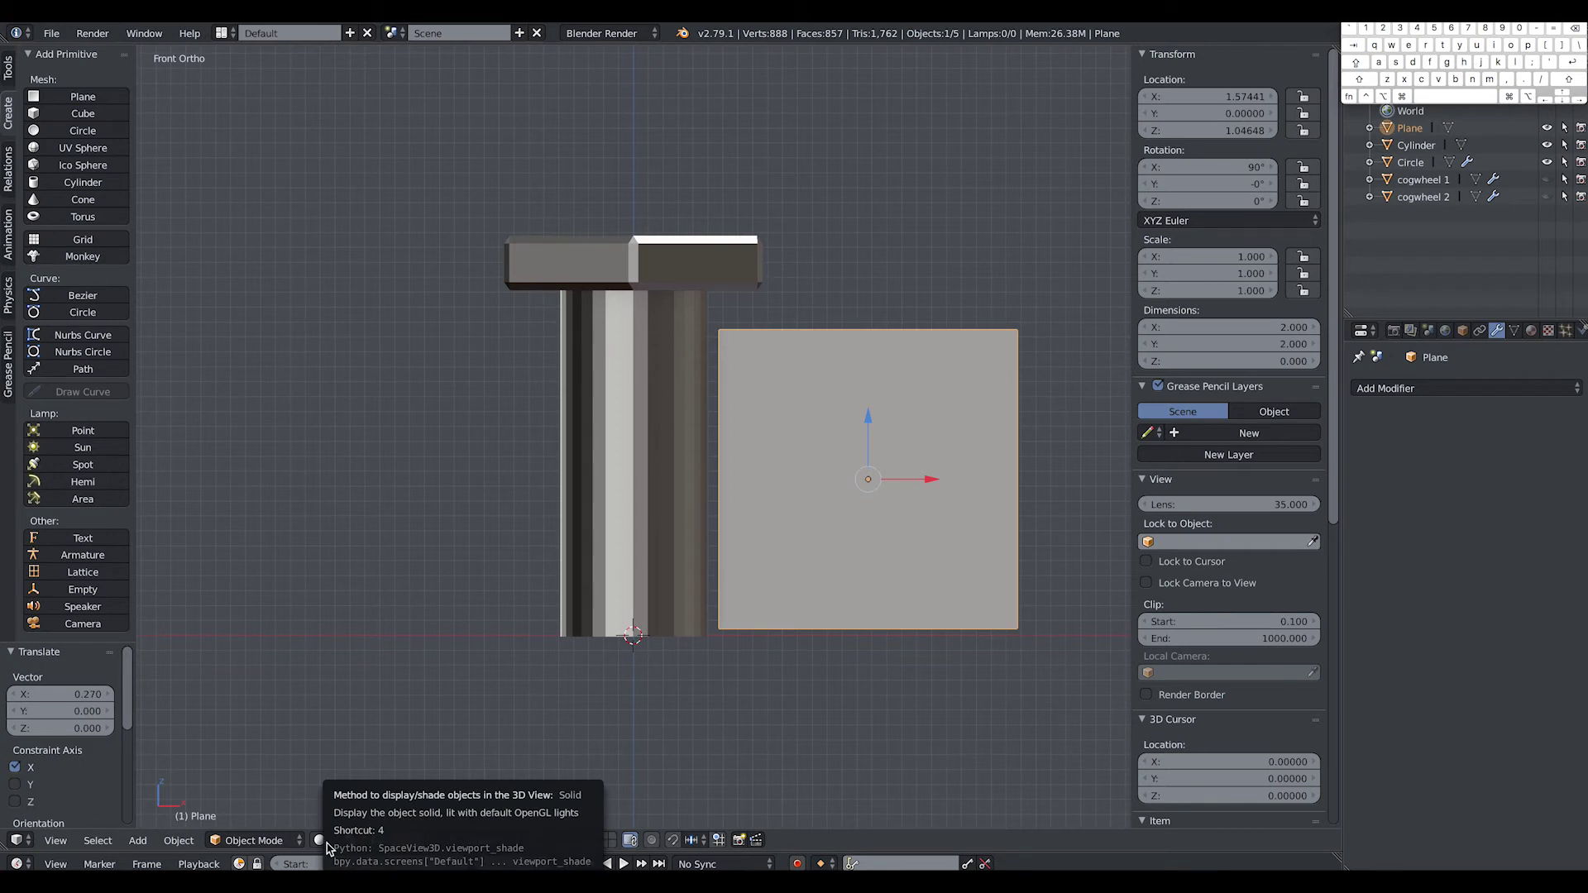
Step: Enter Edit Mode on the plane and delete its upper vertex nearest the shaft
{"action": "left_click", "coordinate": [252, 840]}
{"action": "left_click", "coordinate": [248, 802]}
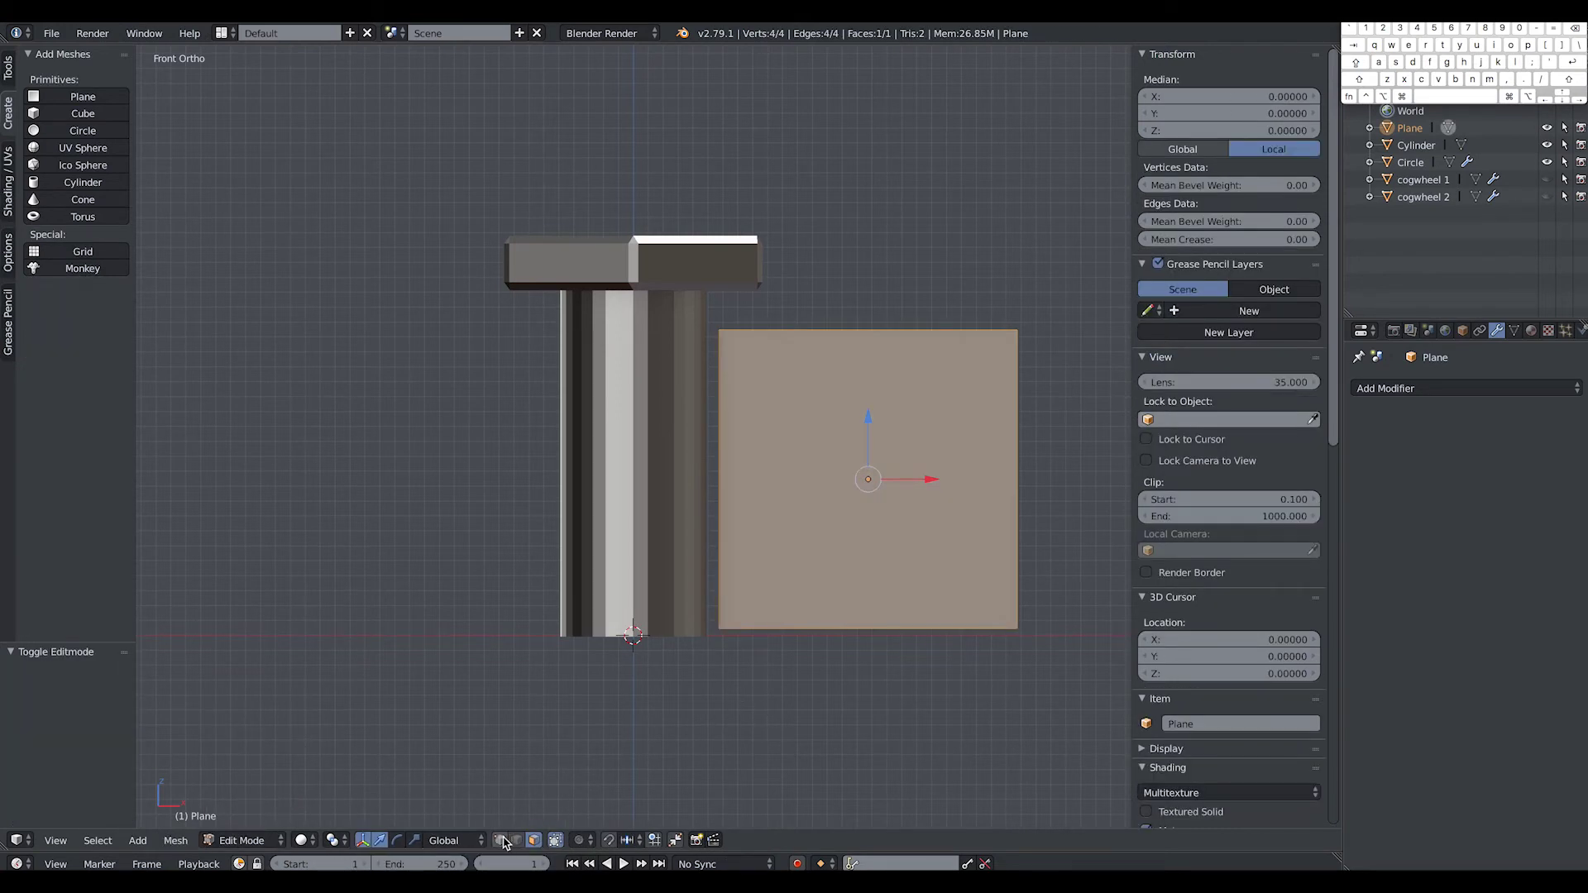
{"action": "right_click", "coordinate": [718, 329]}
{"action": "key", "text": "x"}
{"action": "left_click", "coordinate": [746, 359]}
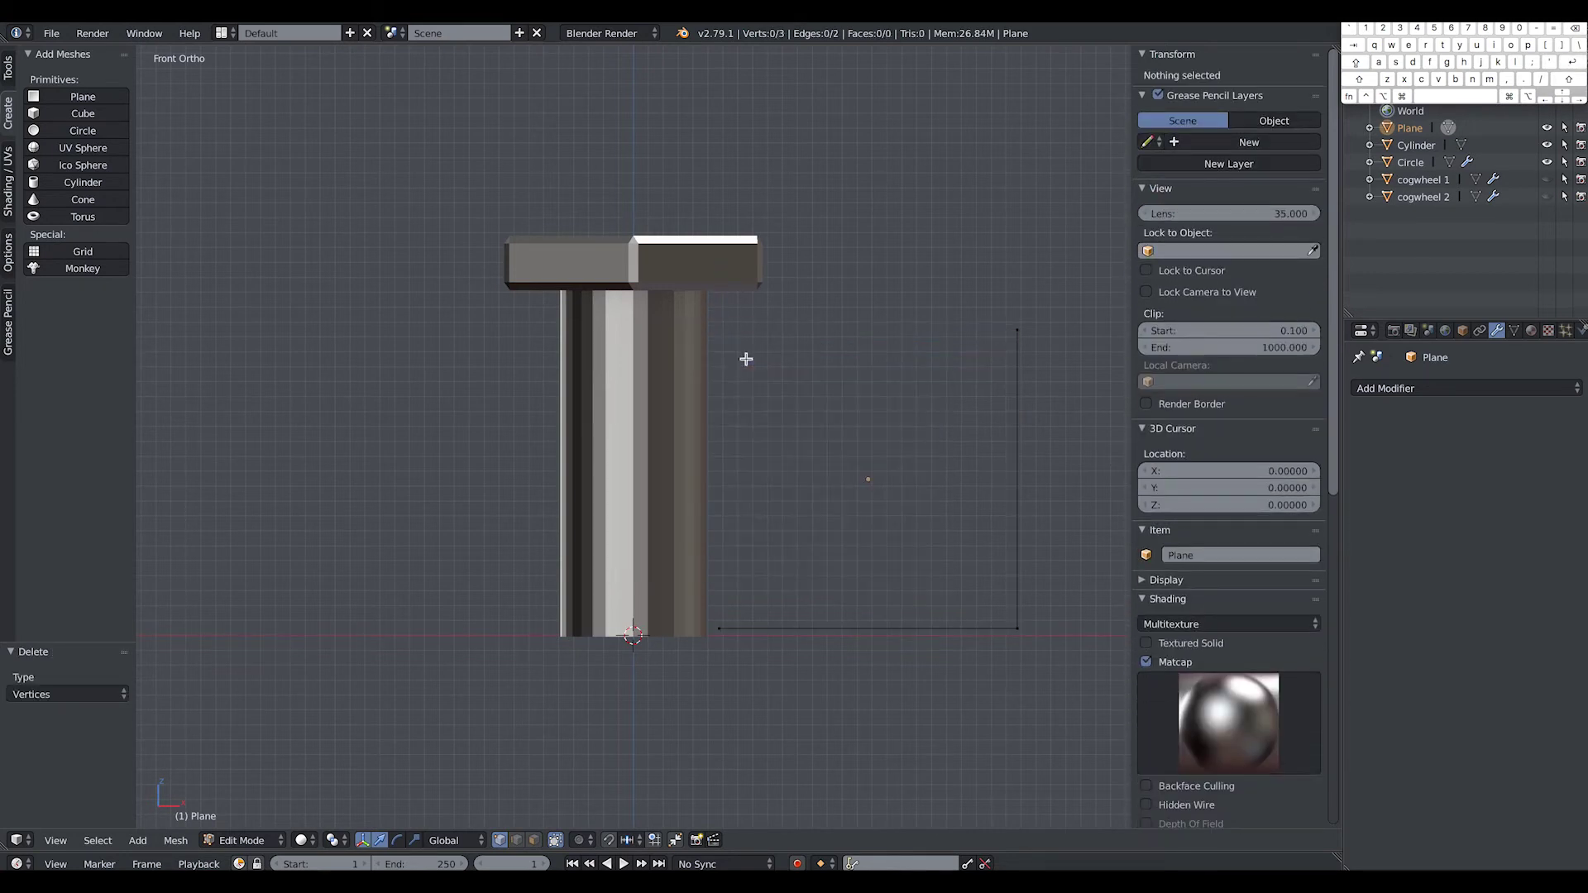
Step: Move the remaining vertices to the shaft's lower edge so they form a small V pointing outward
{"action": "right_click", "coordinate": [1021, 334]}
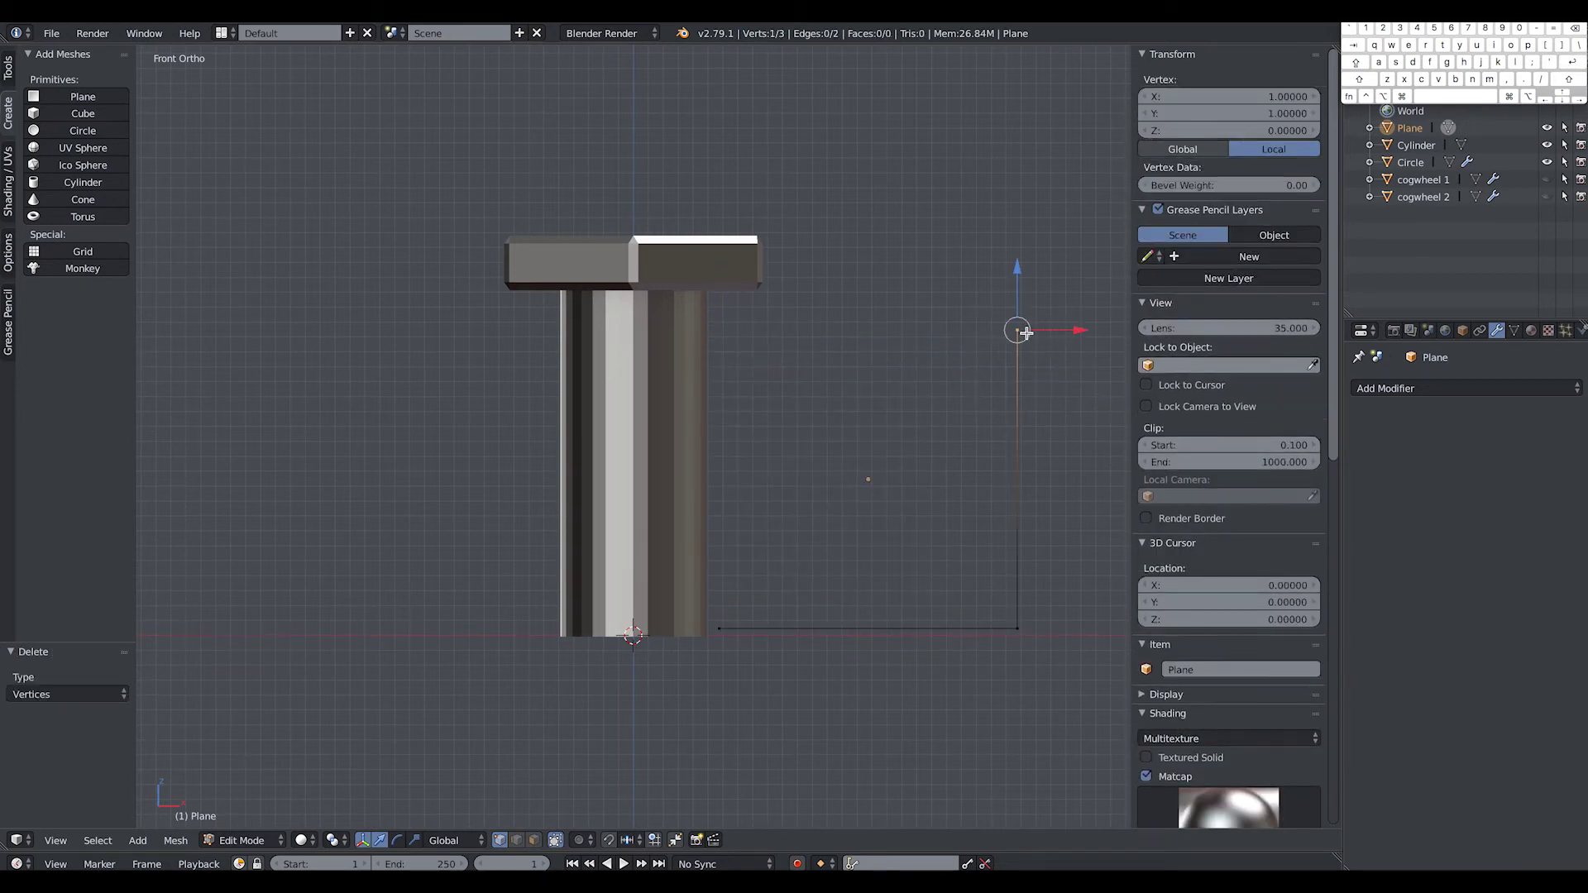
{"action": "left_click_drag", "start_coordinate": [1026, 330], "coordinate": [714, 605]}
{"action": "right_click", "coordinate": [1017, 628]}
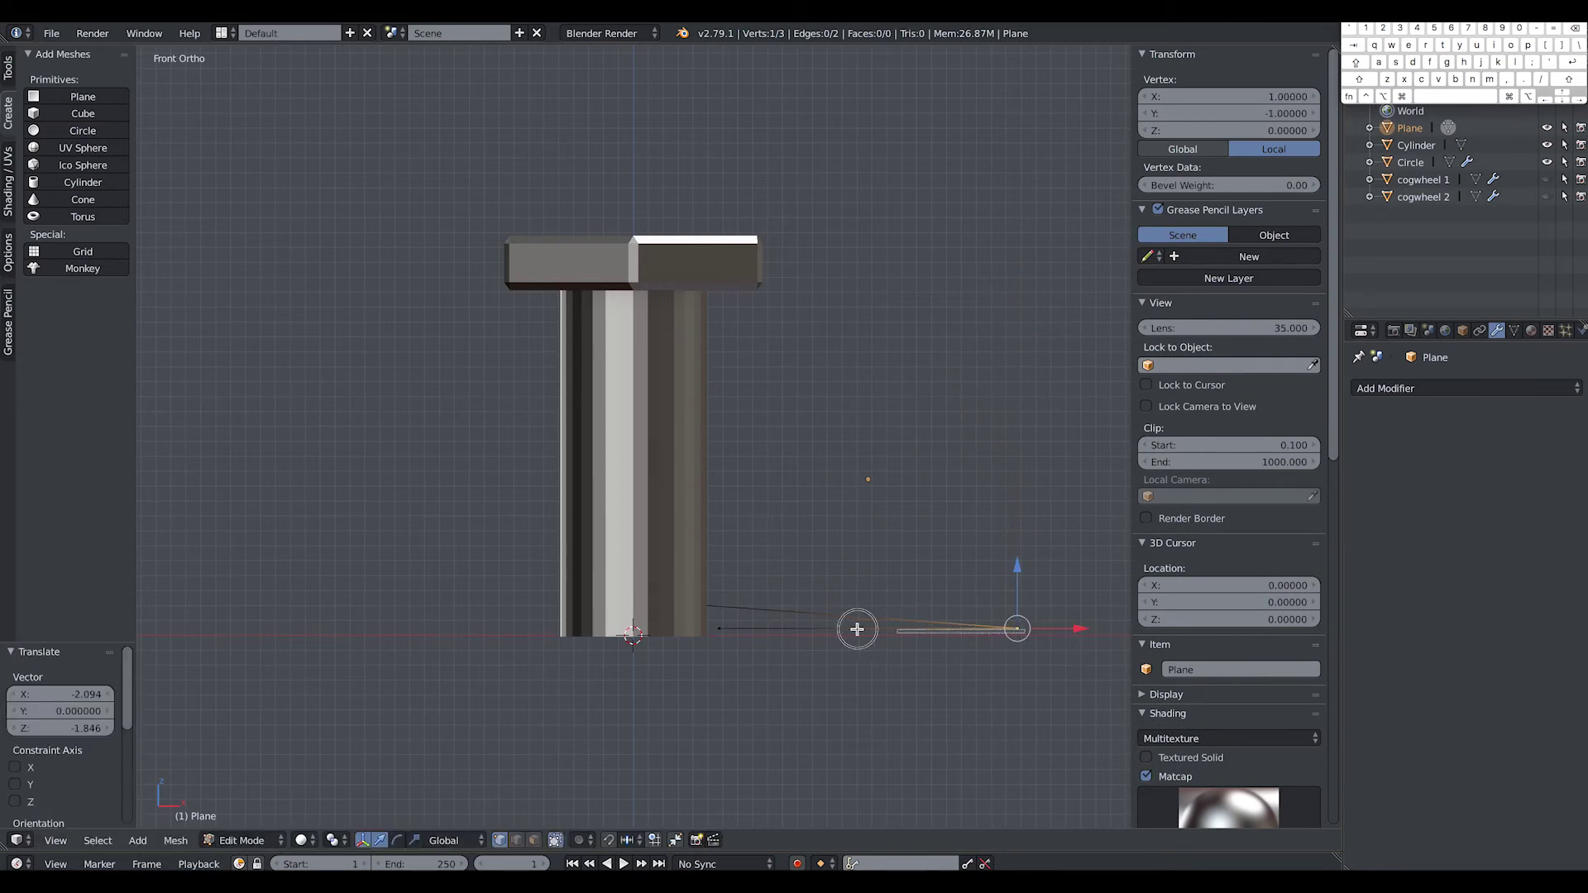
{"action": "left_click_drag", "start_coordinate": [1028, 627], "coordinate": [764, 631]}
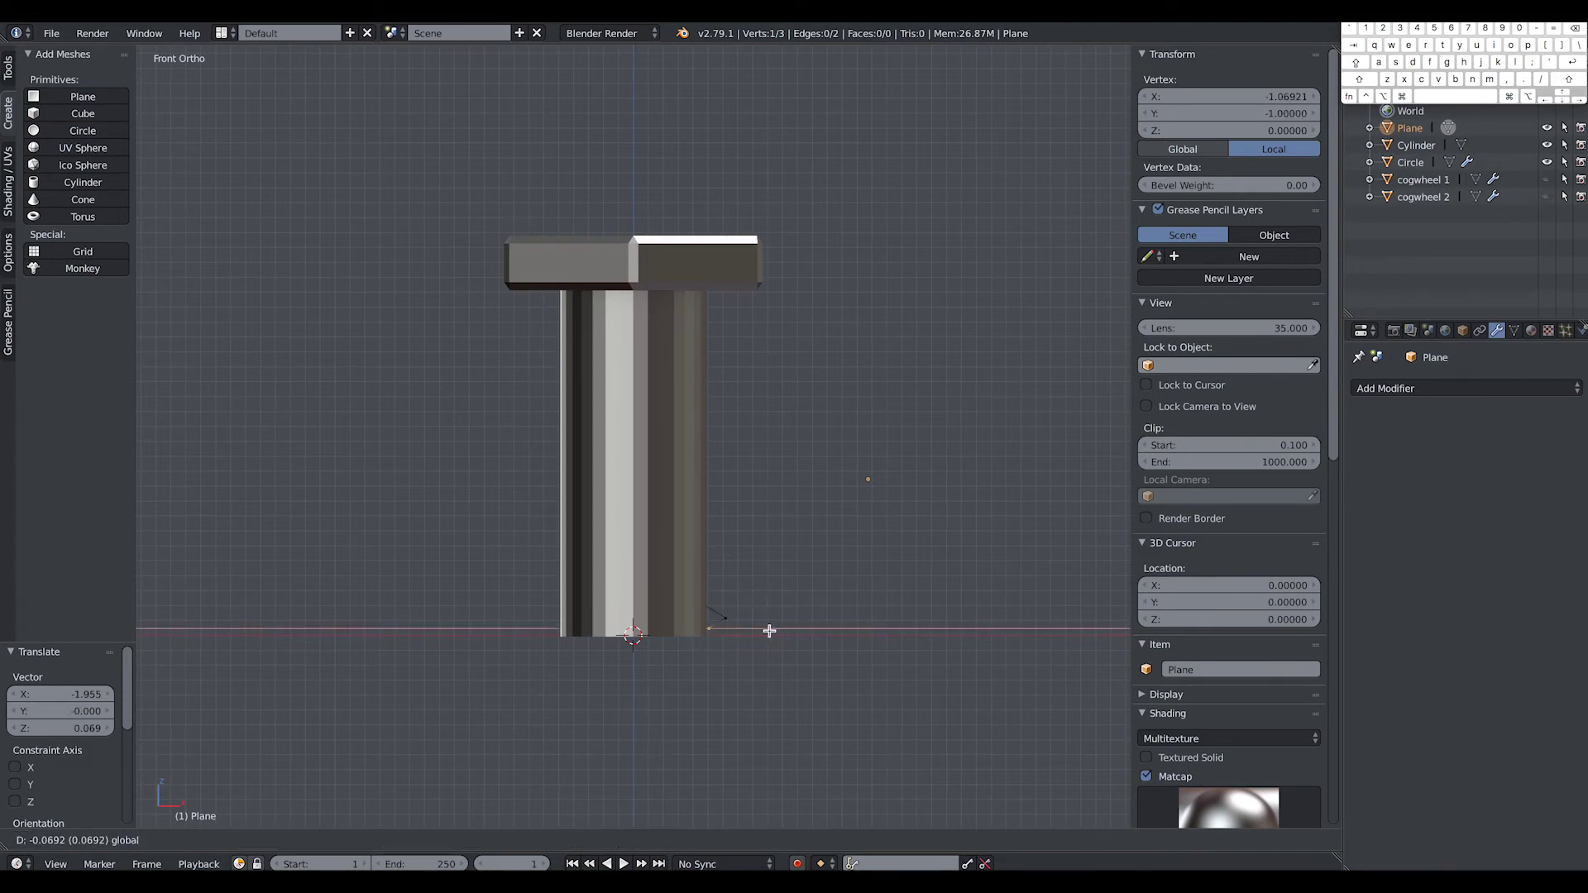
{"action": "left_click", "coordinate": [769, 631]}
Step: Shift the V's upper and lower end vertices along X so both lie just inside the shaft's side
{"action": "key", "text": "a"}
{"action": "key", "text": "KP_Decimal"}
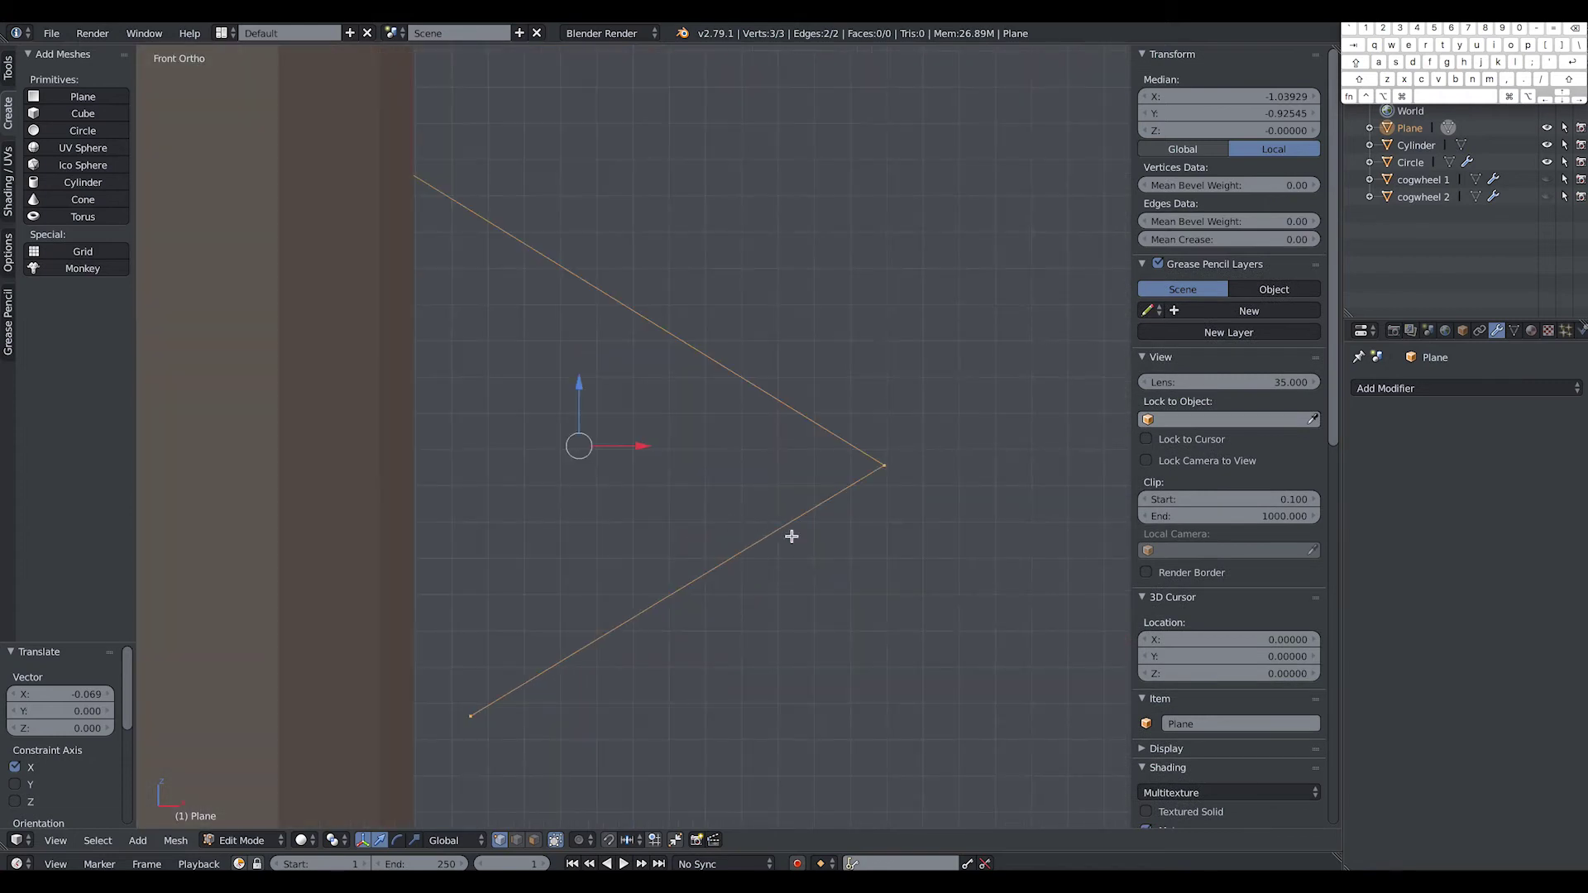
{"action": "scroll", "coordinate": [847, 595], "scroll_direction": "down", "scroll_amount": 3}
{"action": "right_click", "coordinate": [497, 285]}
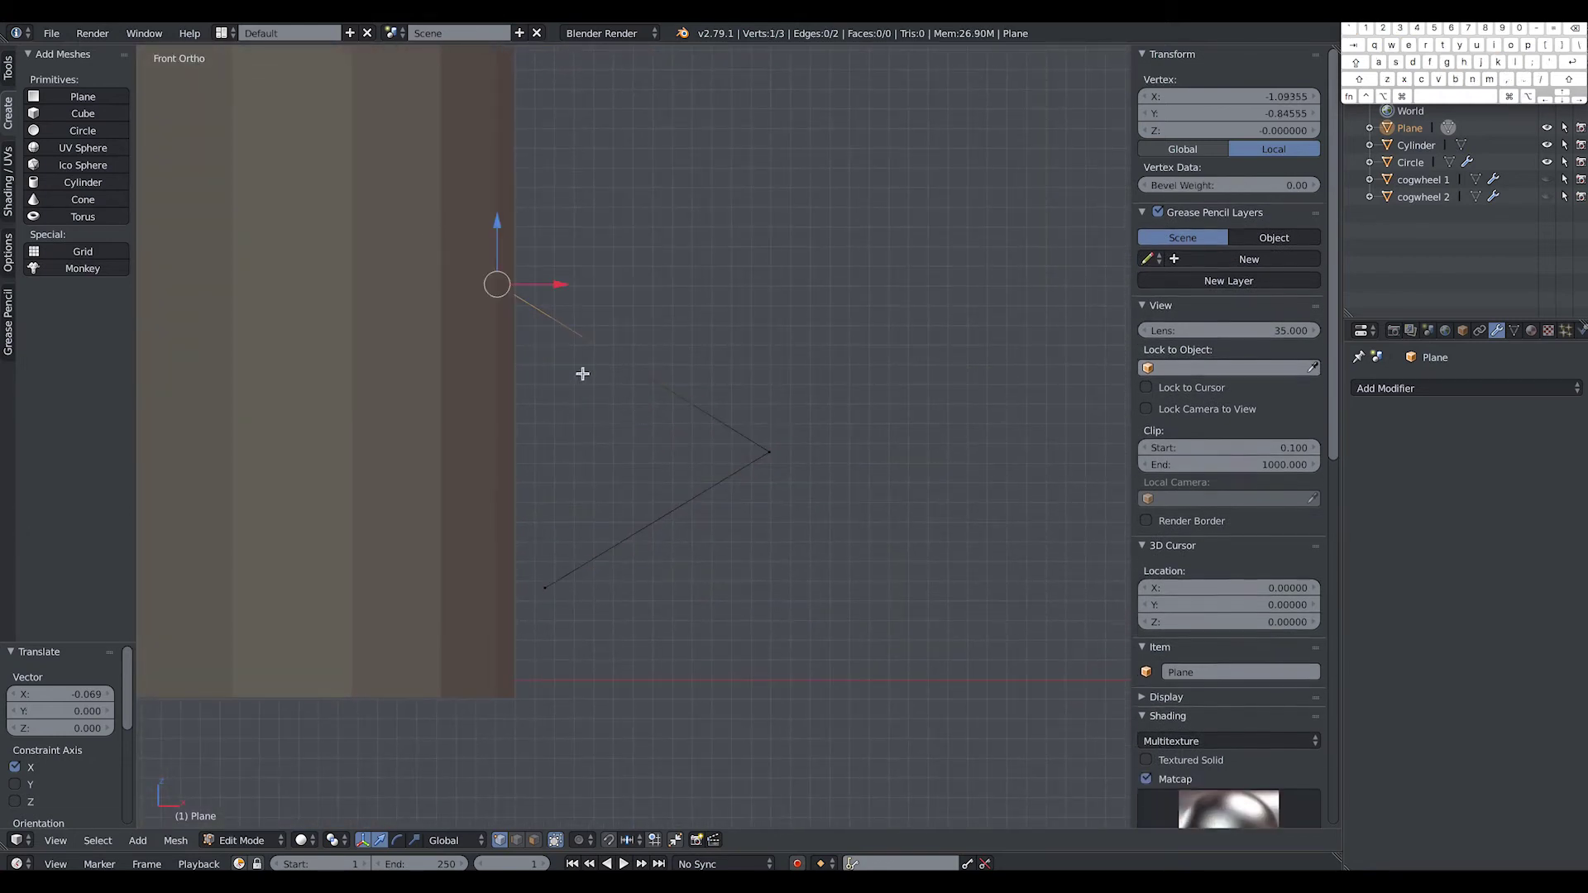
{"action": "key", "text": "a"}
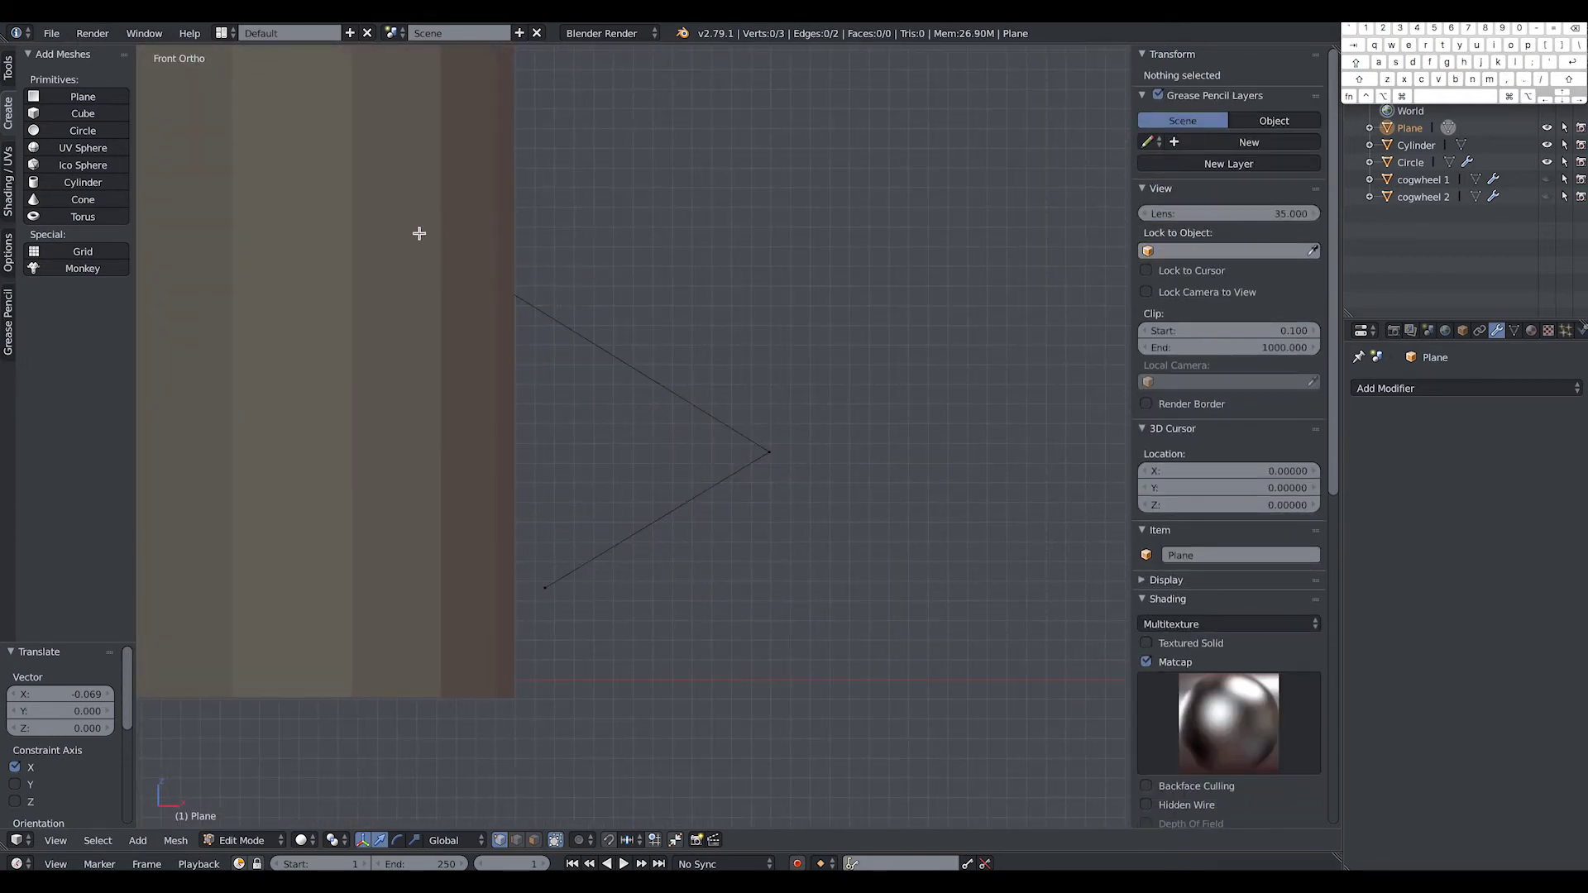
{"action": "right_click", "coordinate": [483, 278]}
{"action": "left_click_drag", "start_coordinate": [555, 284], "coordinate": [569, 284]}
{"action": "right_click", "coordinate": [545, 588]}
{"action": "left_click_drag", "start_coordinate": [594, 588], "coordinate": [566, 594]}
Step: Lower the V's bottom end to the shaft's base, its upper end about 0.106 and its tip about 0.070 along Z
{"action": "left_click_drag", "start_coordinate": [516, 530], "coordinate": [502, 630]}
{"action": "right_click", "coordinate": [483, 245]}
{"action": "left_click_drag", "start_coordinate": [504, 225], "coordinate": [518, 442]}
{"action": "right_click", "coordinate": [768, 455]}
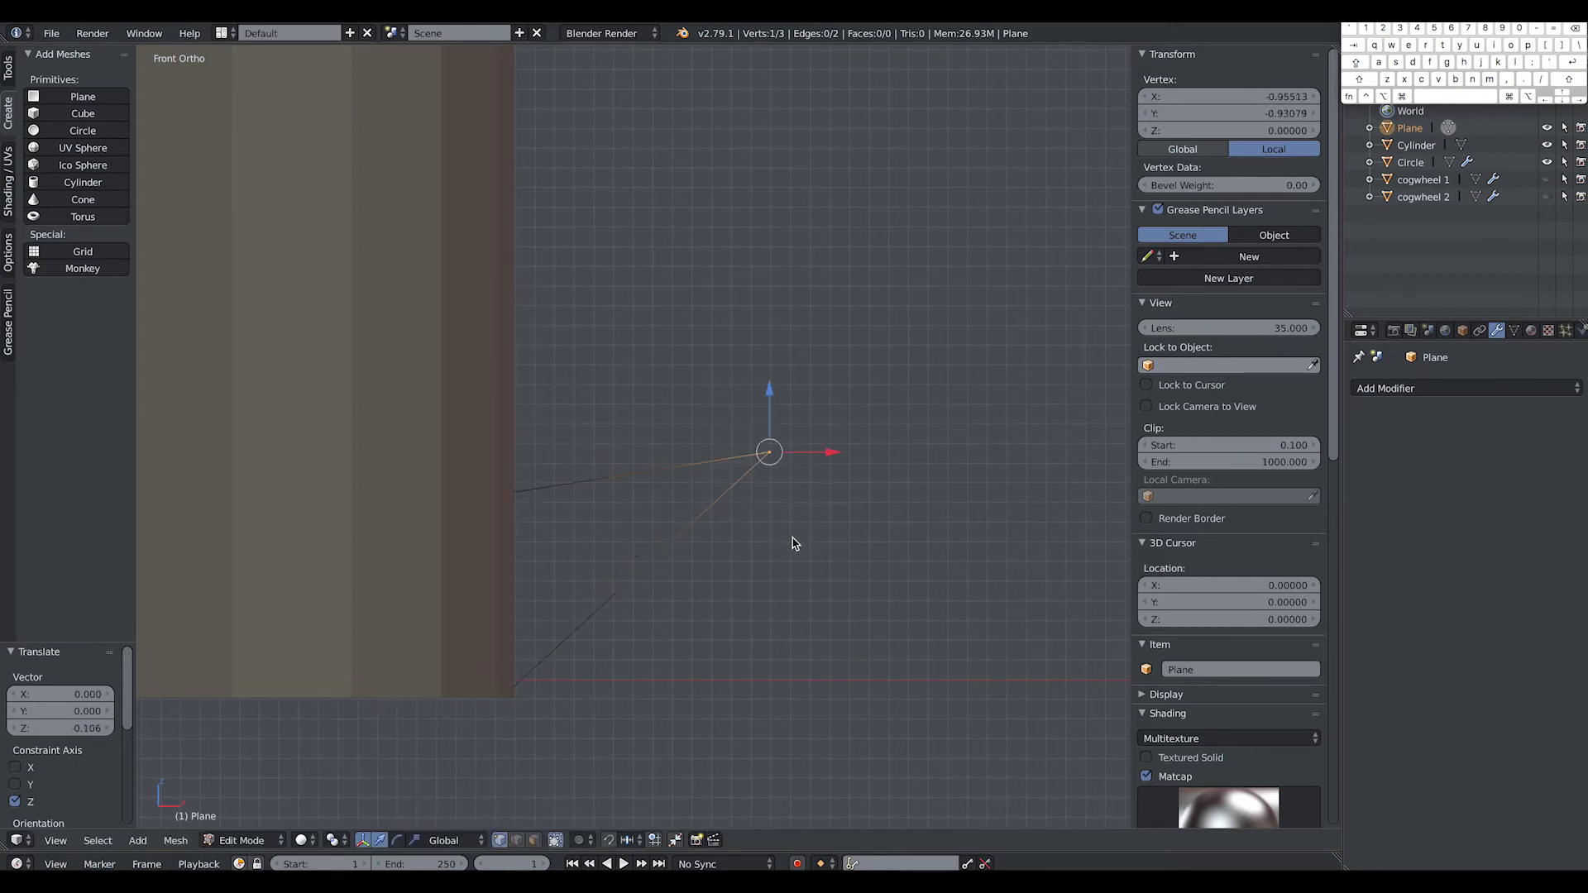
{"action": "left_click_drag", "start_coordinate": [771, 399], "coordinate": [768, 536]}
Step: Deselect the V-shaped profile's vertices, switch to a perspective view and return to Object Mode
{"action": "scroll", "coordinate": [812, 426], "scroll_direction": "down", "scroll_amount": 8}
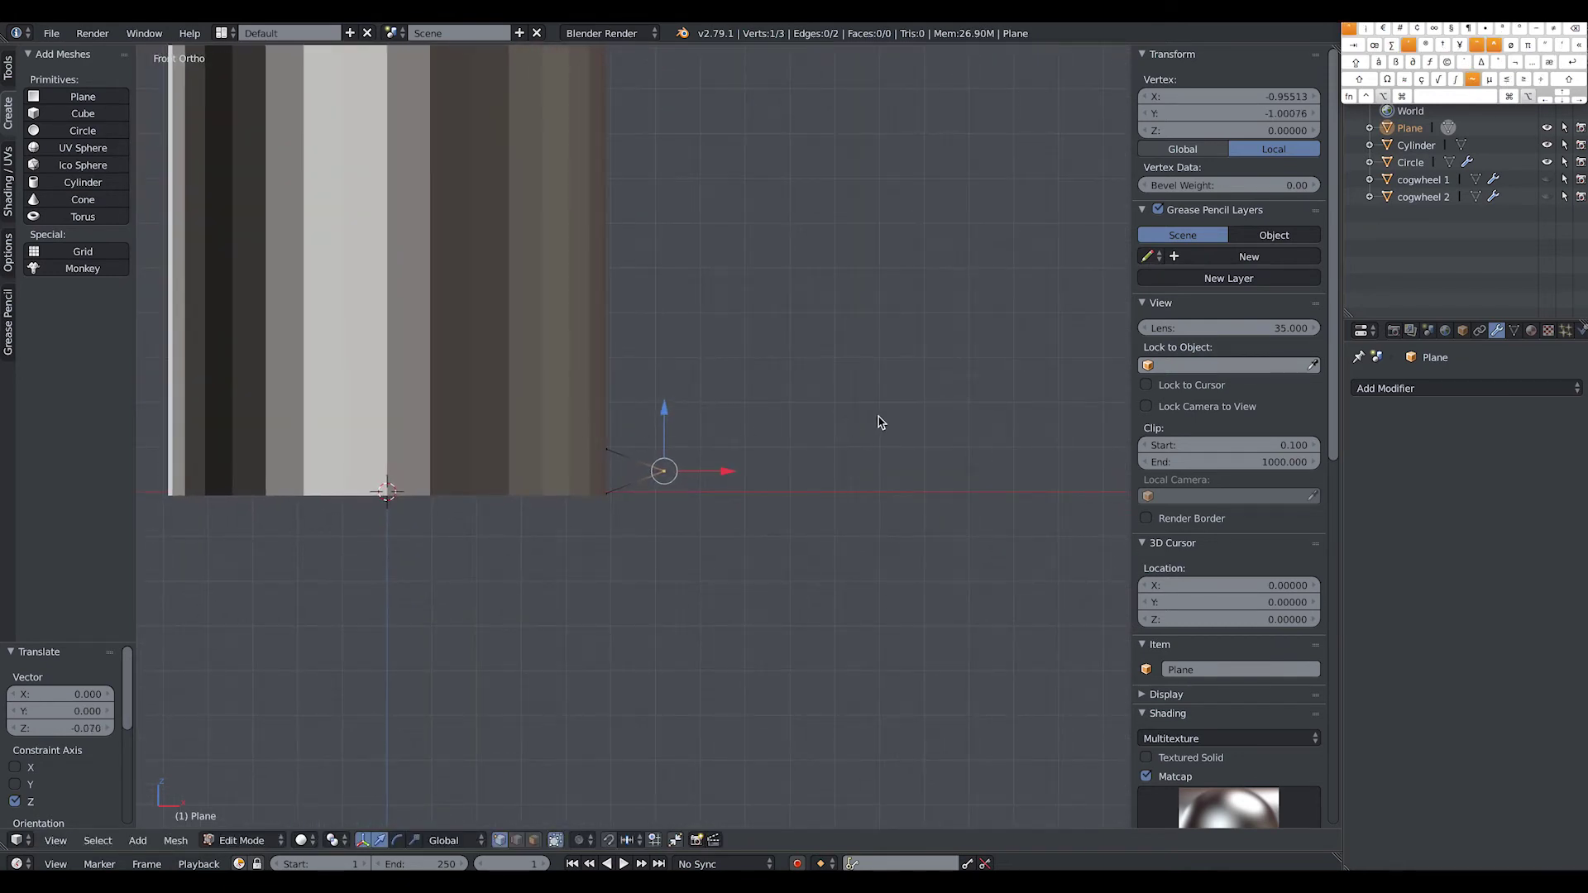
{"action": "left_click_drag", "start_coordinate": [877, 417], "coordinate": [673, 418], "text": "ctrl+alt"}
{"action": "scroll", "coordinate": [705, 420], "scroll_direction": "up", "scroll_amount": 6, "text": "shift"}
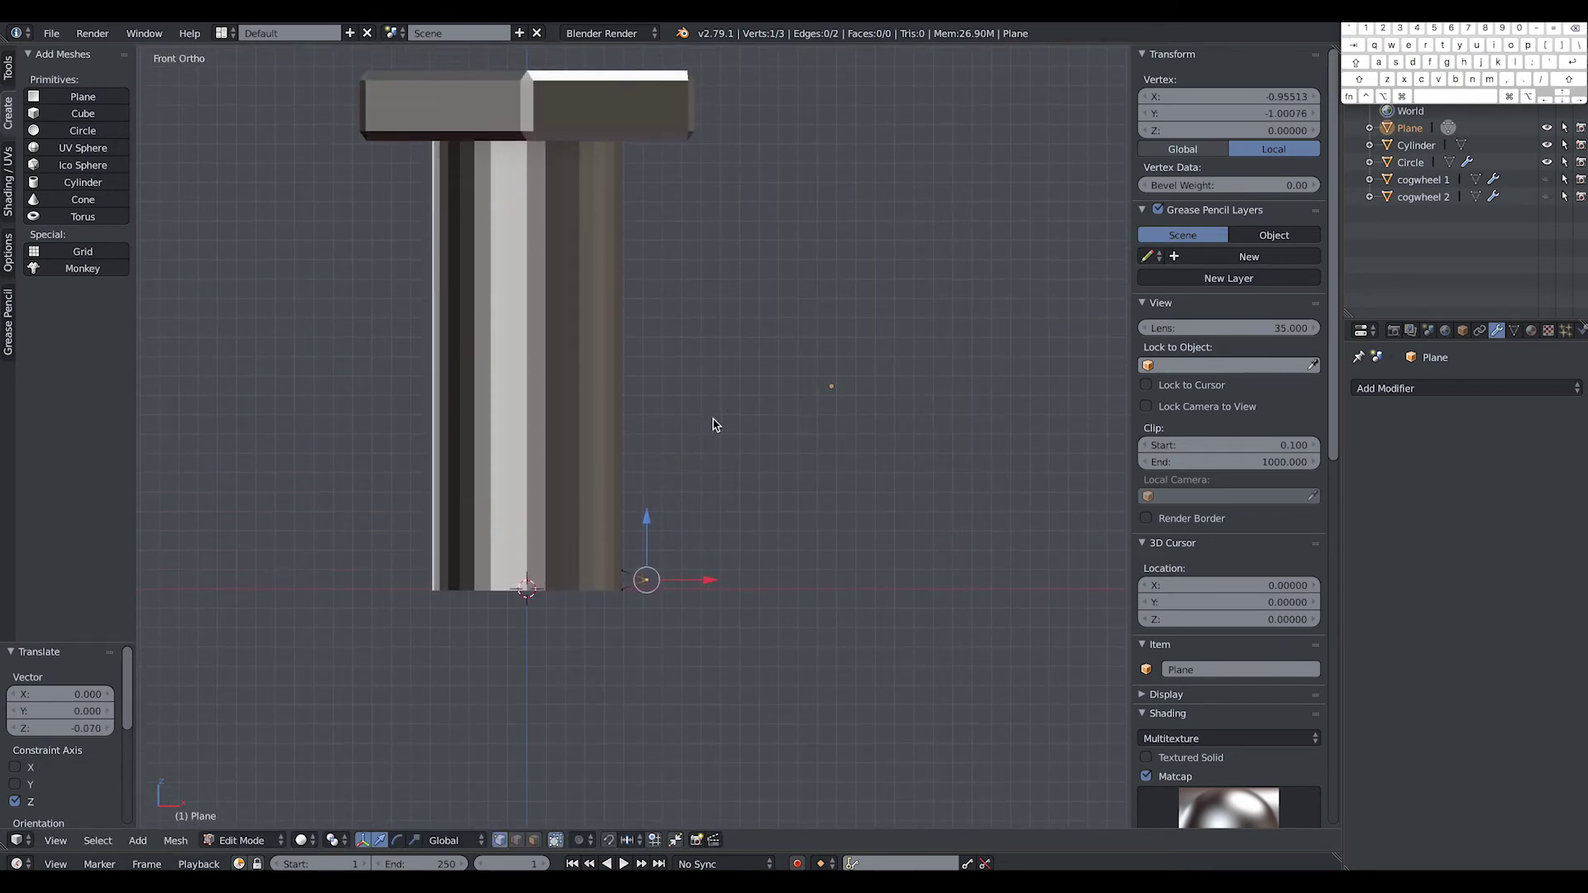
{"action": "key", "text": "a"}
{"action": "key", "text": "ctrl+alt+q"}
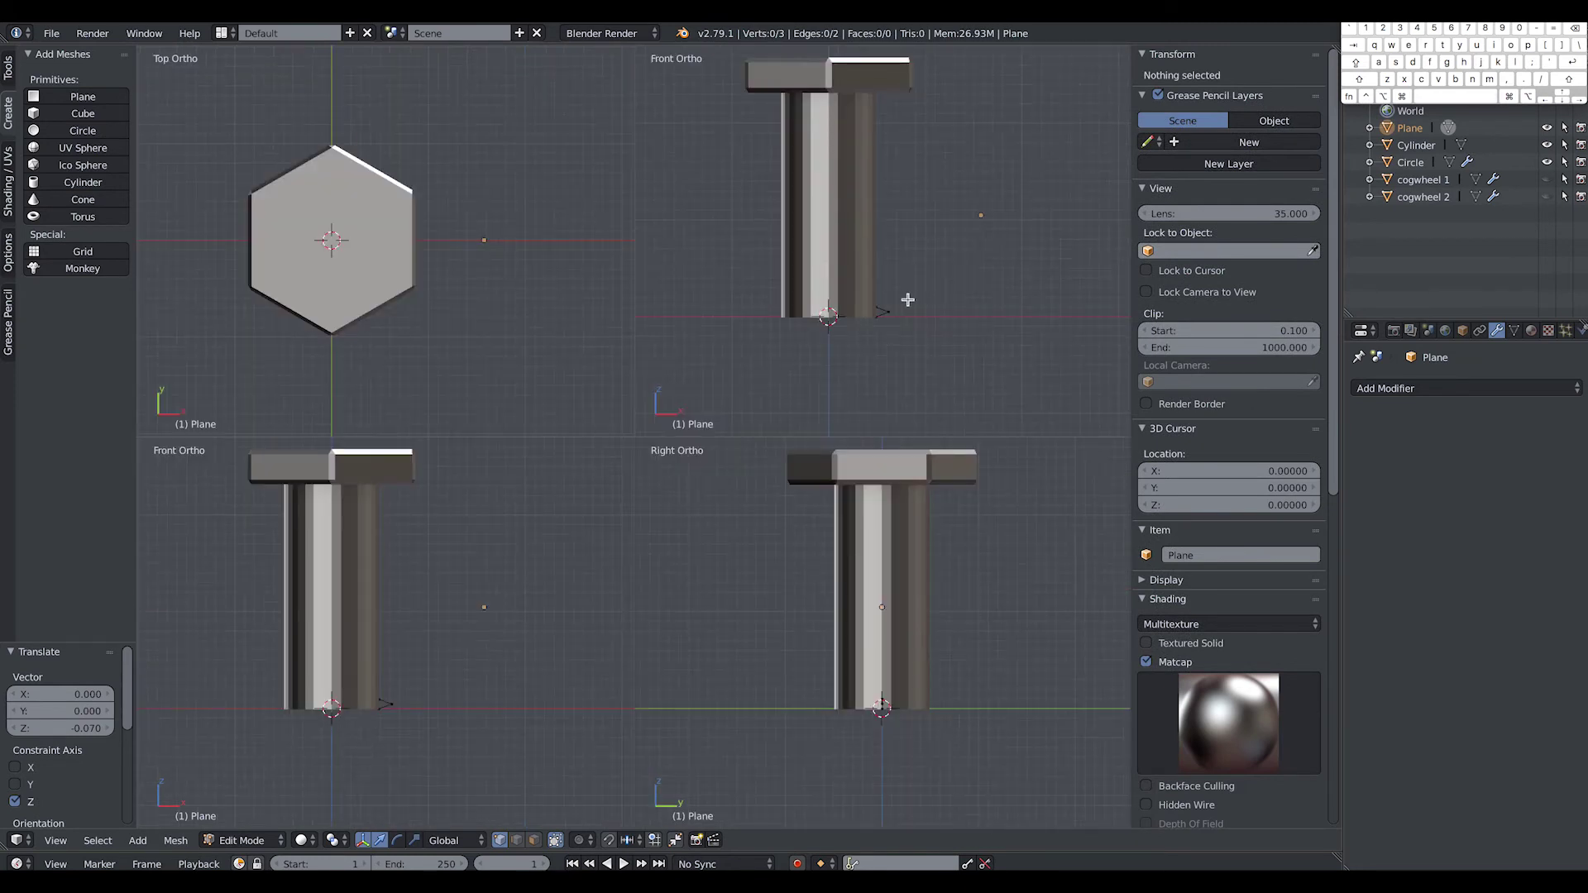
{"action": "key", "text": "ctrl+alt+q"}
{"action": "left_click", "coordinate": [56, 840]}
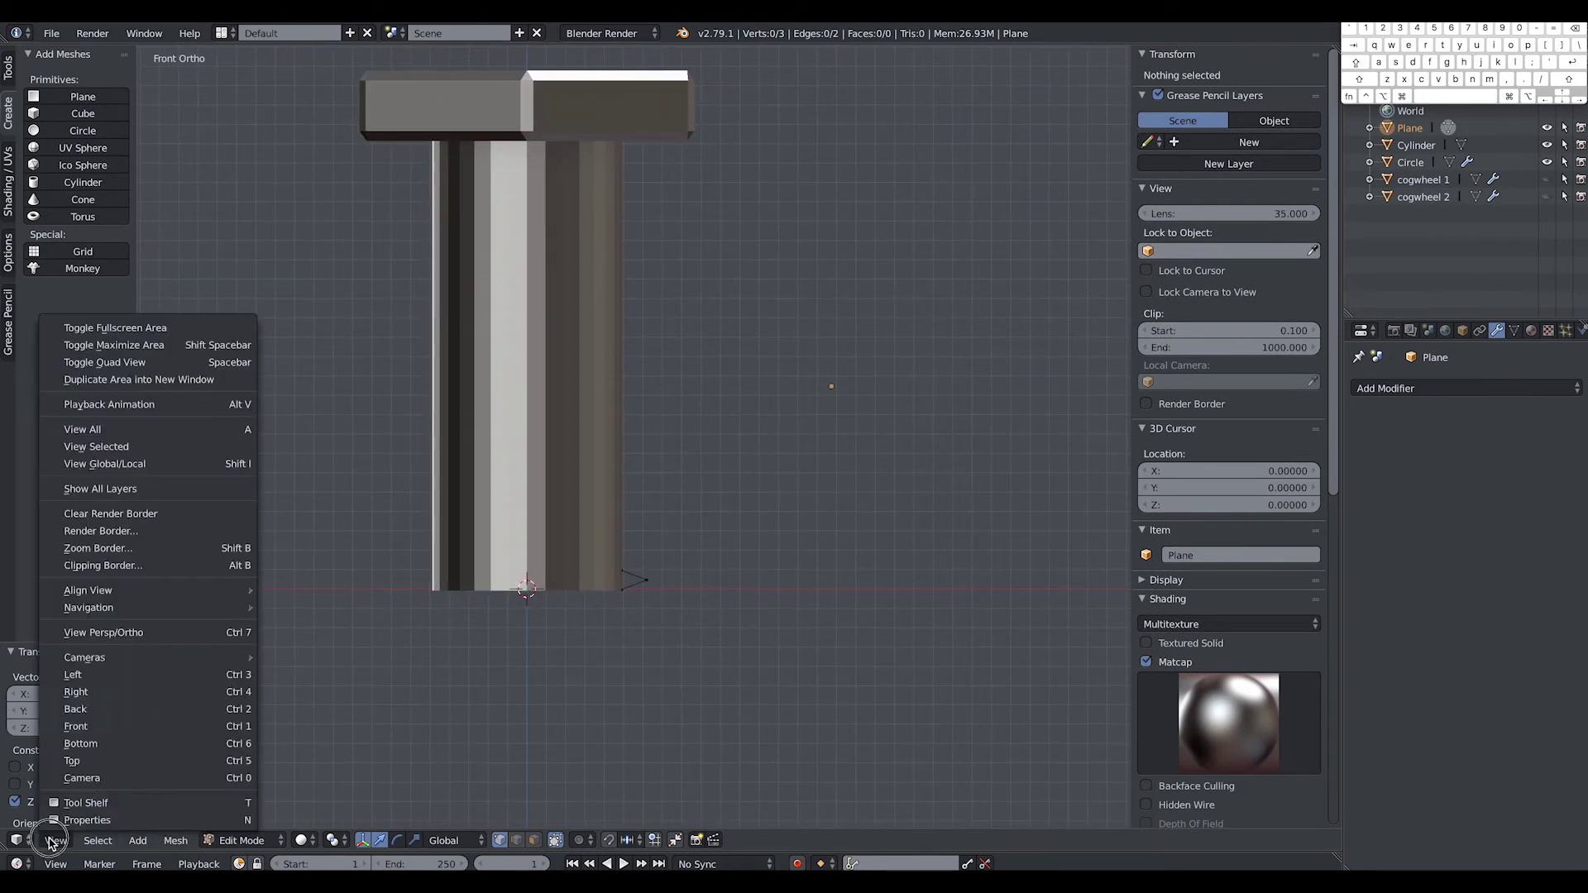
{"action": "left_click", "coordinate": [133, 635]}
{"action": "left_click_drag", "start_coordinate": [756, 562], "coordinate": [629, 606], "text": "alt"}
{"action": "middle_click_drag", "start_coordinate": [628, 606], "coordinate": [511, 771]}
{"action": "left_click", "coordinate": [266, 840]}
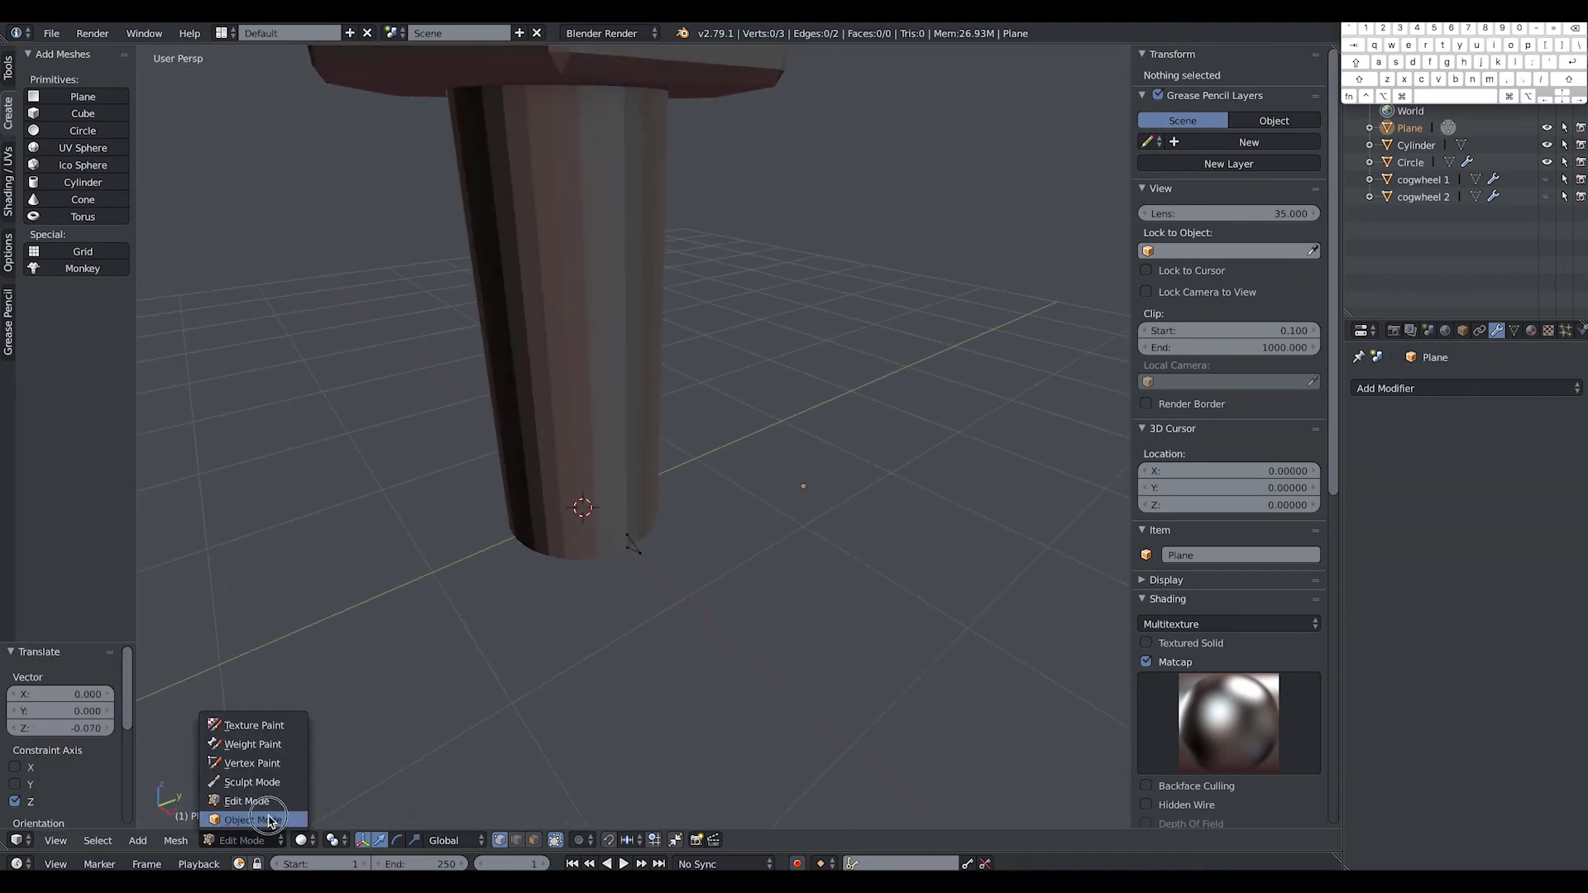
{"action": "left_click", "coordinate": [248, 820]}
{"action": "middle_click_drag", "start_coordinate": [642, 611], "coordinate": [919, 445]}
{"action": "right_click", "coordinate": [637, 624]}
{"action": "middle_click_drag", "start_coordinate": [698, 567], "coordinate": [896, 445]}
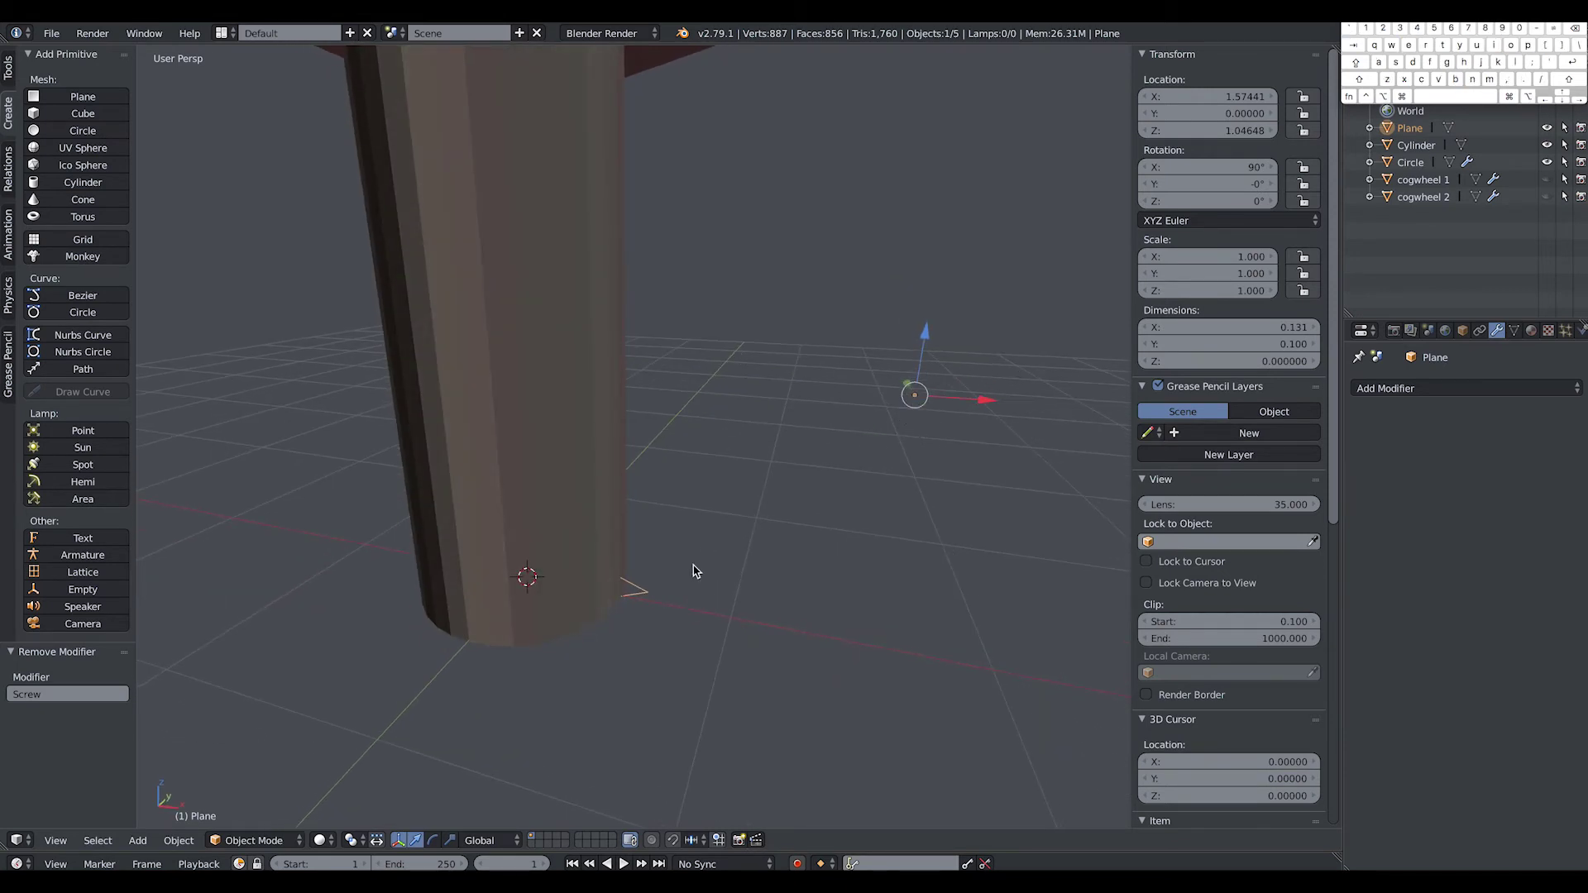
{"action": "middle_click_drag", "start_coordinate": [691, 602], "coordinate": [912, 419]}
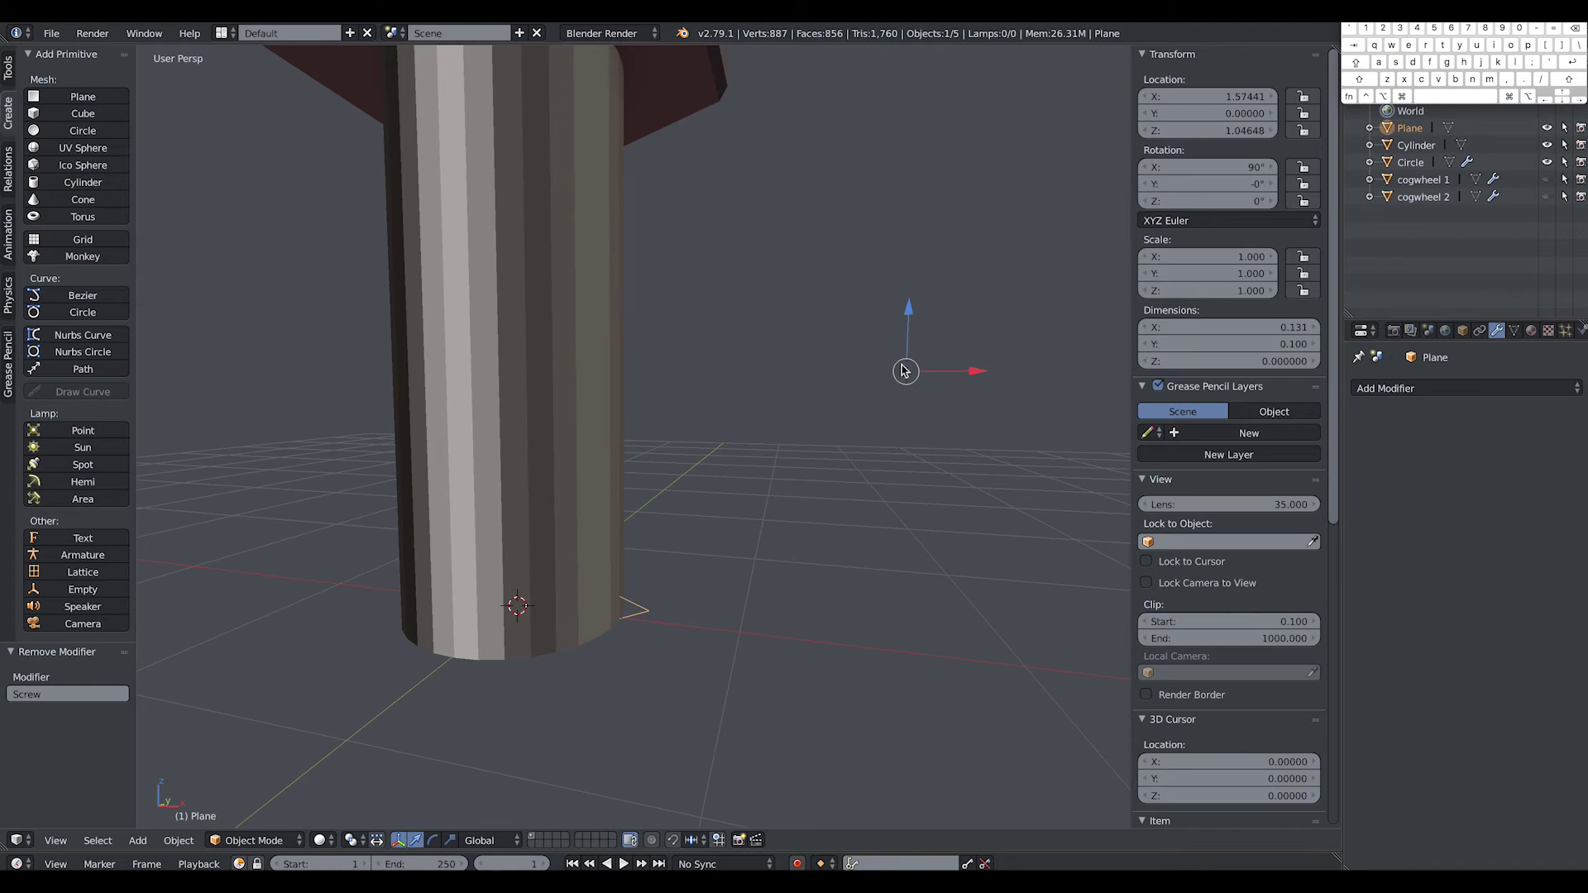
Step: Set the V-shaped profile's origin to the 3D cursor at the centre of the shaft's base
{"action": "middle_click_drag", "start_coordinate": [552, 211], "coordinate": [544, 172]}
{"action": "mouse_move", "coordinate": [550, 528]}
{"action": "middle_mouse_down"}
{"action": "mouse_move", "coordinate": [496, 465]}
{"action": "mouse_move", "coordinate": [554, 504]}
{"action": "mouse_move", "coordinate": [546, 538]}
{"action": "middle_mouse_up"}
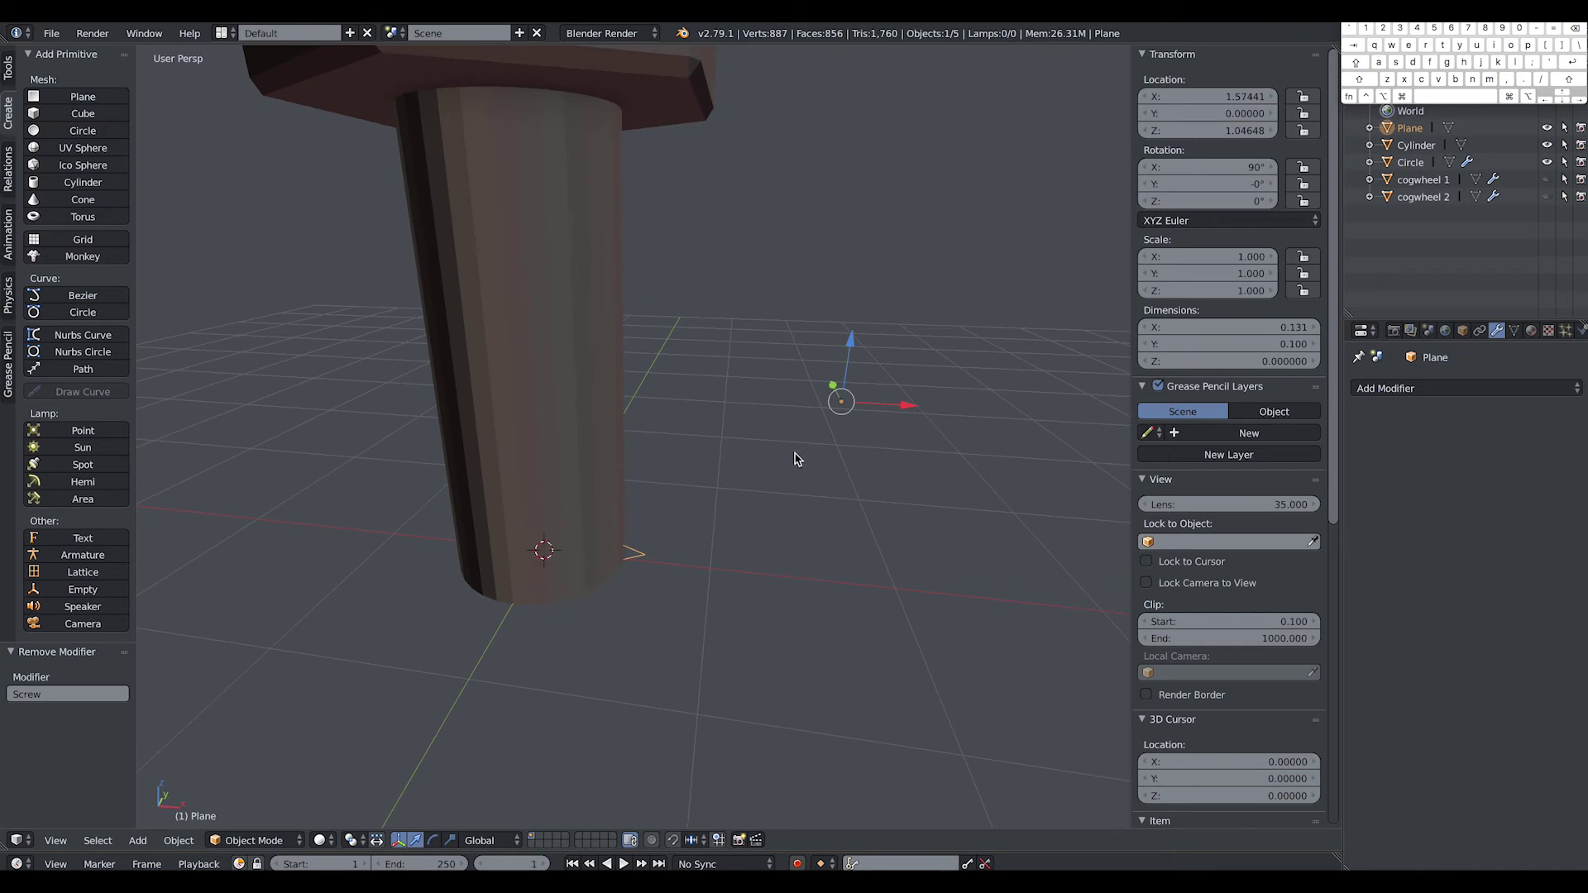
{"action": "middle_click_drag", "start_coordinate": [667, 577], "coordinate": [483, 591]}
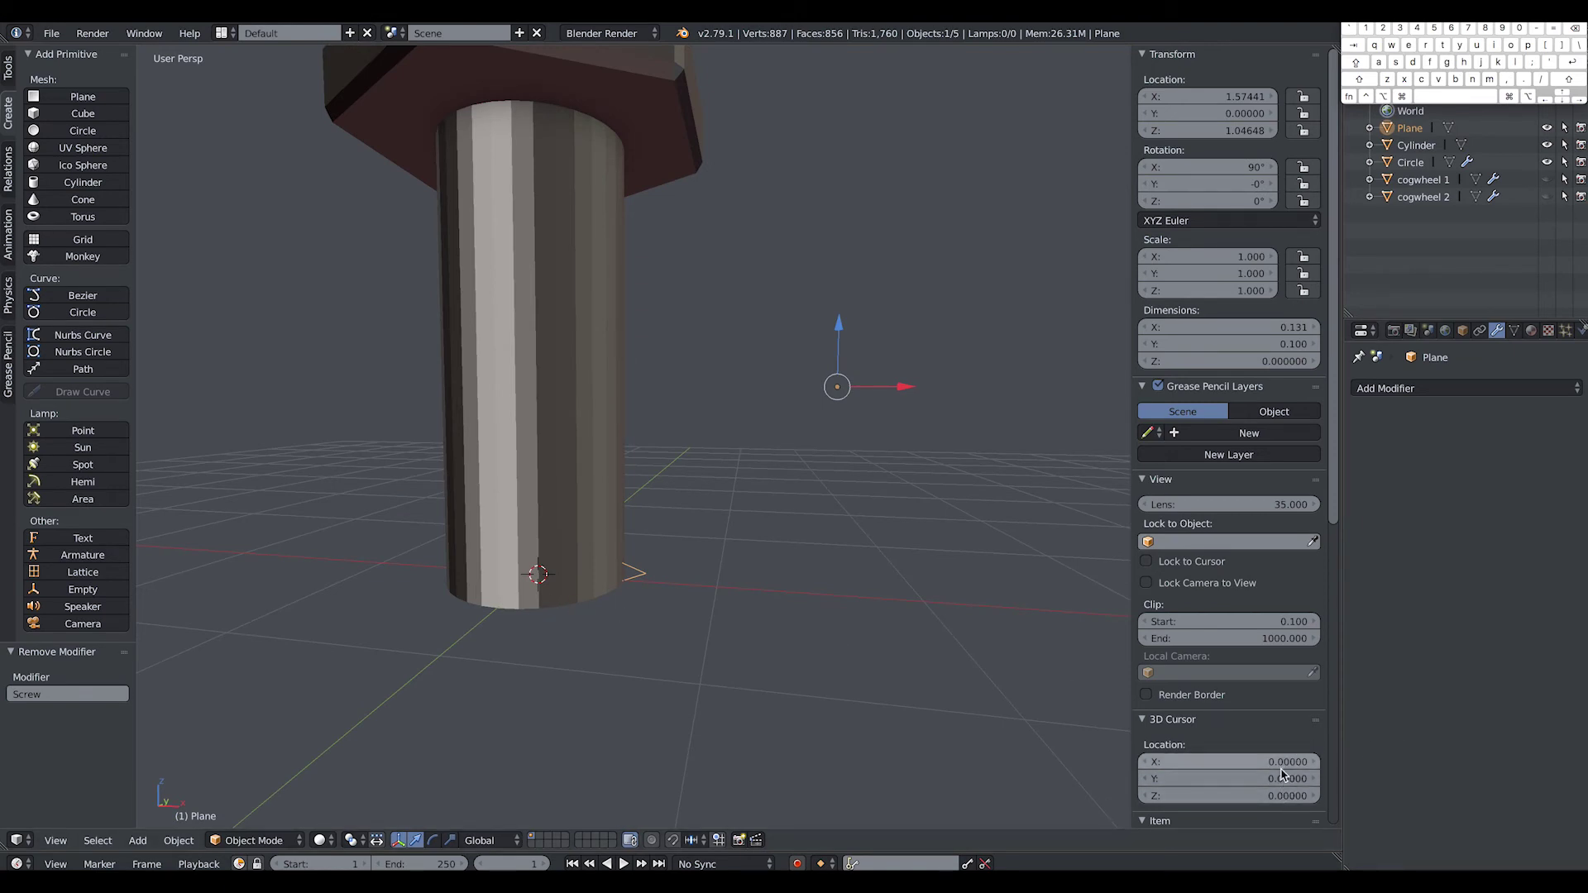
{"action": "left_click", "coordinate": [6, 68]}
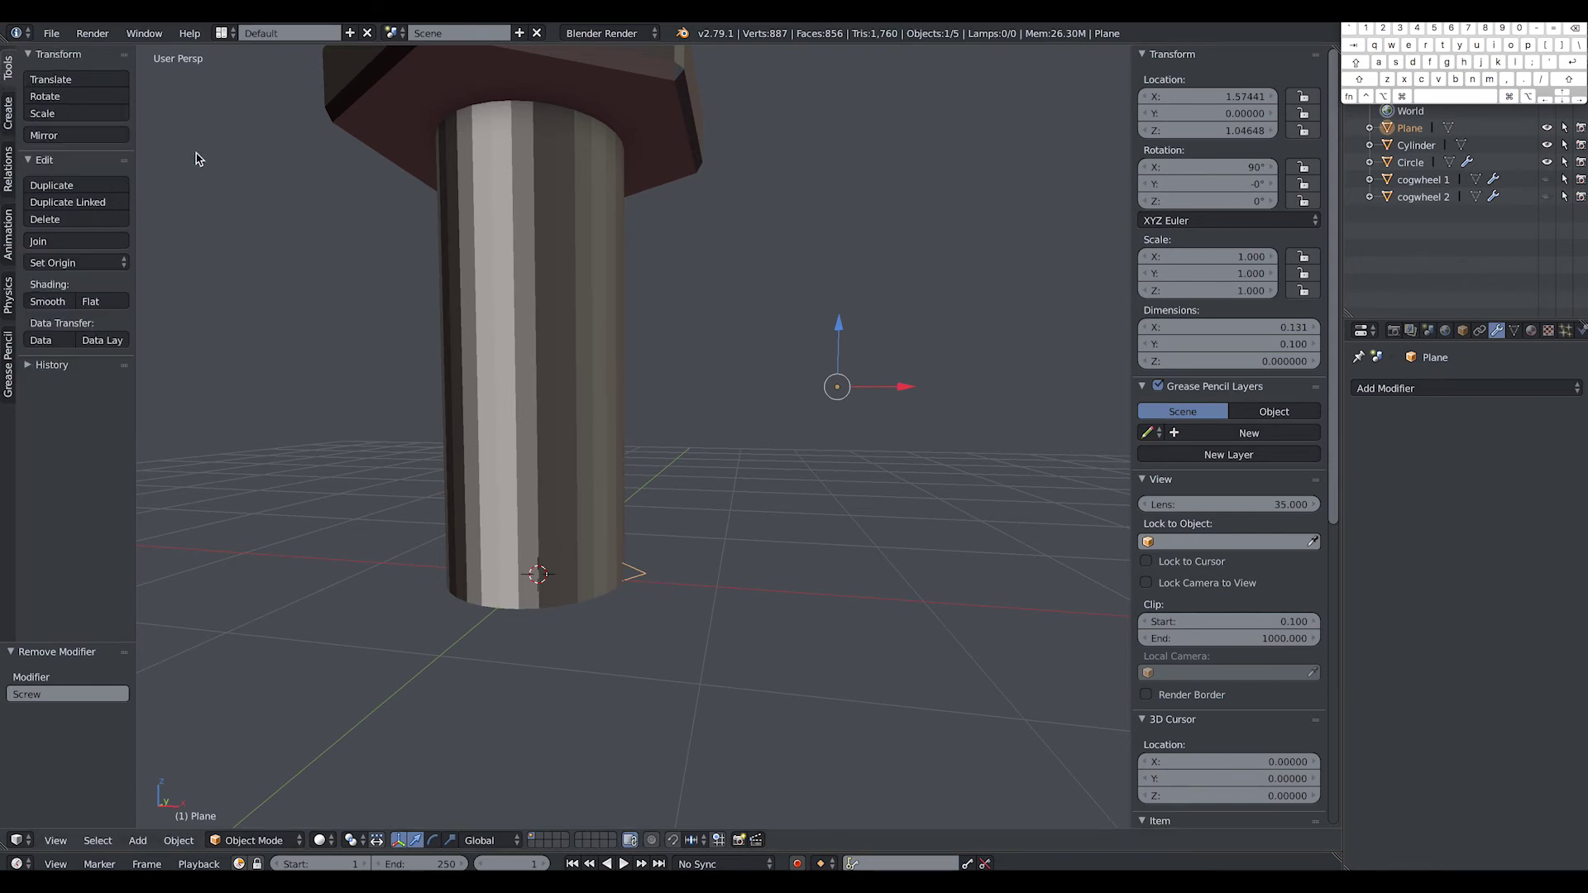
{"action": "left_click", "coordinate": [63, 260]}
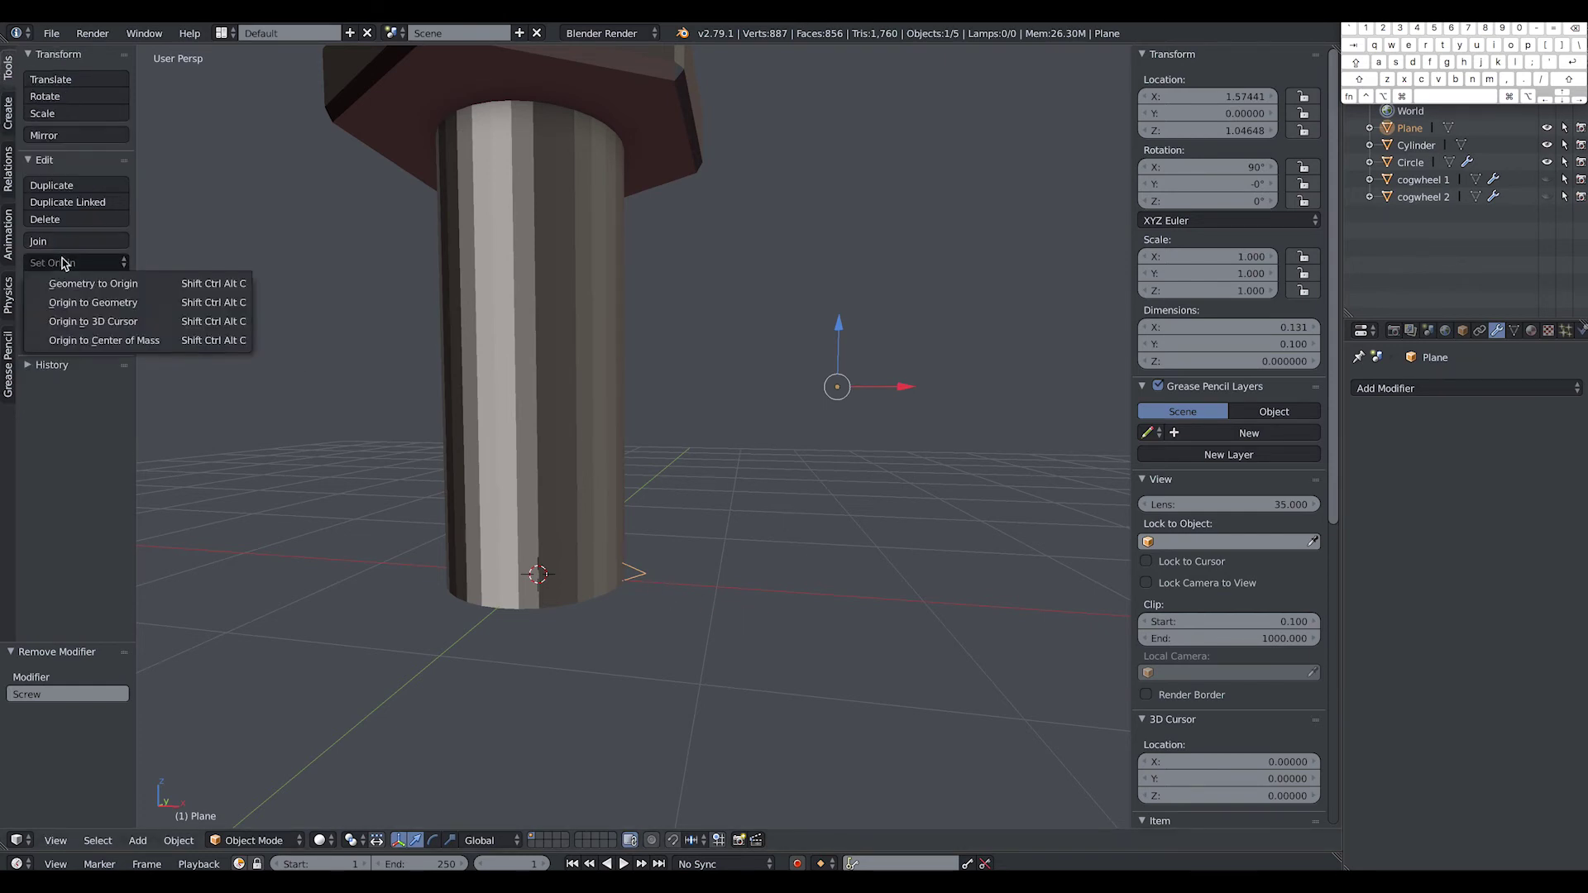
{"action": "left_click", "coordinate": [103, 323]}
{"action": "middle_click_drag", "start_coordinate": [722, 579], "coordinate": [668, 558]}
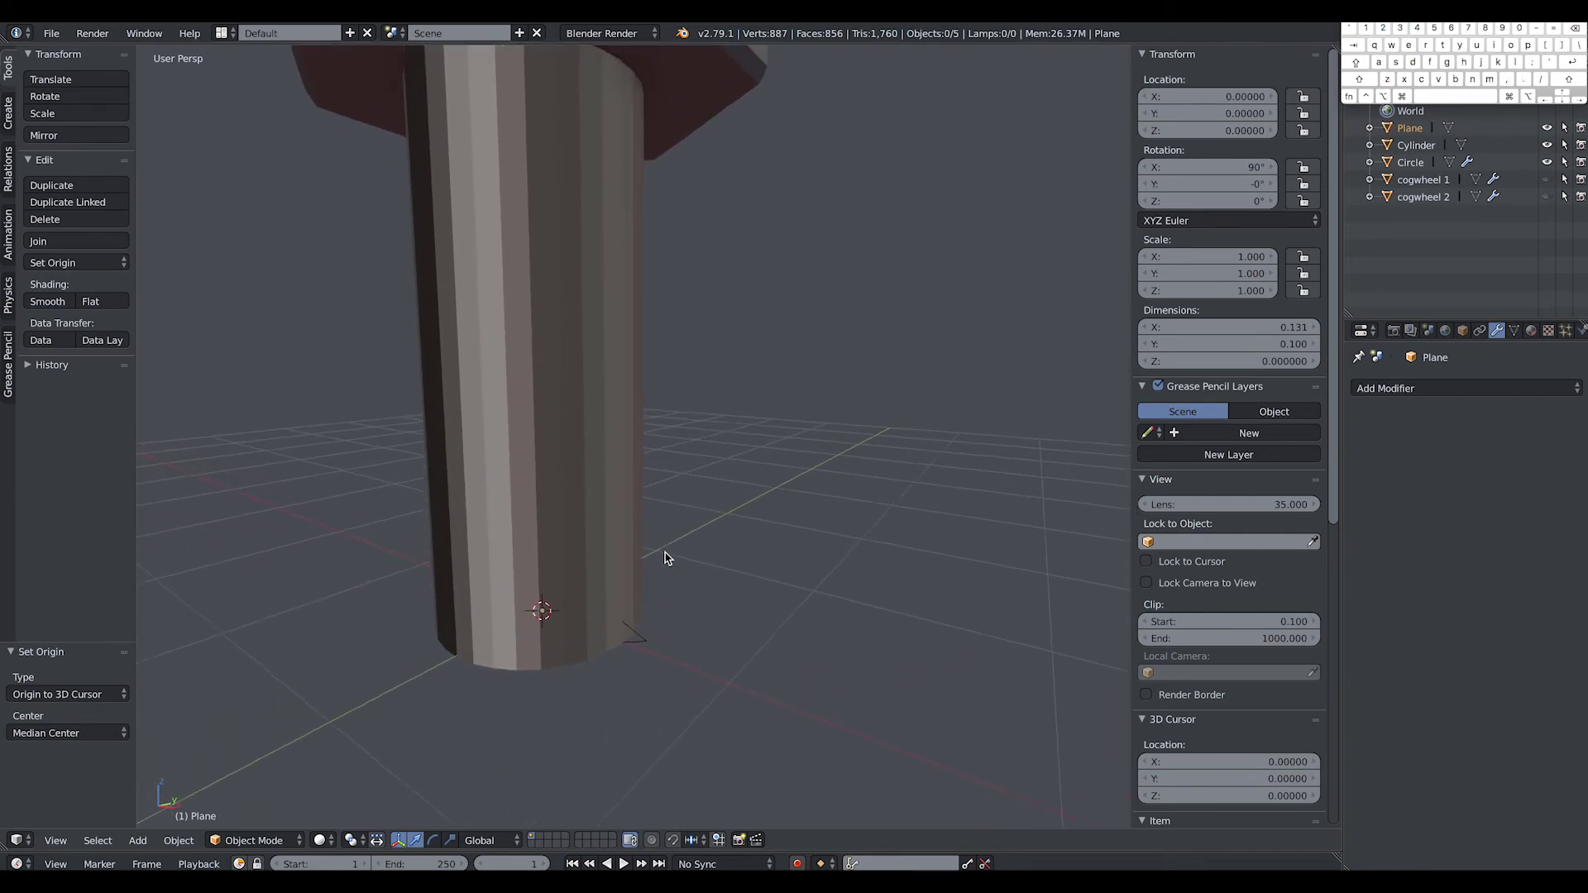
{"action": "scroll", "coordinate": [691, 557], "scroll_direction": "down", "scroll_amount": 2}
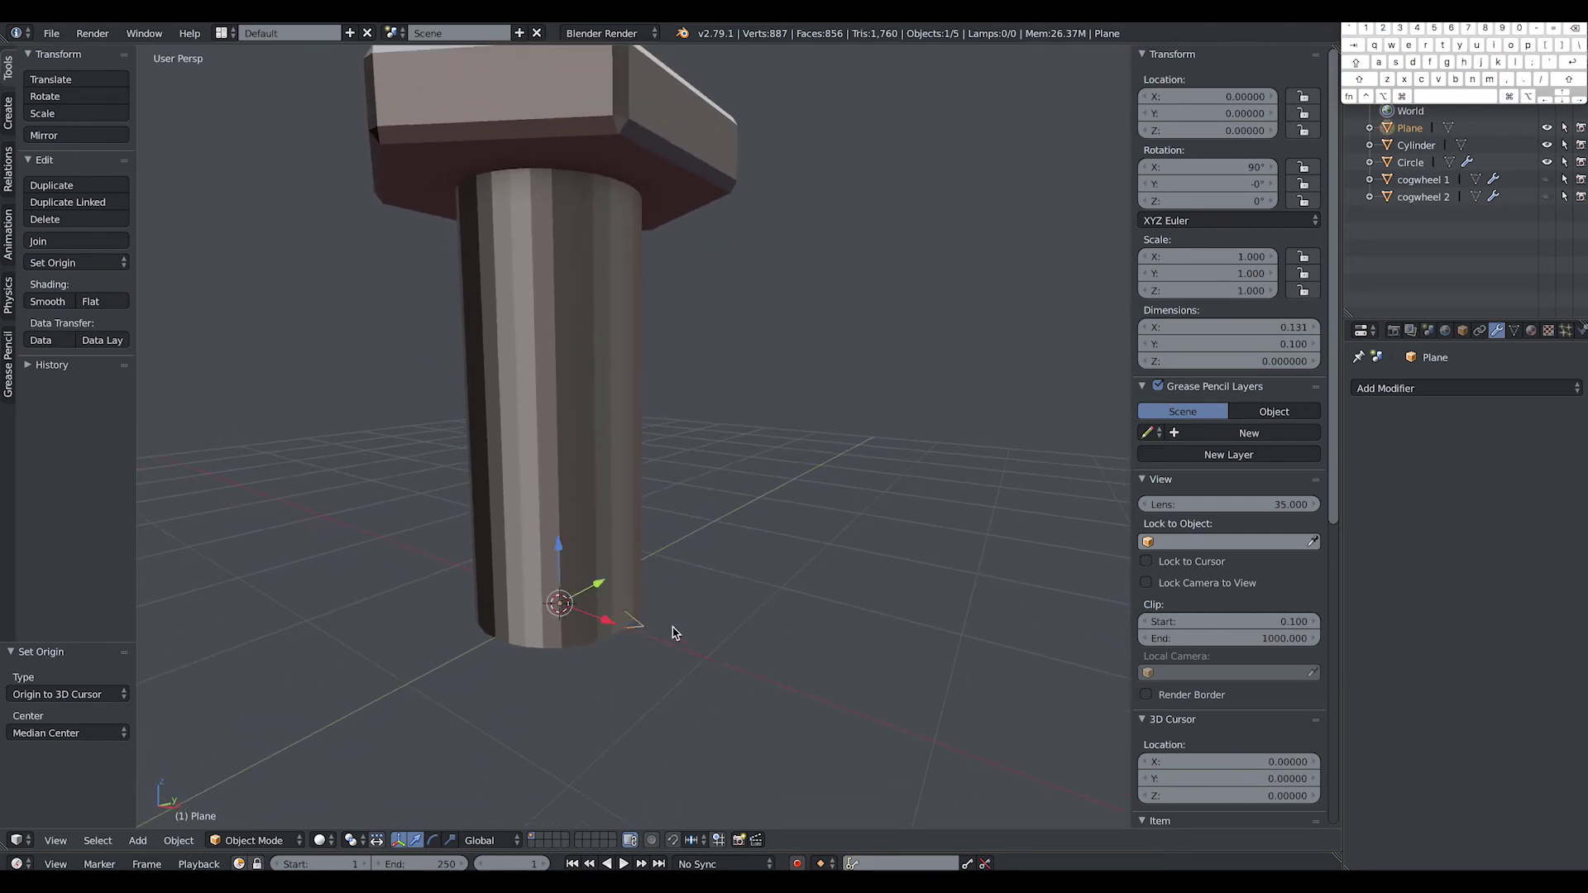
Step: Add a Screw modifier to the V-shaped profile and set its axis to Y so it circles the shaft
{"action": "left_click", "coordinate": [1474, 388]}
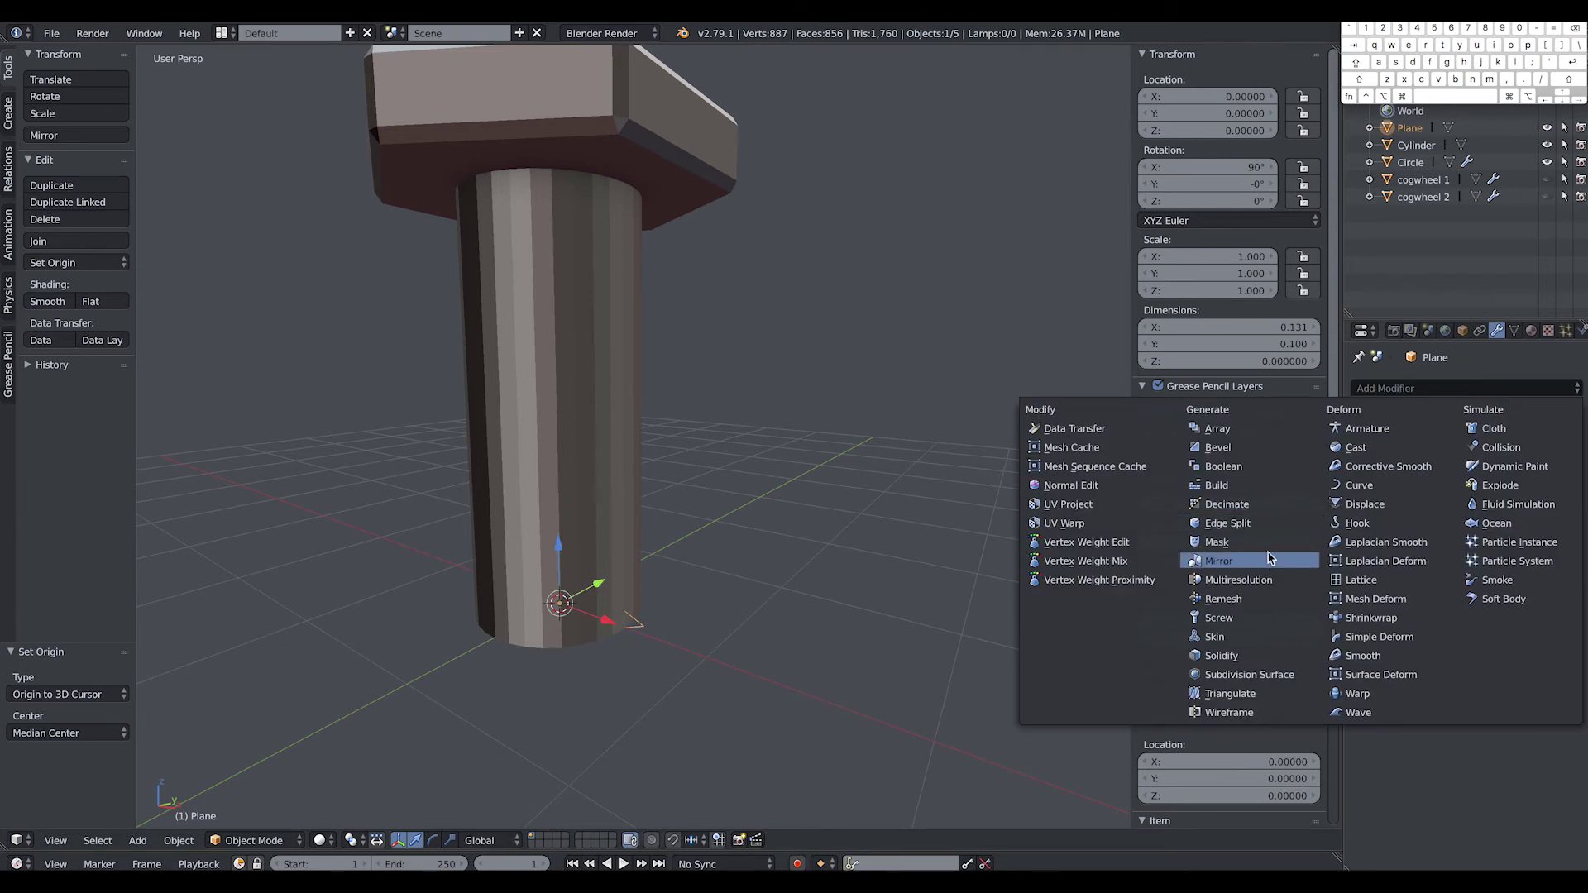
{"action": "left_click", "coordinate": [1253, 626]}
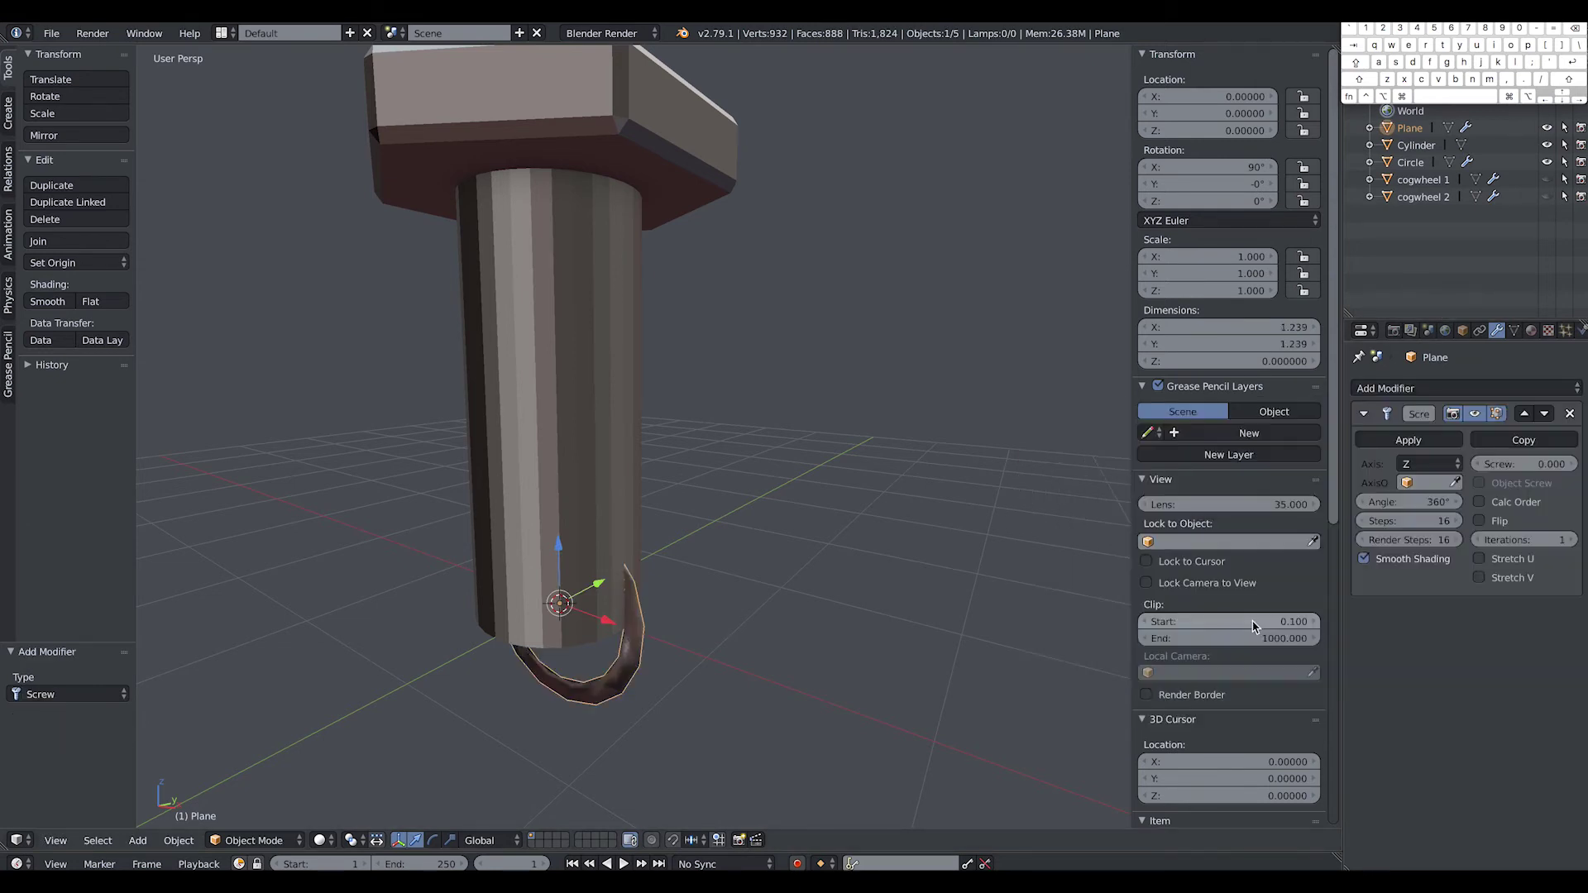
{"action": "left_click", "coordinate": [1444, 465]}
{"action": "left_click", "coordinate": [1434, 425]}
{"action": "mouse_move", "coordinate": [727, 670]}
{"action": "middle_mouse_down"}
{"action": "mouse_move", "coordinate": [741, 628]}
{"action": "mouse_move", "coordinate": [747, 646]}
{"action": "mouse_move", "coordinate": [711, 665]}
{"action": "middle_mouse_up"}
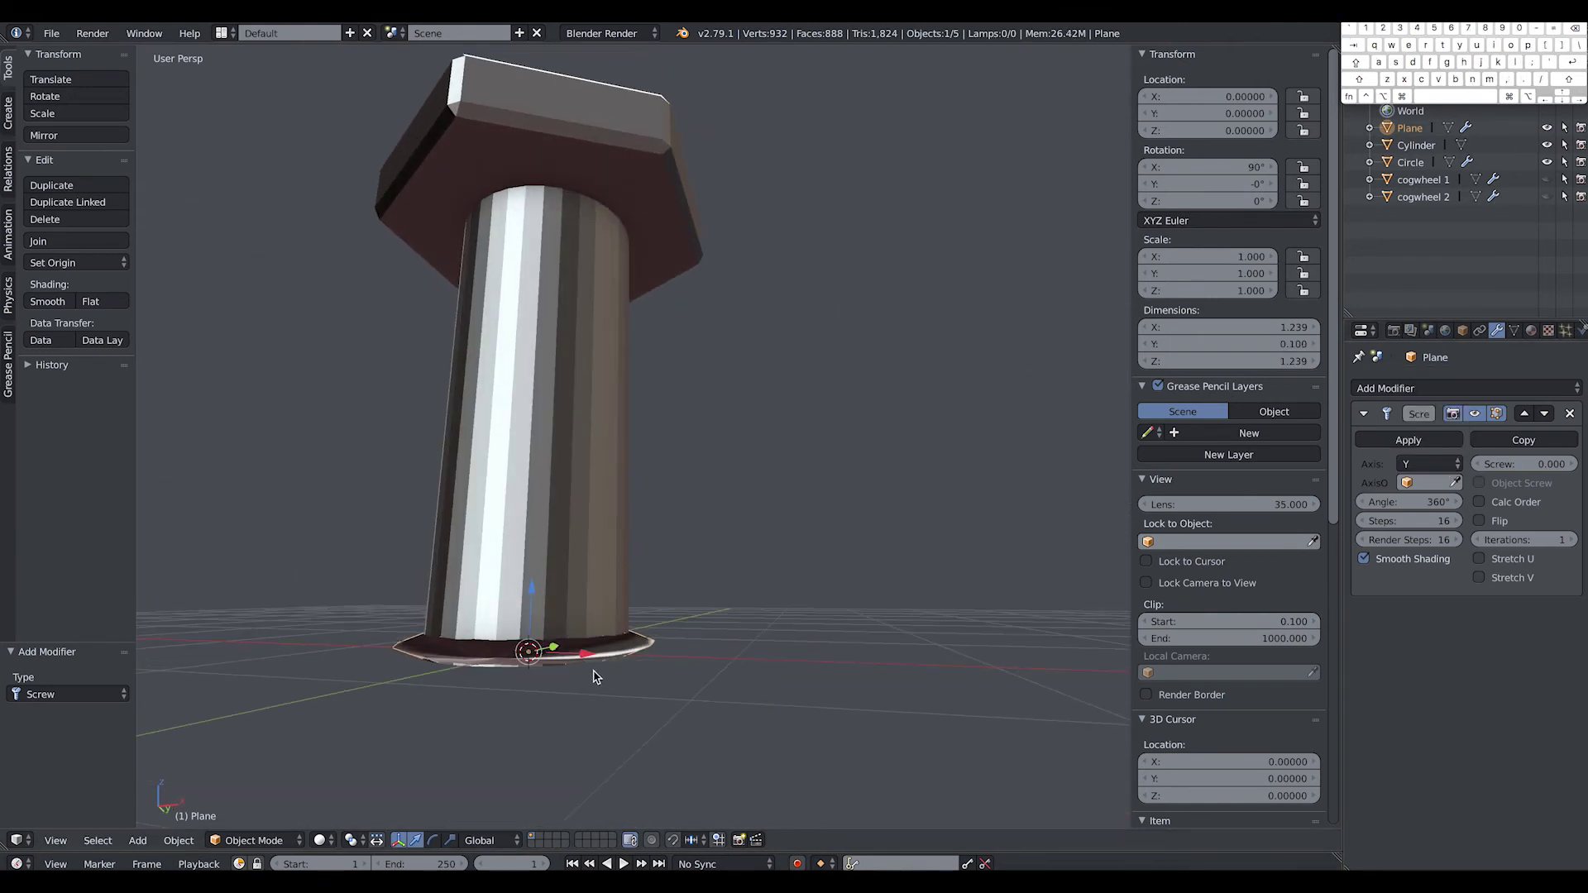
Step: Show the bolt in quad view and set the thread modifier's Screw offset to 0.100
{"action": "key", "text": "ctrl+alt+q"}
{"action": "middle_click_drag", "start_coordinate": [937, 765], "coordinate": [959, 759], "text": "ctrl"}
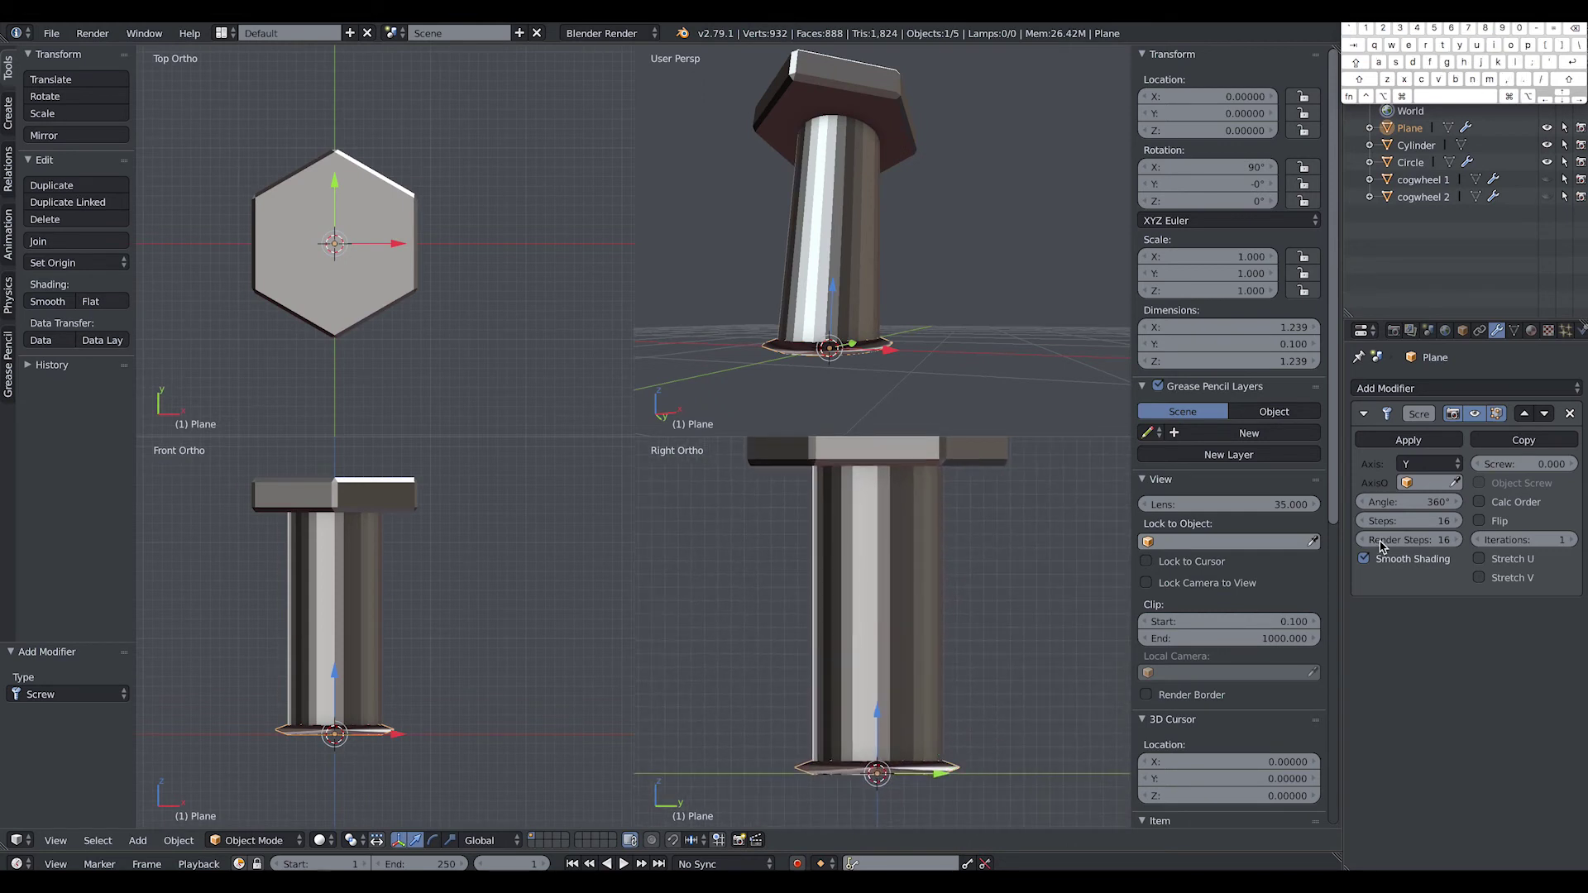
{"action": "left_click", "coordinate": [1573, 465]}
{"action": "left_click", "coordinate": [1574, 465]}
{"action": "left_click", "coordinate": [1479, 465]}
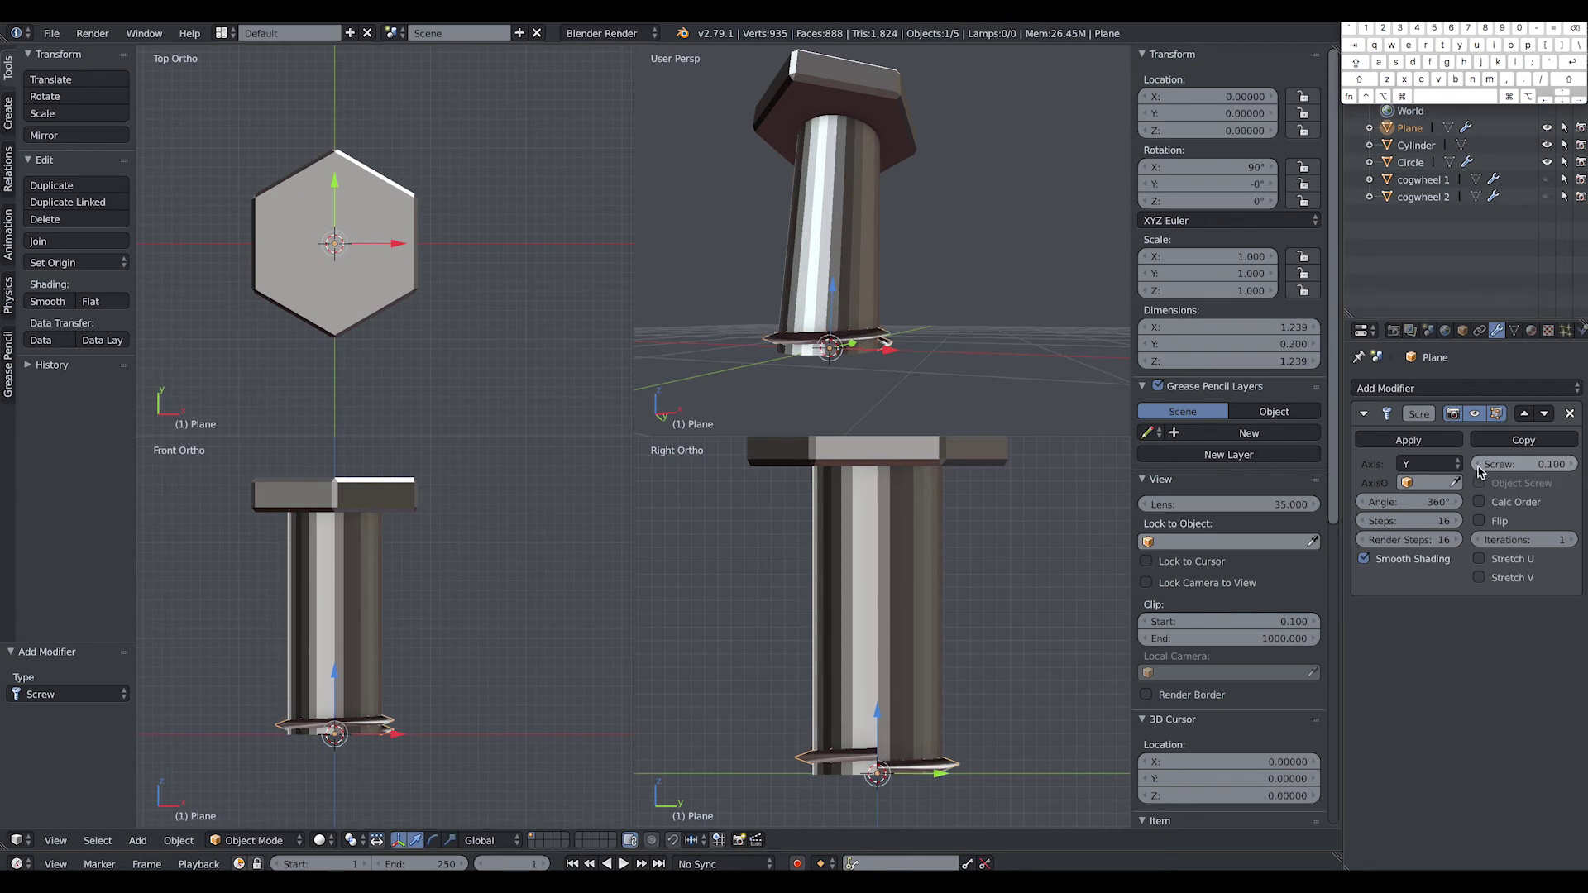
Step: Set the thread's Screw modifier to 23 iterations so it winds up the shaft to the bolt head
{"action": "key", "text": "a"}
{"action": "right_click", "coordinate": [953, 773]}
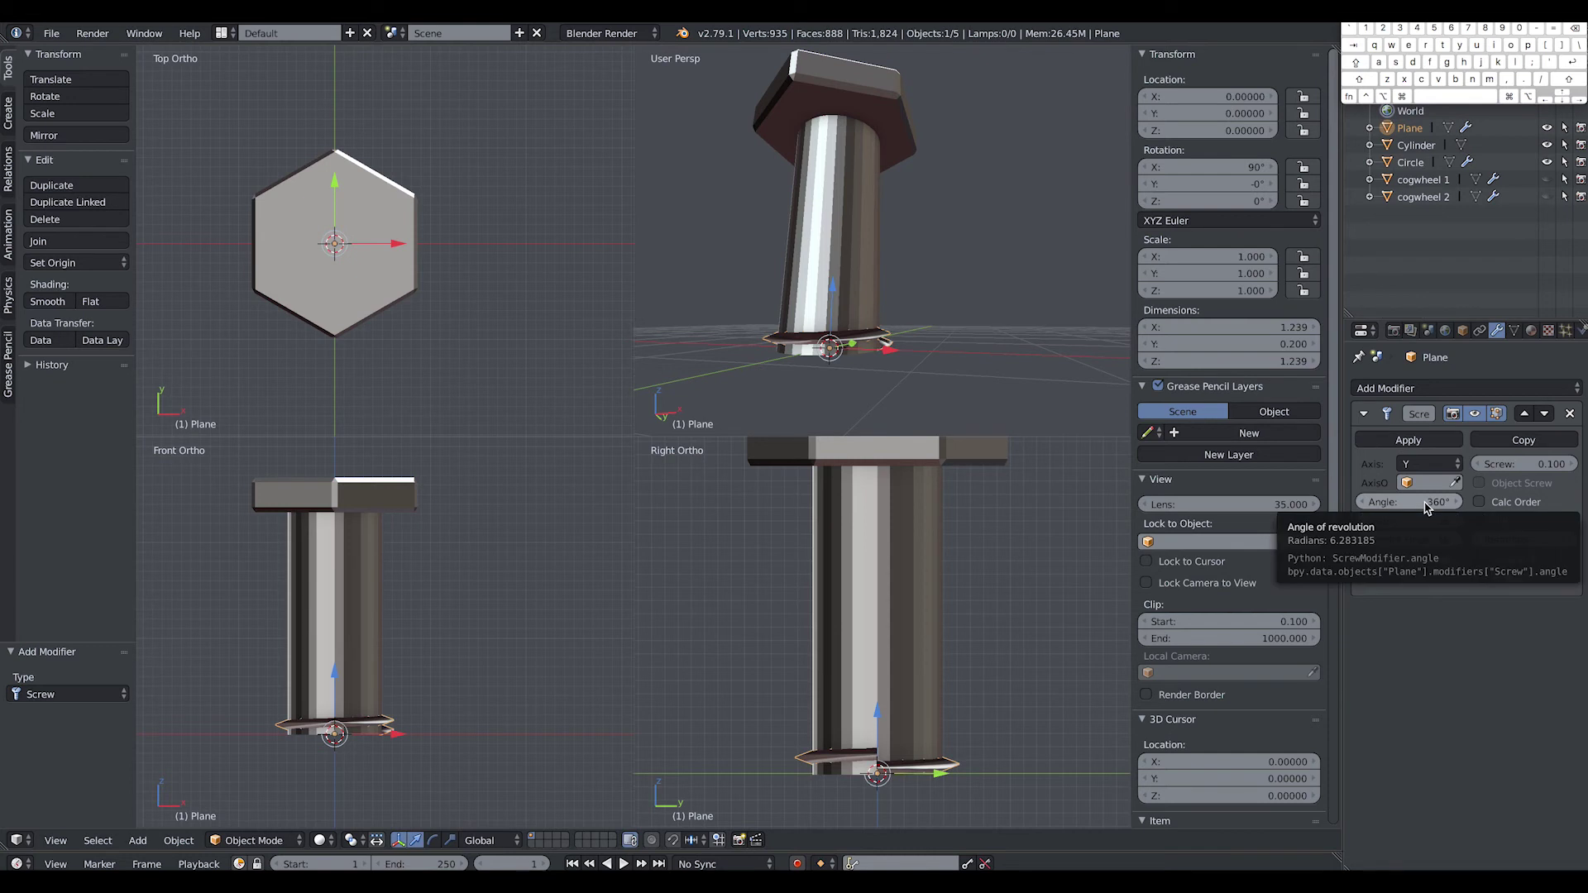
{"action": "left_click_drag", "start_coordinate": [1573, 543], "coordinate": [1575, 543]}
{"action": "left_click", "coordinate": [1576, 543]}
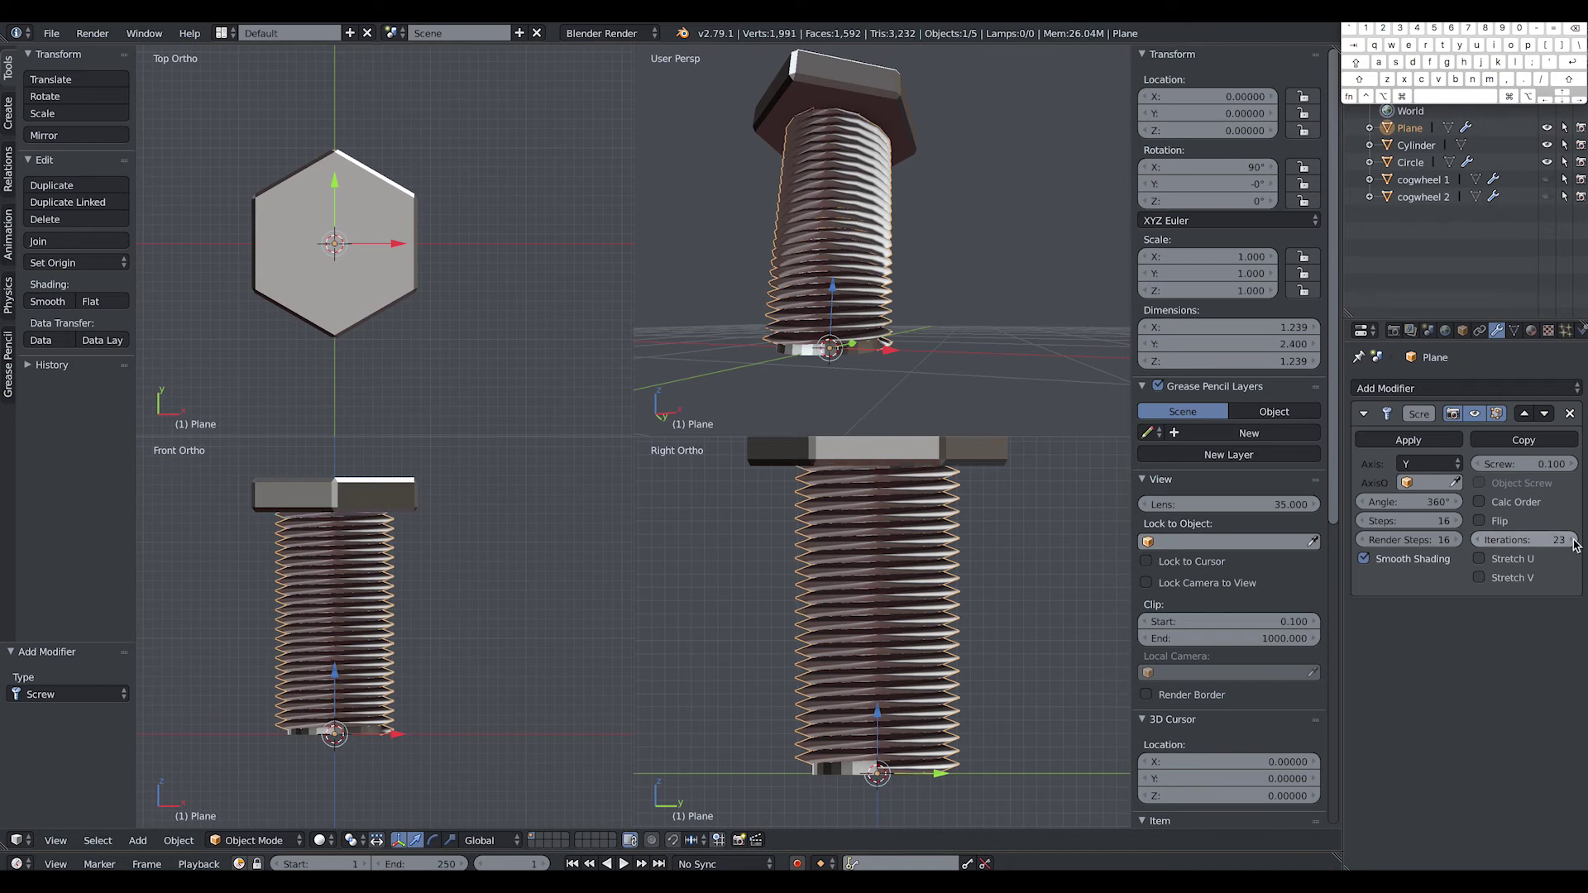
Step: Return to a single perspective view and raise the thread's Screw modifier steps to 32
{"action": "key", "text": "a"}
{"action": "left_click_drag", "start_coordinate": [953, 274], "coordinate": [728, 314], "text": "alt"}
{"action": "key", "text": "shift+space"}
{"action": "scroll", "coordinate": [867, 363], "scroll_direction": "down", "scroll_amount": 6}
{"action": "left_click_drag", "start_coordinate": [868, 363], "coordinate": [946, 354], "text": "alt"}
{"action": "left_click_drag", "start_coordinate": [660, 395], "coordinate": [673, 457], "text": "alt"}
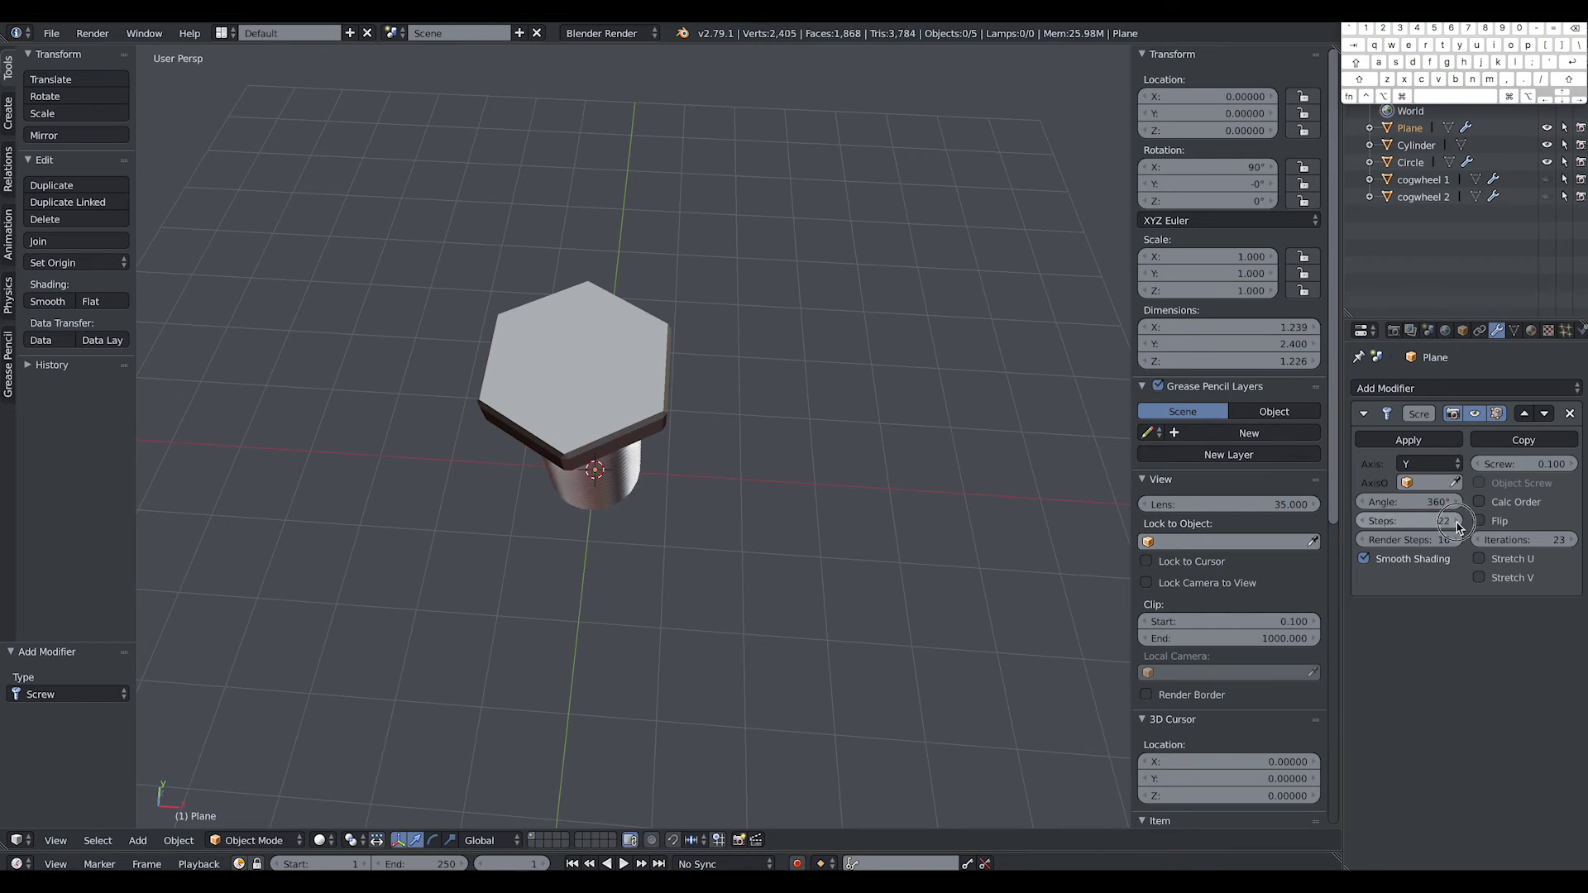
{"action": "left_click_drag", "start_coordinate": [1438, 521], "coordinate": [1456, 523]}
{"action": "left_click_drag", "start_coordinate": [745, 430], "coordinate": [510, 347], "text": "alt"}
Step: Move all three bolt parts together about 4.81 along X and hide them
{"action": "key", "text": "a"}
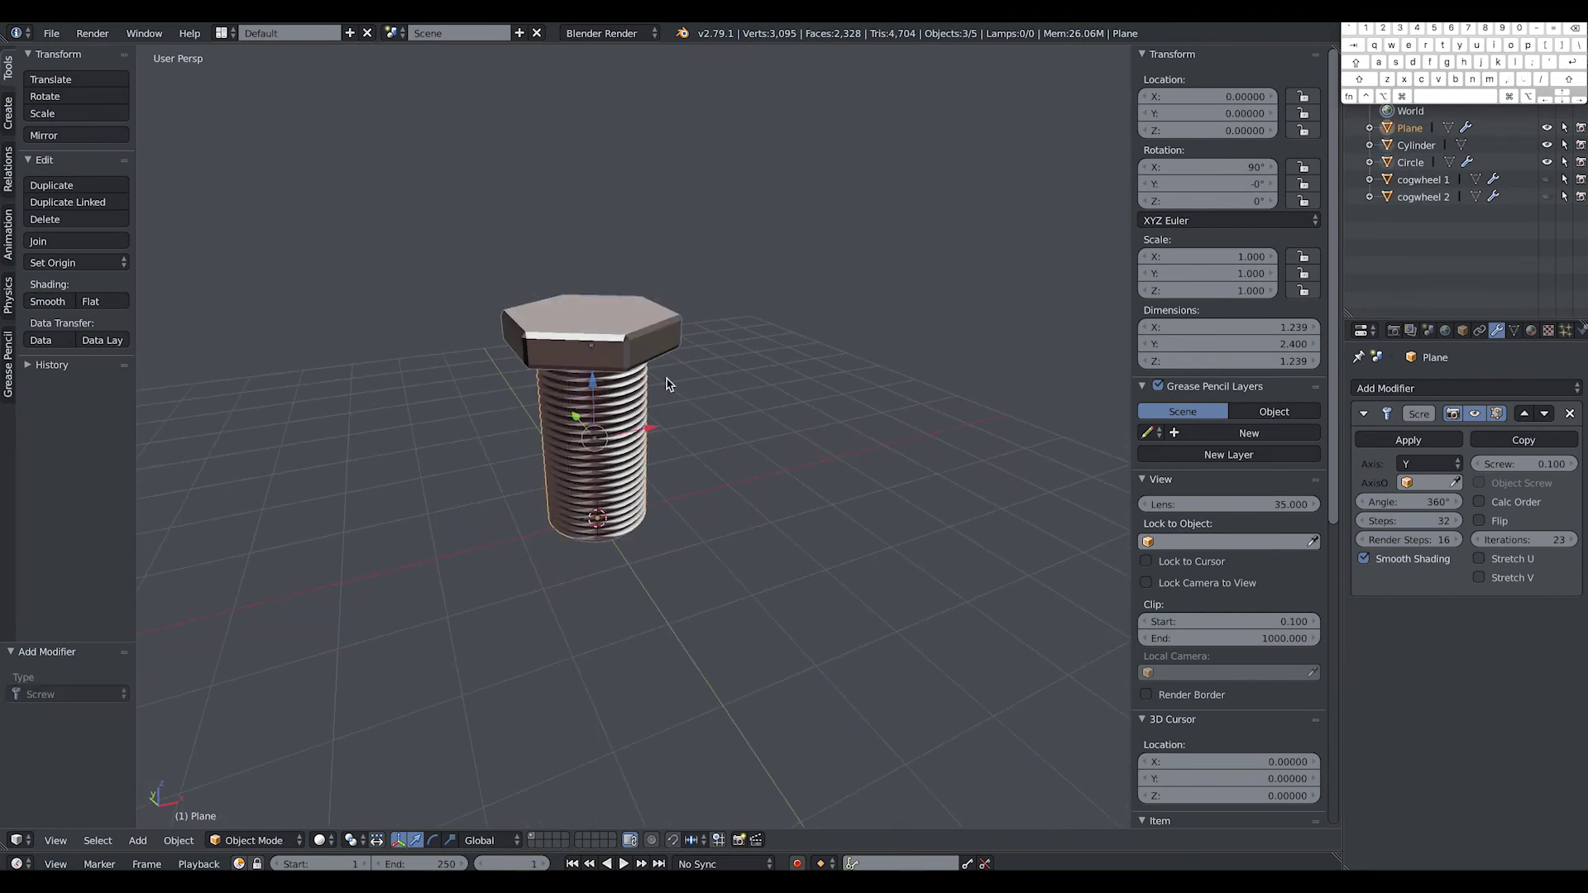
{"action": "left_click_drag", "start_coordinate": [646, 429], "coordinate": [1199, 246]}
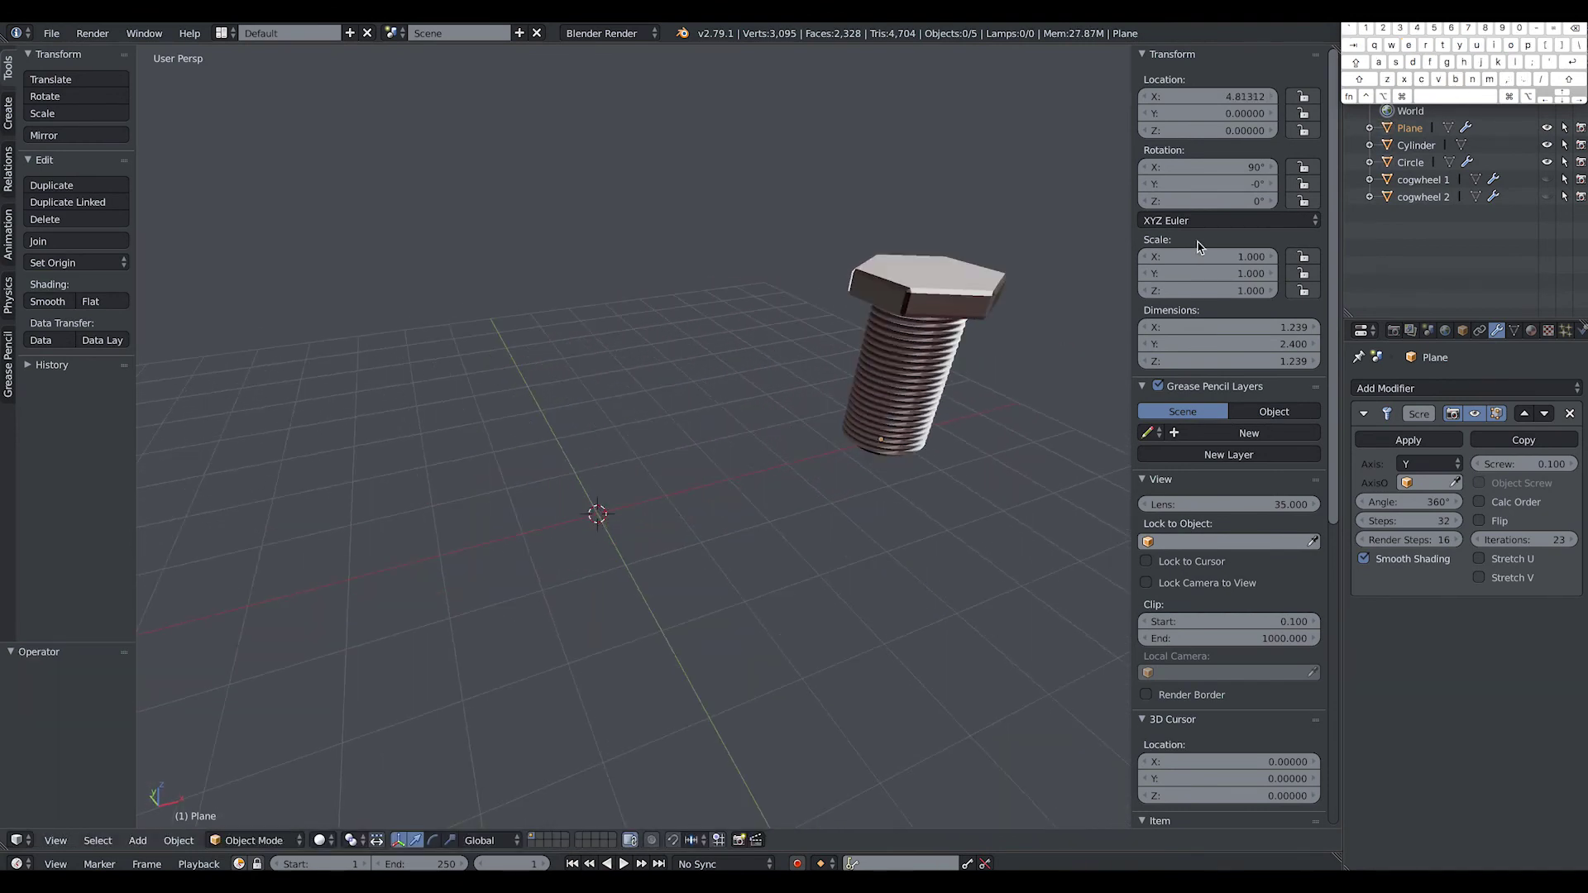
{"action": "key", "text": "a"}
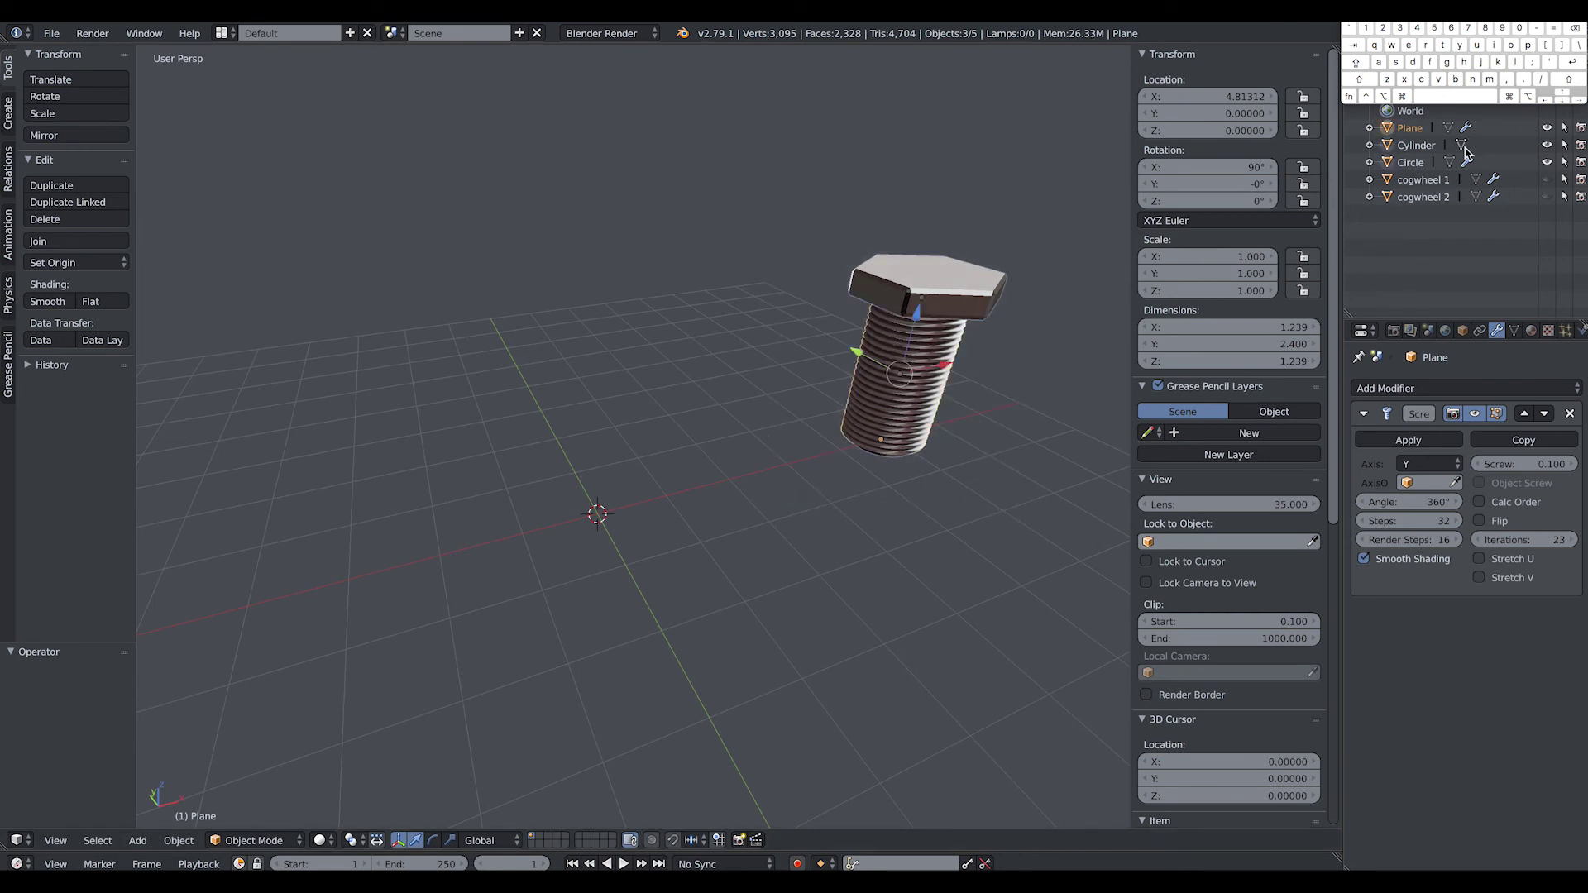
{"action": "left_click_drag", "start_coordinate": [1546, 128], "coordinate": [1551, 171]}
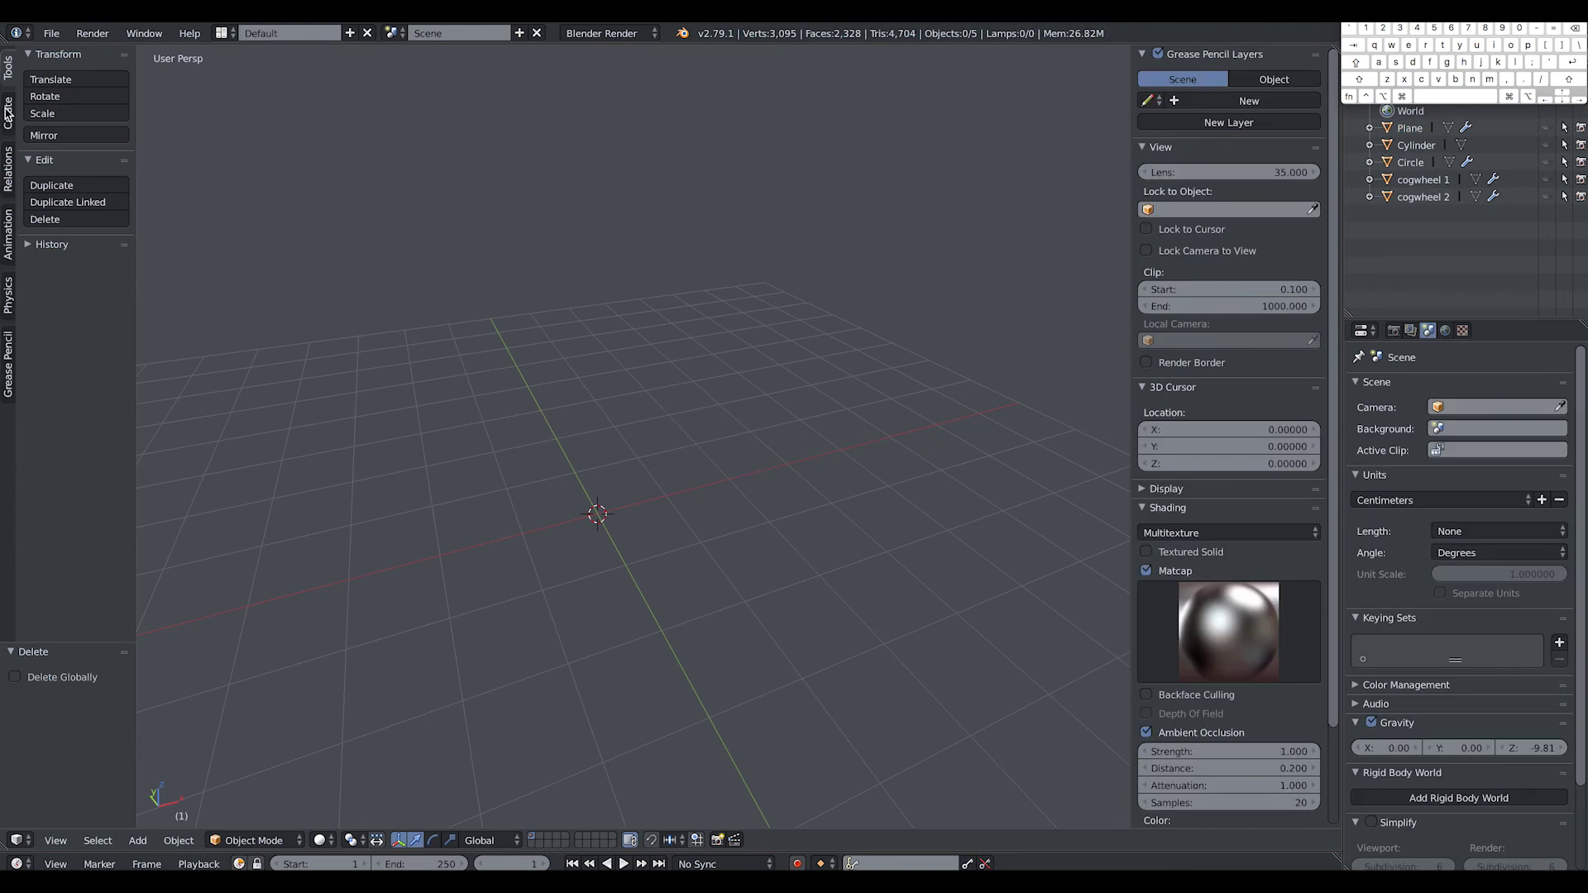
Step: Add a mesh circle with 16 vertices and radius 1.000 at the scene's centre
{"action": "left_click", "coordinate": [8, 114]}
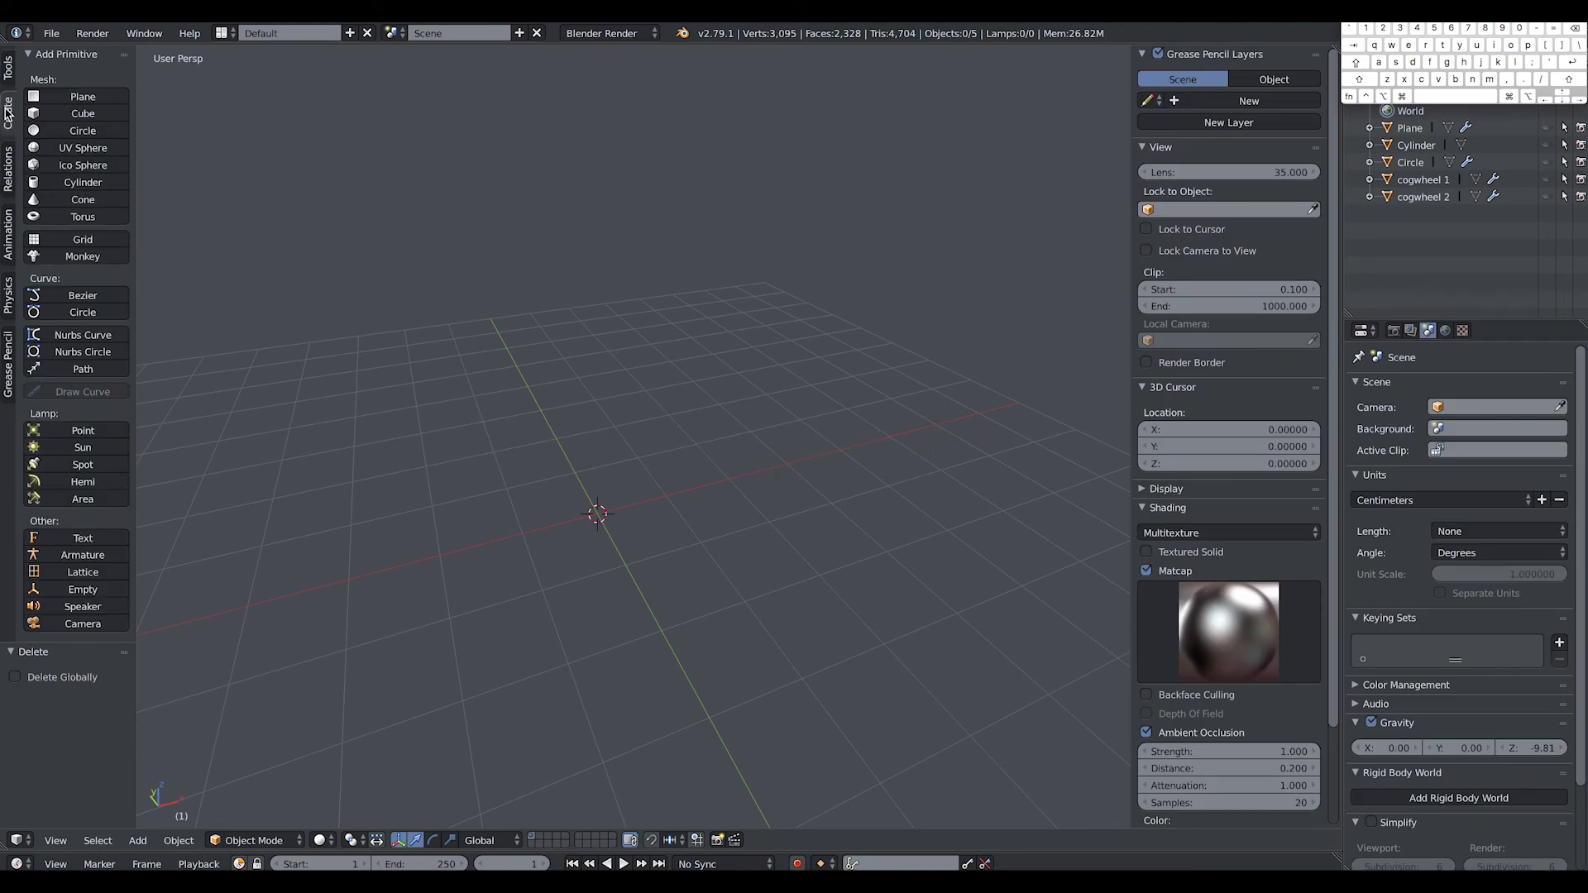
{"action": "left_click", "coordinate": [83, 131]}
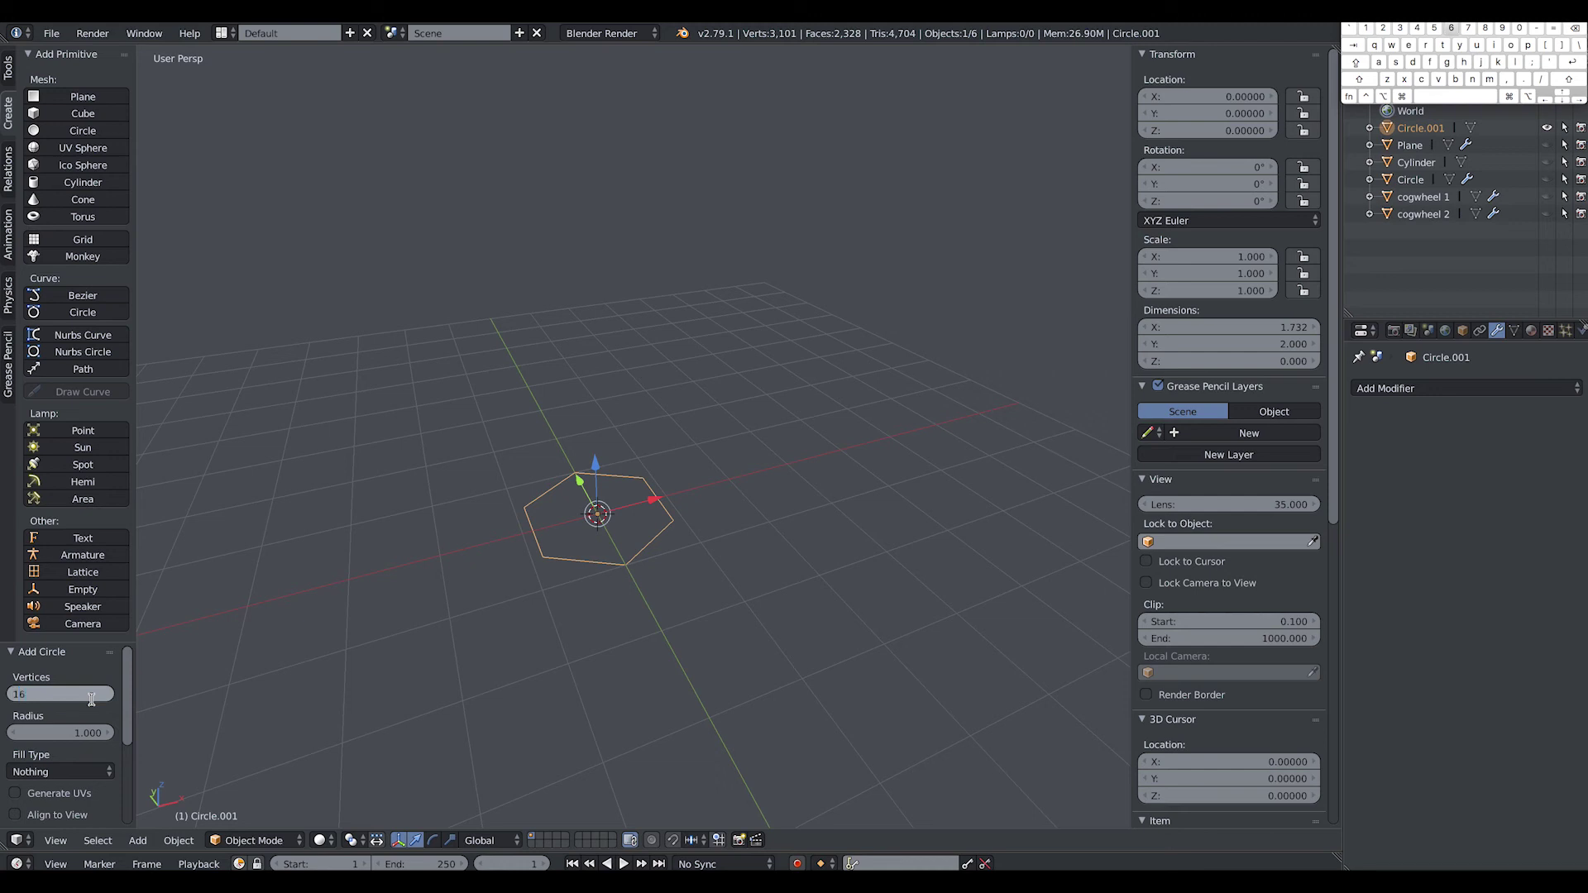
{"action": "key", "text": "Return"}
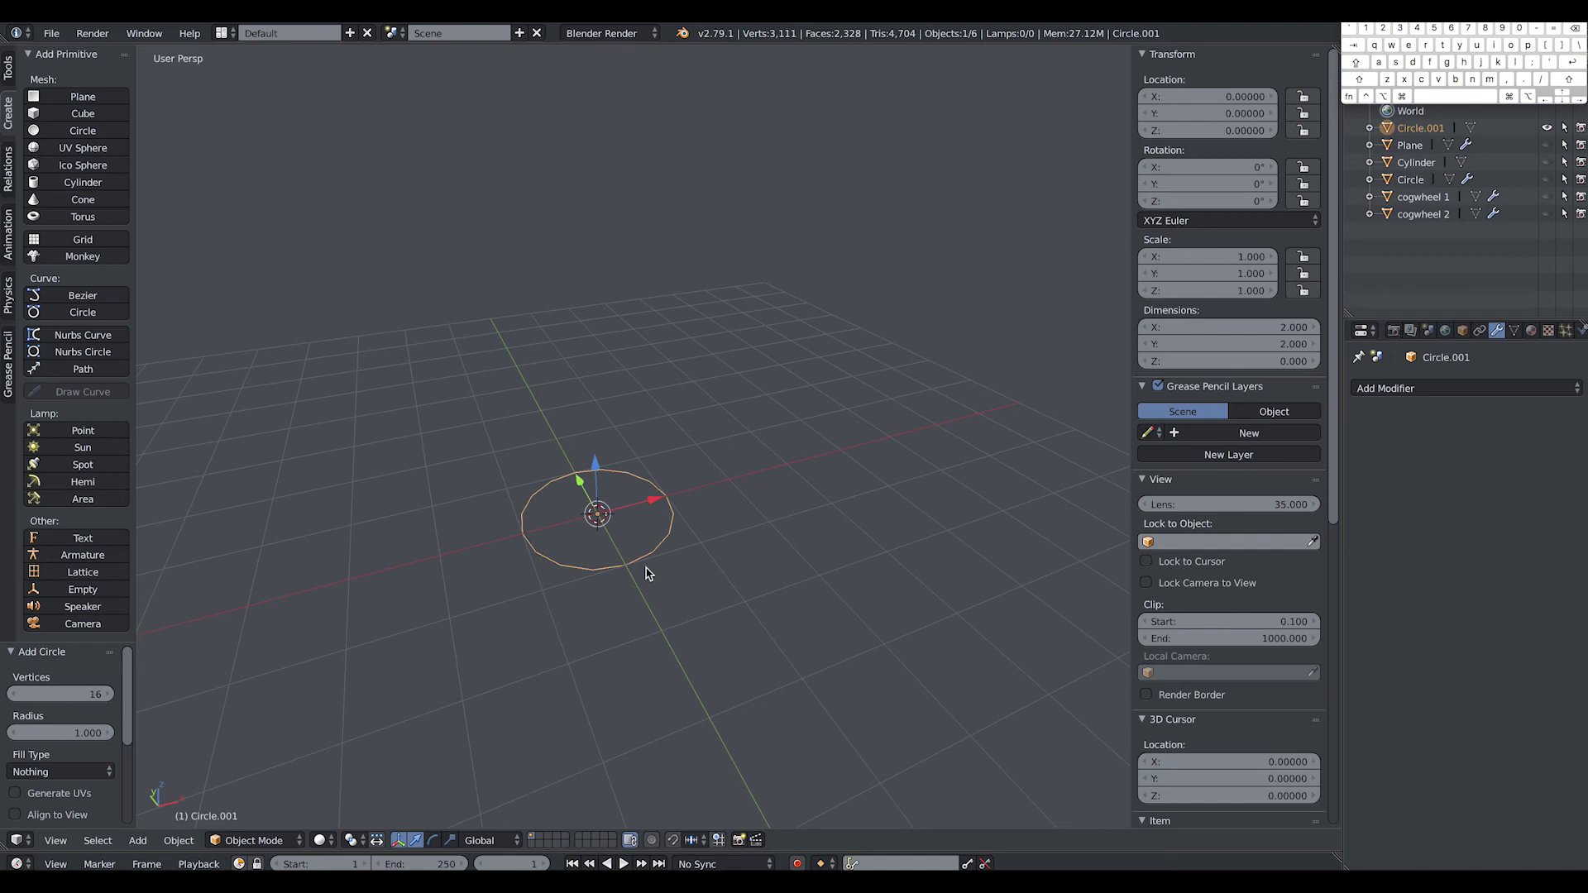
Step: Rotate the new circle 90° about X to stand it upright and move it about 2.775 along X
{"action": "key", "text": "e"}
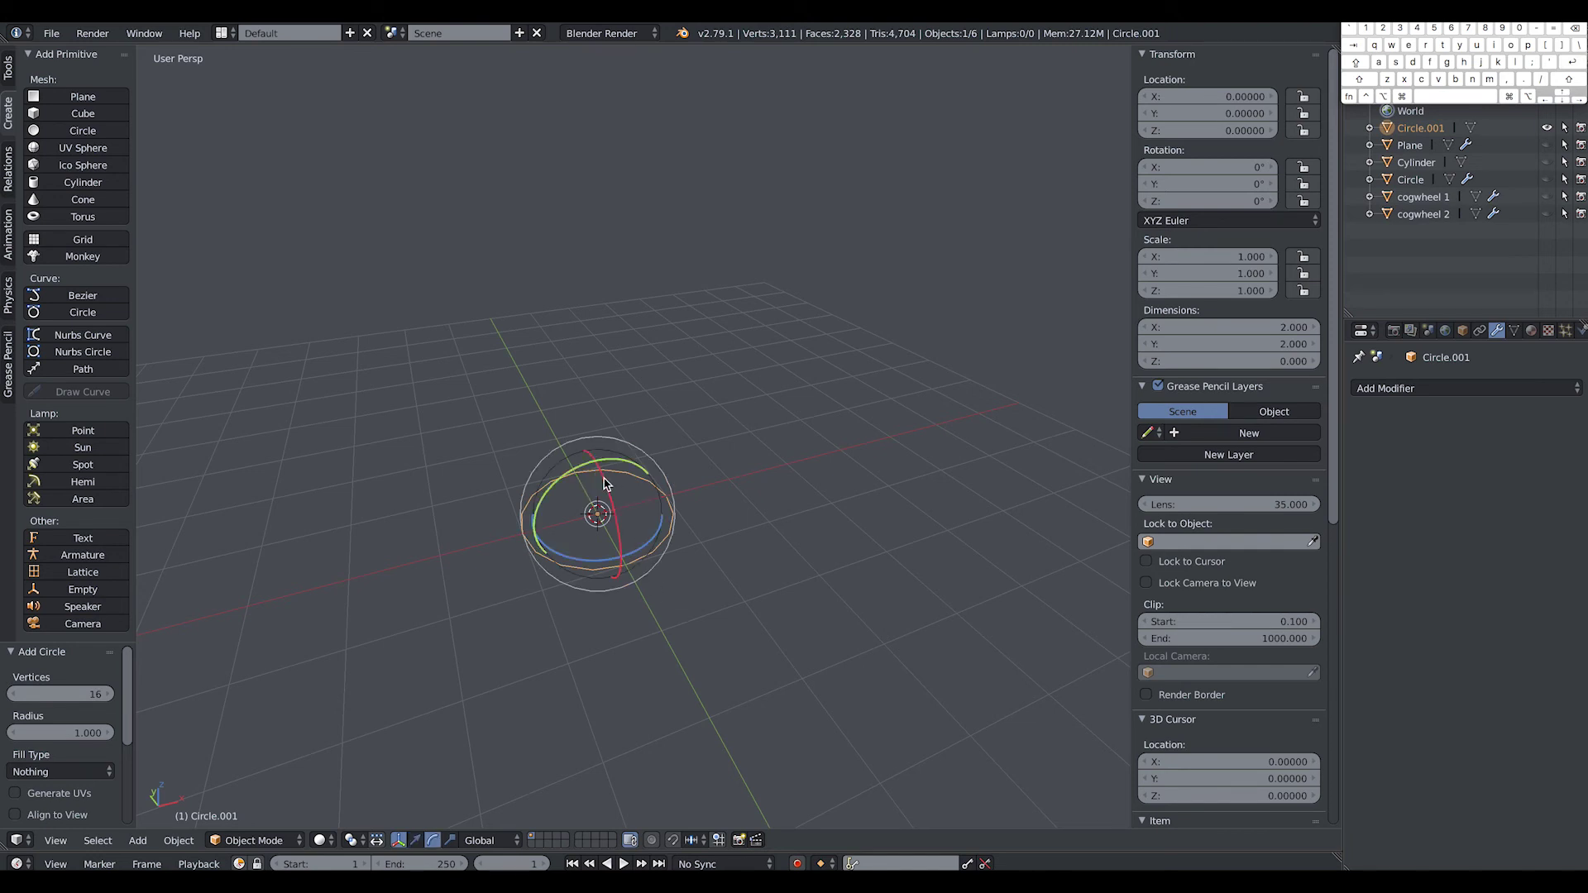
{"action": "left_click_drag", "start_coordinate": [603, 484], "coordinate": [618, 521]}
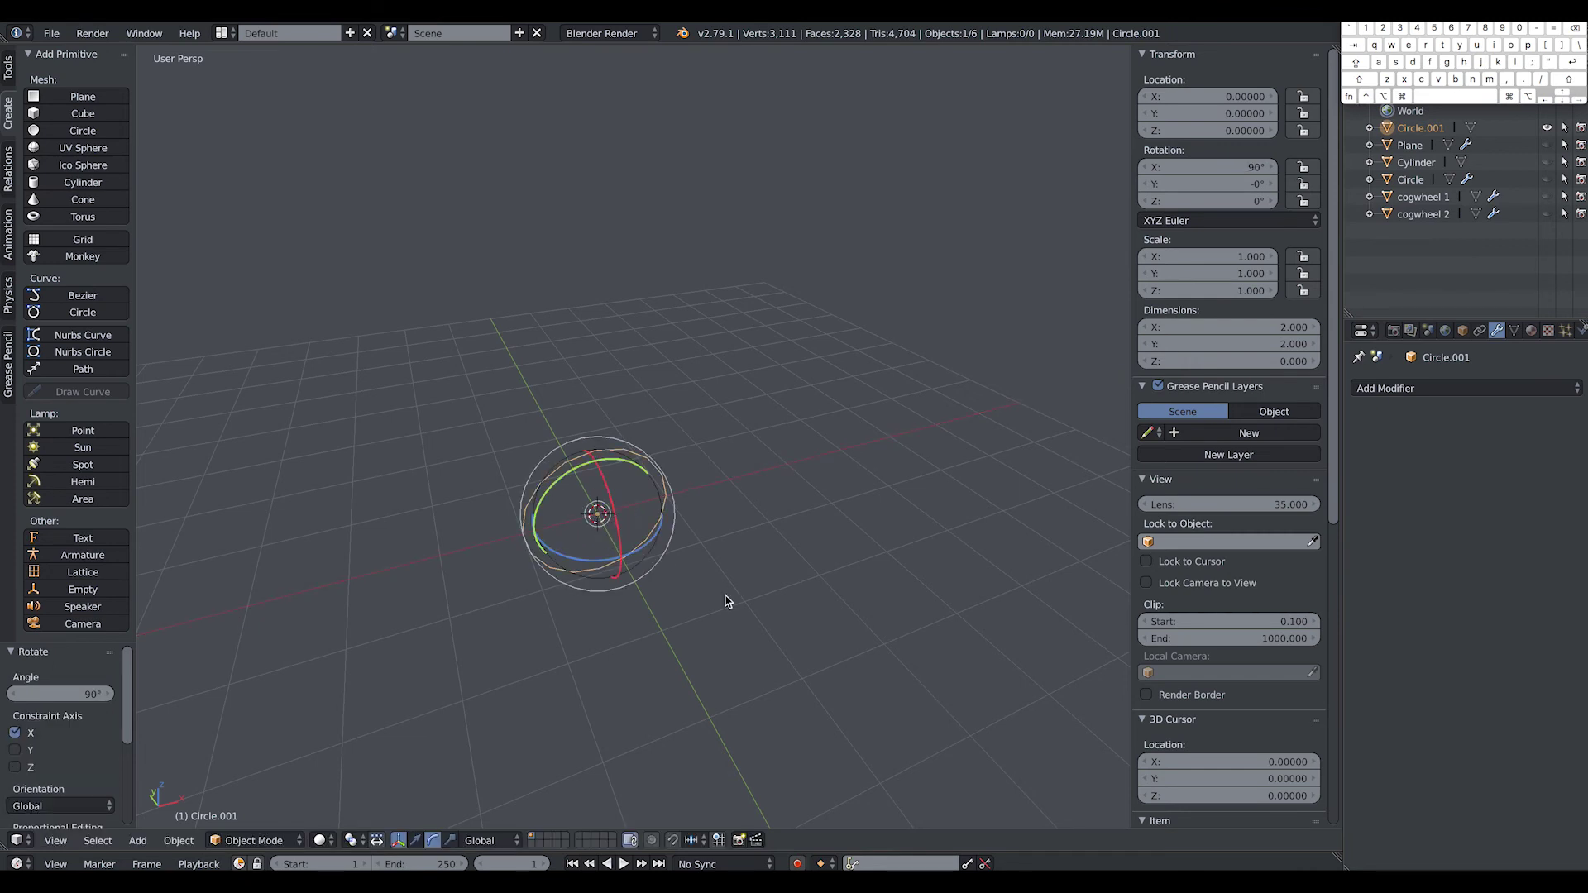
{"action": "key", "text": "w"}
{"action": "left_click_drag", "start_coordinate": [649, 506], "coordinate": [822, 444]}
Step: Set the upright circle's origin to the 3D cursor at the scene's centre
{"action": "middle_click_drag", "start_coordinate": [451, 653], "coordinate": [642, 641]}
{"action": "middle_click_drag", "start_coordinate": [419, 542], "coordinate": [416, 552]}
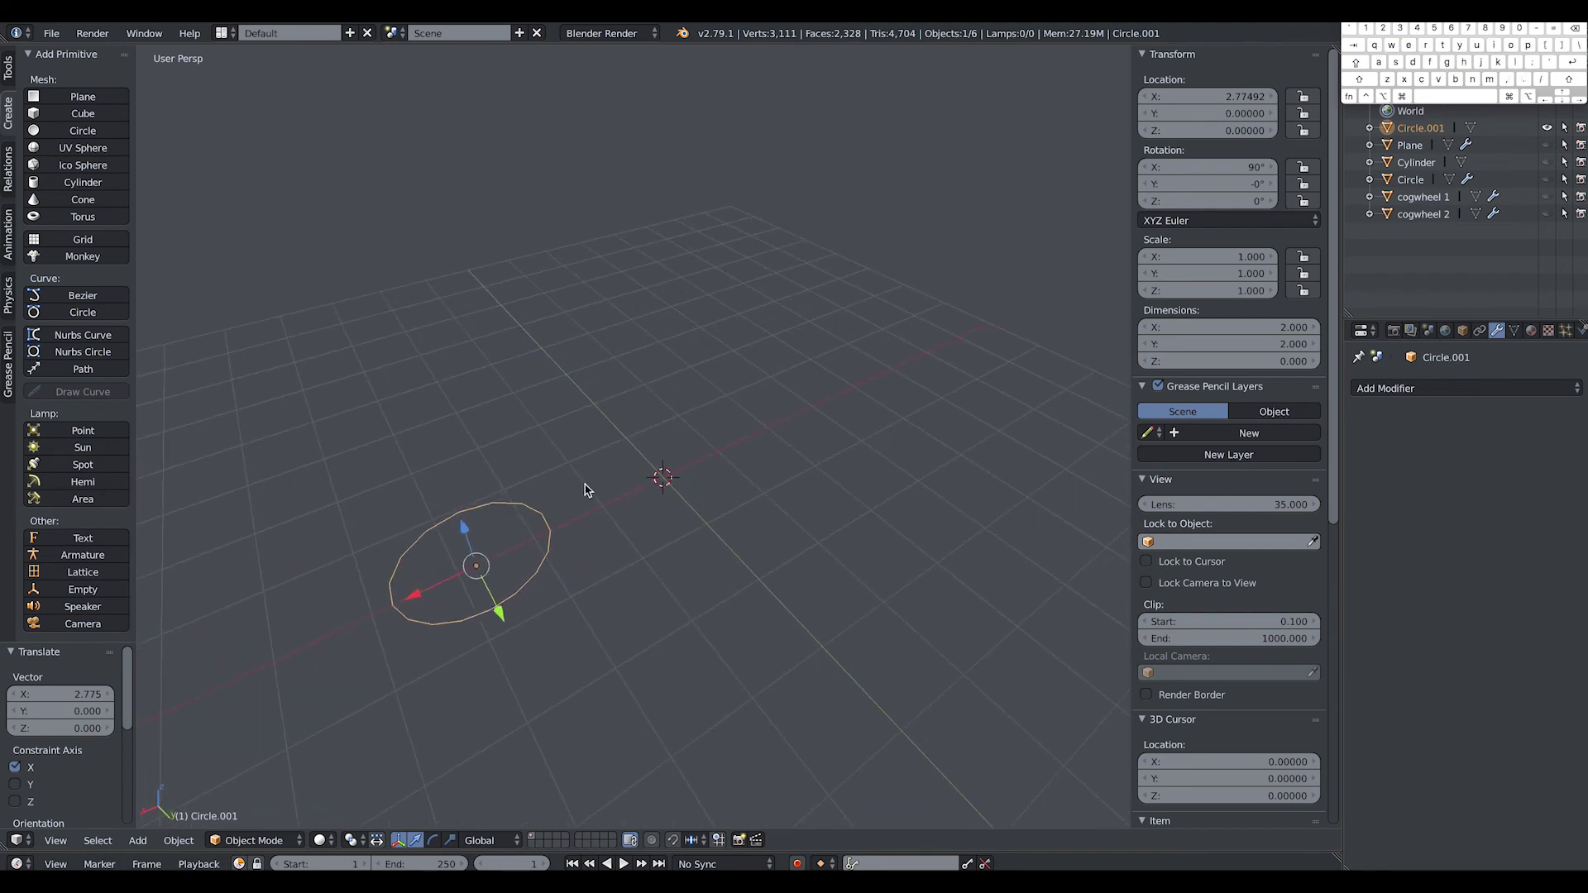
{"action": "middle_click_drag", "start_coordinate": [733, 554], "coordinate": [752, 518]}
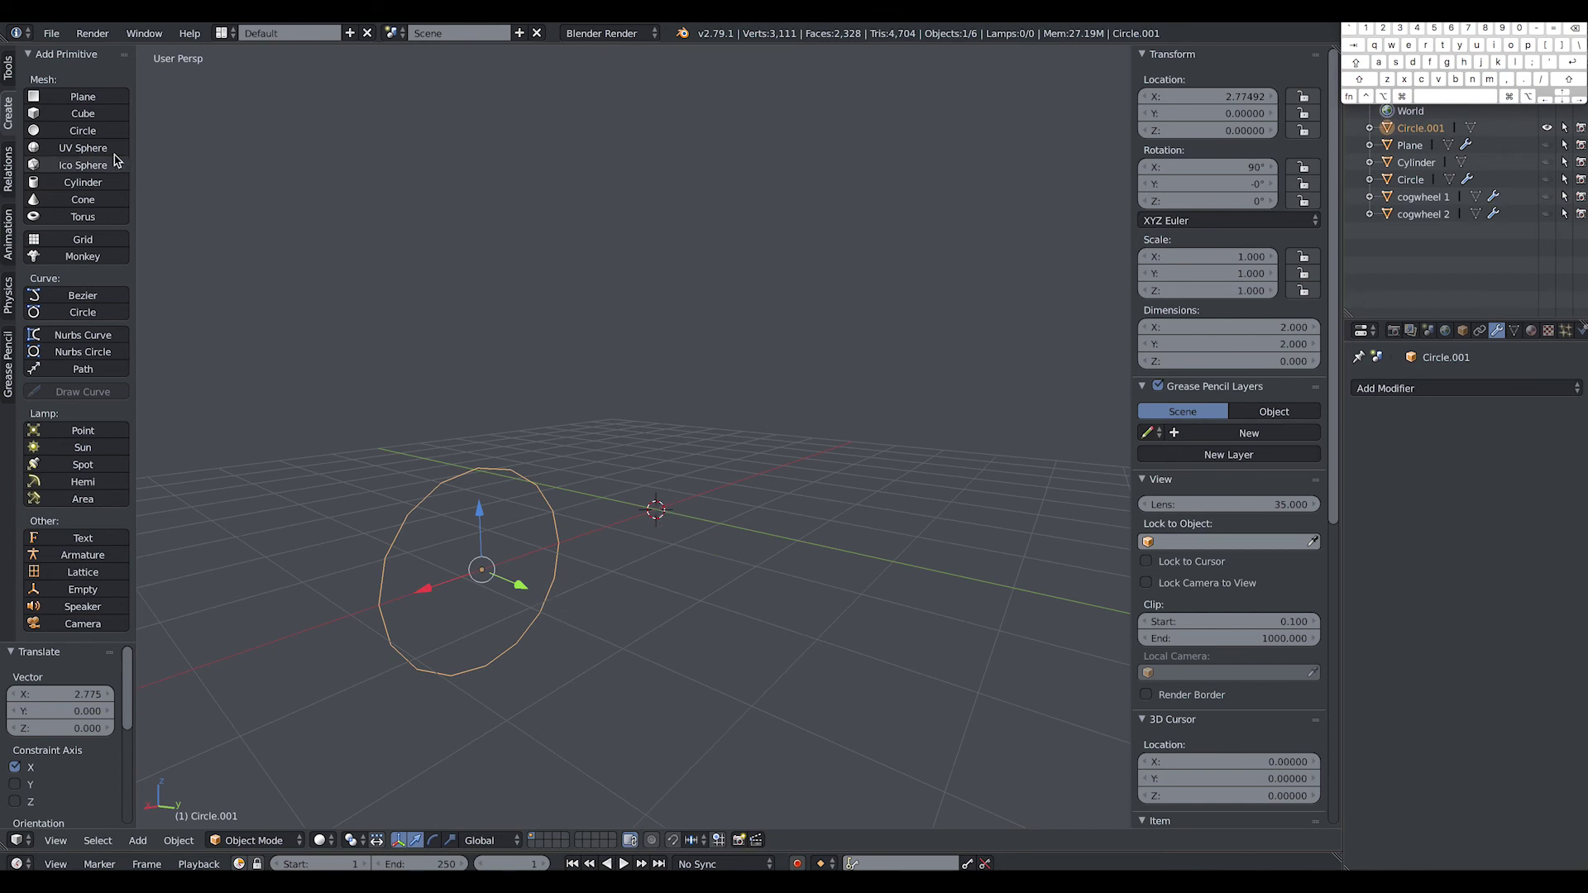
{"action": "middle_click_drag", "start_coordinate": [678, 581], "coordinate": [681, 602]}
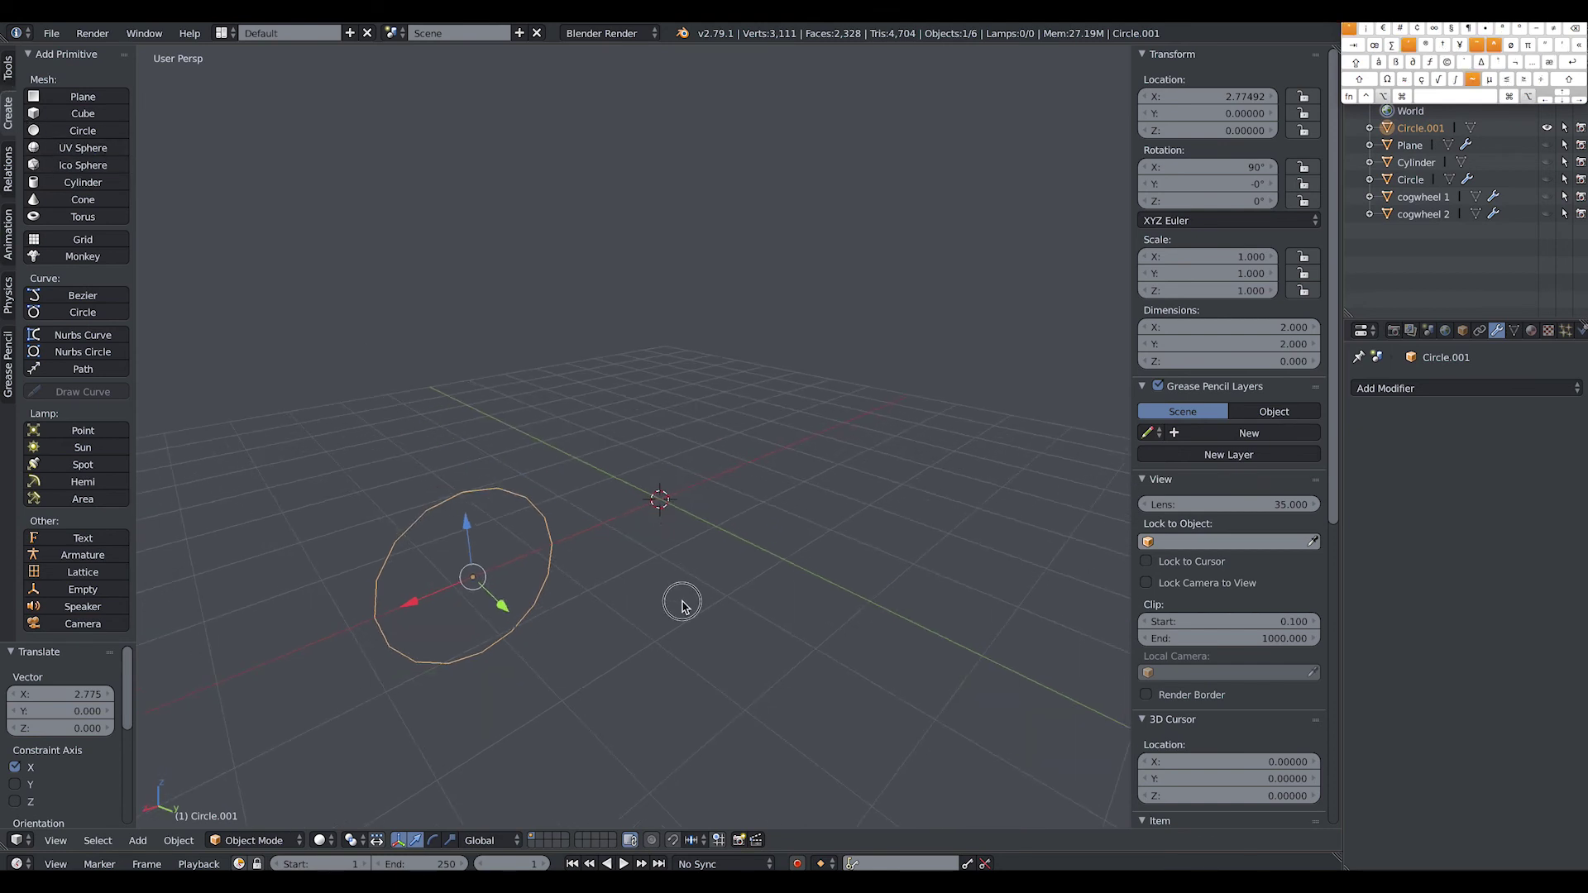
{"action": "left_click", "coordinate": [10, 72]}
{"action": "left_click", "coordinate": [106, 263]}
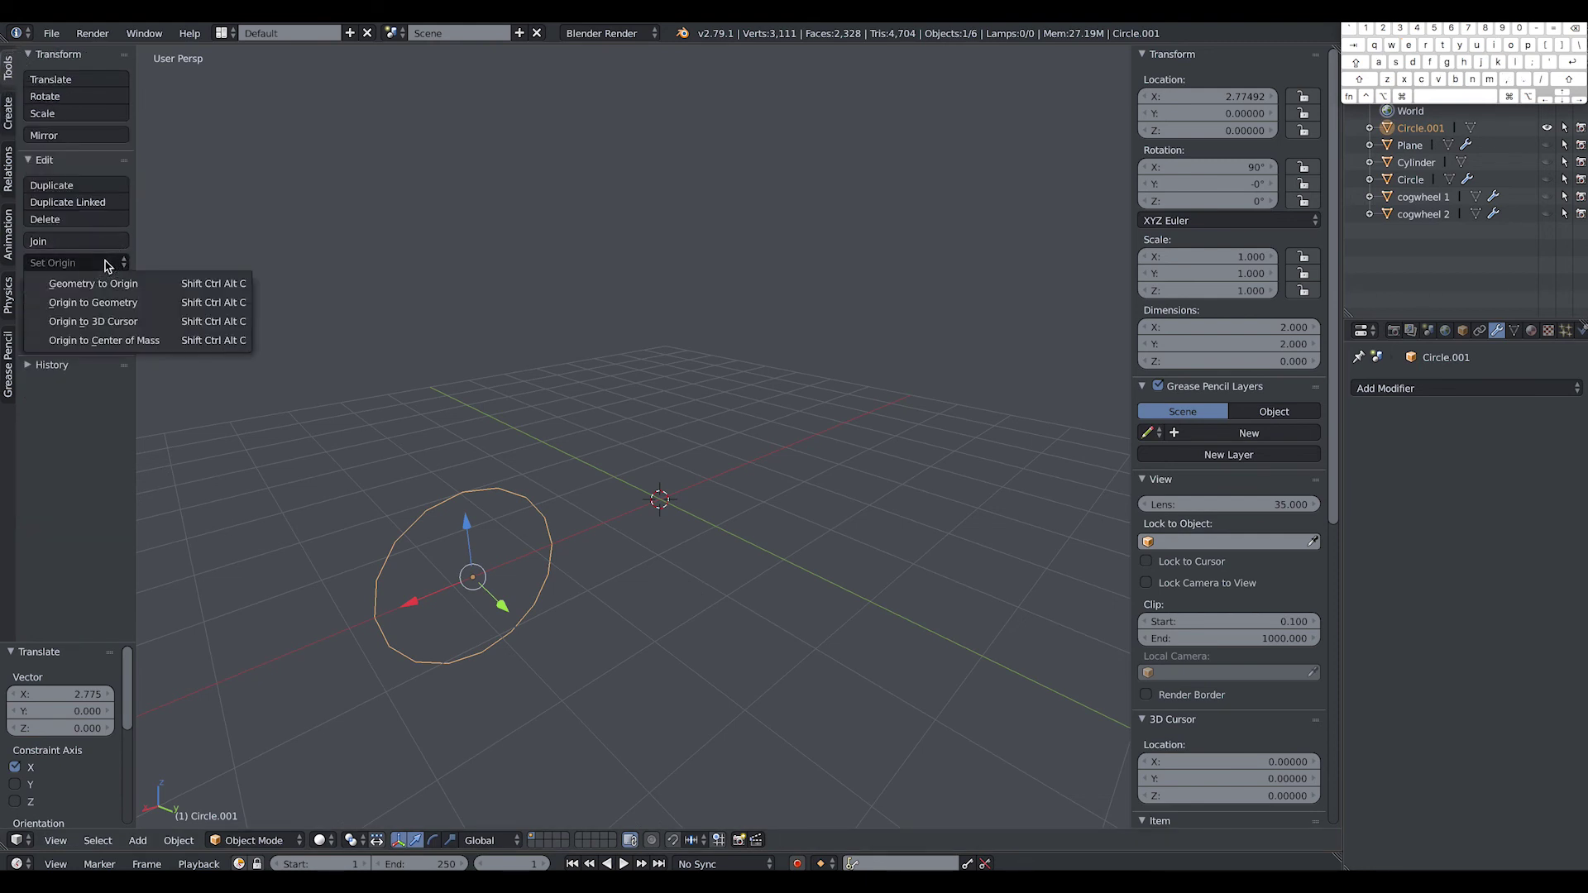
{"action": "left_click", "coordinate": [111, 322]}
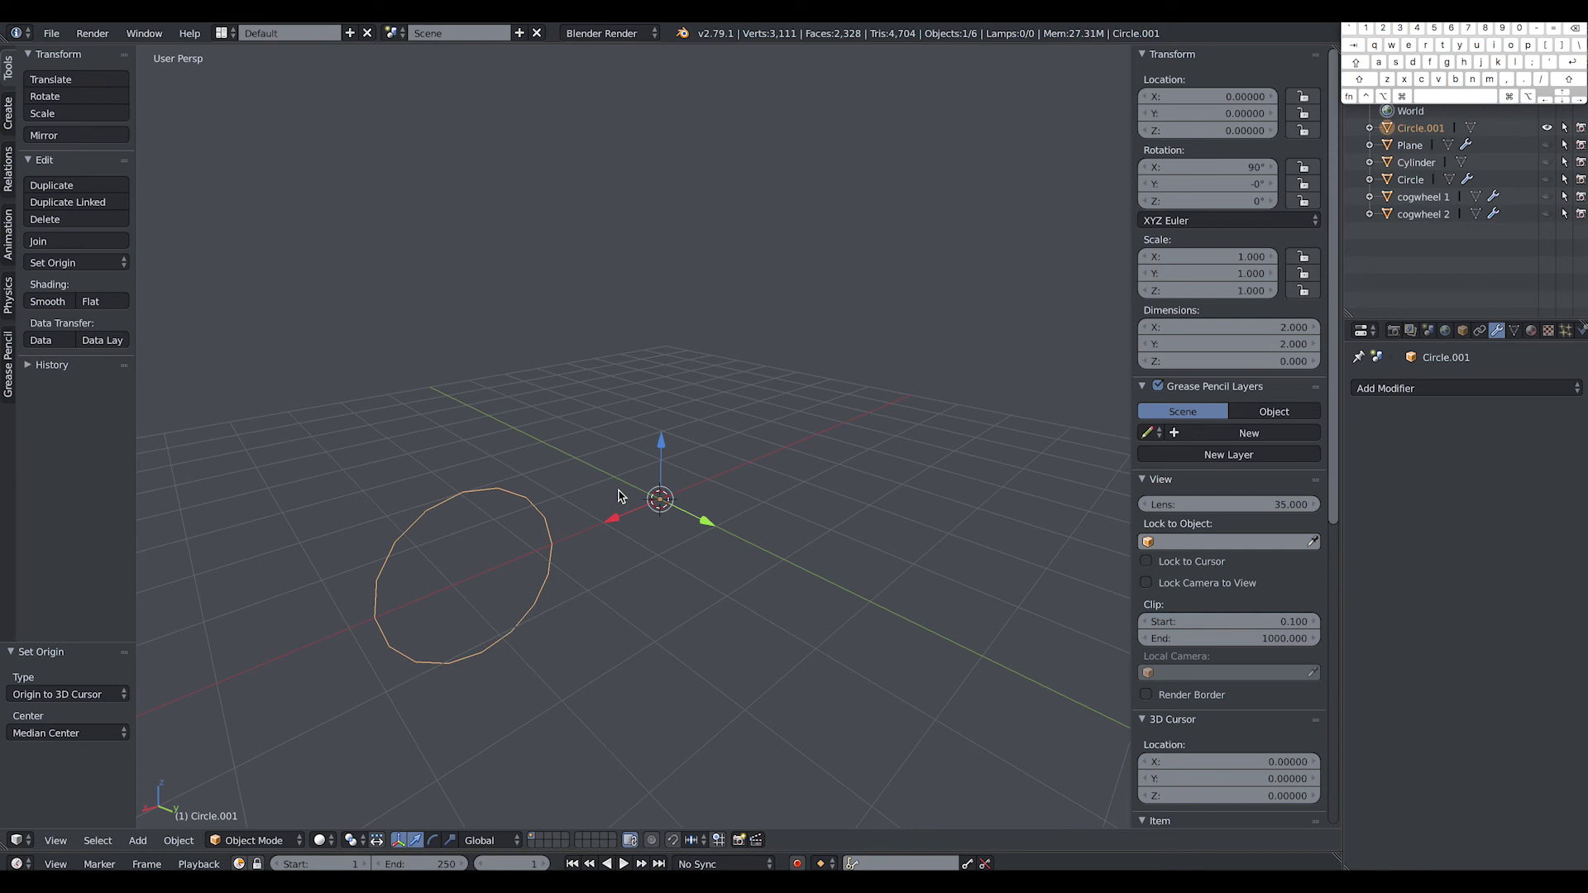
{"action": "left_click_drag", "start_coordinate": [759, 491], "coordinate": [565, 649], "text": "alt"}
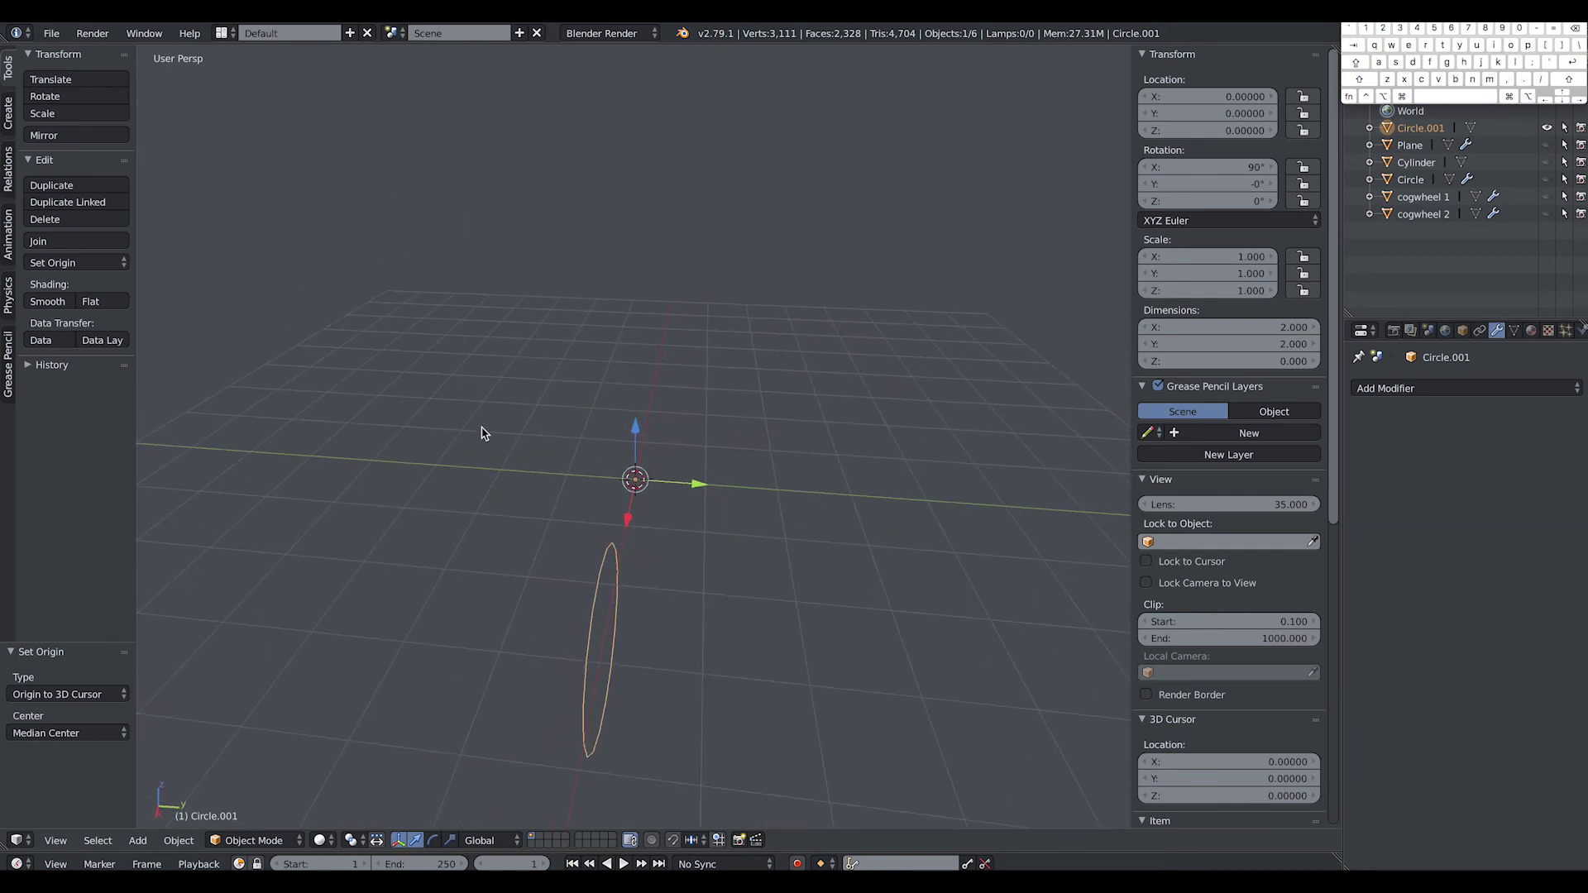
Step: Add a Screw modifier to the circle and set its axis to Y to form a horizontal ring
{"action": "left_click", "coordinate": [1447, 388]}
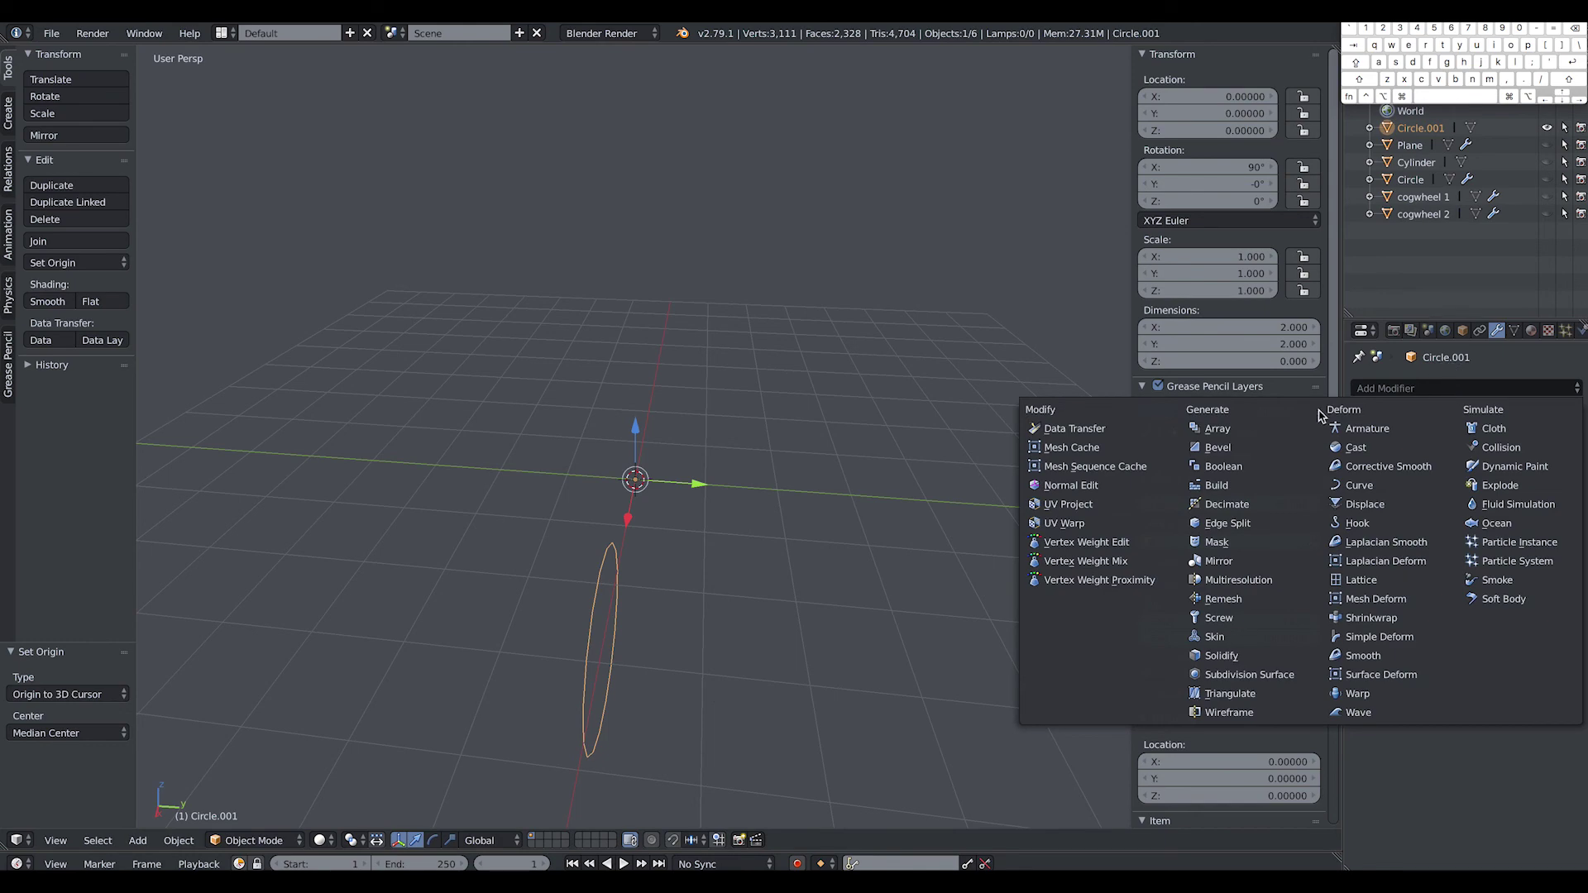
{"action": "left_click", "coordinate": [1240, 616]}
{"action": "left_click_drag", "start_coordinate": [840, 503], "coordinate": [798, 463], "text": "alt"}
{"action": "left_click", "coordinate": [1424, 465]}
{"action": "left_click", "coordinate": [1426, 447]}
{"action": "left_click_drag", "start_coordinate": [910, 423], "coordinate": [947, 428], "text": "alt"}
Step: Set the ring modifier's Screw offset to 2.500 to open the ring into a coil turn
{"action": "left_click", "coordinate": [1478, 465]}
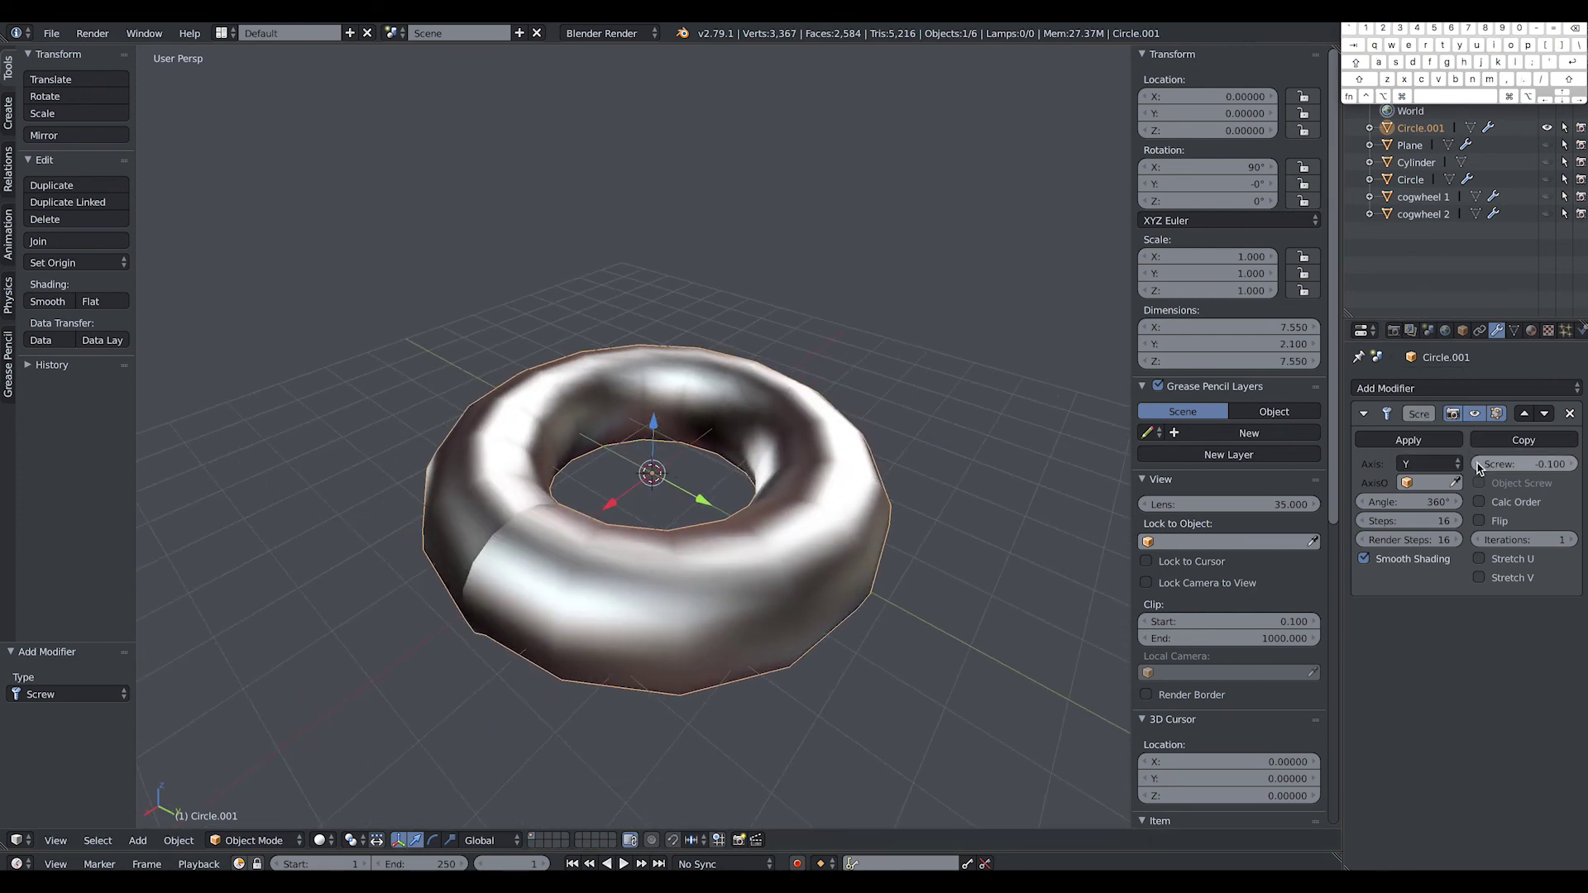
{"action": "left_click", "coordinate": [1574, 465]}
{"action": "left_click", "coordinate": [1573, 465]}
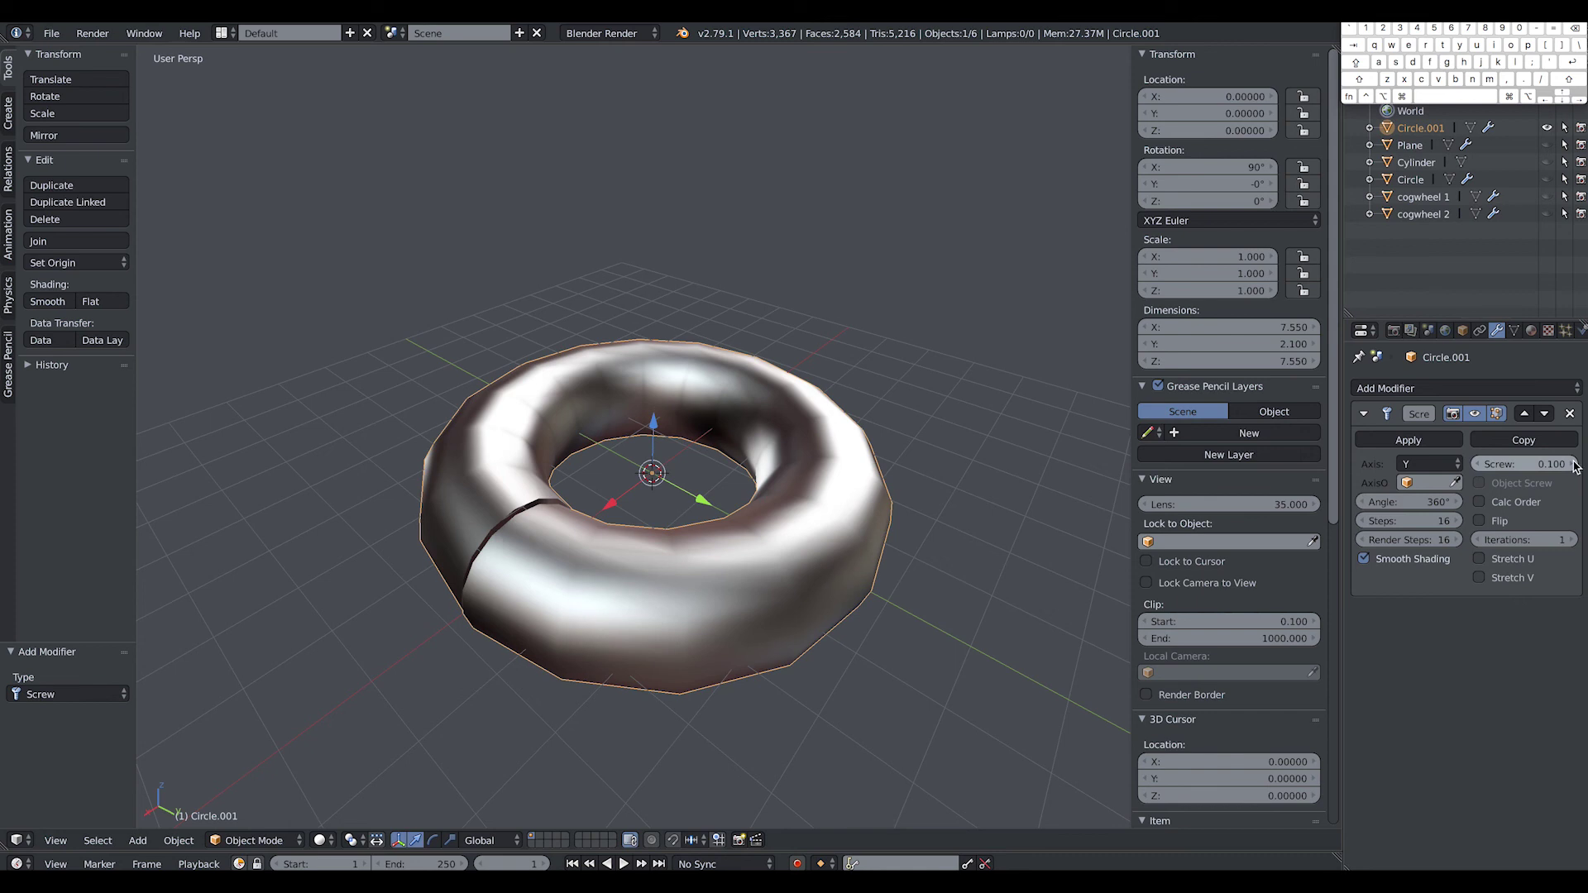
{"action": "left_click", "coordinate": [1574, 465]}
{"action": "left_click", "coordinate": [1573, 464]}
{"action": "left_click", "coordinate": [1573, 465]}
{"action": "left_click", "coordinate": [1574, 465]}
{"action": "left_click", "coordinate": [1574, 465]}
{"action": "left_click", "coordinate": [1574, 464]}
{"action": "left_click", "coordinate": [1574, 465]}
{"action": "left_click", "coordinate": [1574, 465]}
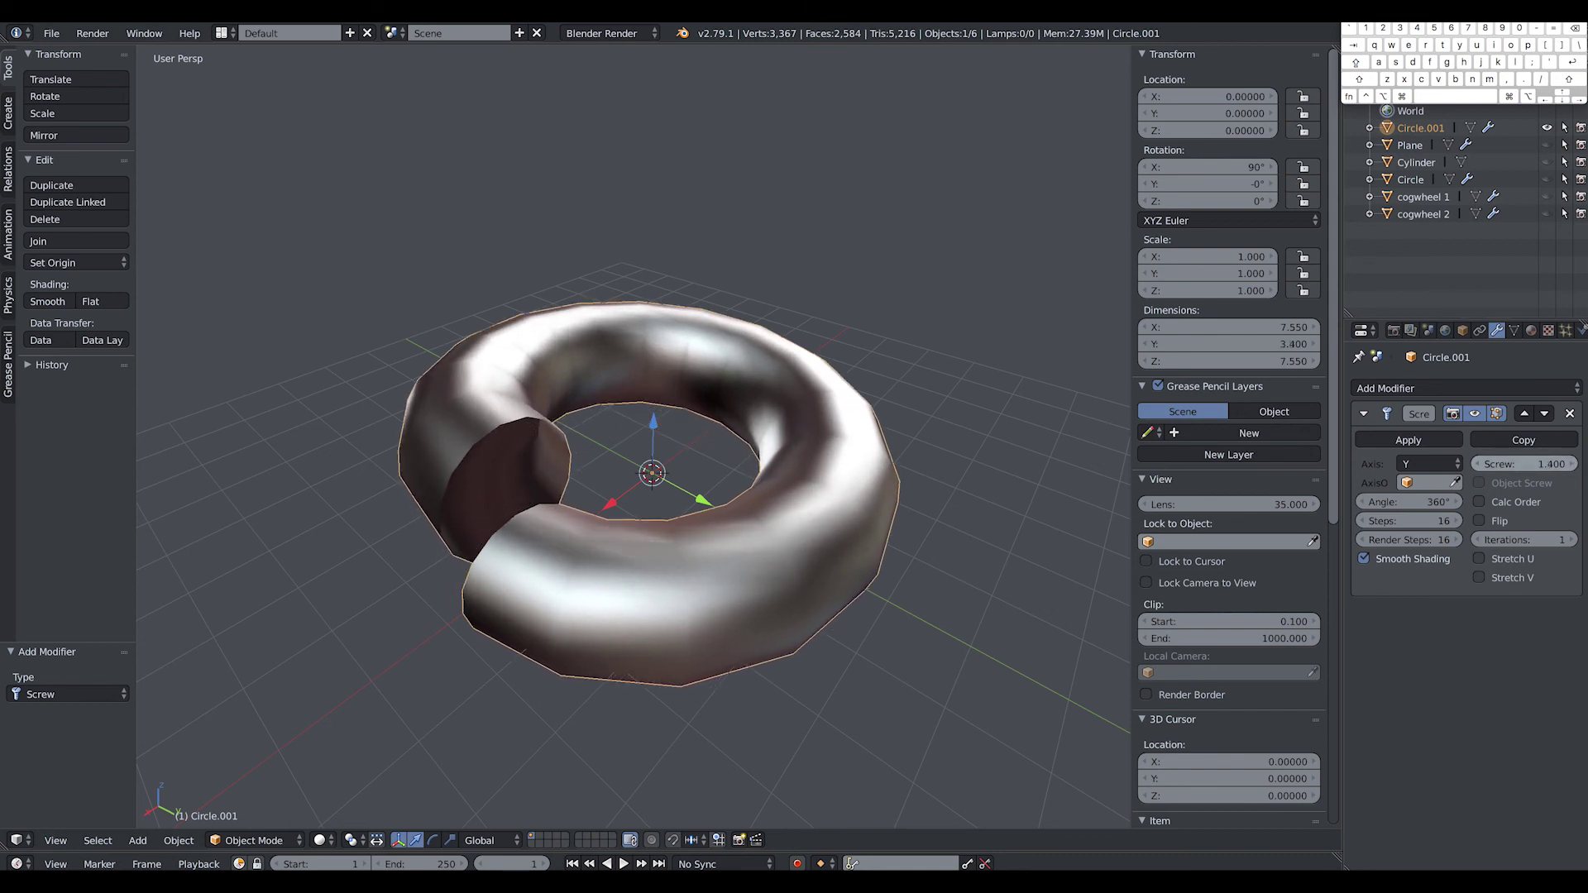
{"action": "left_click_drag", "start_coordinate": [1585, 464], "coordinate": [1466, 489]}
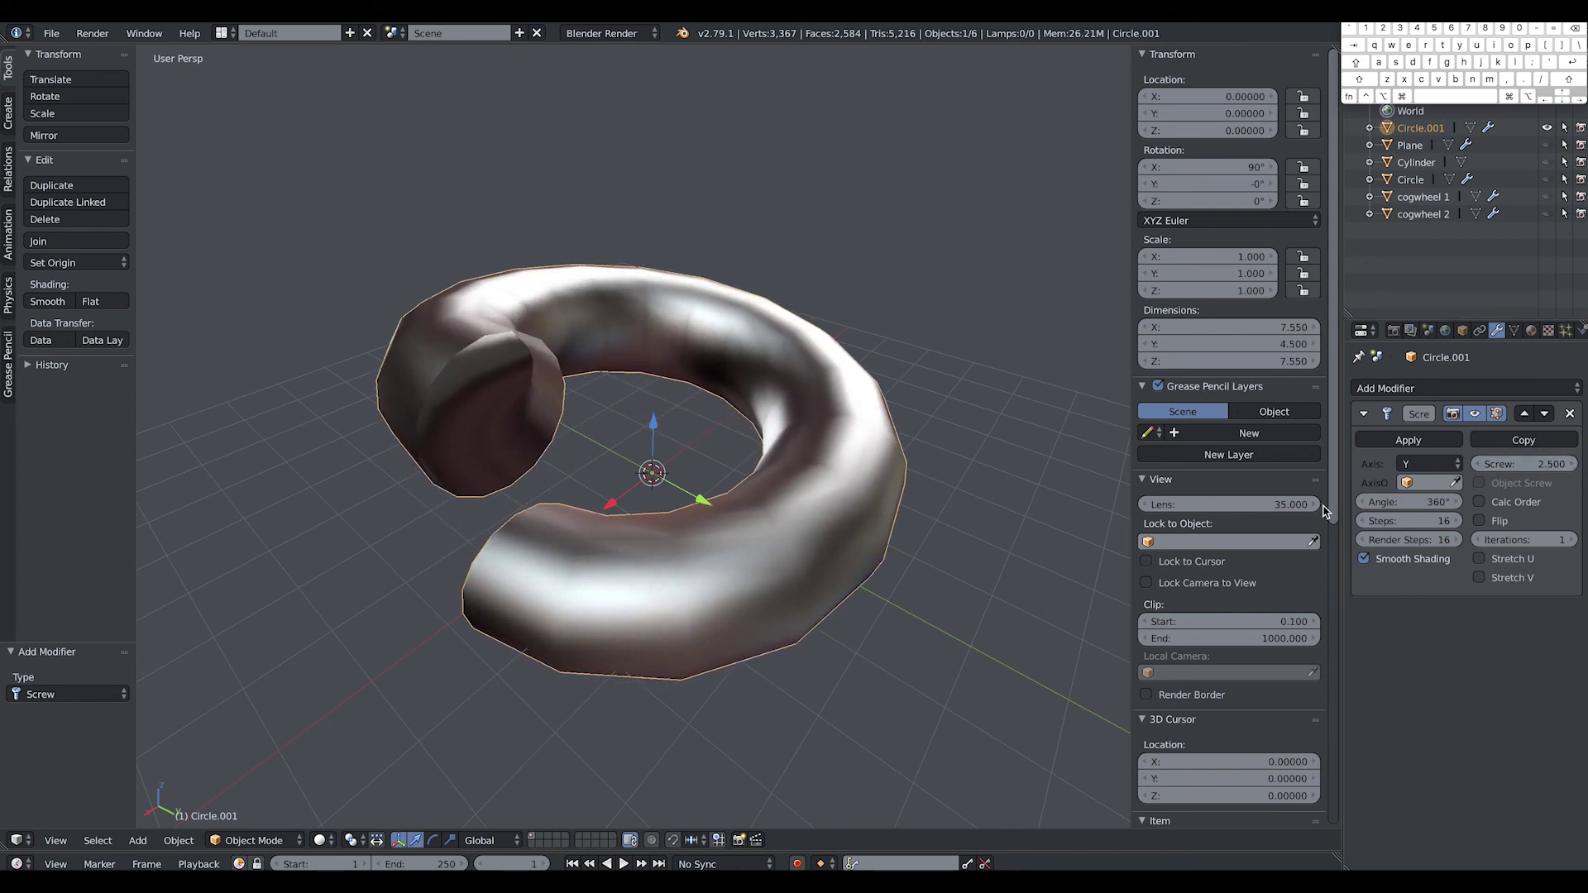
{"action": "scroll", "coordinate": [981, 507], "scroll_direction": "down", "scroll_amount": 6}
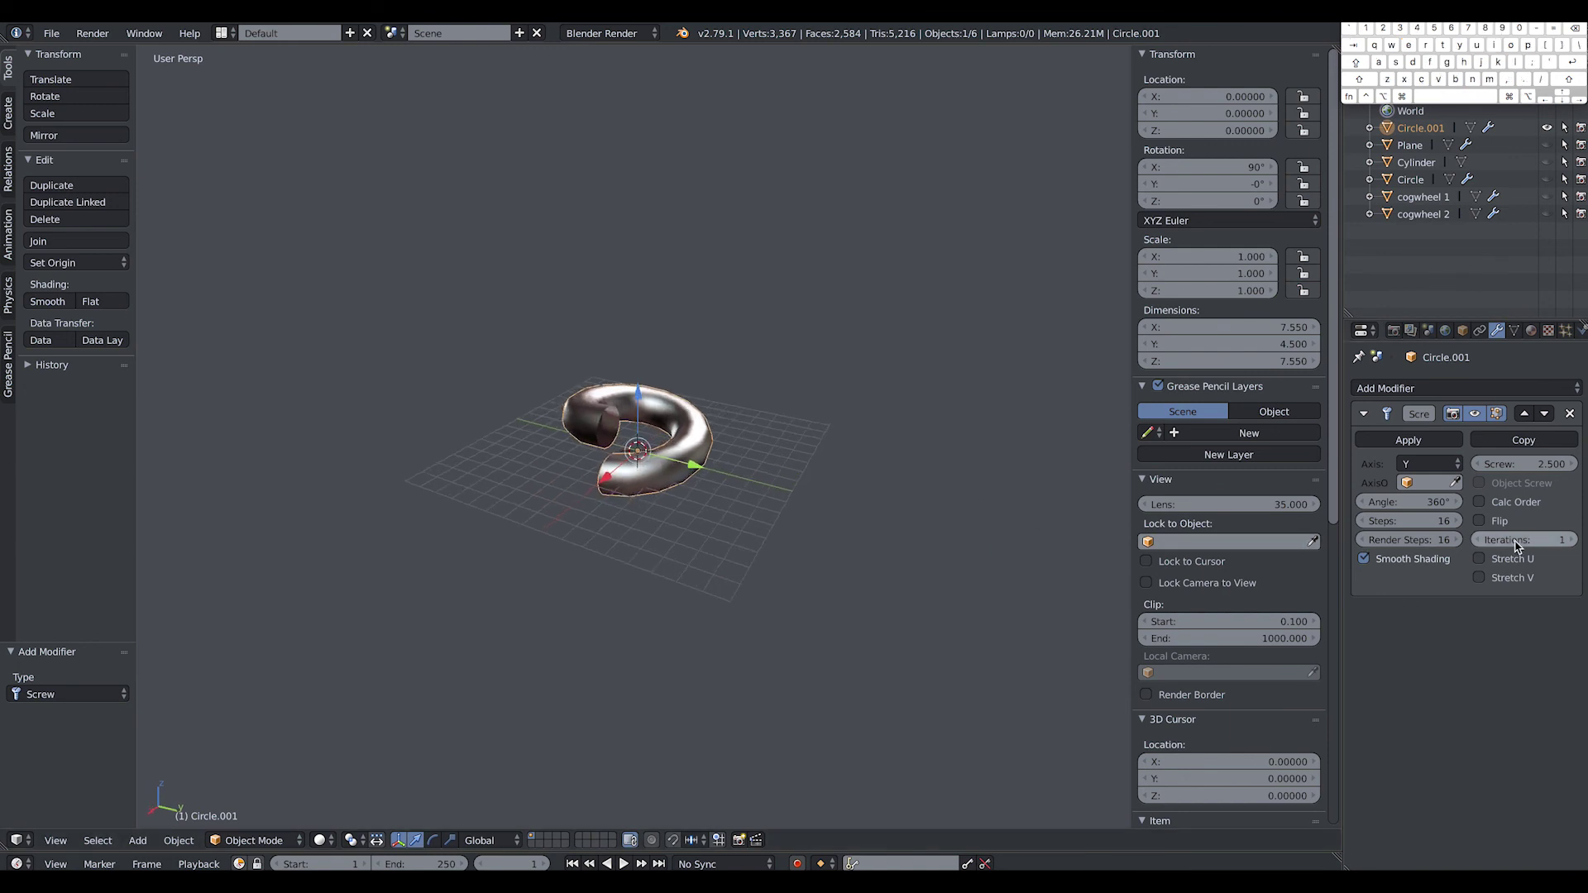
Step: Set the coil's Screw modifier iterations to 41 to stack the turns into a tall column
{"action": "mouse_move", "coordinate": [1523, 540]}
{"action": "left_mouse_down"}
{"action": "mouse_move", "coordinate": [1575, 539]}
{"action": "mouse_move", "coordinate": [1547, 539]}
{"action": "left_mouse_up"}
{"action": "middle_click_drag", "start_coordinate": [979, 571], "coordinate": [964, 501]}
{"action": "scroll", "coordinate": [908, 496], "scroll_direction": "down", "scroll_amount": 3}
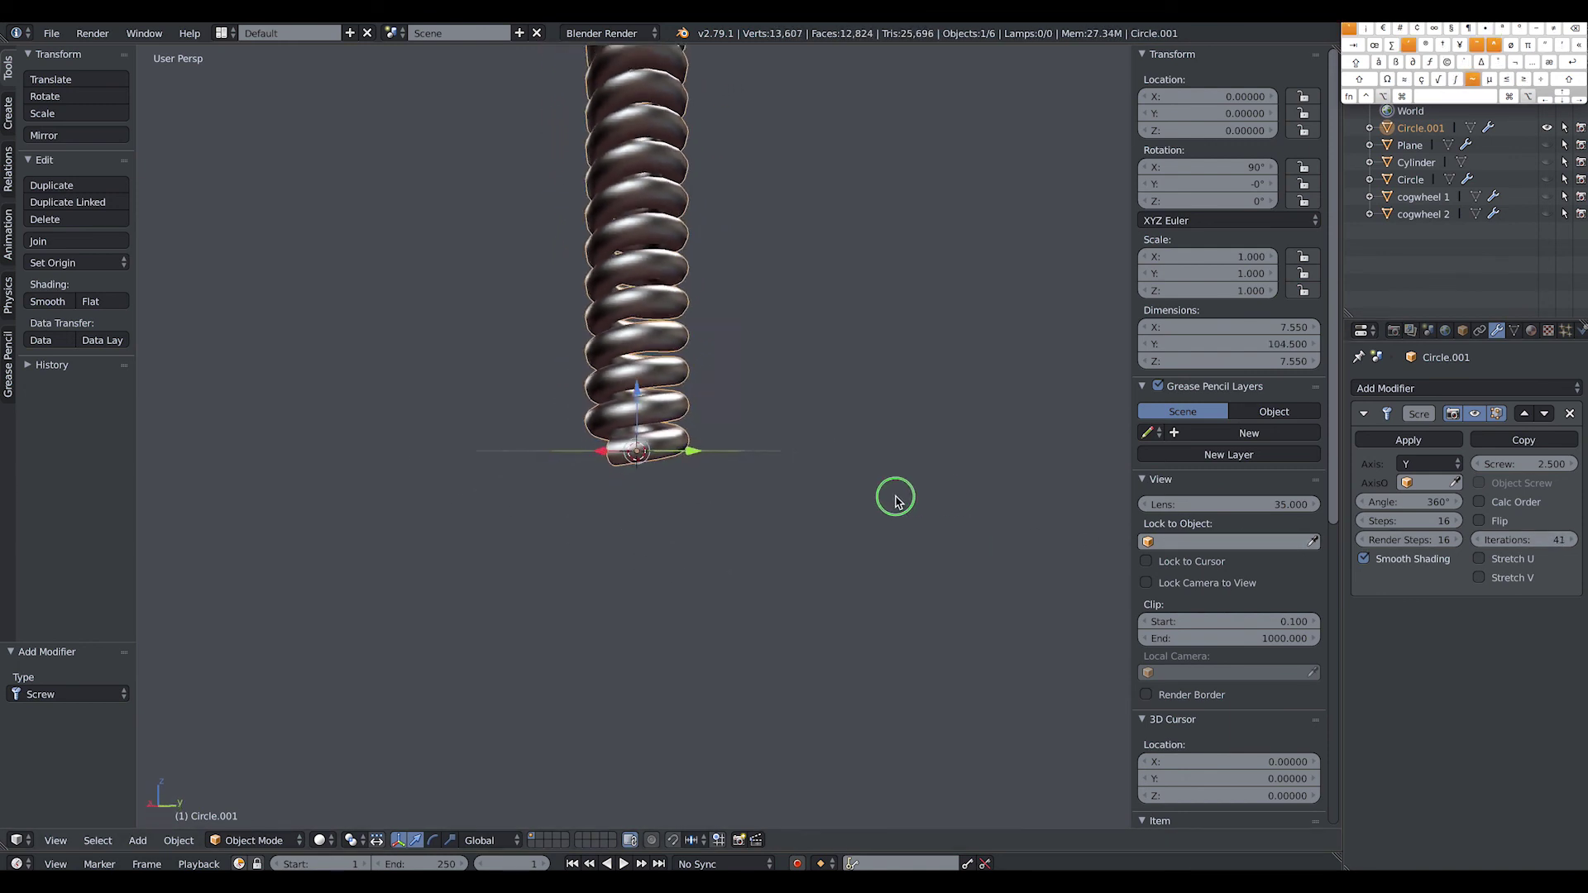
{"action": "scroll", "coordinate": [824, 488], "scroll_direction": "up", "scroll_amount": 5}
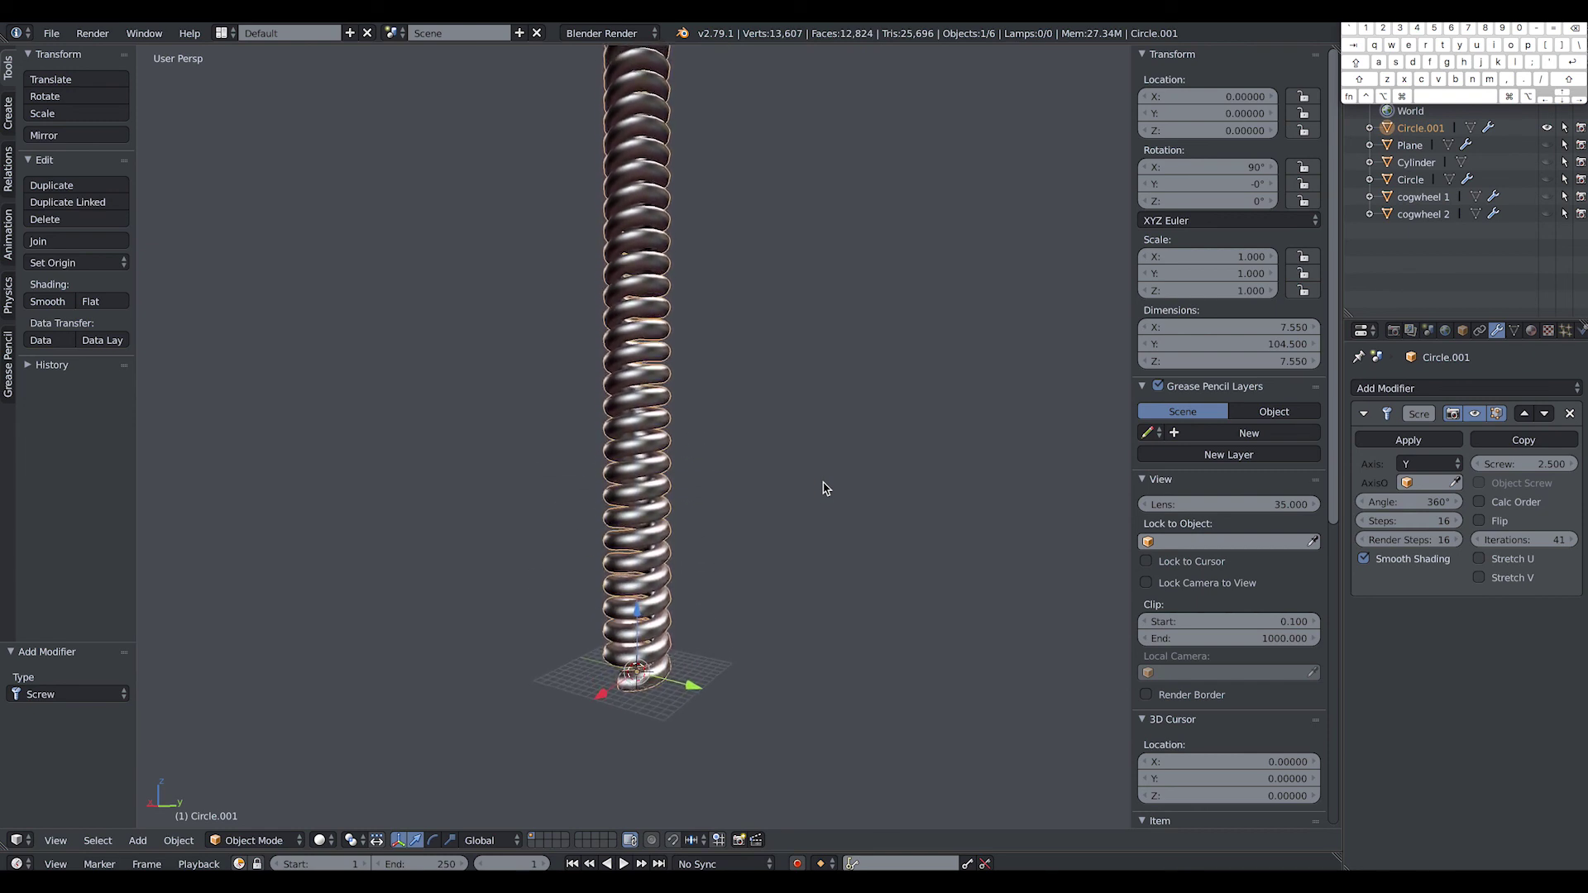
{"action": "left_click_drag", "start_coordinate": [823, 488], "coordinate": [814, 516], "text": "alt"}
{"action": "scroll", "coordinate": [813, 516], "scroll_direction": "down", "scroll_amount": 2}
{"action": "scroll", "coordinate": [798, 505], "scroll_direction": "up", "scroll_amount": 8, "text": "shift"}
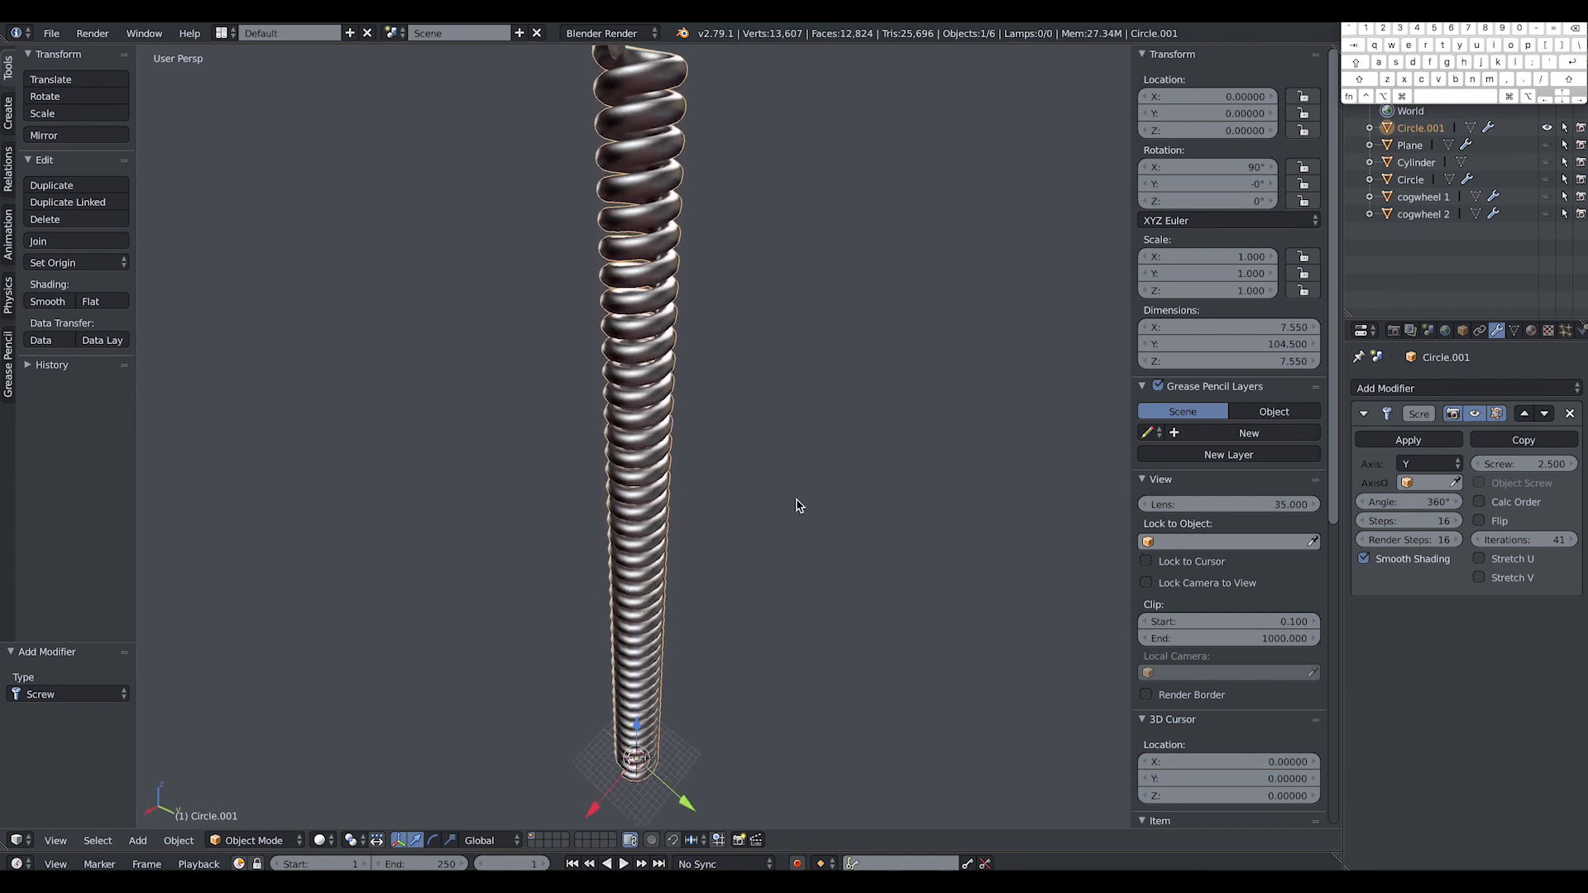
{"action": "middle_click_drag", "start_coordinate": [797, 504], "coordinate": [924, 504]}
Step: Set the coil's Screw modifier iterations to 16 and its angle to 179° to stretch the turns into an open spring
{"action": "left_click_drag", "start_coordinate": [1546, 542], "coordinate": [1435, 540]}
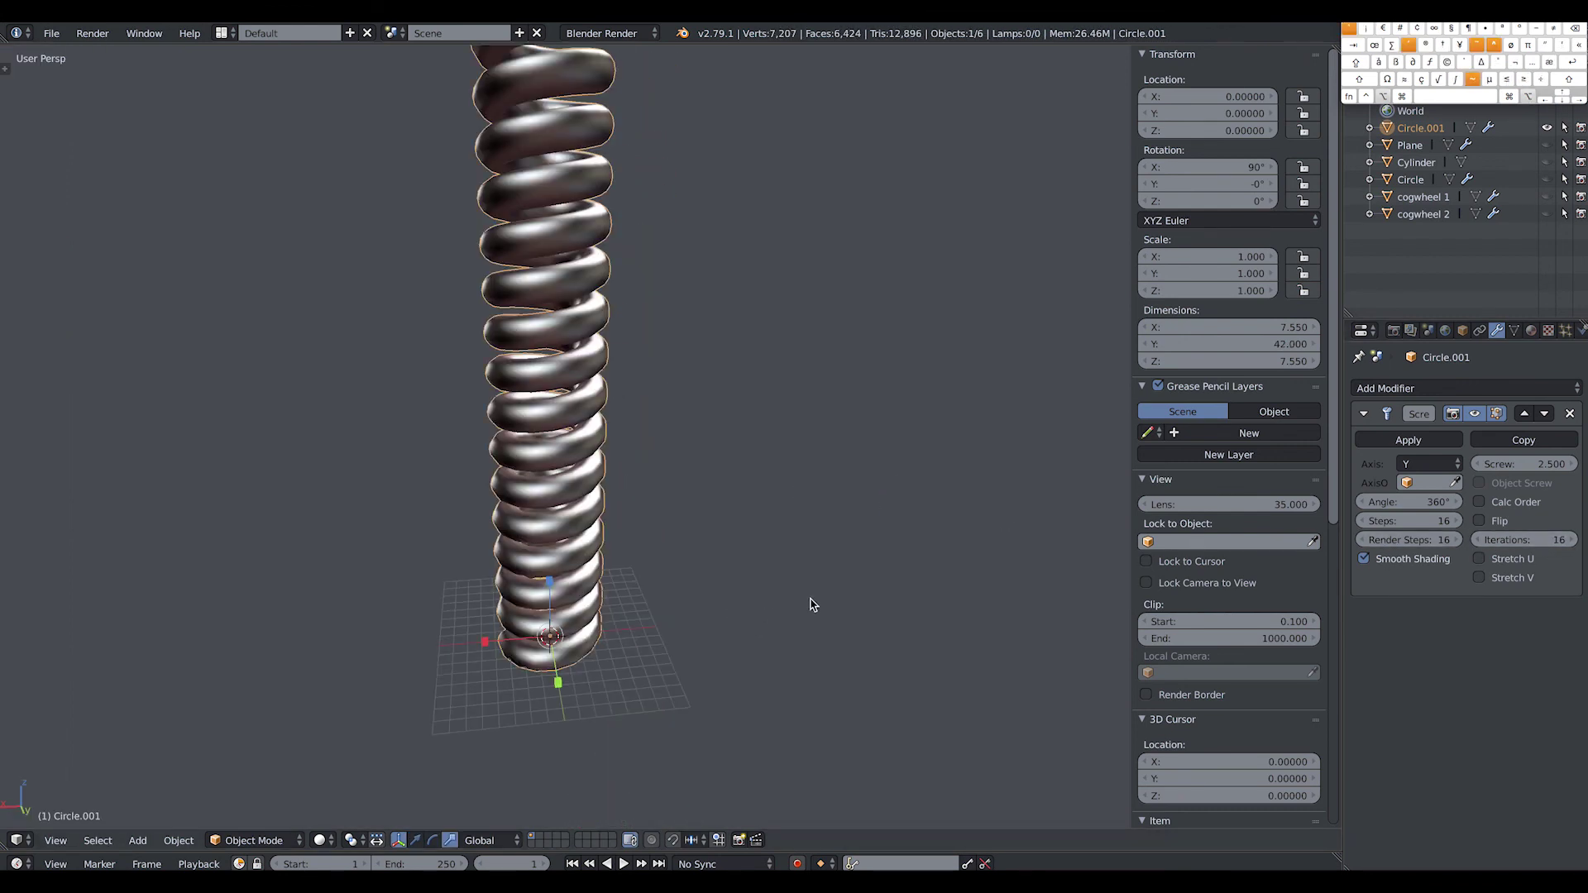
{"action": "left_click_drag", "start_coordinate": [808, 597], "coordinate": [781, 592], "text": "alt"}
{"action": "mouse_move", "coordinate": [1414, 502]}
{"action": "left_mouse_down"}
{"action": "mouse_move", "coordinate": [1224, 502]}
{"action": "mouse_move", "coordinate": [1409, 502]}
{"action": "left_mouse_up"}
{"action": "left_click_drag", "start_coordinate": [818, 582], "coordinate": [774, 530], "text": "alt"}
{"action": "scroll", "coordinate": [885, 542], "scroll_direction": "down", "scroll_amount": 8}
{"action": "scroll", "coordinate": [891, 528], "scroll_direction": "up", "scroll_amount": 4}
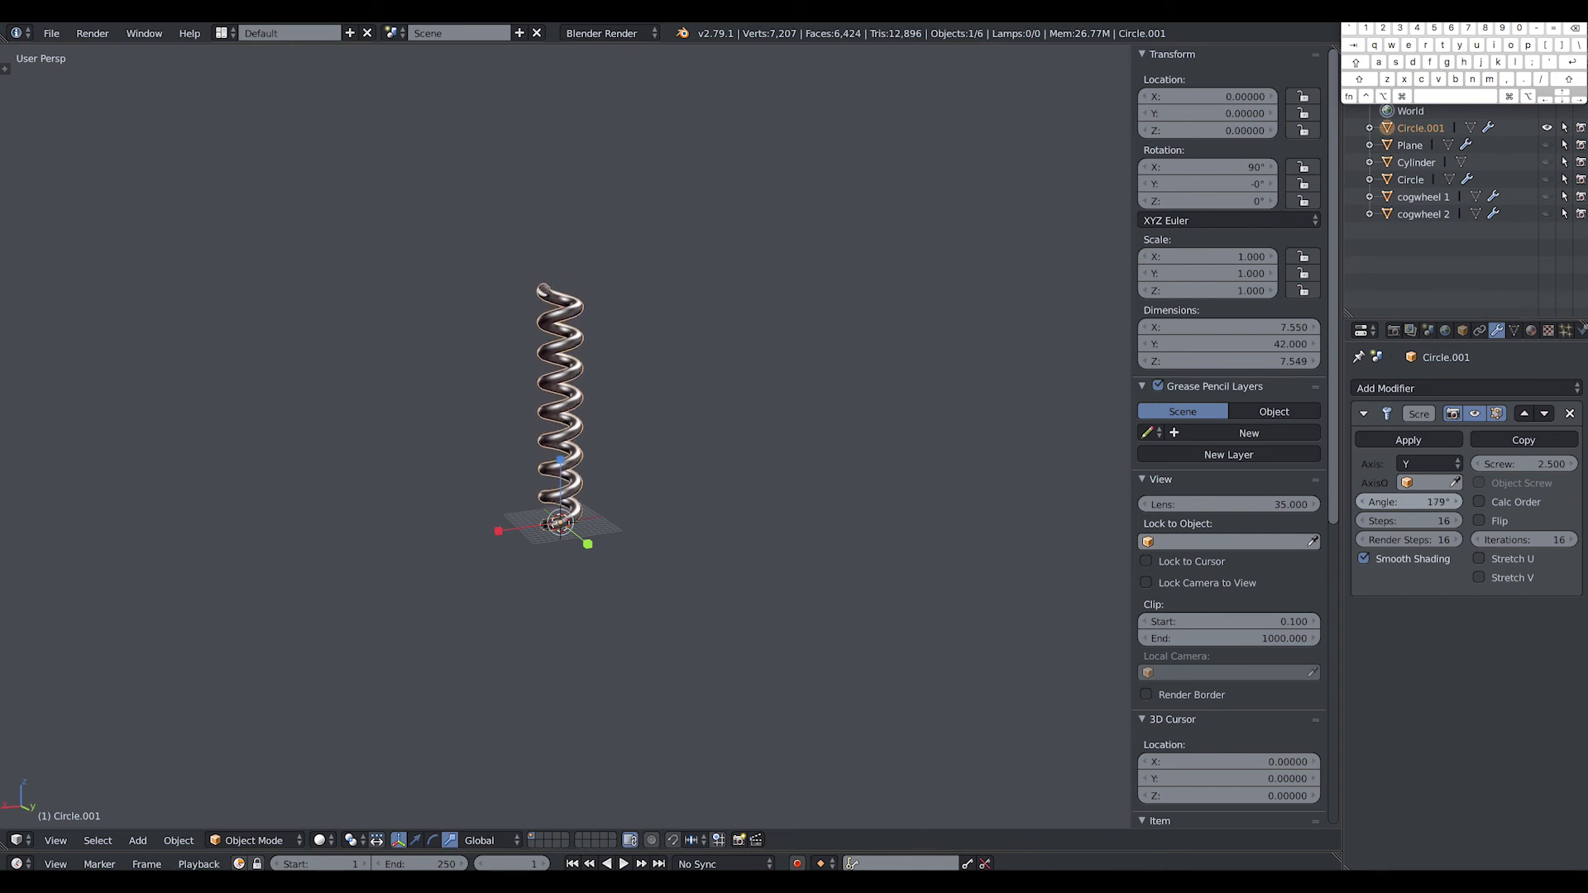
Step: Set the coil's Screw modifier iterations to 32 and its angle to 430° for a tightly wound spring
{"action": "left_click_drag", "start_coordinate": [1542, 537], "coordinate": [1569, 536]}
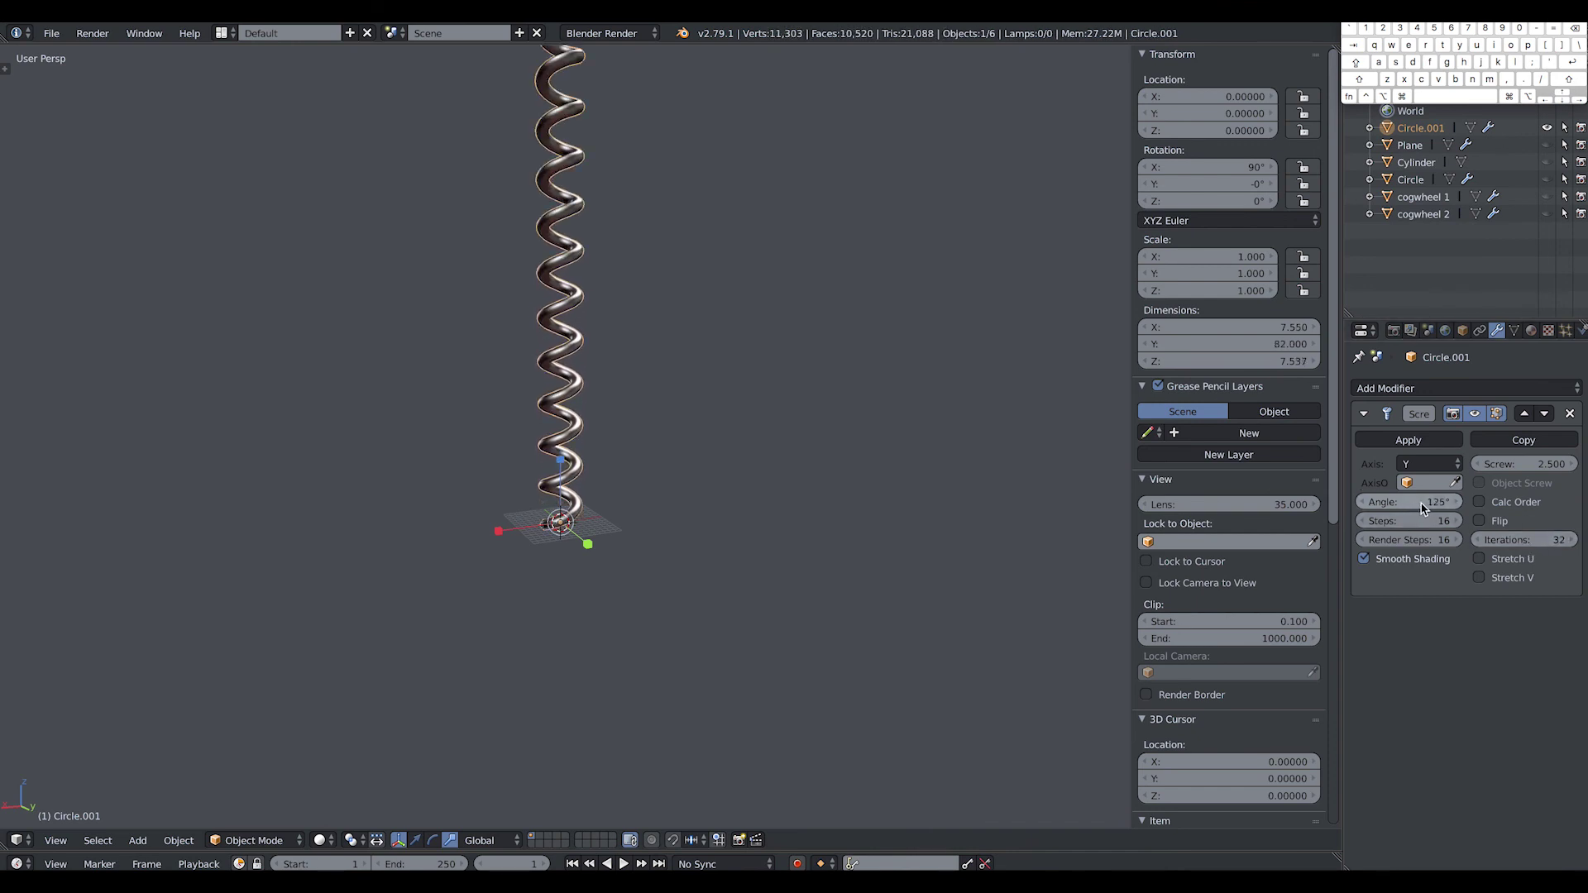
{"action": "left_click_drag", "start_coordinate": [1408, 501], "coordinate": [1543, 502]}
{"action": "middle_click_drag", "start_coordinate": [892, 426], "coordinate": [594, 483]}
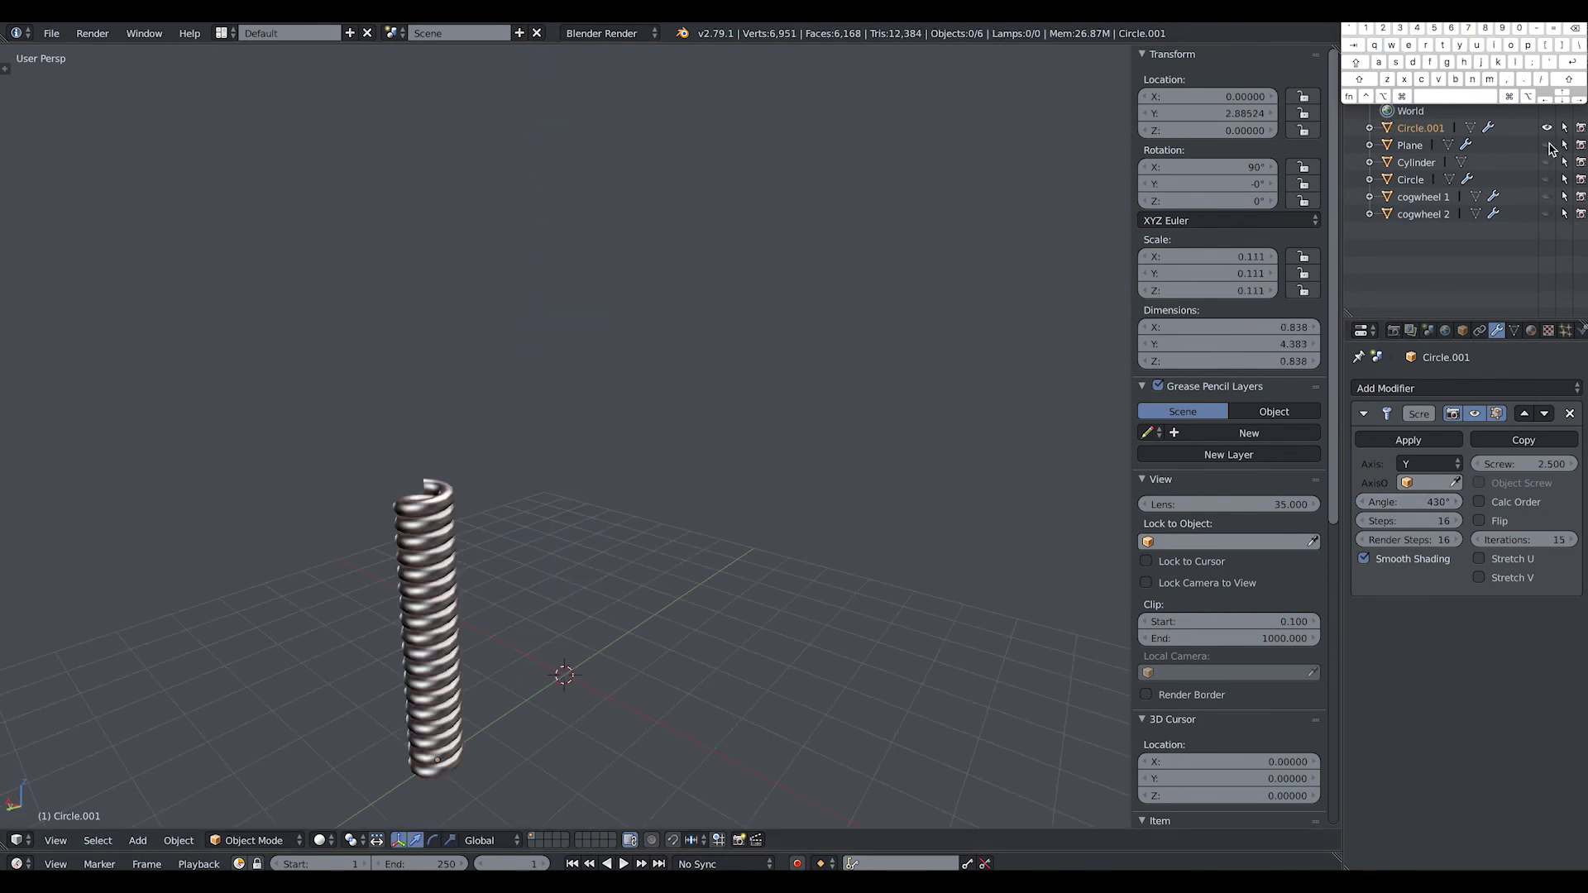
Step: Unhide the bolt parts Plane, Cylinder and Circle as well as cogwheel 1 and cogwheel 2
{"action": "left_click", "coordinate": [1547, 145]}
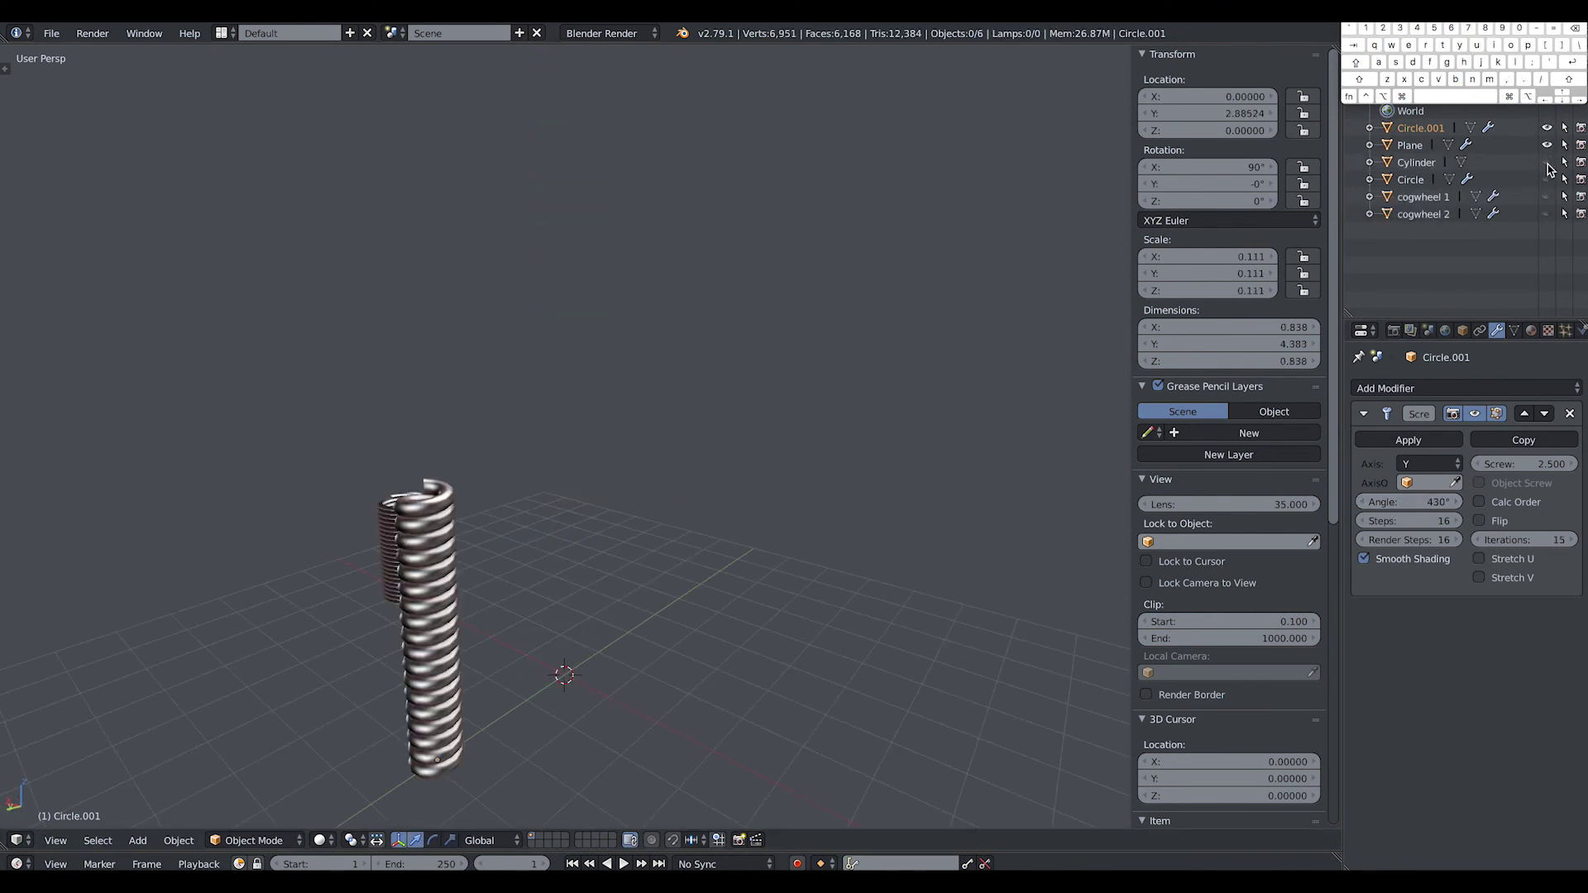
{"action": "left_click", "coordinate": [1546, 179]}
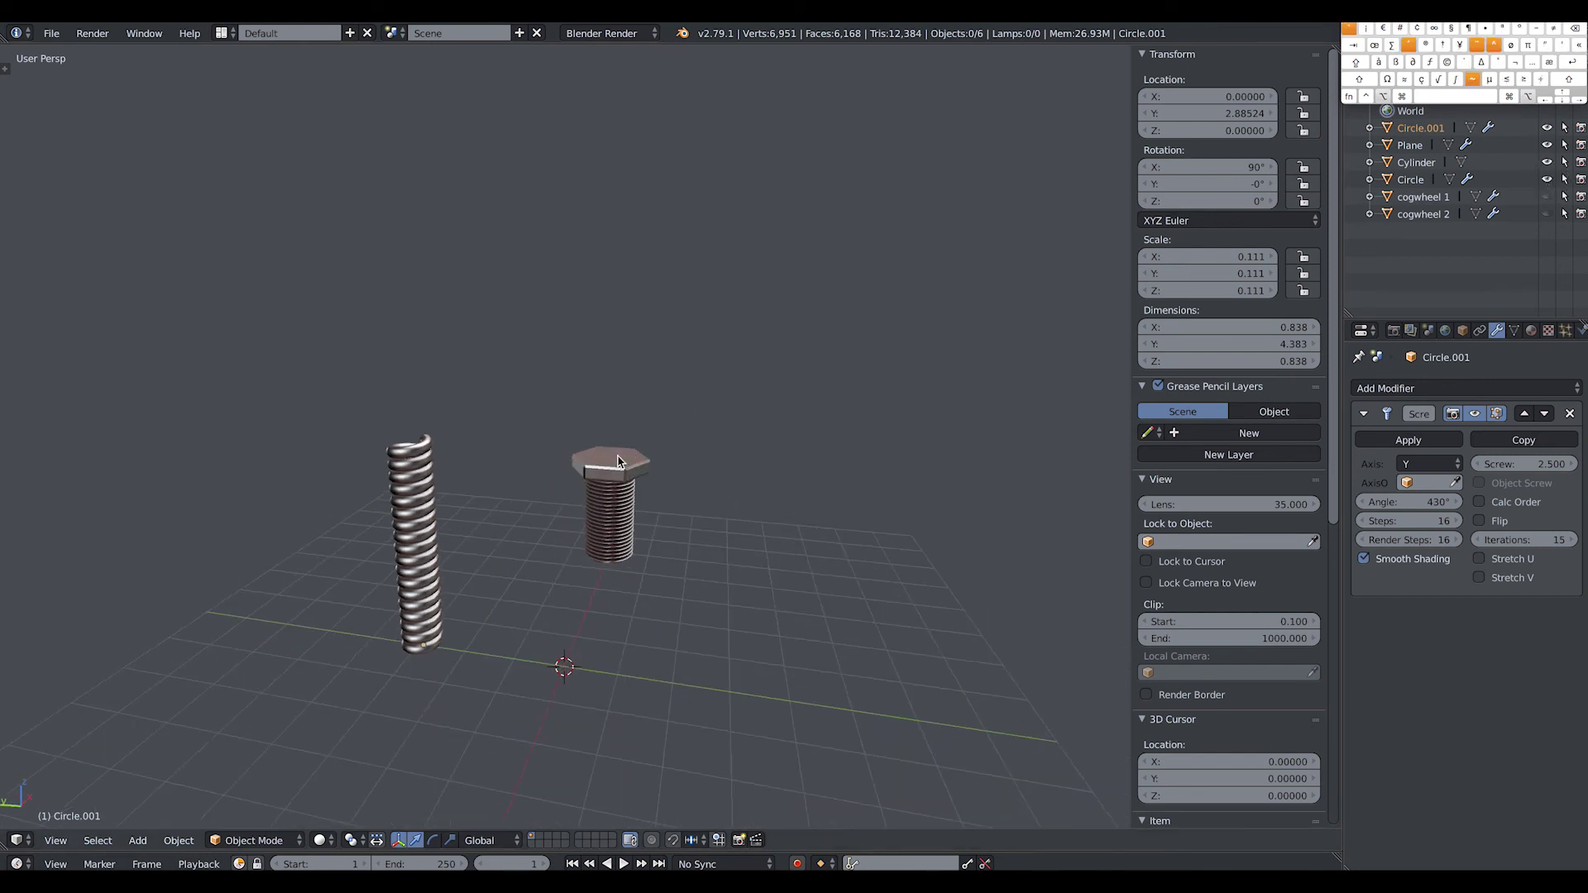
{"action": "left_click_drag", "start_coordinate": [641, 526], "coordinate": [590, 540], "text": "alt"}
{"action": "left_click_drag", "start_coordinate": [707, 484], "coordinate": [641, 546]}
{"action": "key", "text": "a"}
{"action": "middle_click_drag", "start_coordinate": [903, 468], "coordinate": [827, 480]}
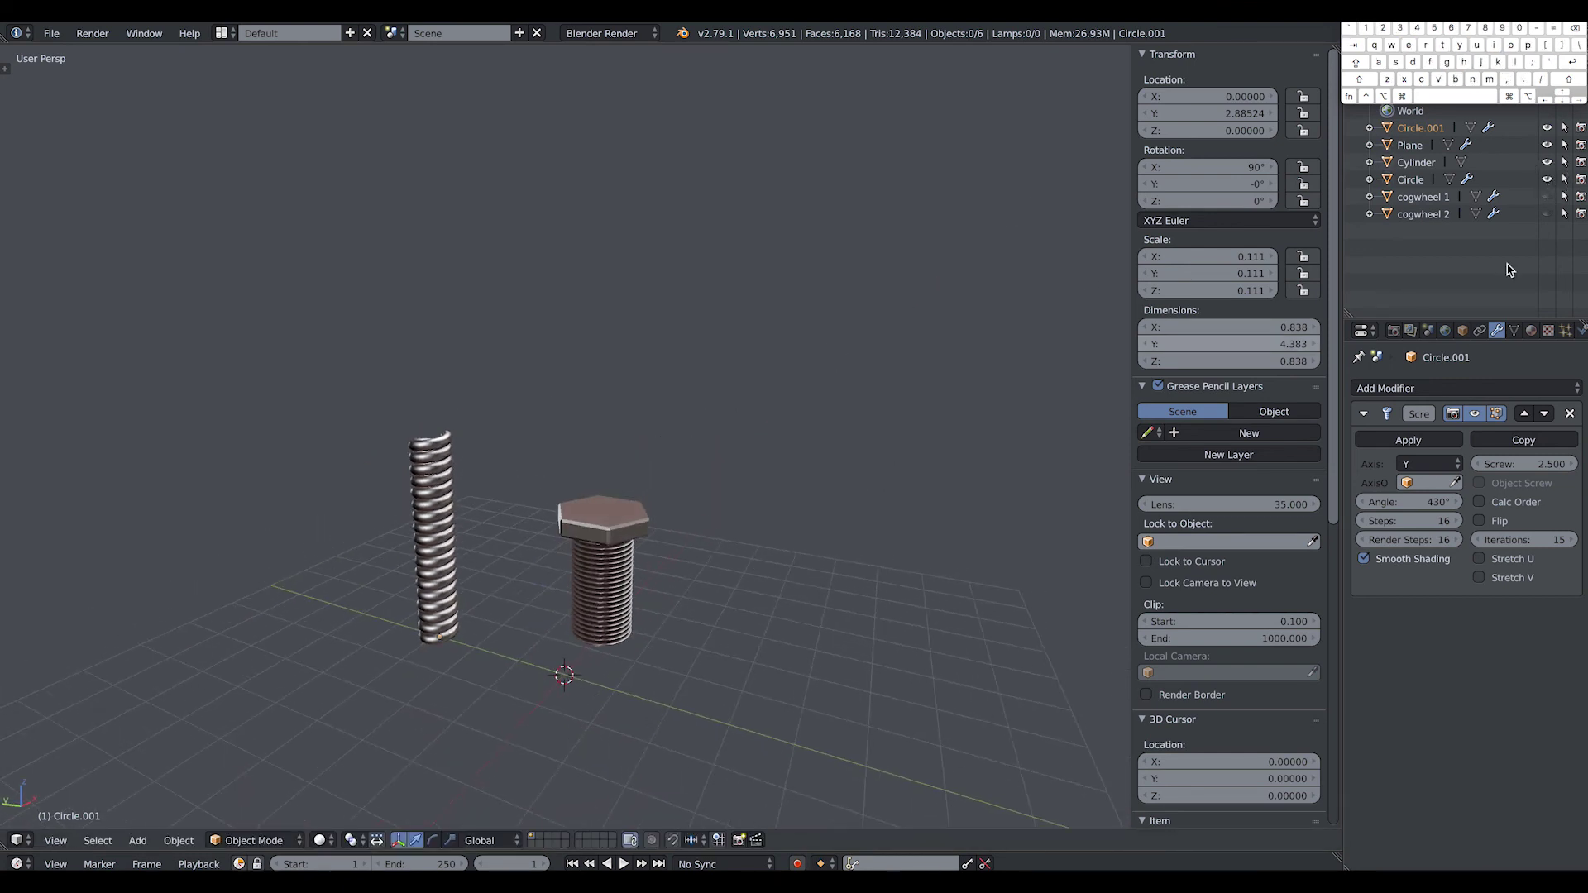
{"action": "left_click", "coordinate": [1547, 196]}
{"action": "left_click", "coordinate": [1547, 213]}
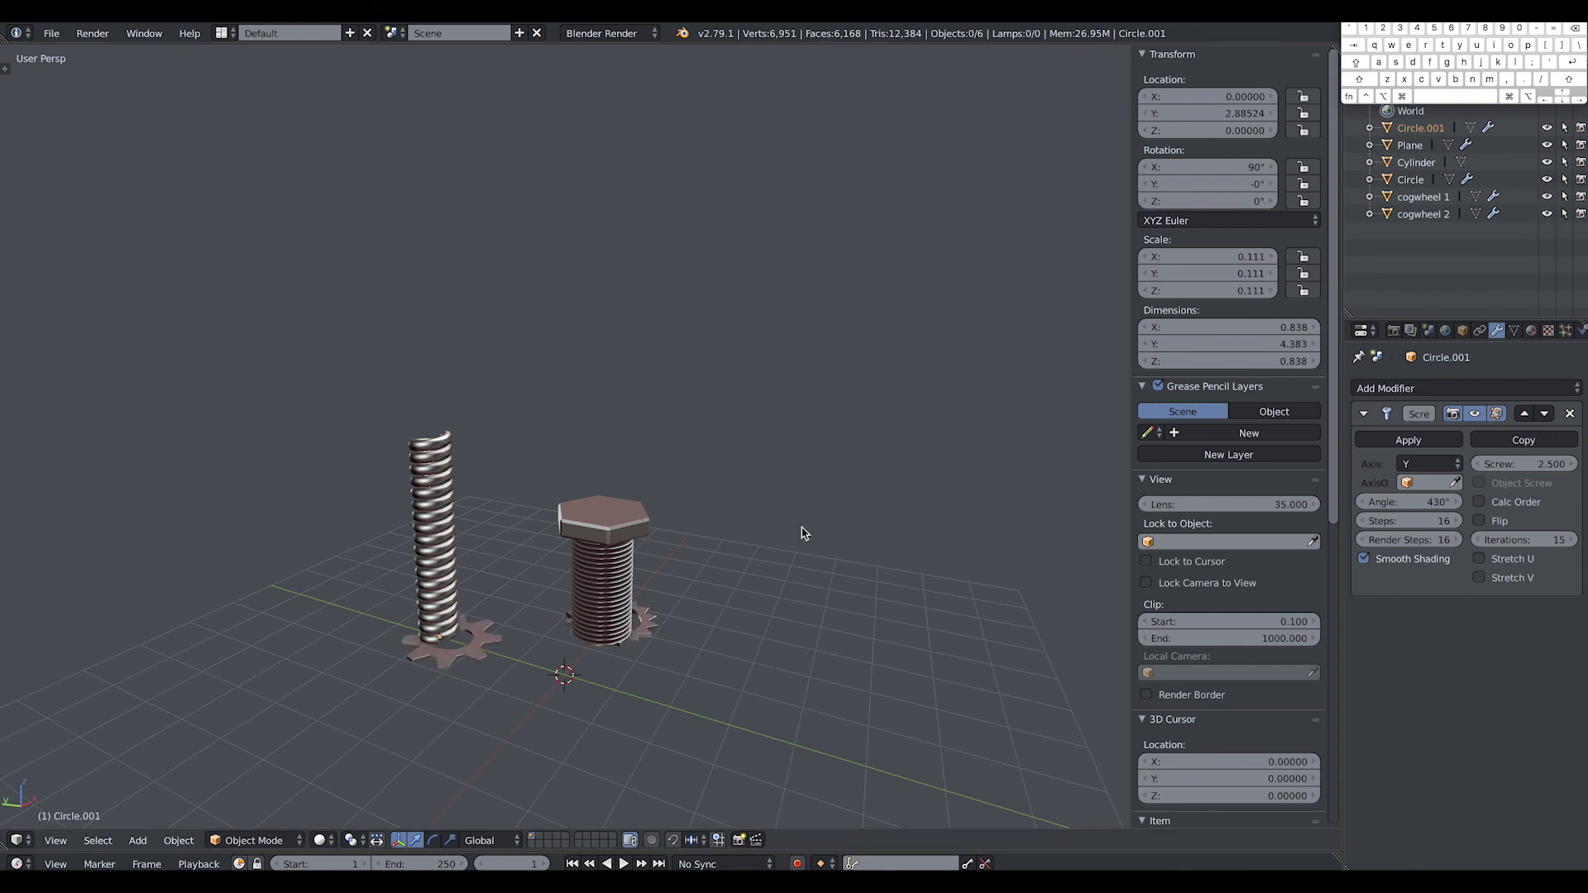
Step: Move cogwheel 1 out from under the coil and place cogwheel 2 clear of the bolt at about X -1.99, Y -0.74
{"action": "right_click", "coordinate": [461, 659]}
{"action": "left_click_drag", "start_coordinate": [404, 629], "coordinate": [487, 659]}
{"action": "right_click", "coordinate": [644, 636]}
{"action": "left_click_drag", "start_coordinate": [633, 603], "coordinate": [489, 734]}
{"action": "left_click_drag", "start_coordinate": [698, 684], "coordinate": [783, 629], "text": "alt"}
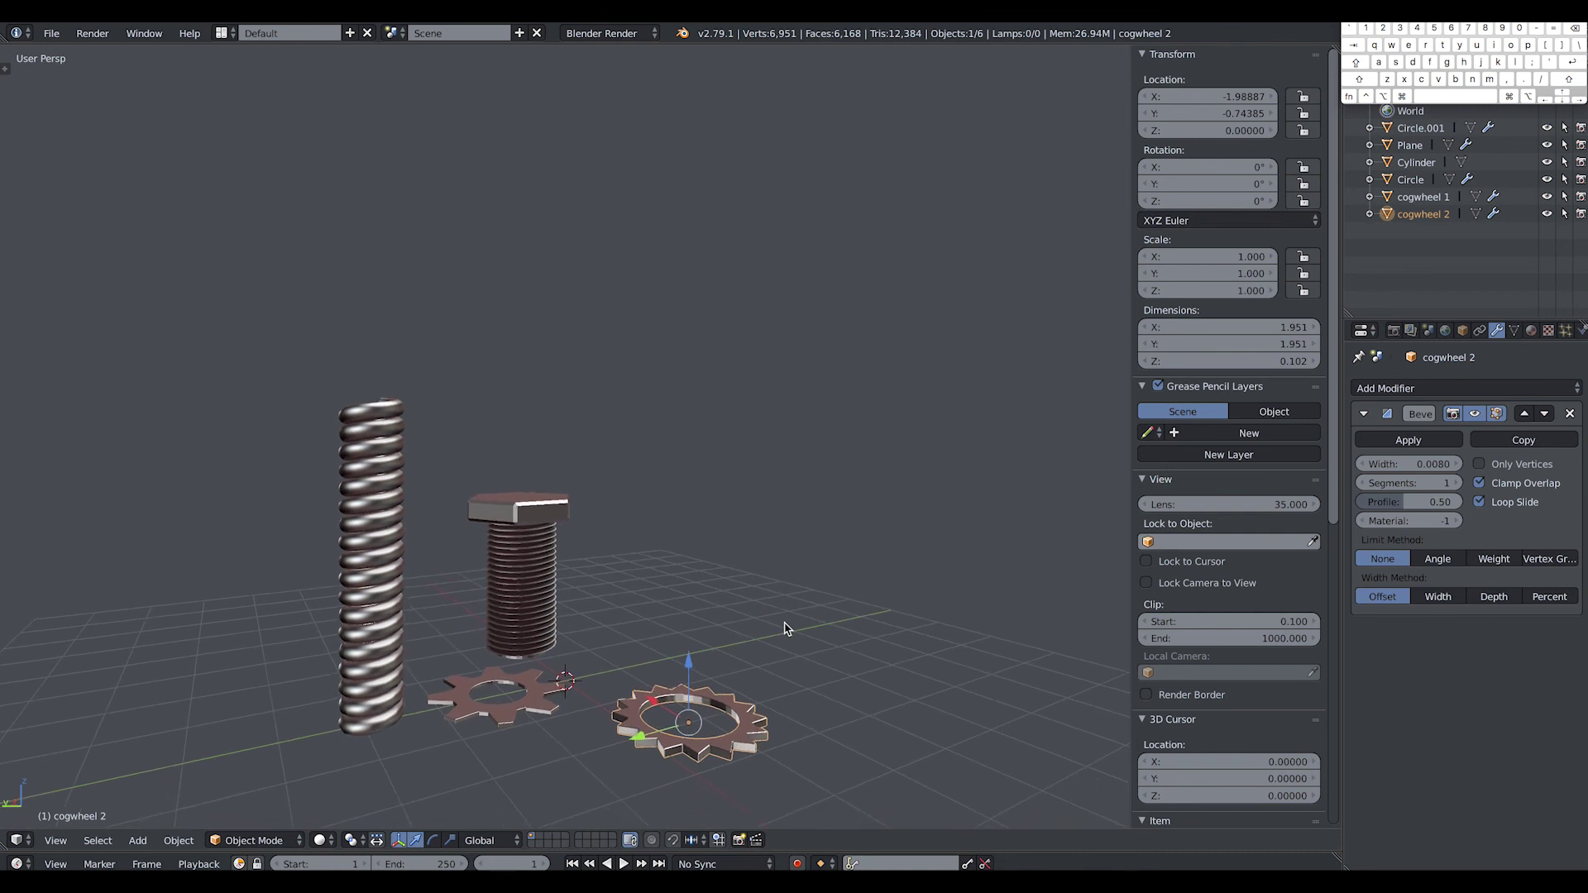